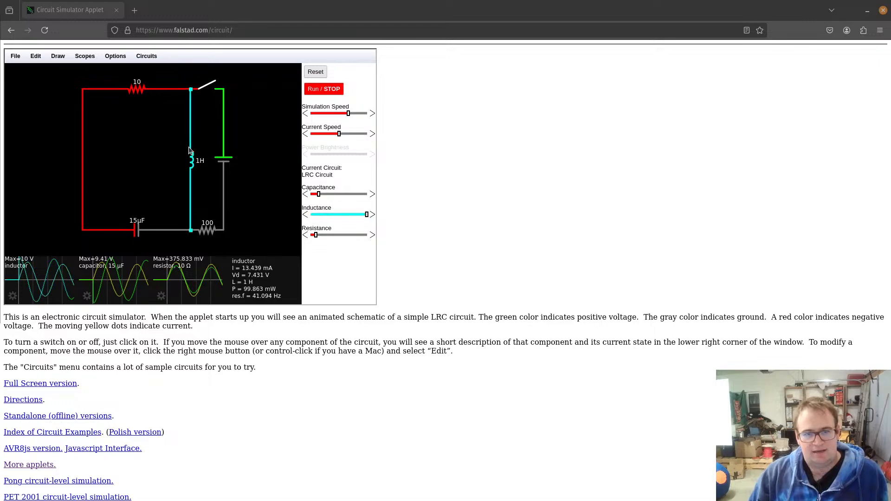
- Run the sample LRC circuit's simulation, and close and reopen the battery switch to observe the oscillation
mouse_move(135, 228)
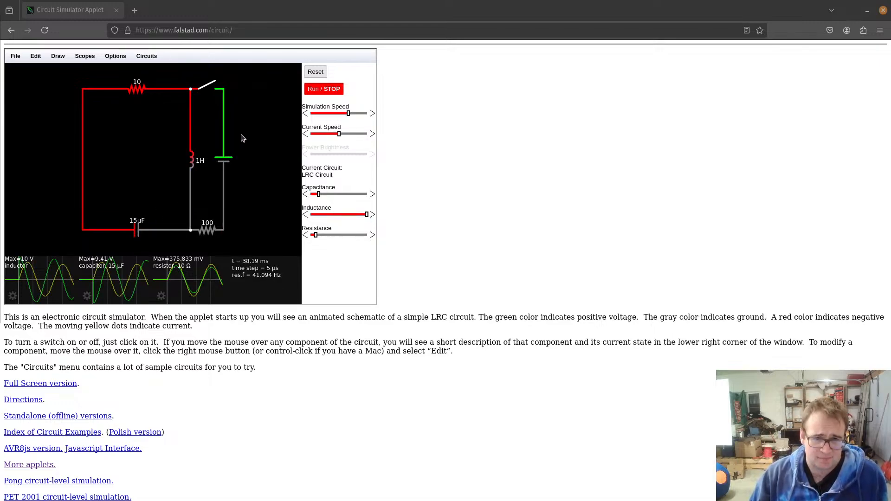
mouse_move(150, 98)
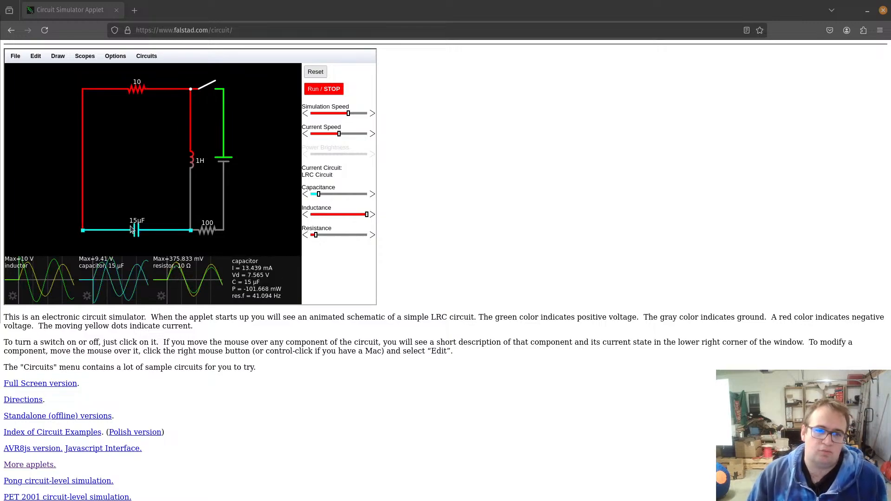
mouse_move(194, 174)
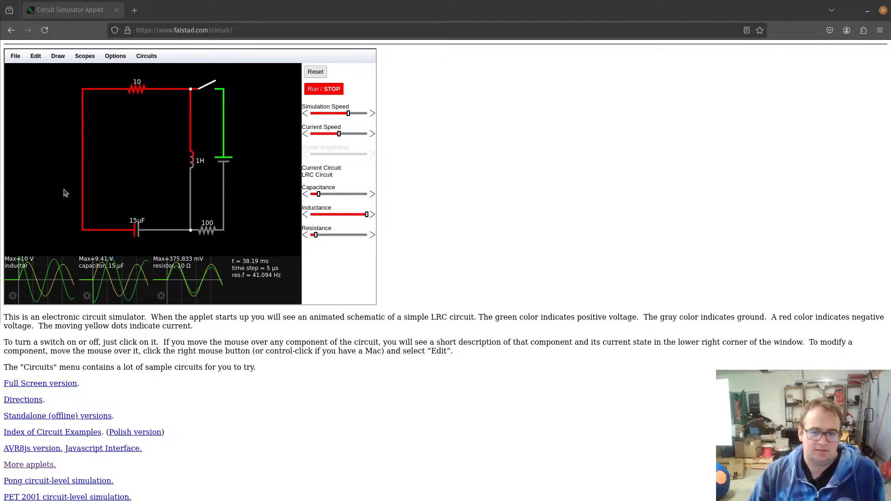
mouse_move(187, 144)
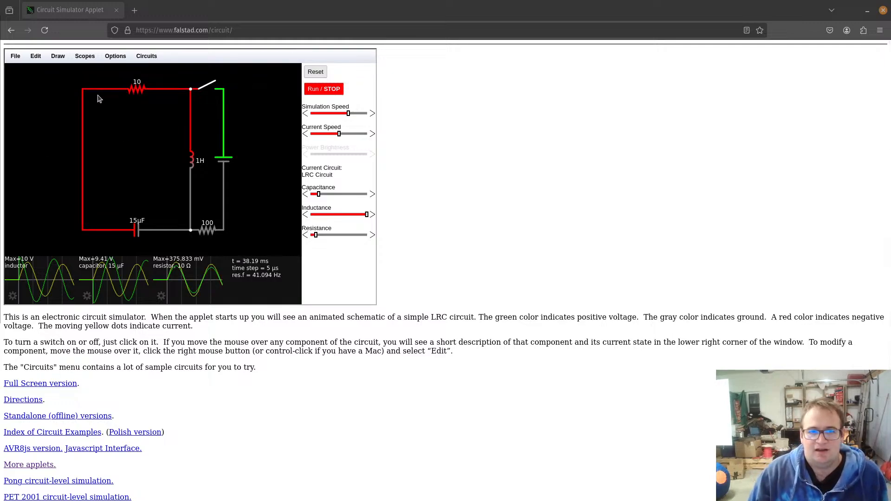
click(319, 91)
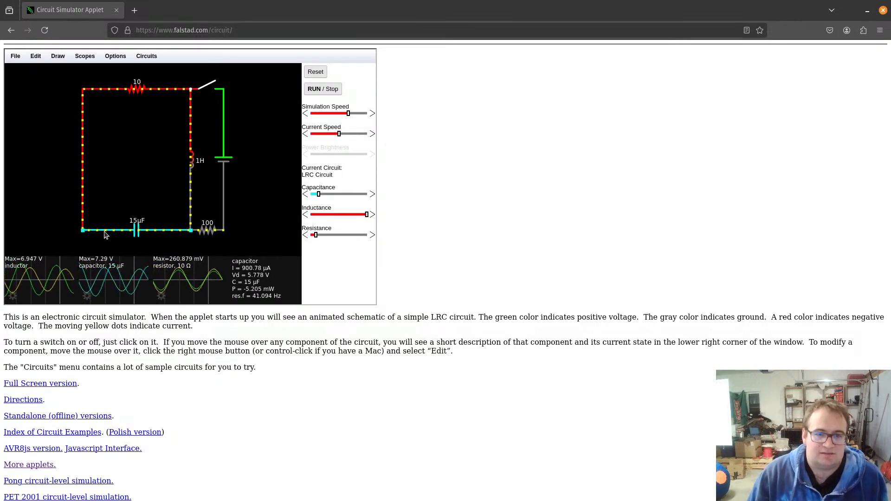
click(208, 91)
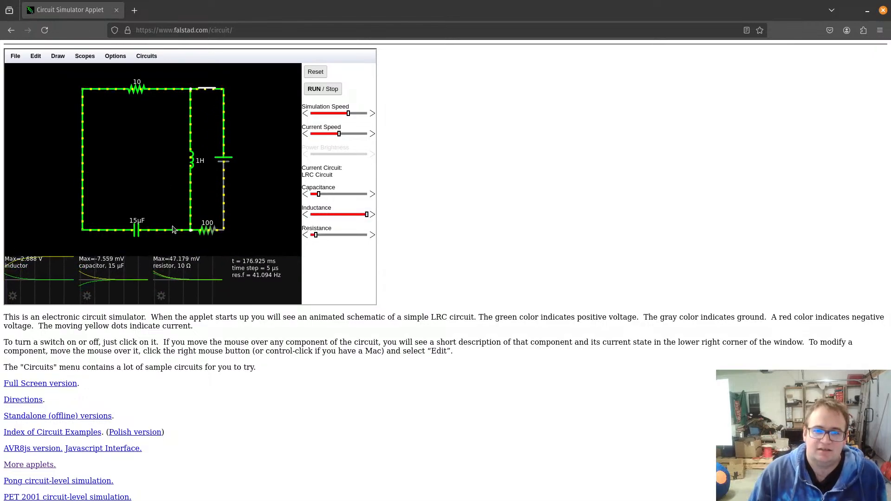
click(209, 90)
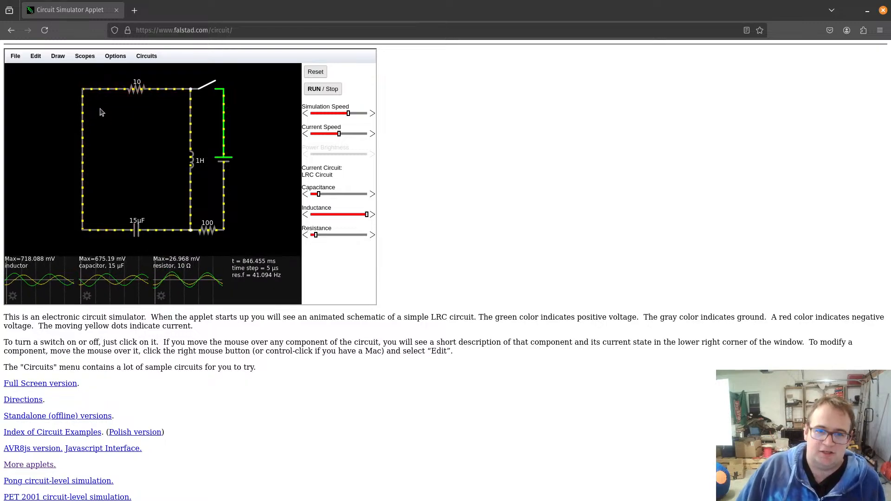
- Start a blank circuit and place a vertical two-terminal voltage source with its positive end facing up
click(25, 60)
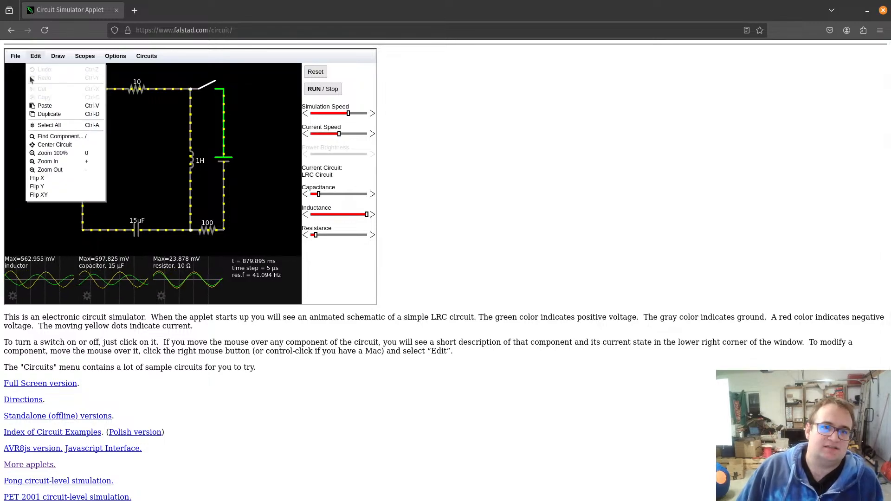
click(22, 69)
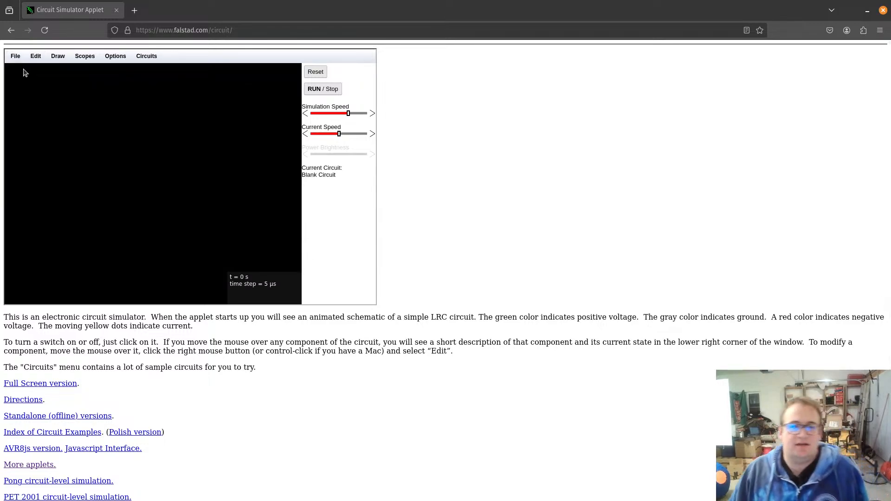
click(58, 56)
mouse_move(72, 95)
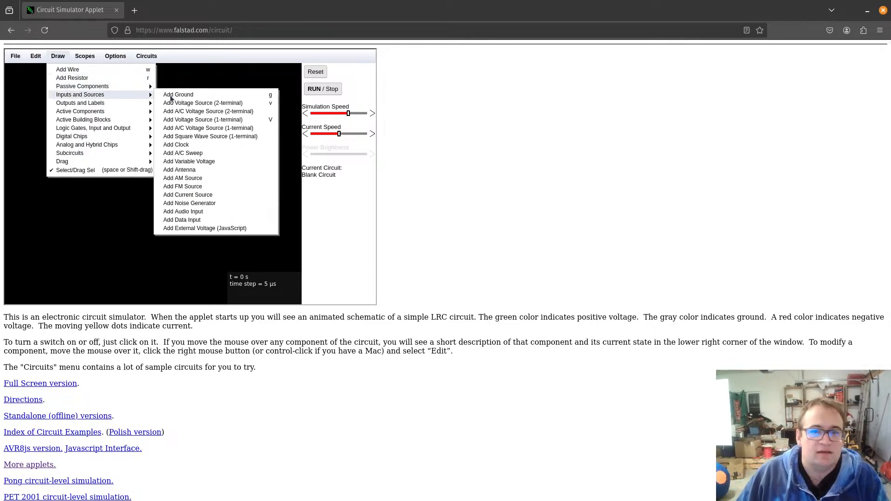
click(223, 103)
drag(68, 174, 72, 123)
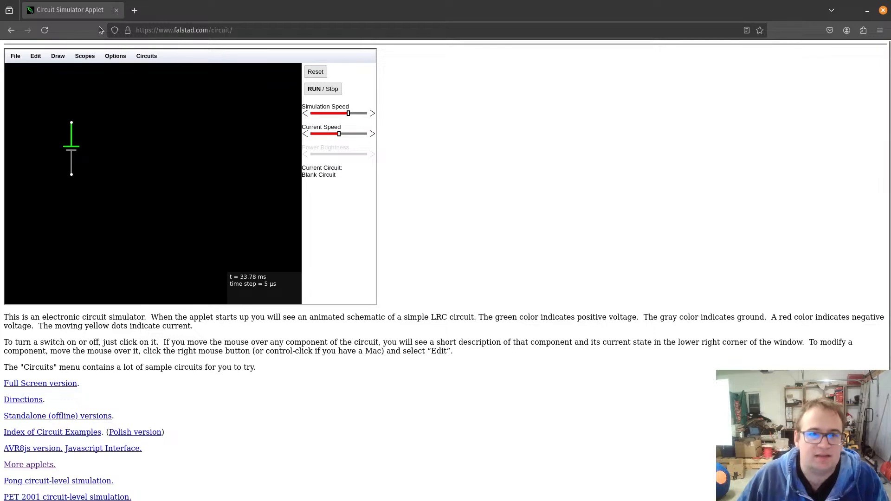
- Add a horizontal switch running right from the voltage source's upper terminal
click(58, 56)
mouse_move(84, 88)
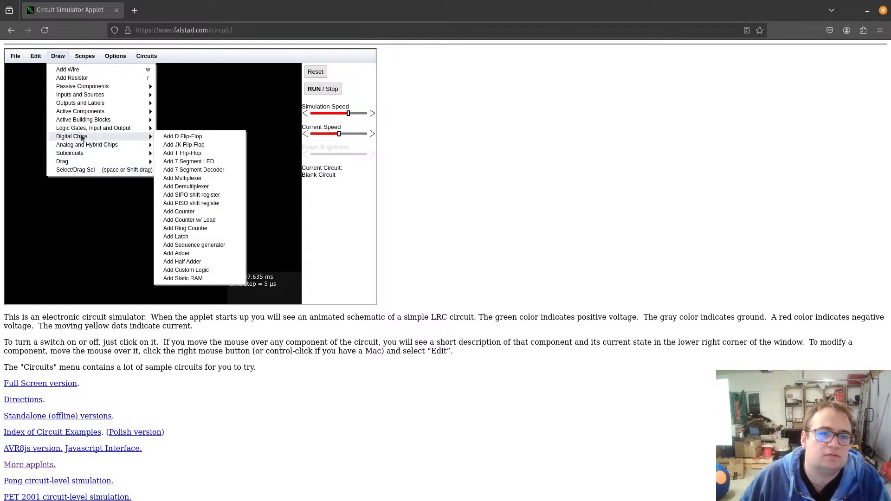
mouse_move(90, 113)
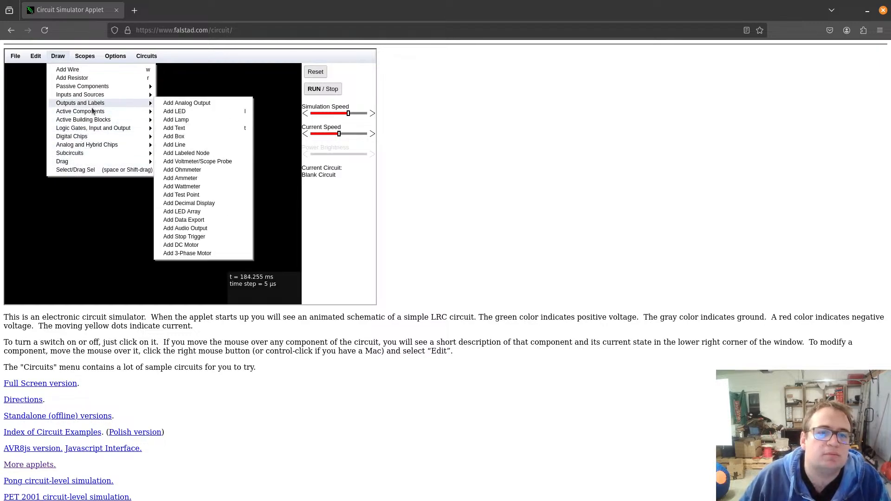
mouse_move(96, 130)
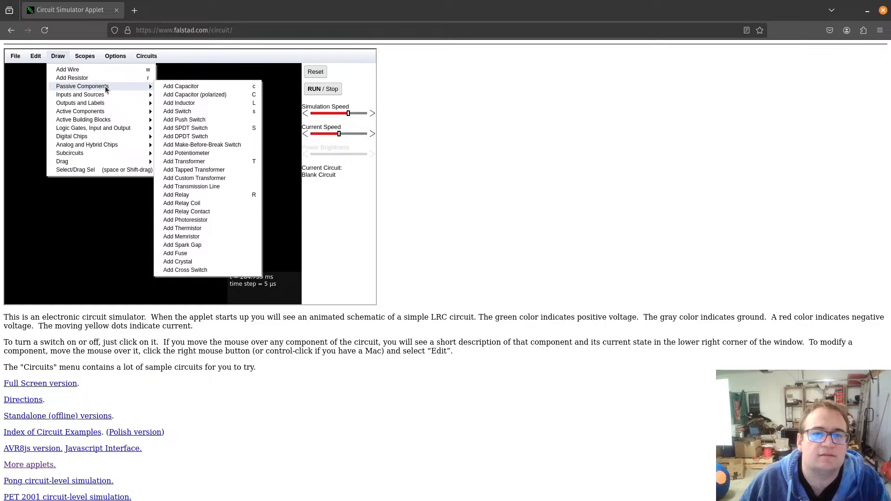
click(211, 110)
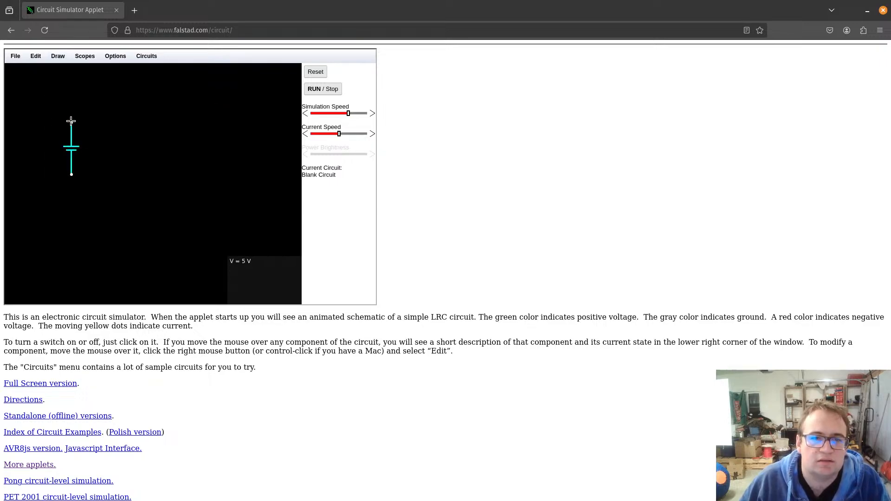
drag(70, 123, 118, 121)
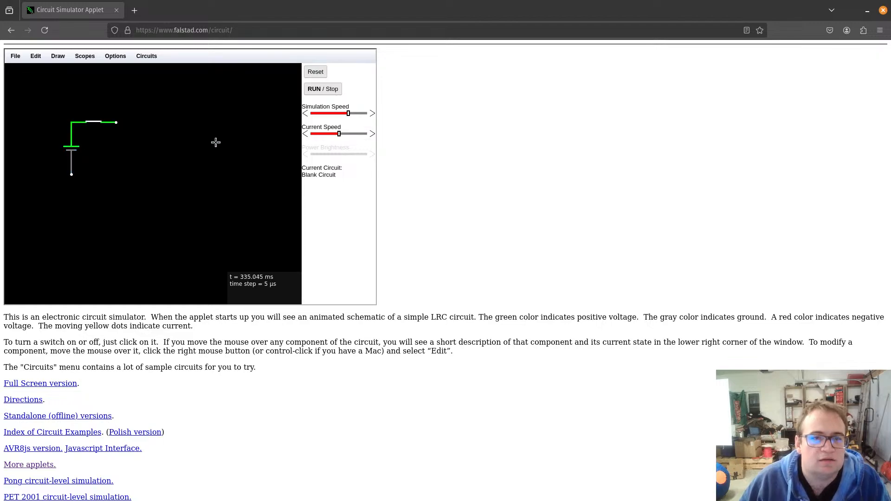
- Add a 1k resistor in series after the switch, delete the surplus second resistor and stretch the first one further right
click(58, 56)
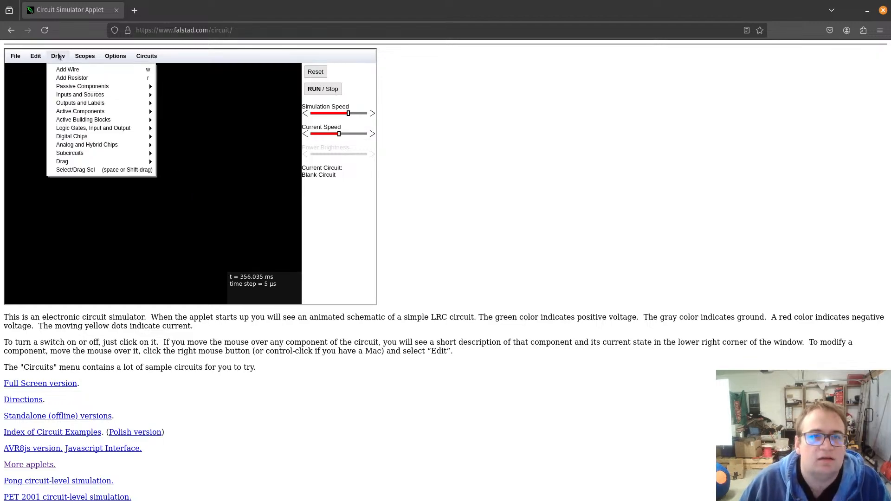
click(77, 78)
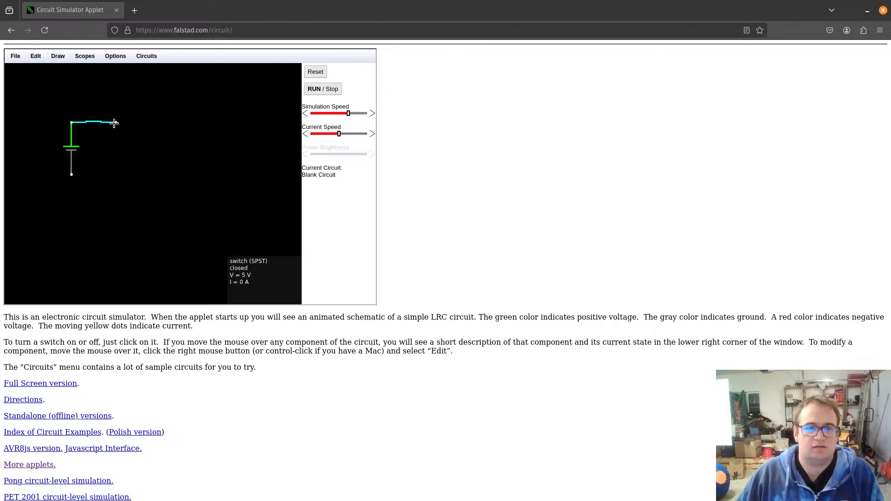
drag(119, 123, 131, 123)
drag(138, 123, 164, 121)
key(Escape)
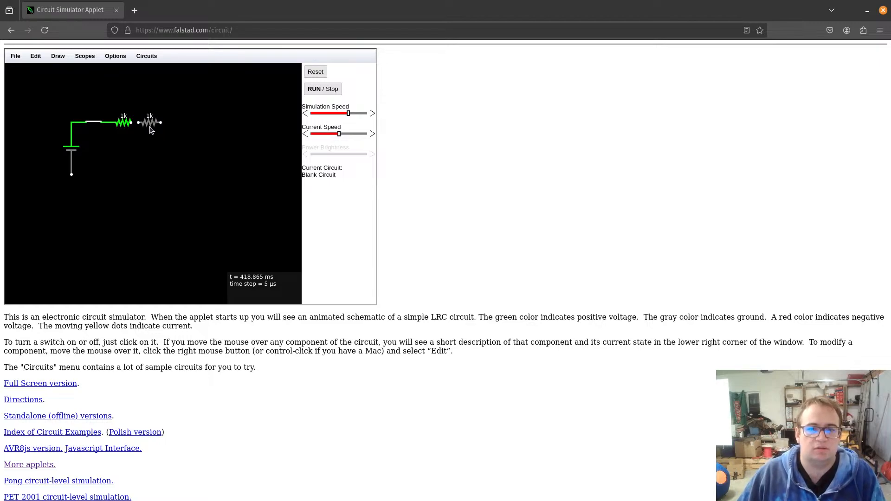
key(Delete)
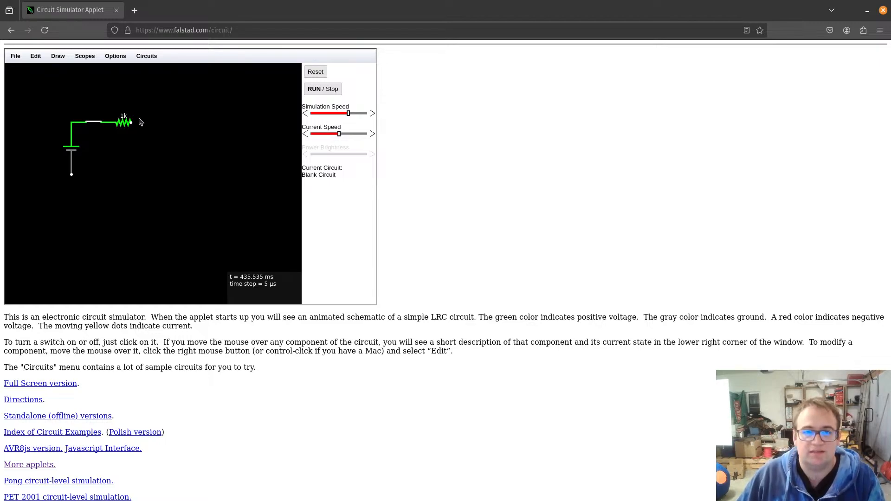
drag(141, 126, 160, 124)
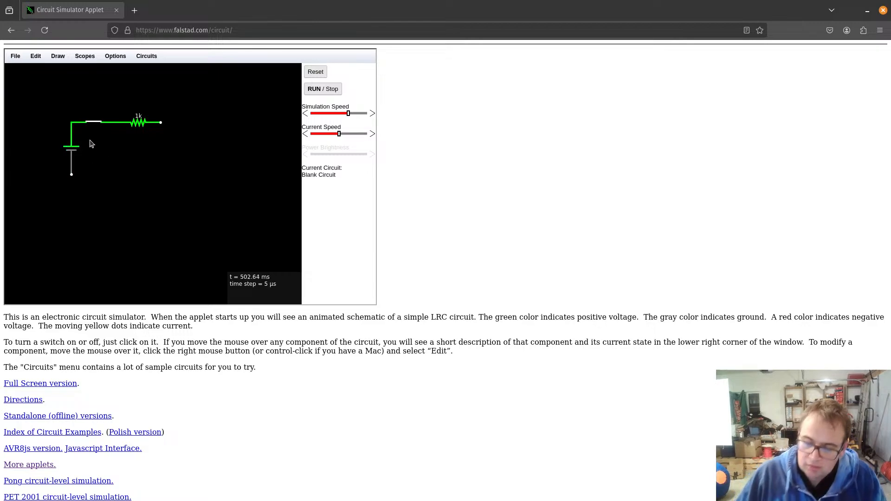
- Add a 10µF capacitor running down from the resistor's free end to the level of the source's lower terminal
click(58, 56)
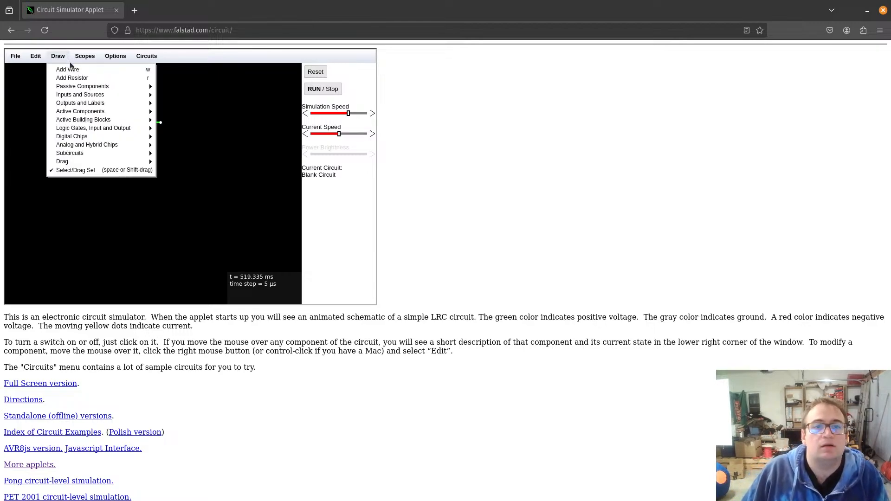
mouse_move(79, 96)
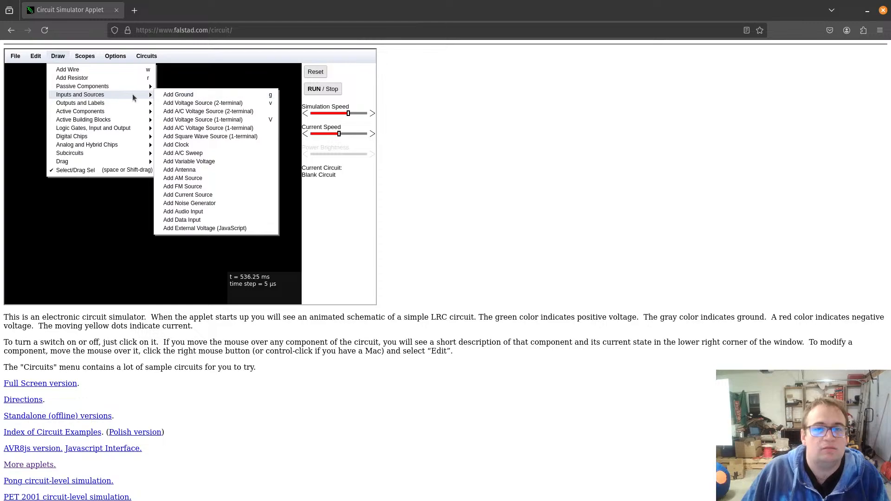
mouse_move(132, 88)
click(191, 87)
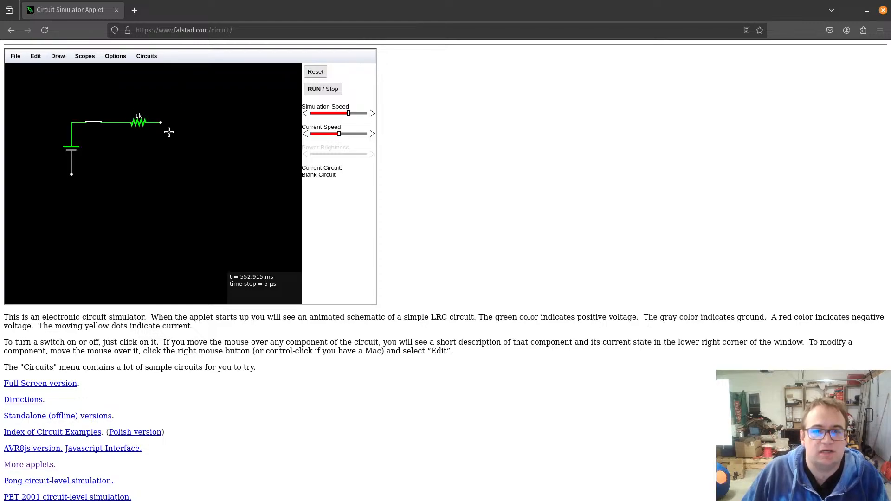
drag(161, 122, 161, 174)
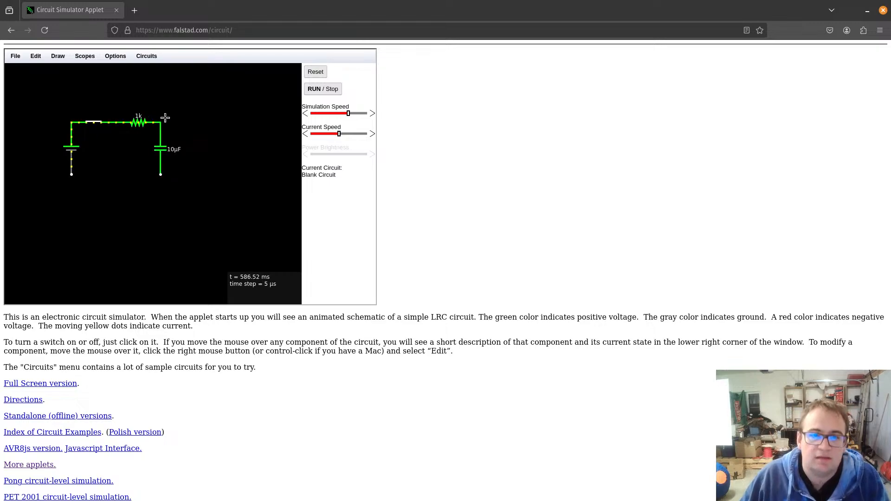
- Place a vertical voltmeter/scope probe to the right of the capacitor, spanning the same height
click(58, 56)
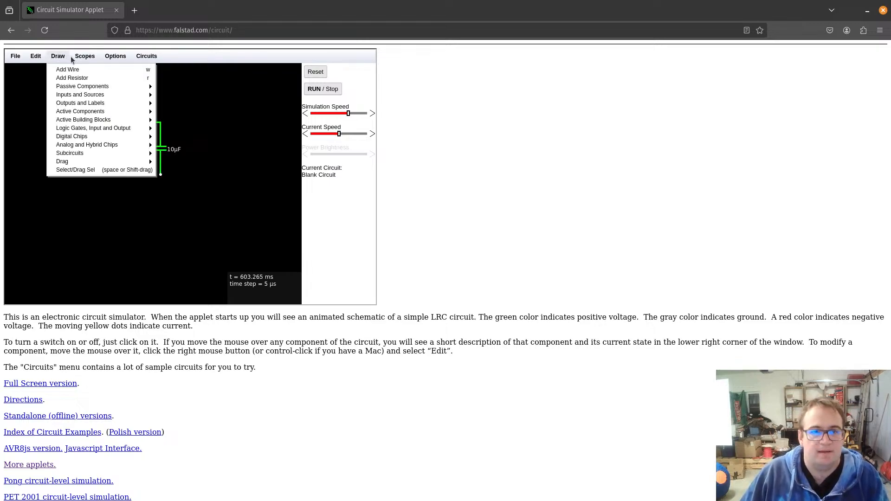
mouse_move(75, 106)
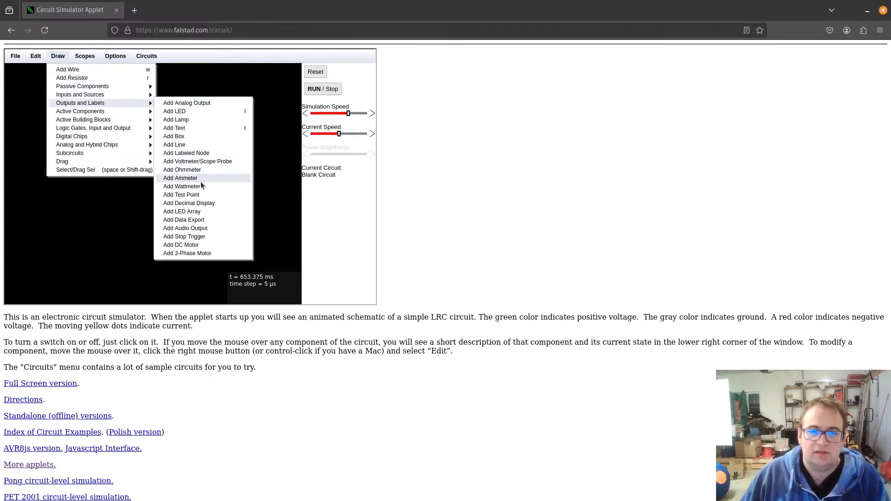
click(208, 162)
drag(198, 122, 198, 175)
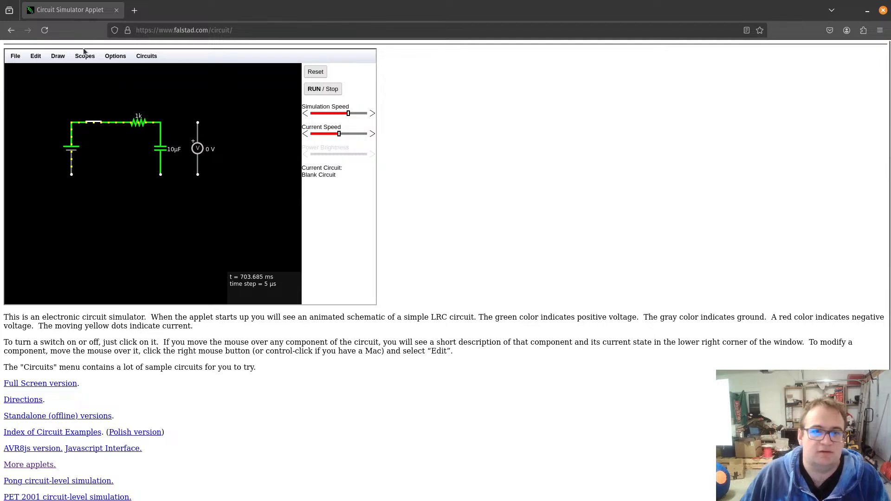
- Wire the voltmeter in parallel with the capacitor and connect their lower ends back to the voltage source's lower terminal
click(59, 58)
click(70, 71)
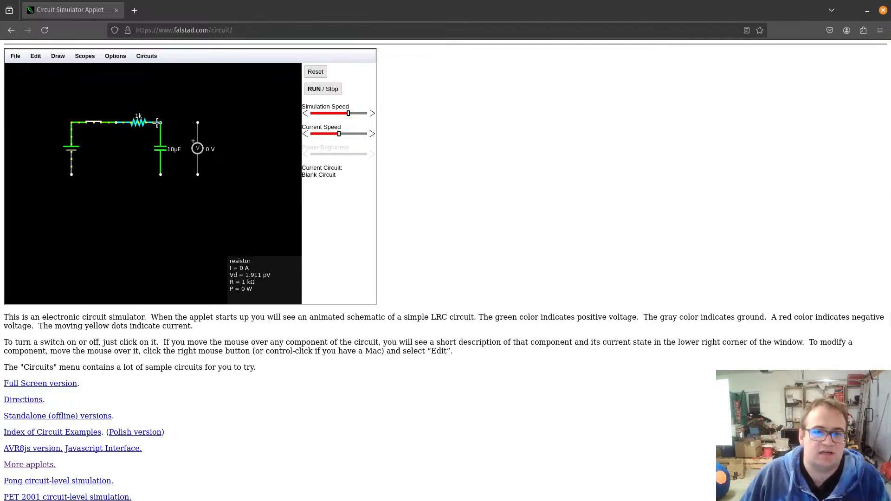
drag(159, 122, 198, 122)
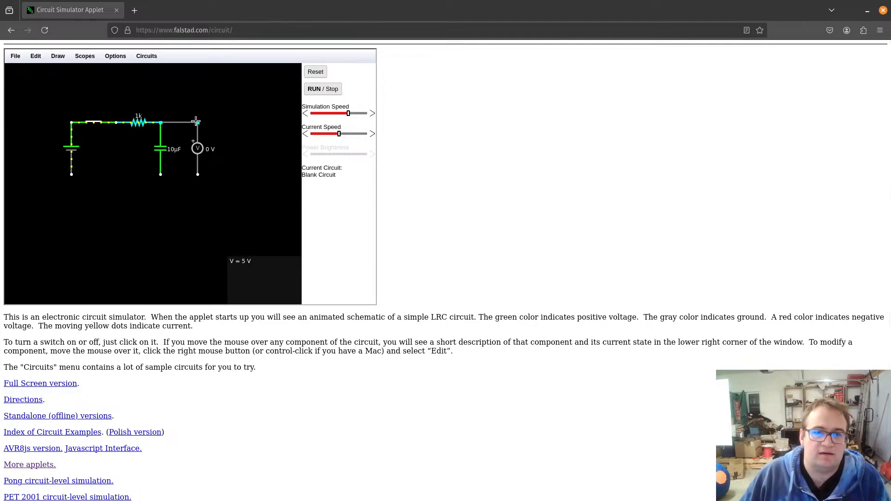
drag(161, 174, 72, 175)
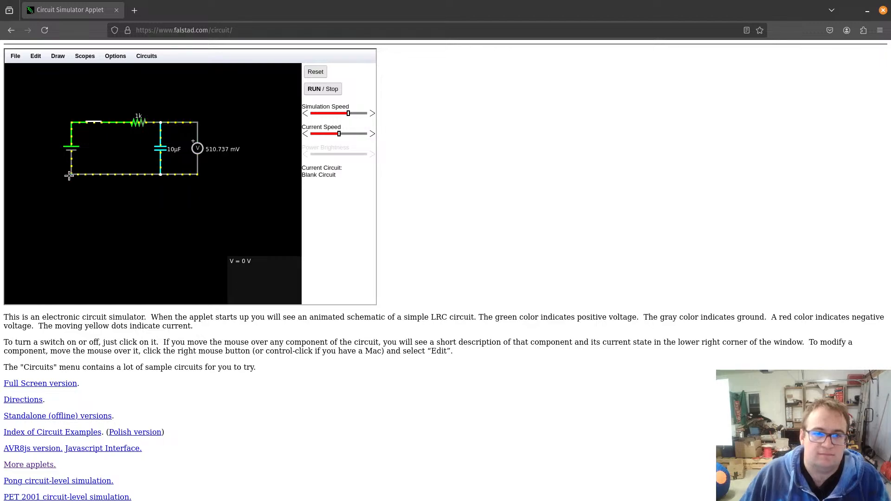
right_click(94, 224)
click(84, 219)
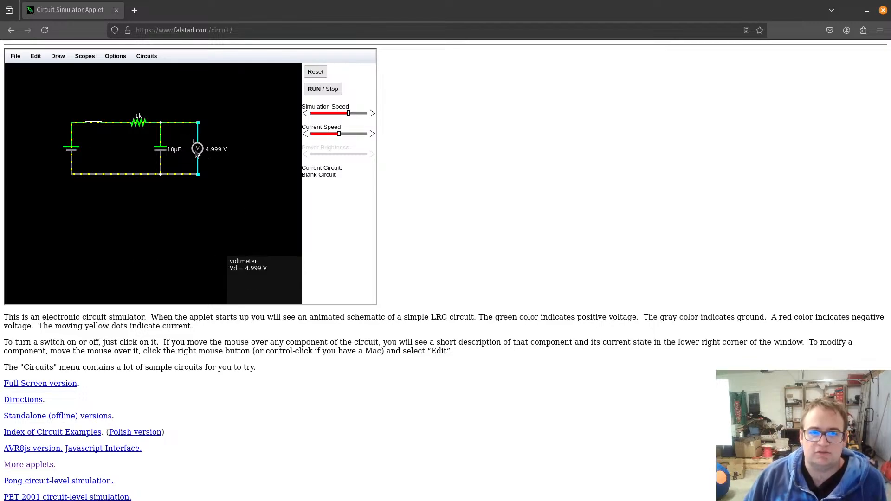
- Open the series switch and add a second switch from the node before the resistor to the capacitor's lower end
click(95, 123)
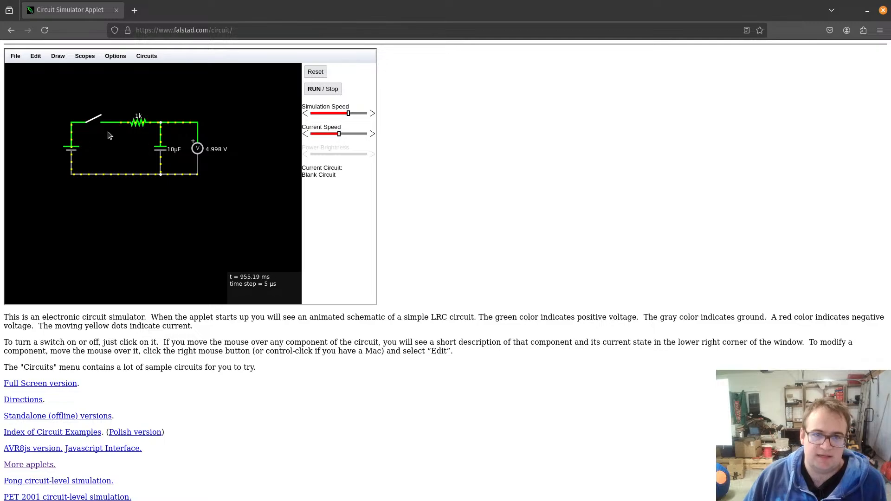
click(57, 57)
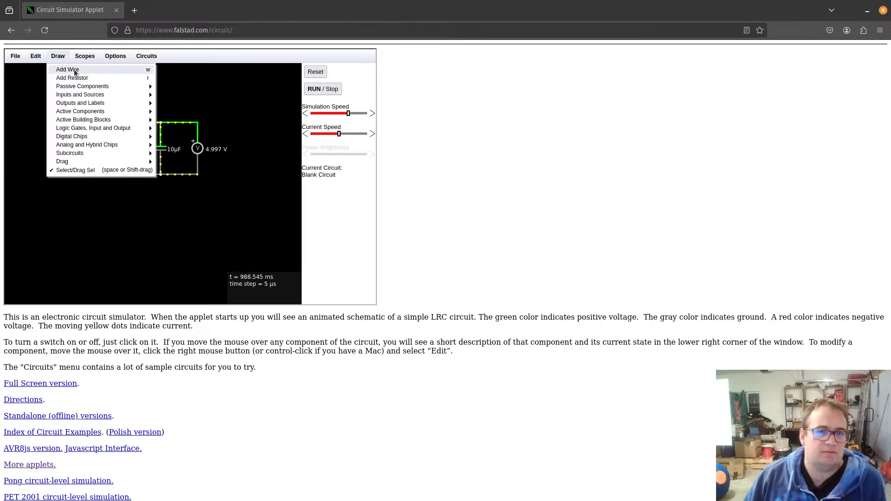
mouse_move(91, 98)
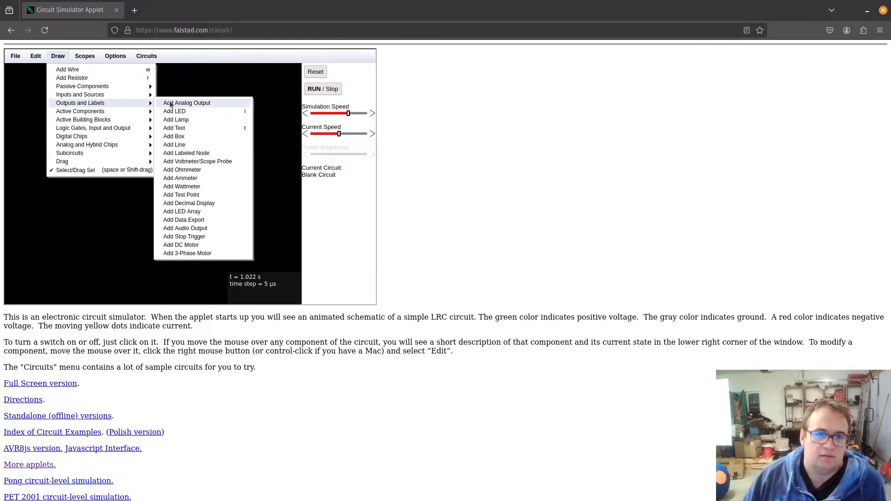
mouse_move(132, 95)
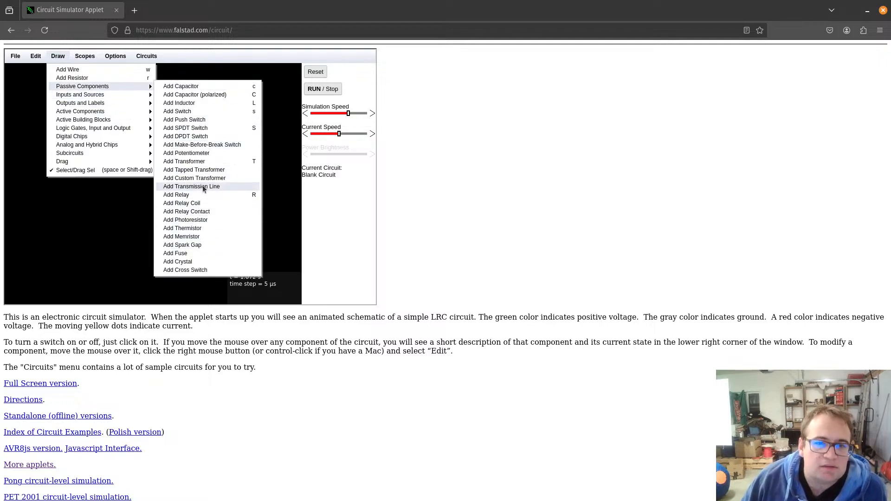
click(191, 114)
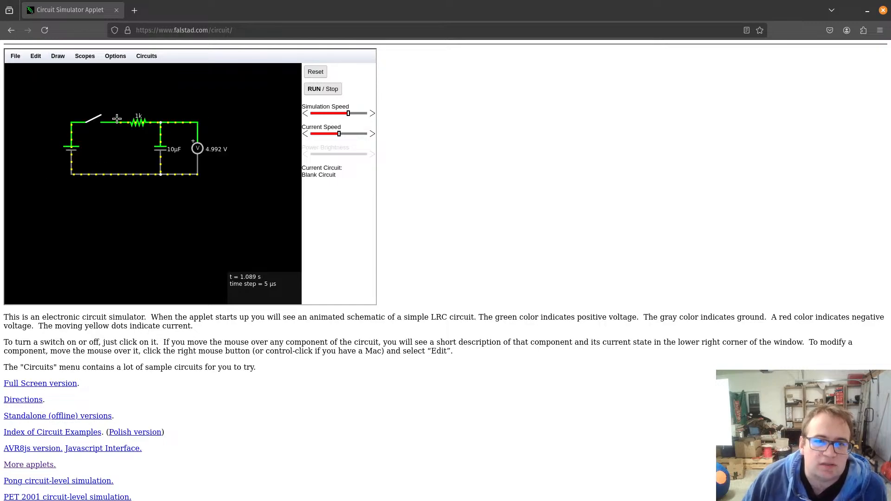
drag(119, 124, 161, 174)
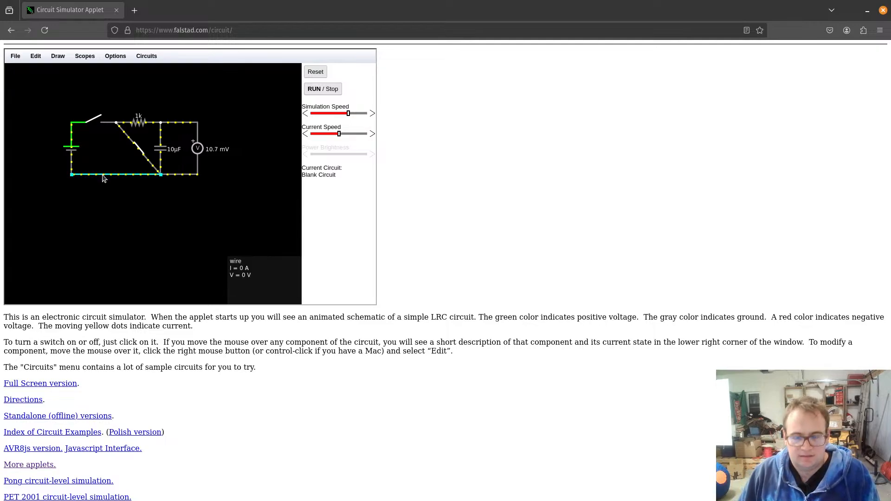
- Delete the bottom wire between the source and the capacitor and redraw it with a junction partway along
key(Delete)
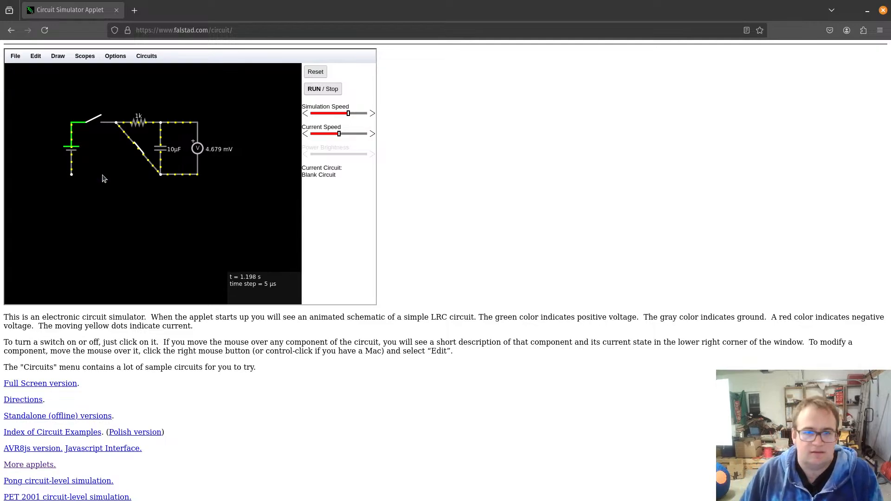
click(57, 57)
click(61, 71)
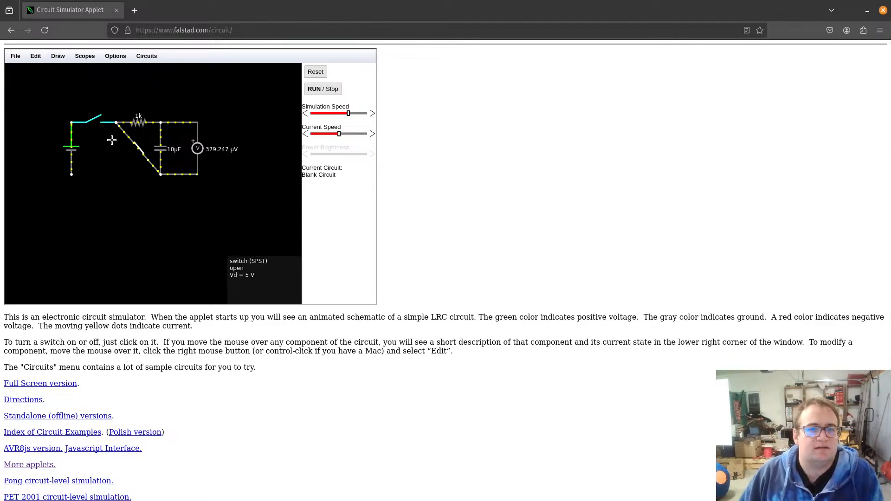
drag(160, 173, 71, 175)
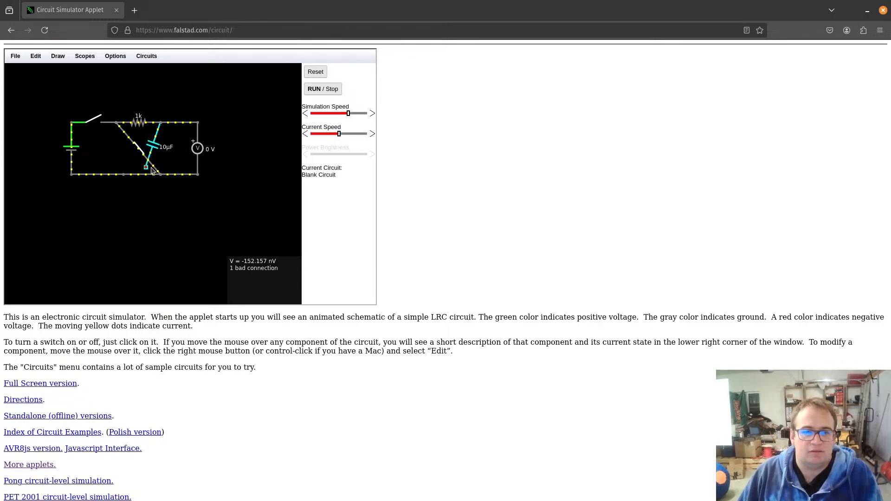
- Move the second switch's lower end onto the bottom wire's middle junction and rejoin the capacitor and voltmeter to that wire
drag(162, 175, 161, 159)
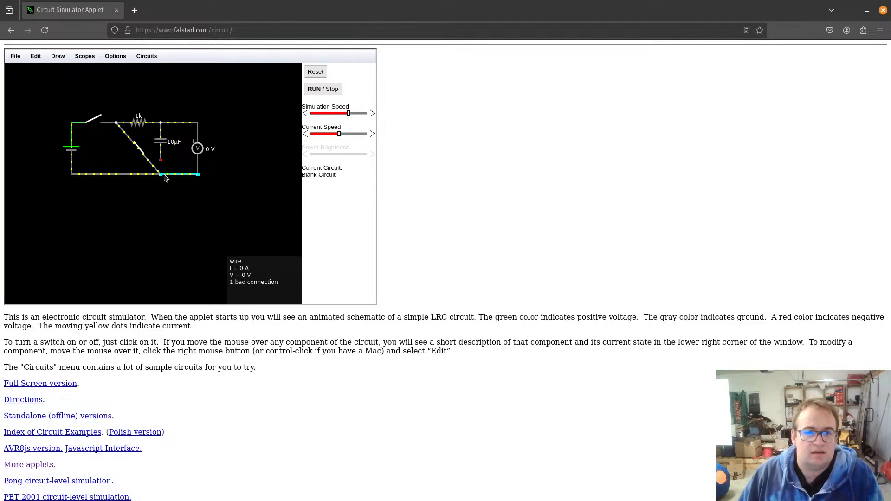
drag(161, 175, 112, 176)
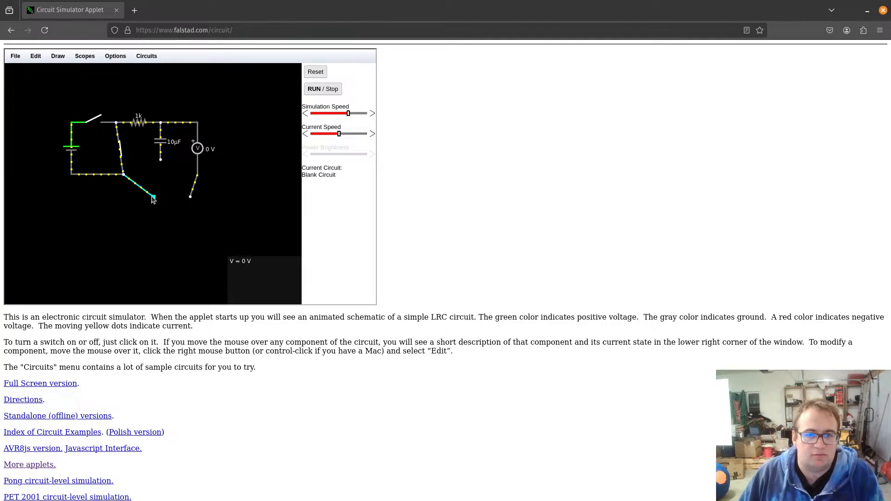
drag(153, 197, 162, 180)
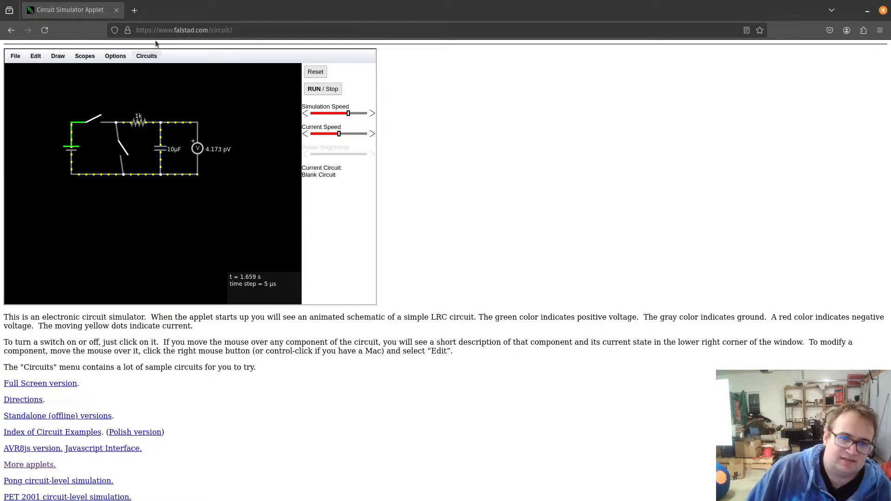
- Charge the capacitor by closing and reopening the series switch, and discharge it by closing and reopening the second switch
click(98, 119)
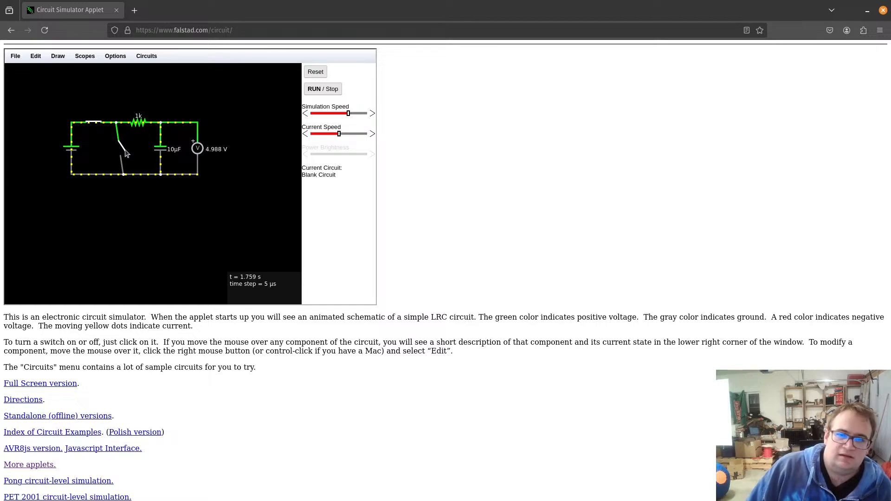
click(99, 121)
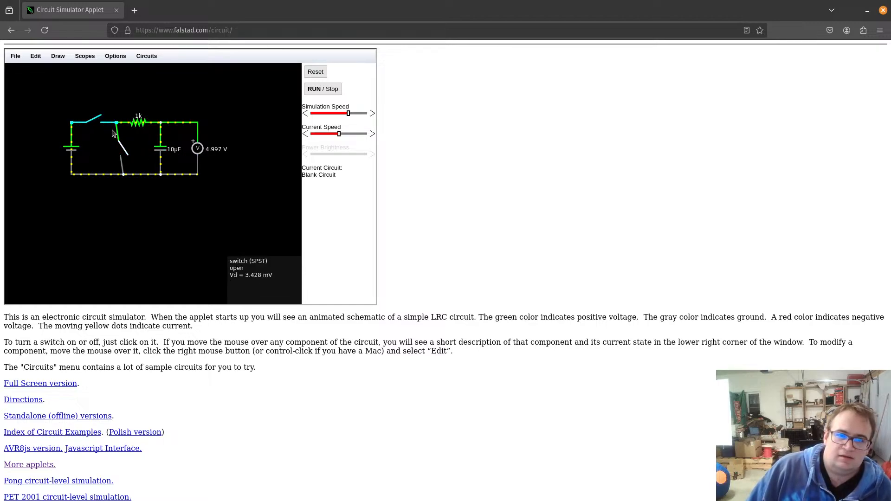
click(124, 148)
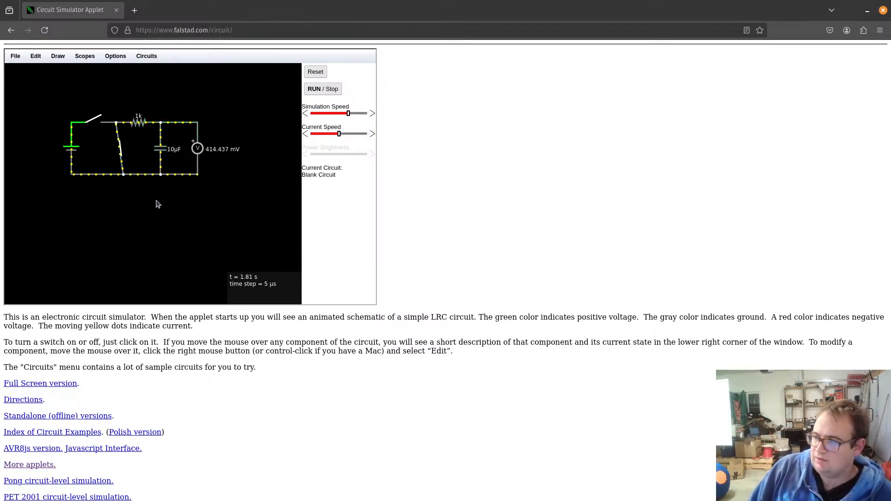
click(127, 163)
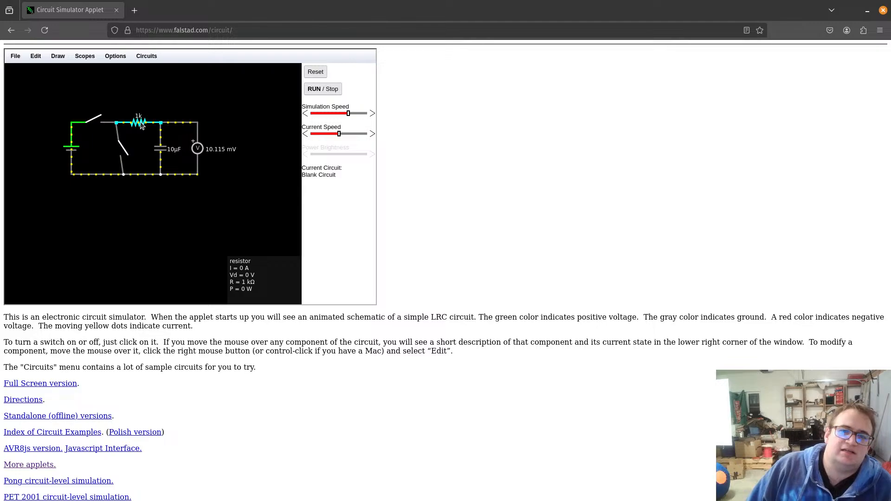
scroll(141, 125, down, 4)
scroll(202, 120, down, 3)
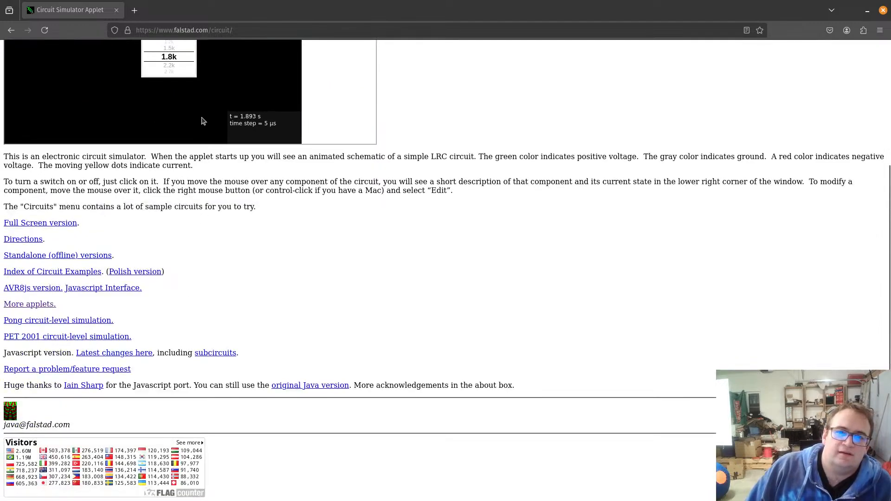
scroll(406, 103, up, 3)
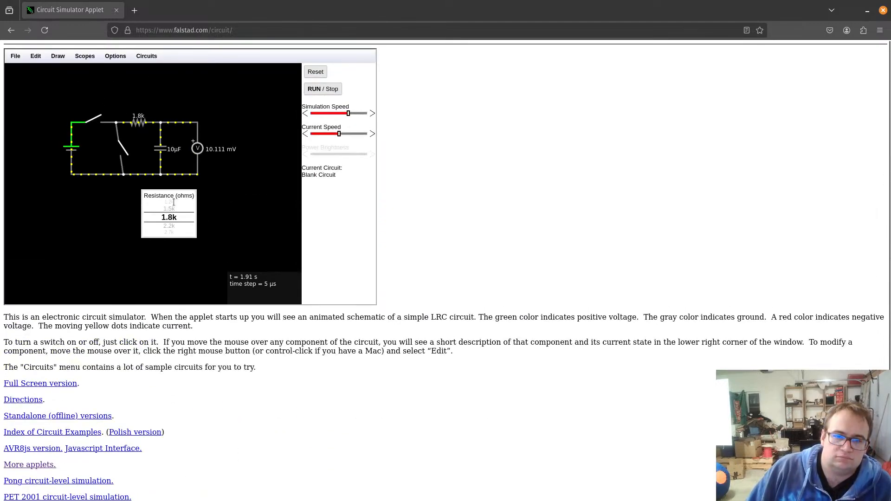
- Set the resistor's resistance to 10k ohms
right_click(139, 122)
click(153, 125)
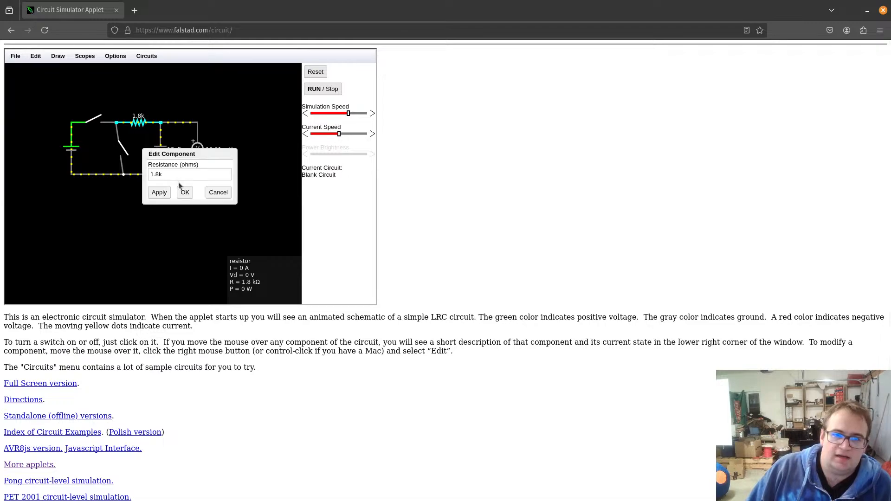
drag(167, 174, 126, 174)
text(10)
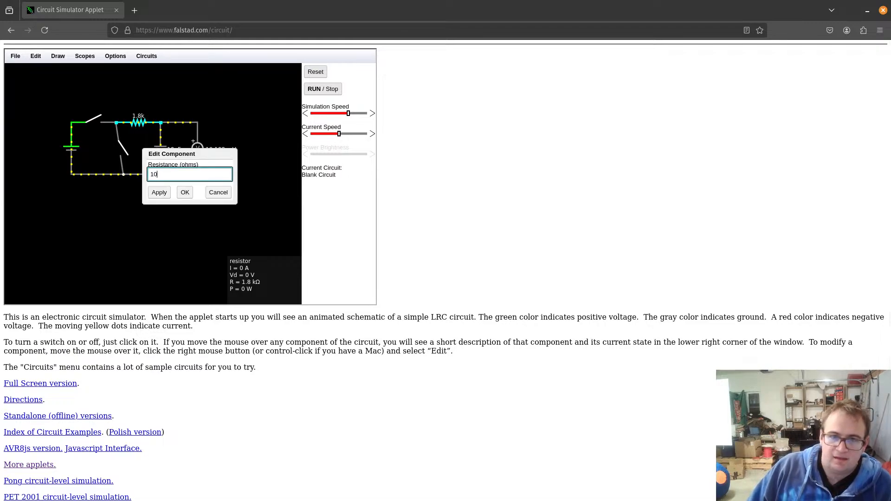
text(k)
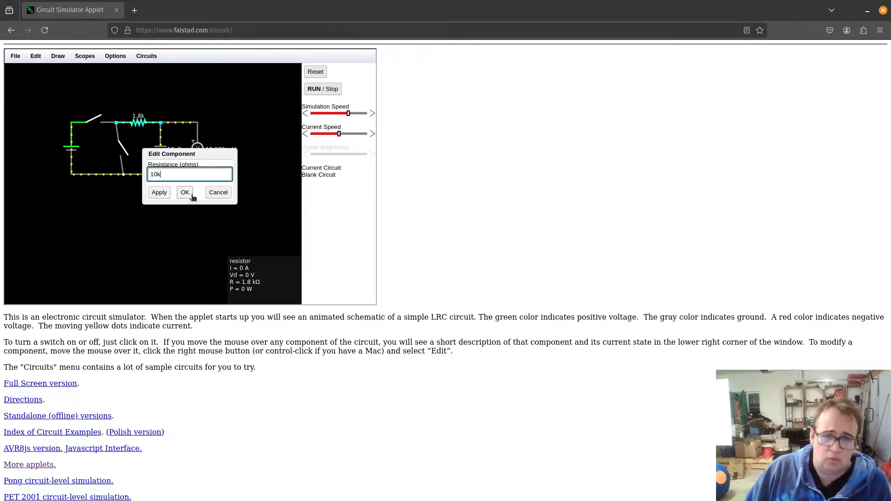
click(184, 192)
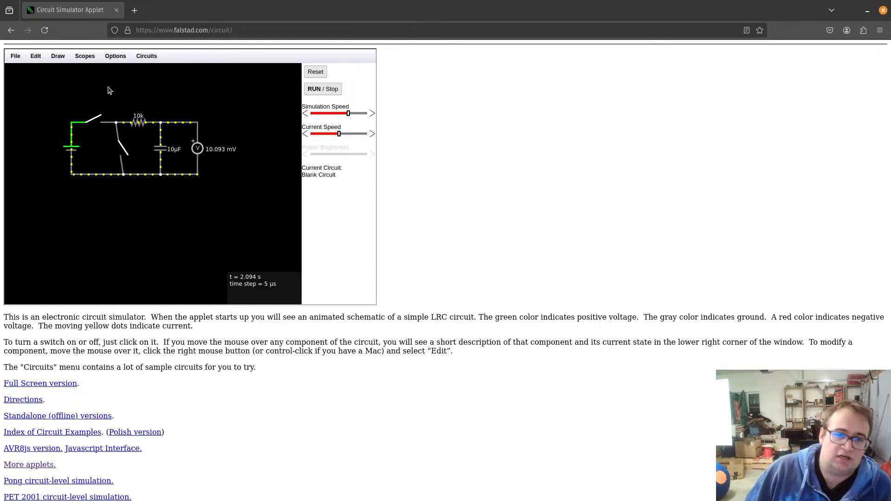
- Charge the capacitor through the 10k resistor using the series switch, and partly discharge it by briefly closing the second switch
click(102, 121)
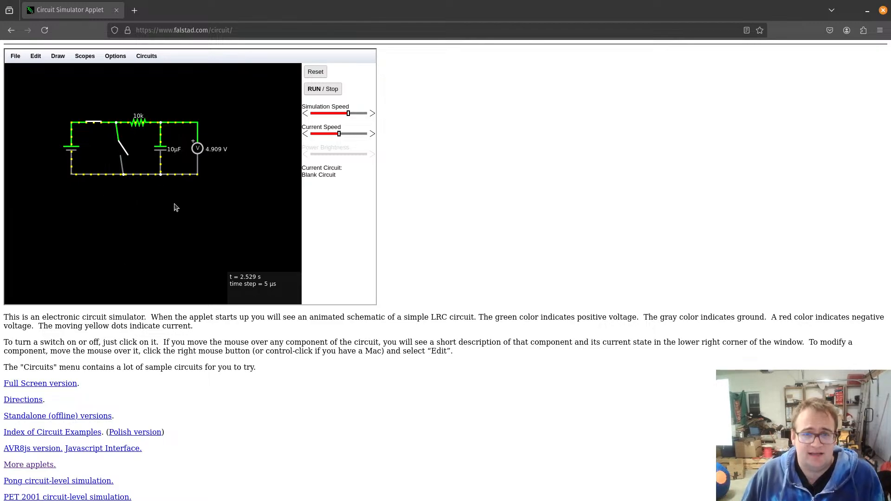
click(57, 59)
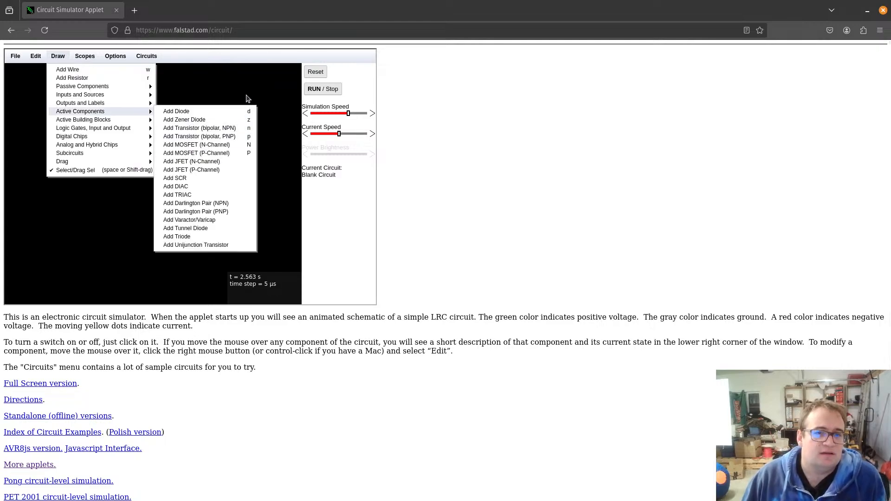
click(231, 70)
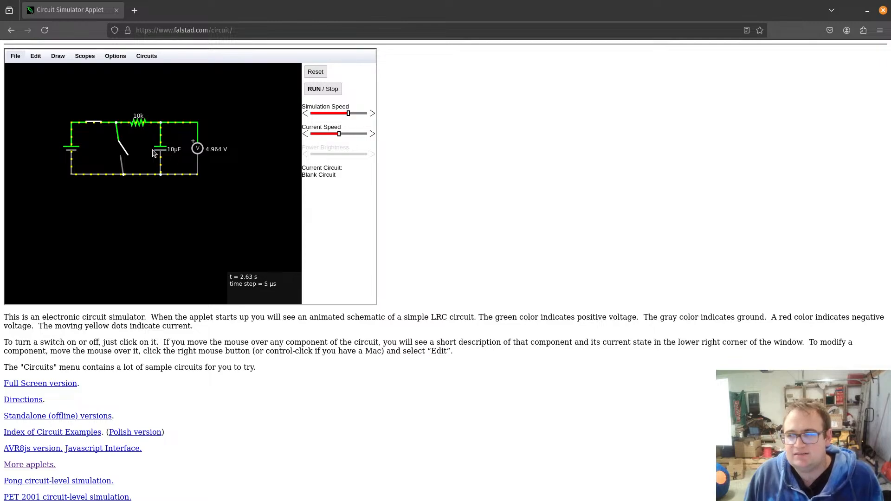
click(99, 124)
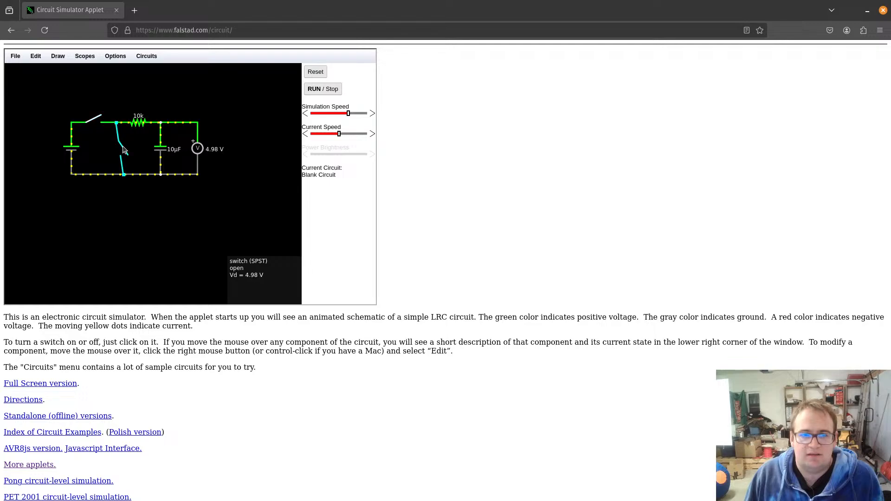
click(123, 148)
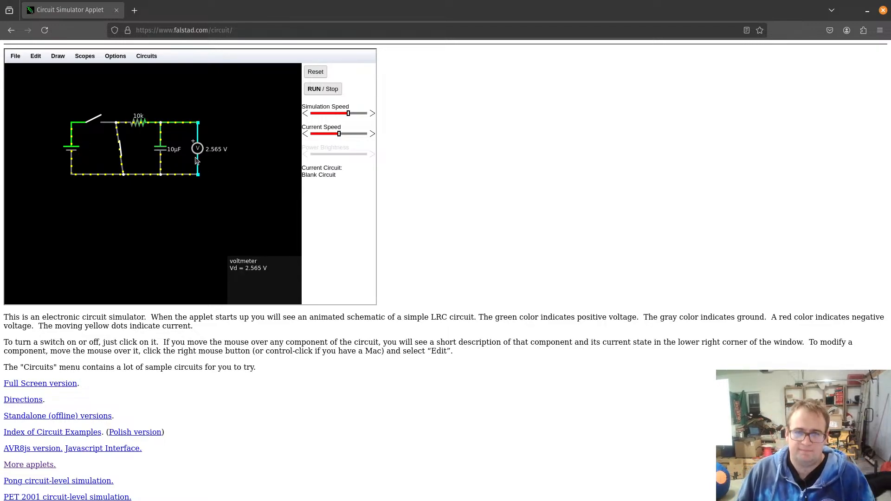
click(123, 155)
- Set the capacitor's capacitance to 100u and close the second switch to discharge it through the resistor
right_click(157, 153)
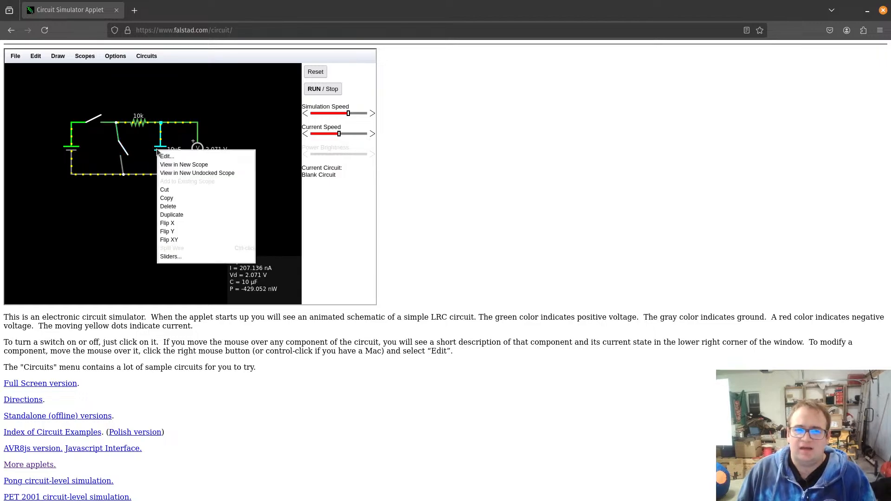
click(181, 155)
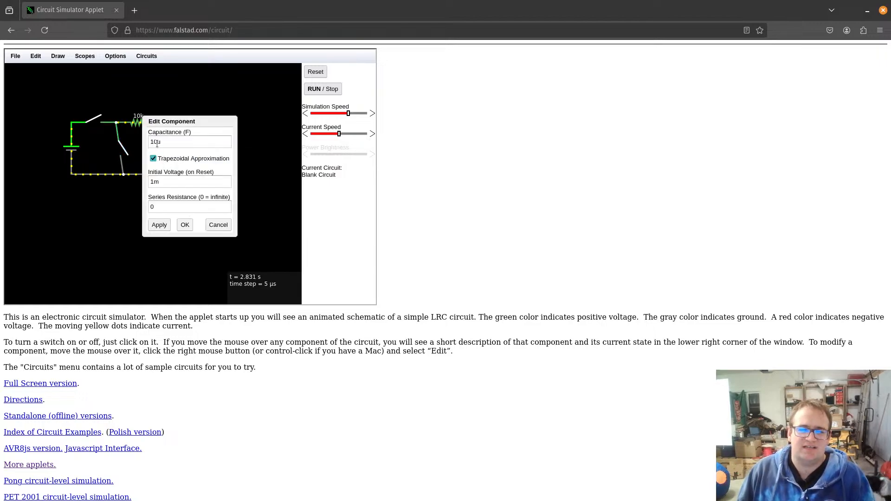
click(158, 142)
text(0)
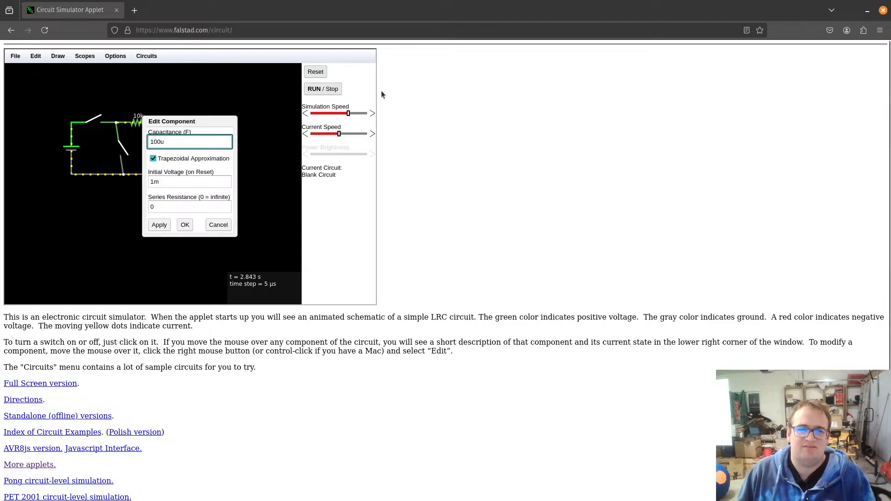
click(185, 229)
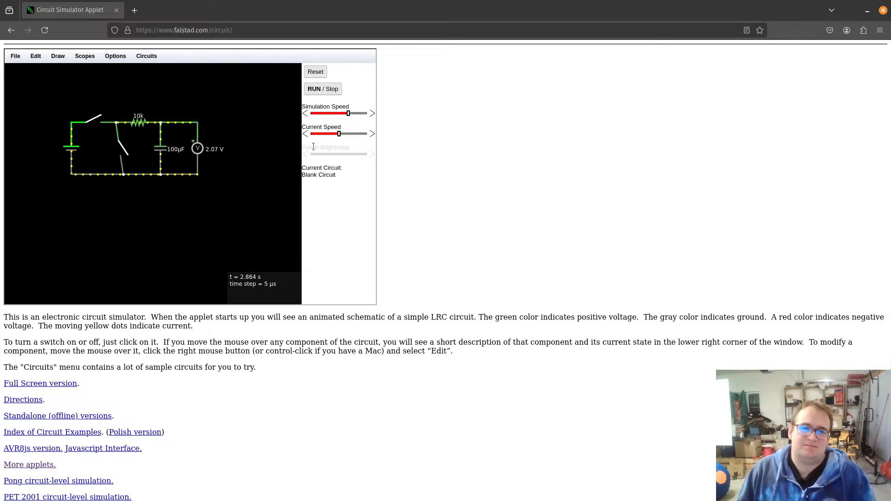
click(124, 153)
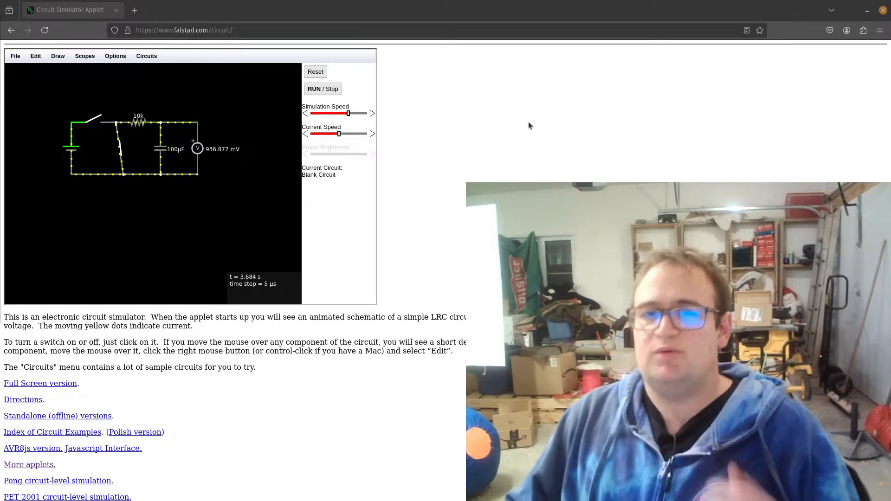
- Search the web for "hyperphysics" in a new browser tab
click(134, 10)
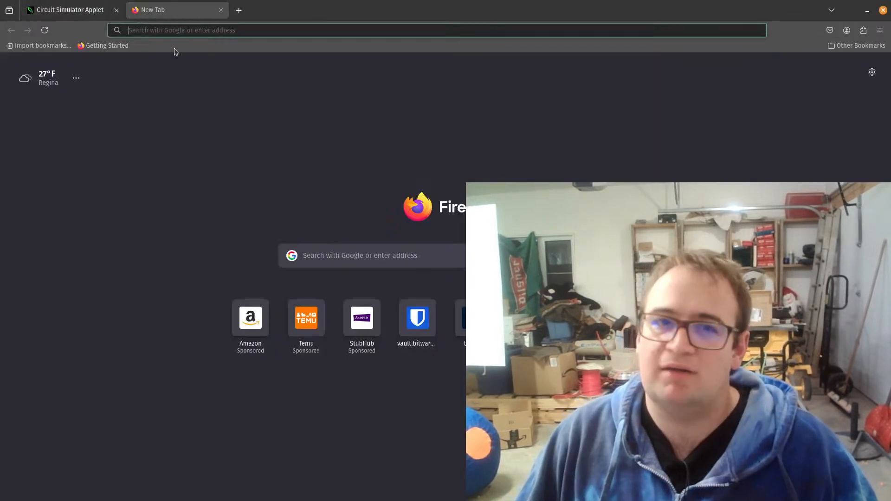
text(hypwe)
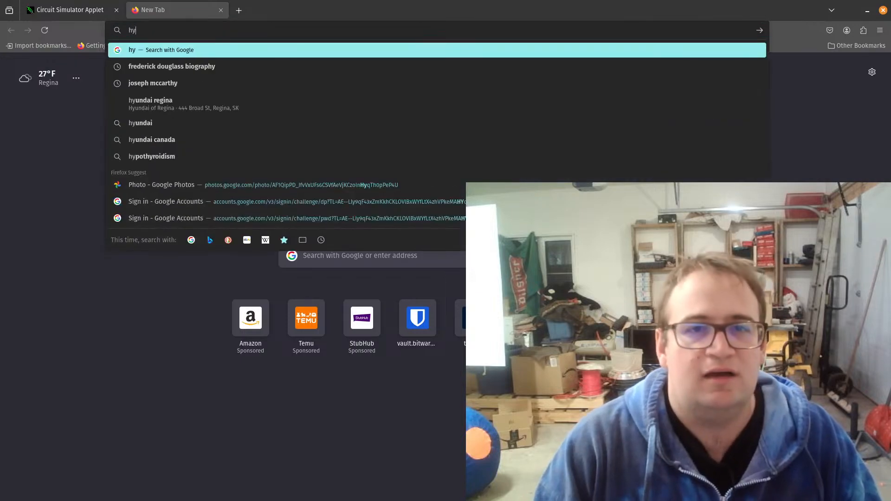
key(BackSpace)
key(BackSpace)
text(e)
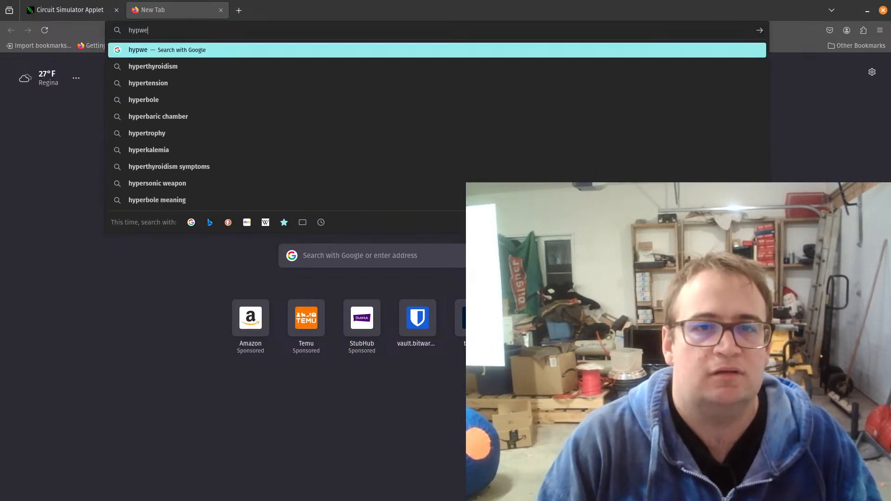
text(rp)
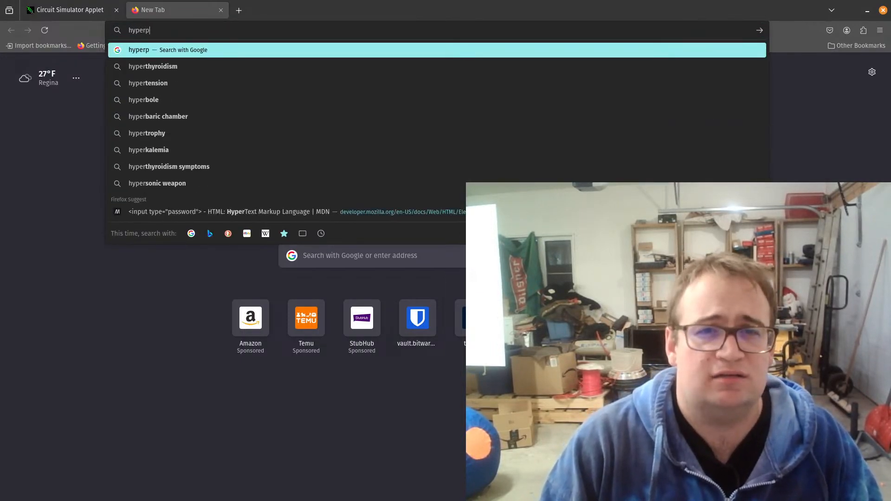
text(hysic)
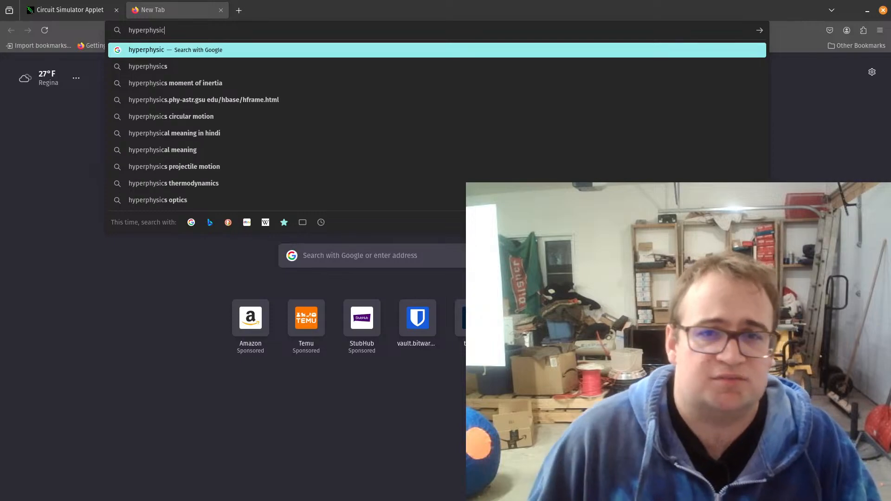
click(134, 70)
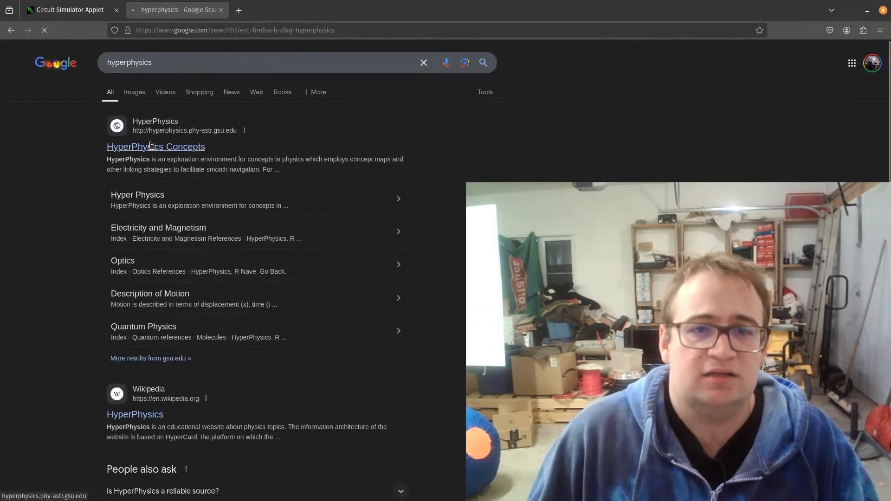
- Open the HyperPhysics Concepts site from the search results and look over its concept maps
click(151, 145)
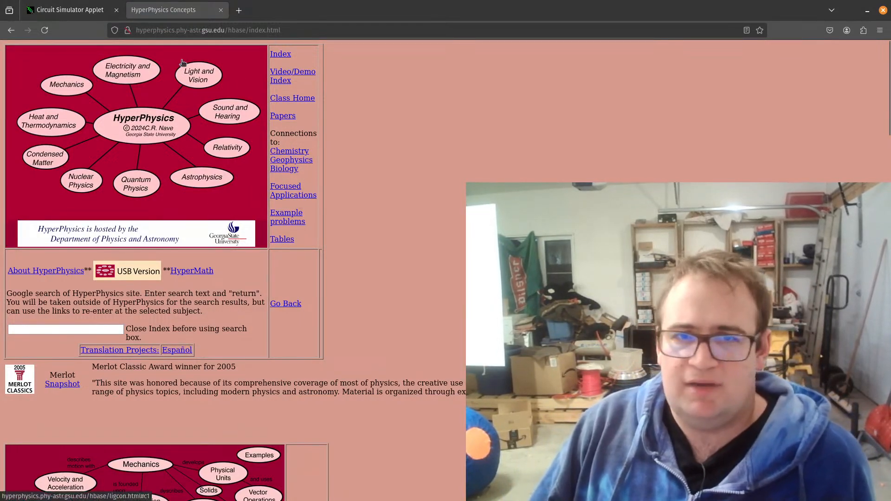
scroll(578, 158, down, 5)
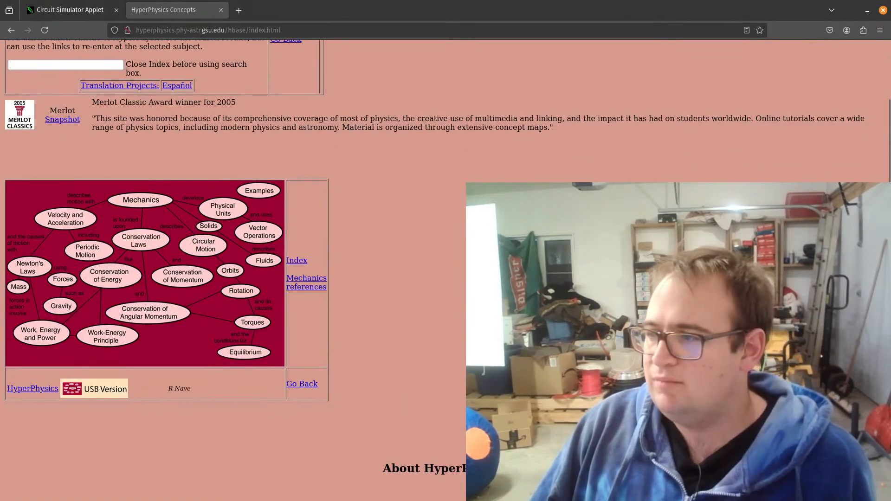
scroll(285, 168, up, 5)
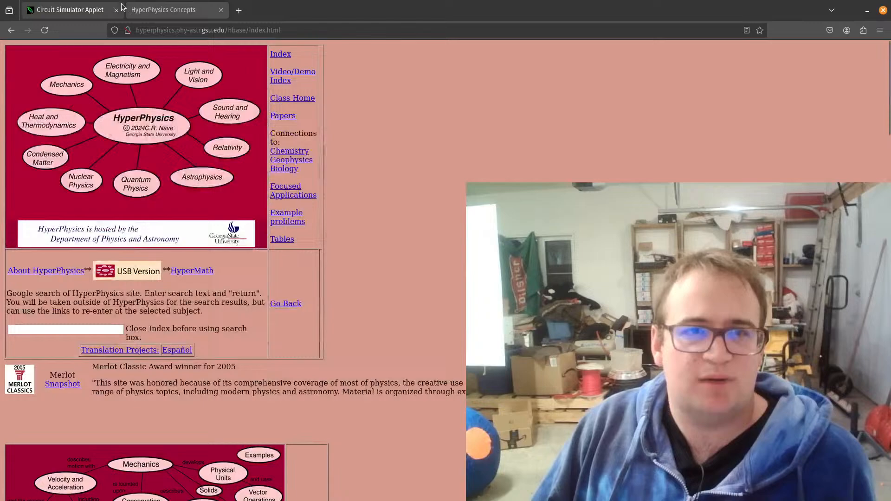
- Return to the circuit simulator page and delete the entire RC circuit from the canvas
click(69, 9)
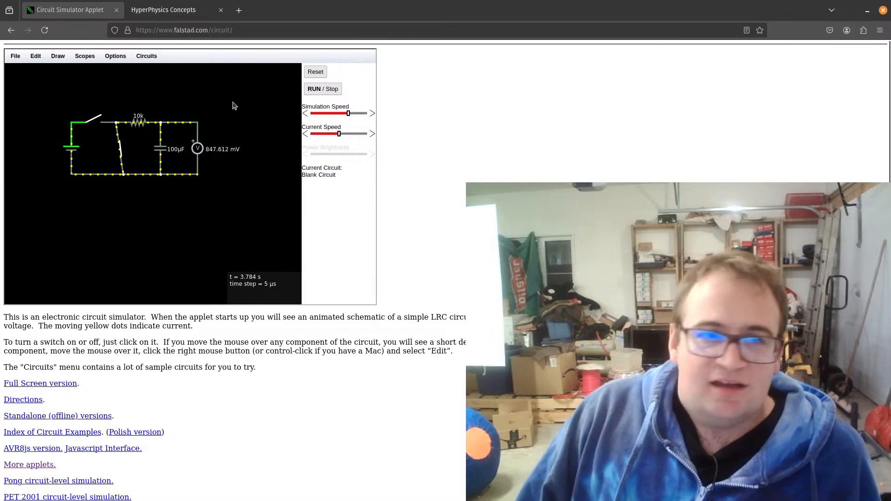
click(16, 56)
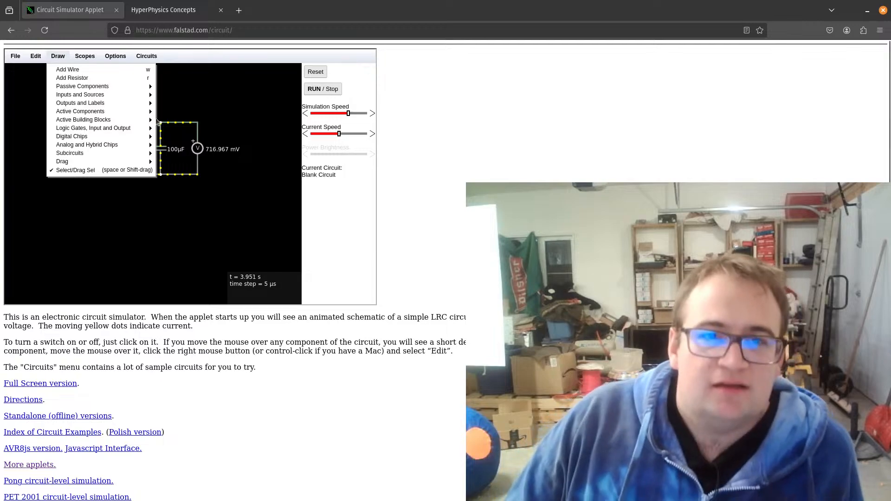
click(248, 92)
drag(173, 91, 31, 204)
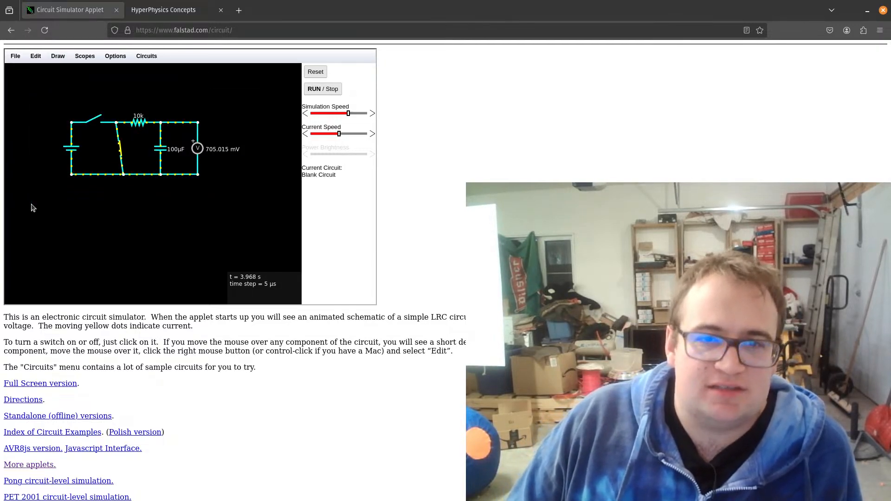
key(Delete)
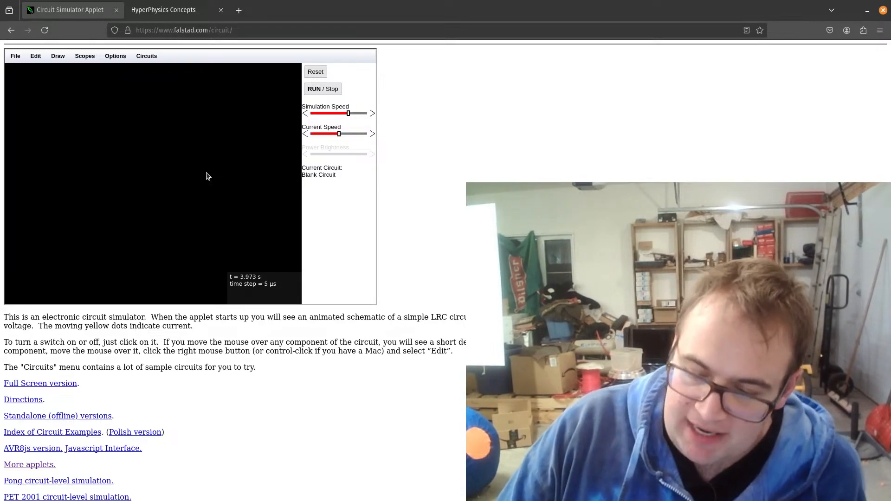
- Place a comparator with Hi-Z/GND output on the empty canvas, with its output facing right
click(58, 56)
mouse_move(85, 129)
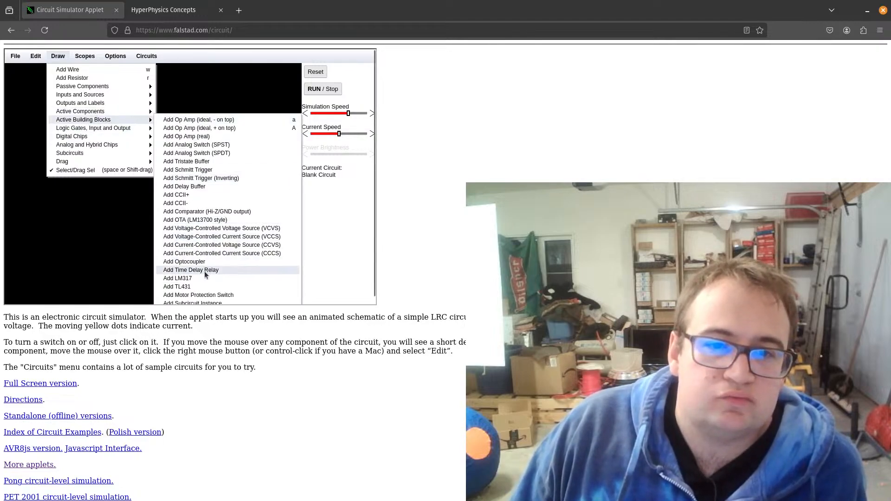
scroll(223, 287, down, 1)
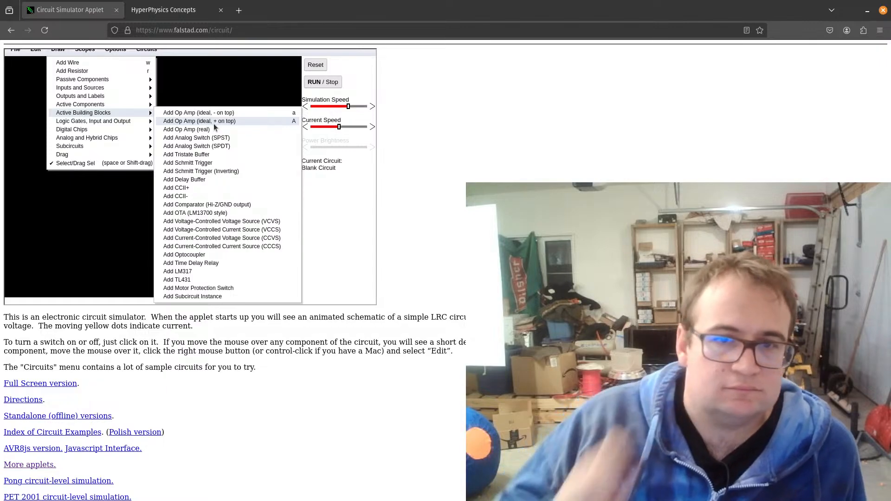
click(224, 207)
drag(96, 152, 146, 152)
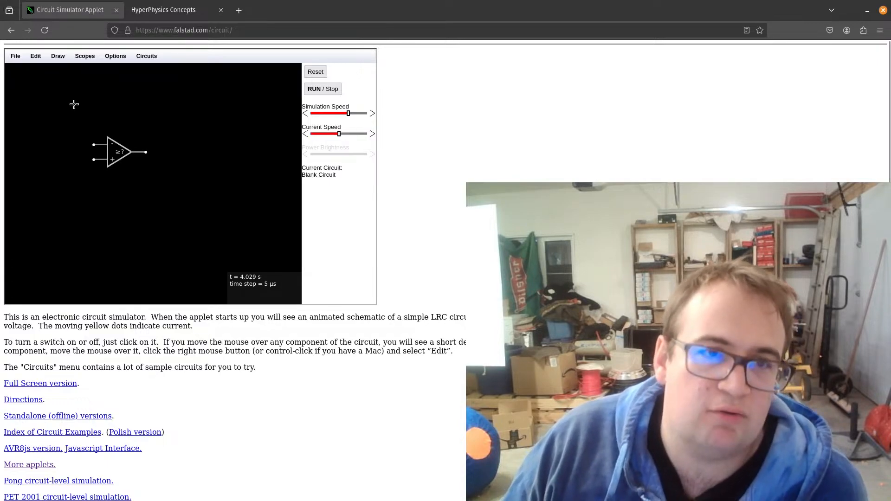
- Add a vertical push switch above and to the left of the comparator, and shift it slightly upward
click(59, 58)
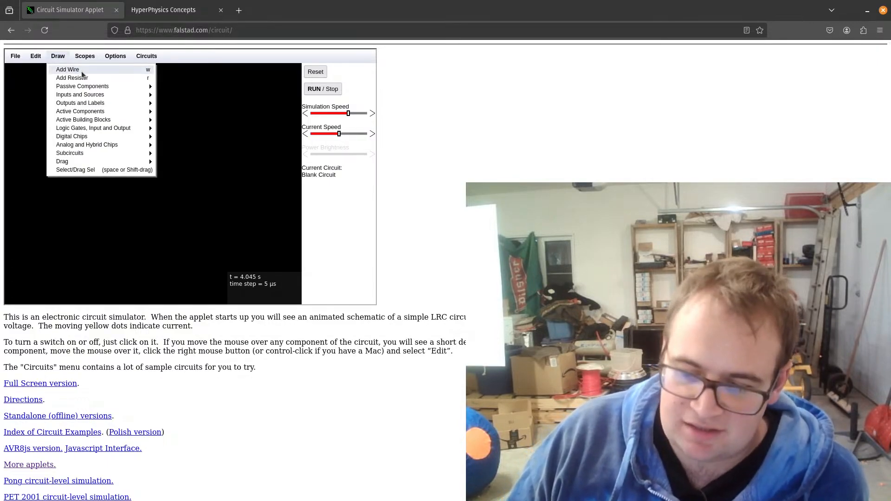
mouse_move(85, 90)
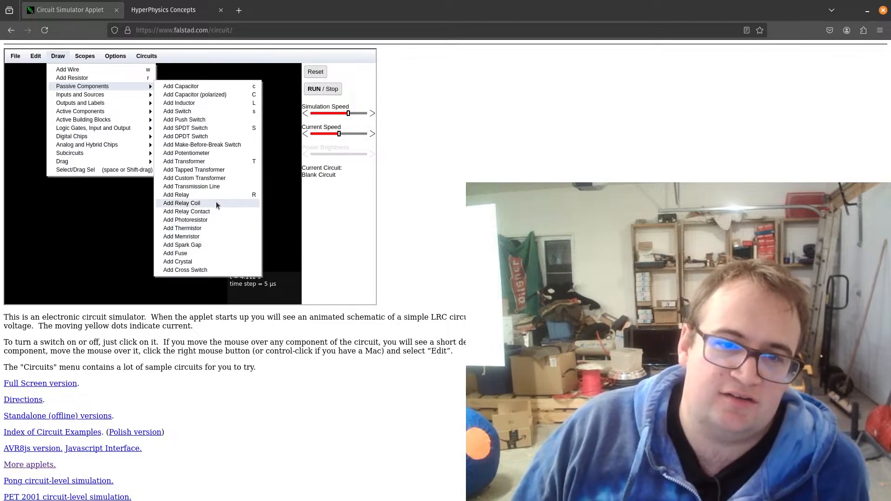
click(221, 118)
drag(59, 97, 58, 130)
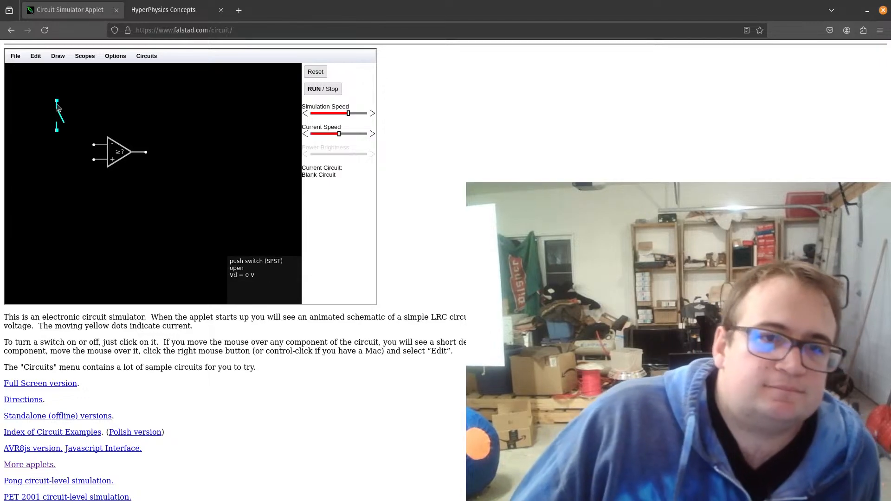
drag(67, 121, 61, 102)
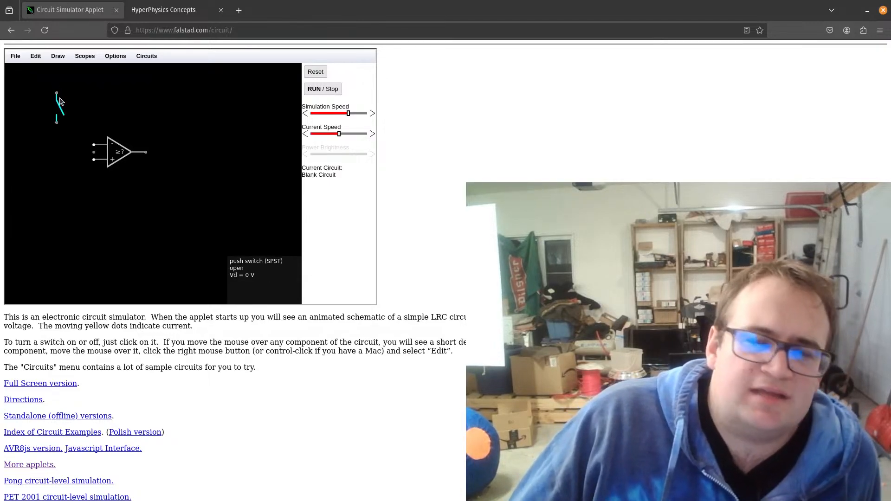
- Add a vertical resistor below the push switch and extend its lower end level with the comparator's non-inverting input
click(58, 56)
click(62, 70)
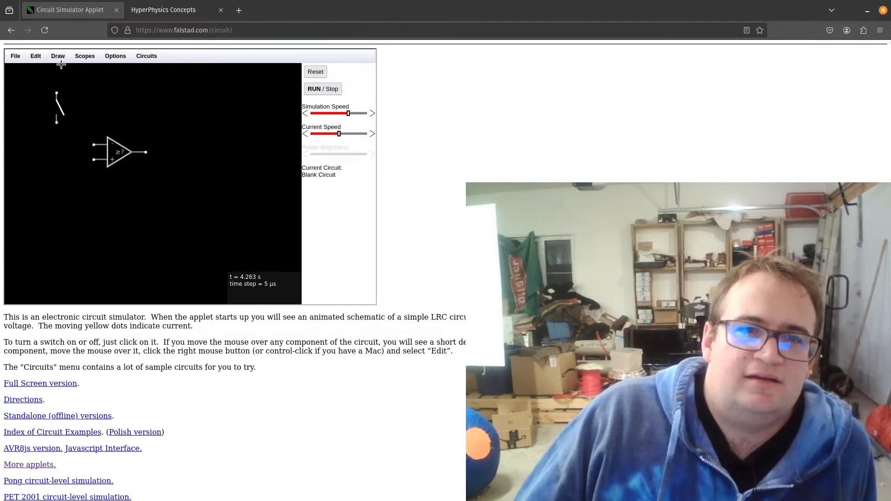
click(59, 59)
click(68, 78)
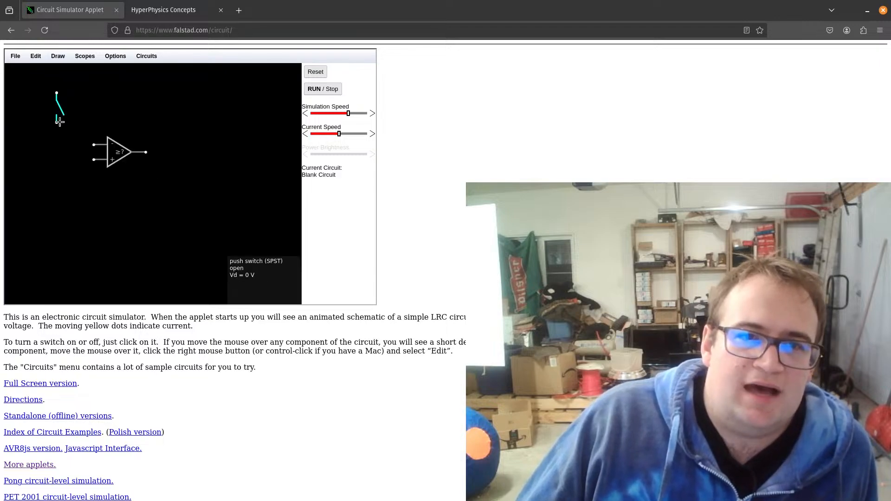
drag(56, 123, 56, 145)
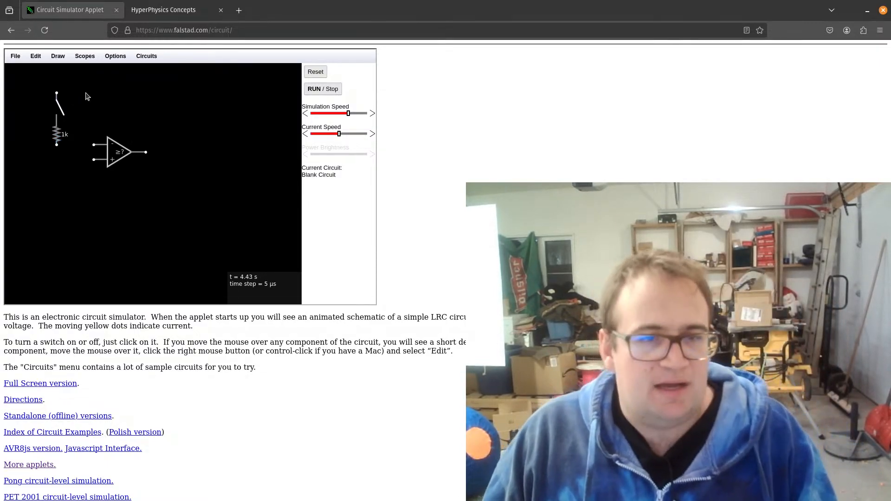
drag(56, 145, 57, 160)
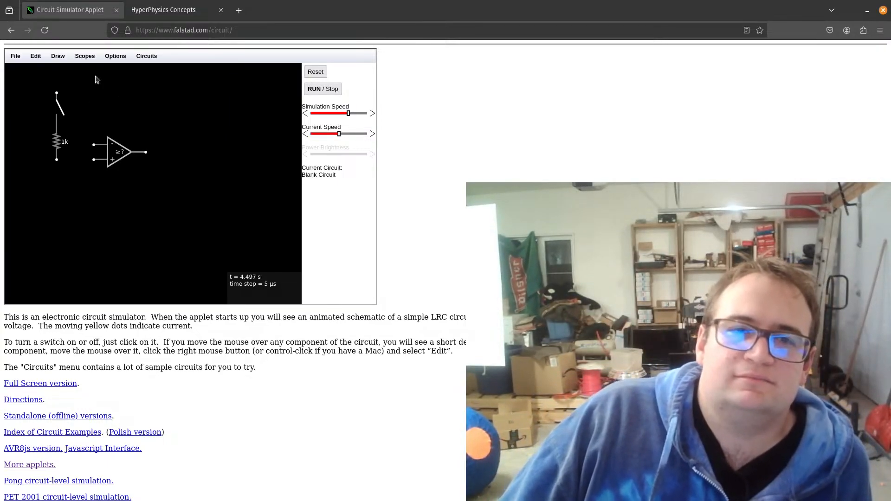
- Draw a horizontal wire from the push switch's upper terminal, ending directly above the comparator's inverting input
click(61, 57)
mouse_move(80, 88)
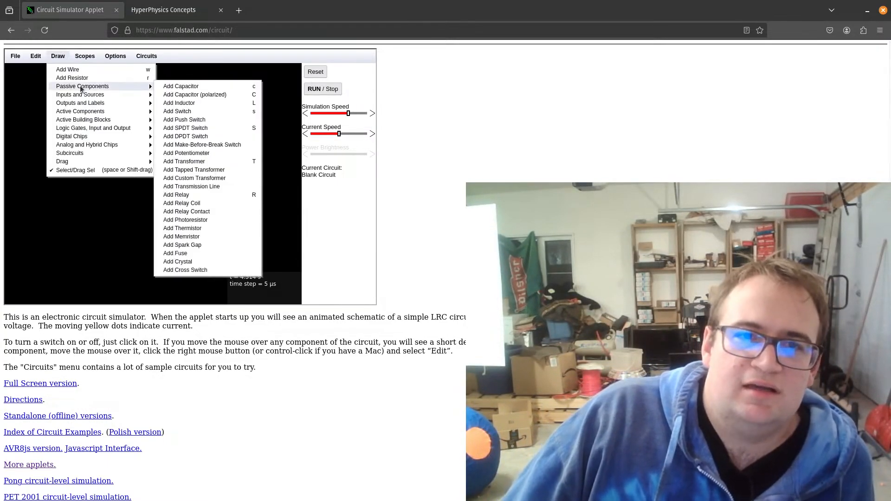
click(72, 70)
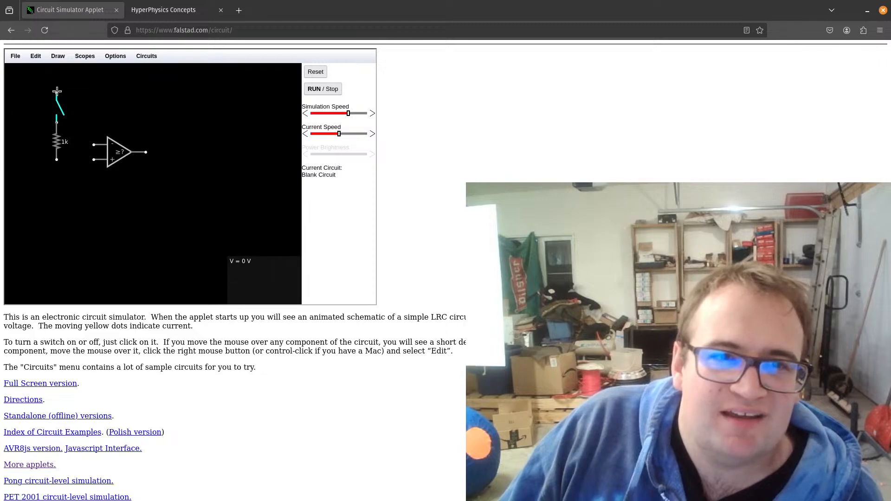
drag(56, 92, 198, 95)
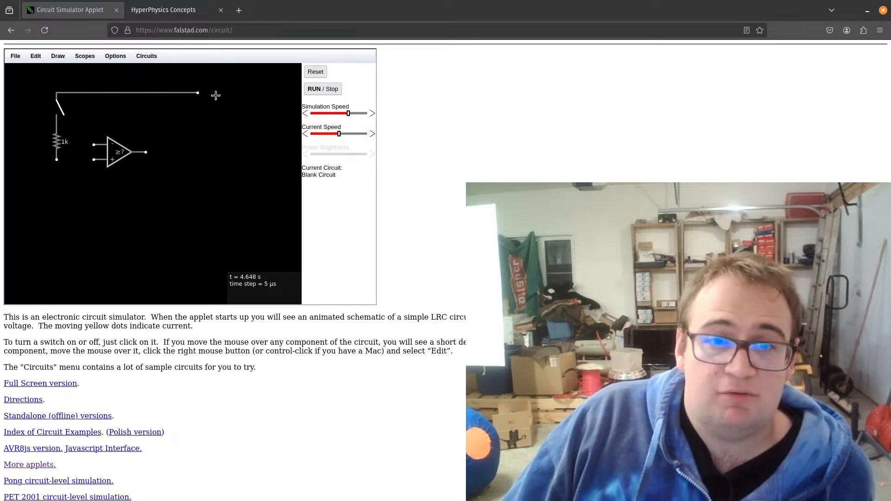
drag(201, 95, 97, 96)
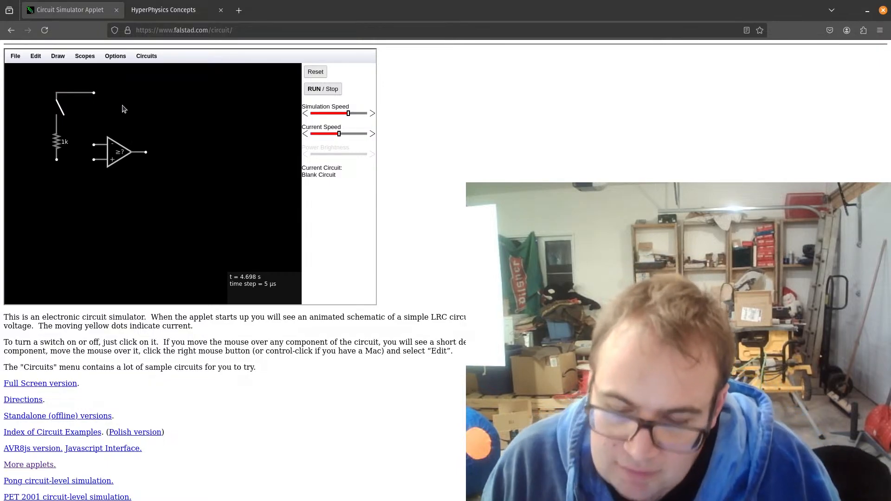
- Add a vertical resistor between the wire's right end and the comparator's inverting input
click(60, 57)
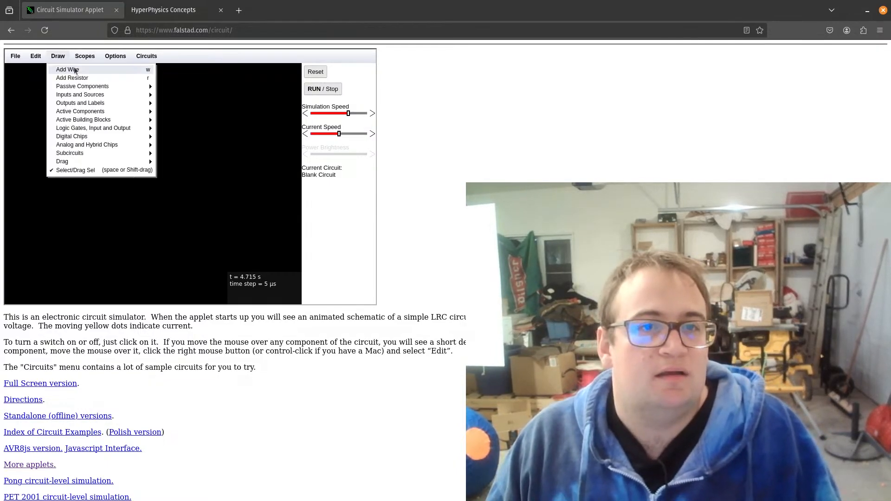
click(76, 78)
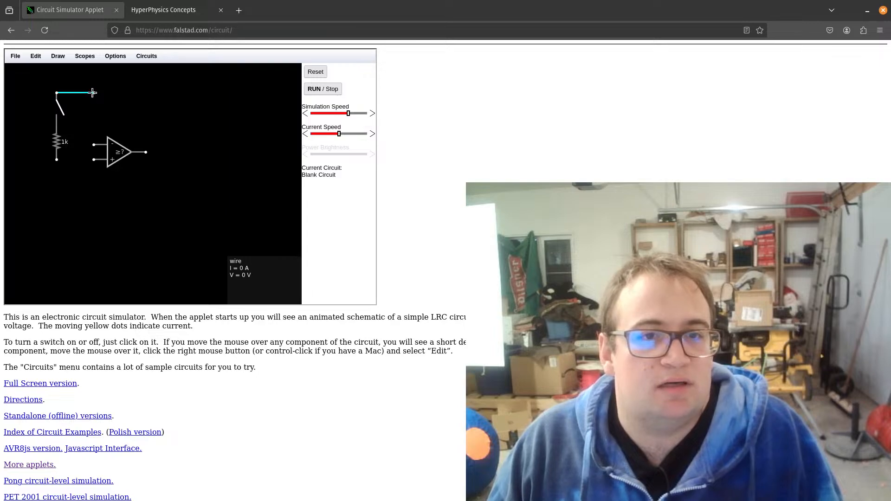
drag(94, 94, 94, 145)
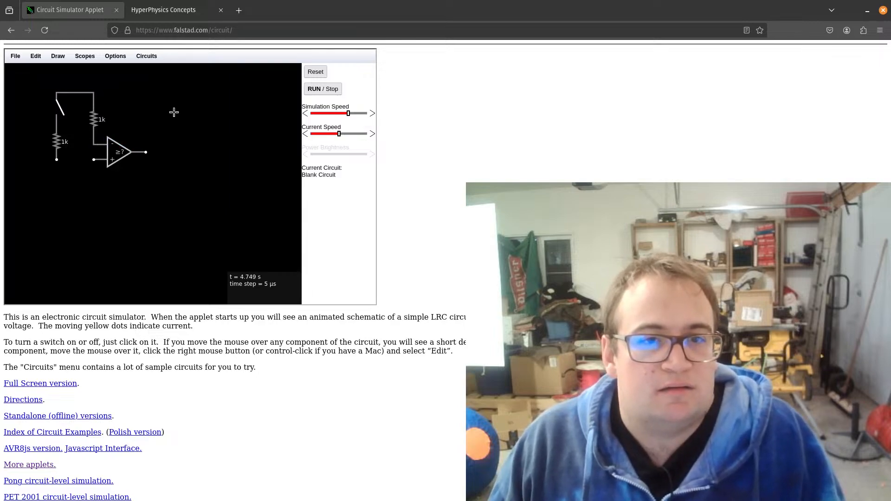
- Set the resistance of the resistor at the comparator's inverting input to 620k ohms
right_click(101, 124)
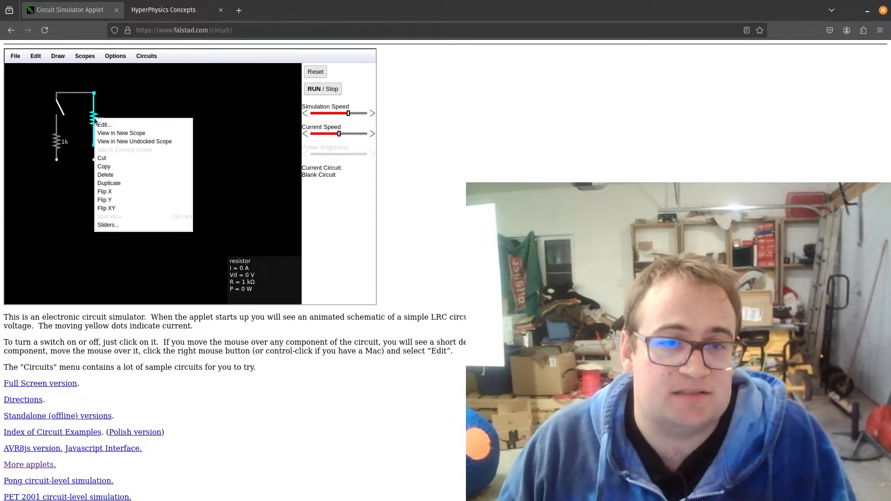
click(101, 126)
double_click(167, 173)
text(6)
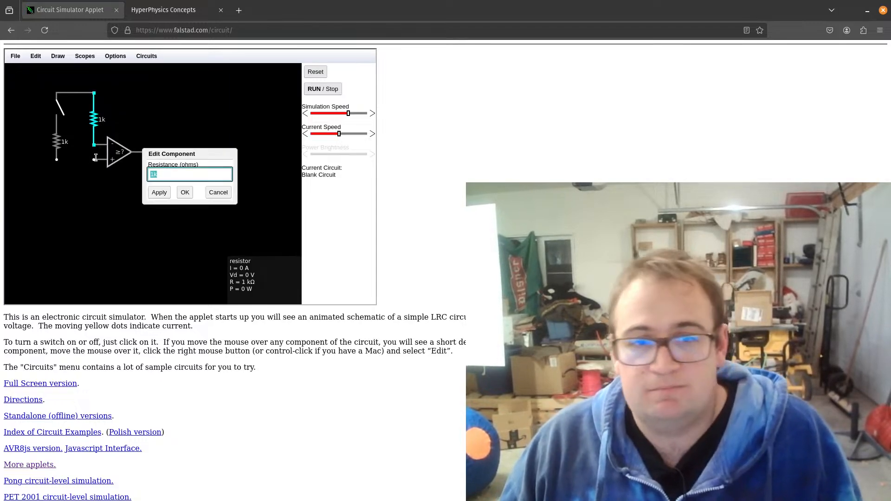
text(20)
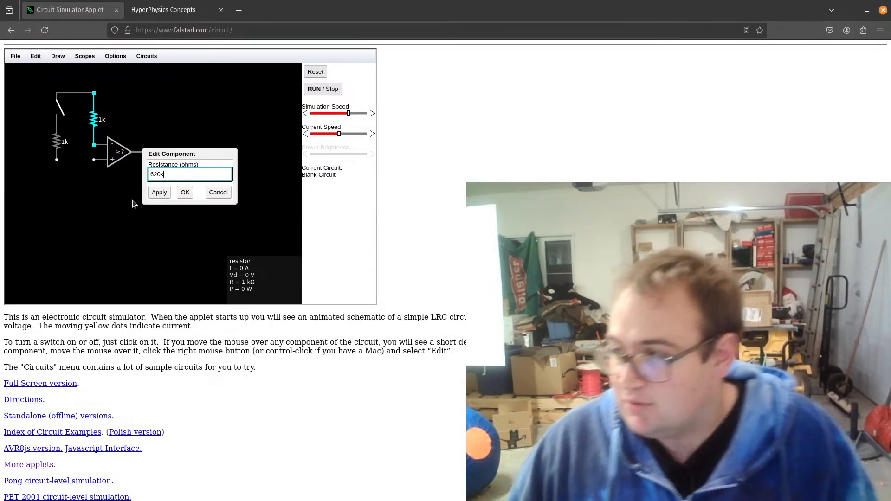
click(185, 192)
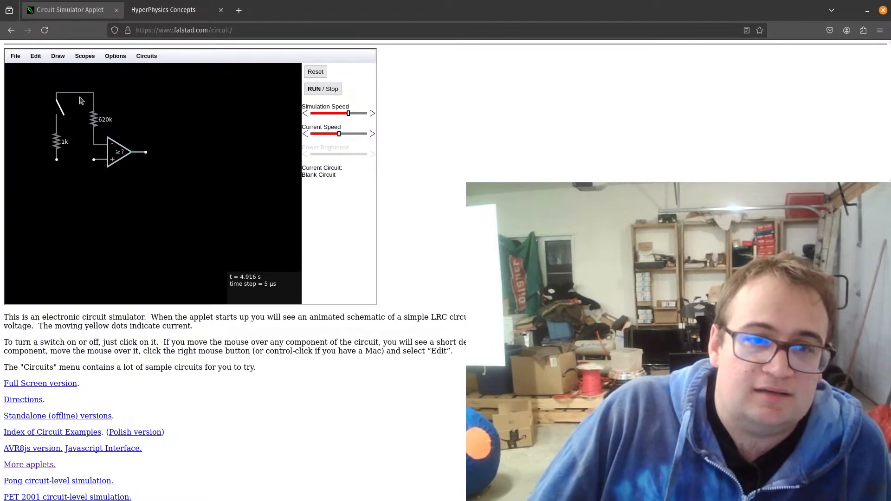
click(58, 55)
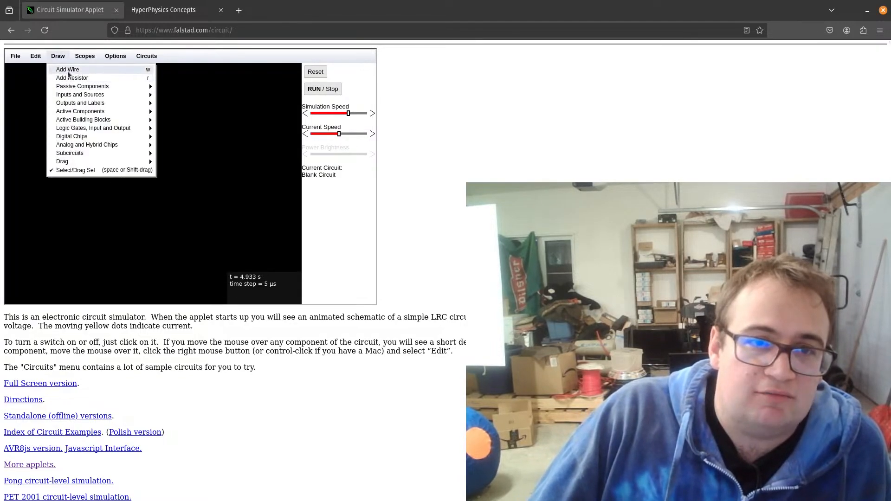
click(69, 78)
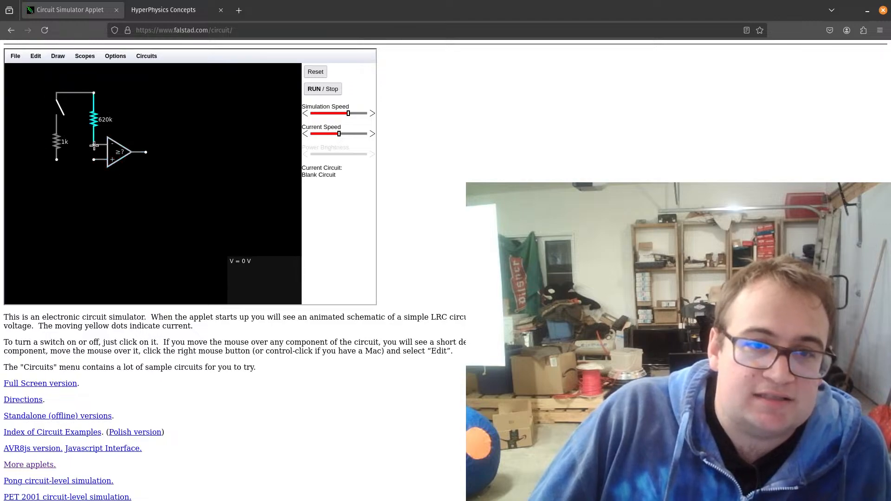
drag(93, 145, 64, 174)
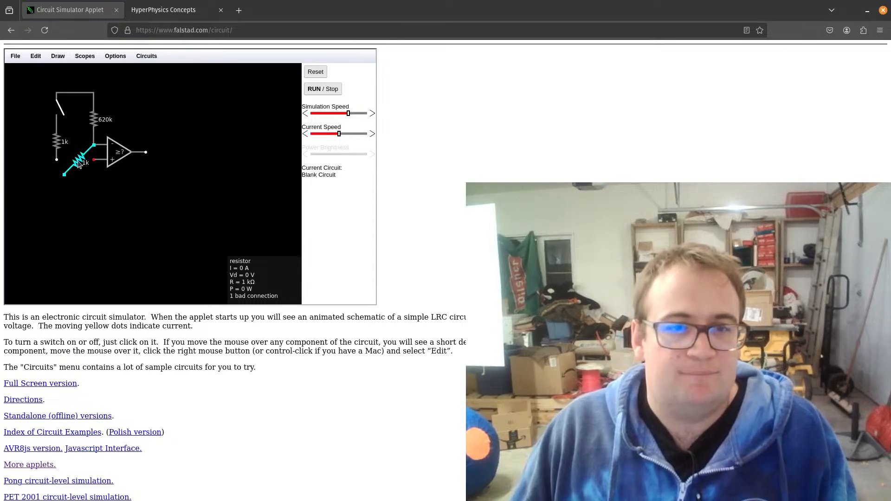
key(Delete)
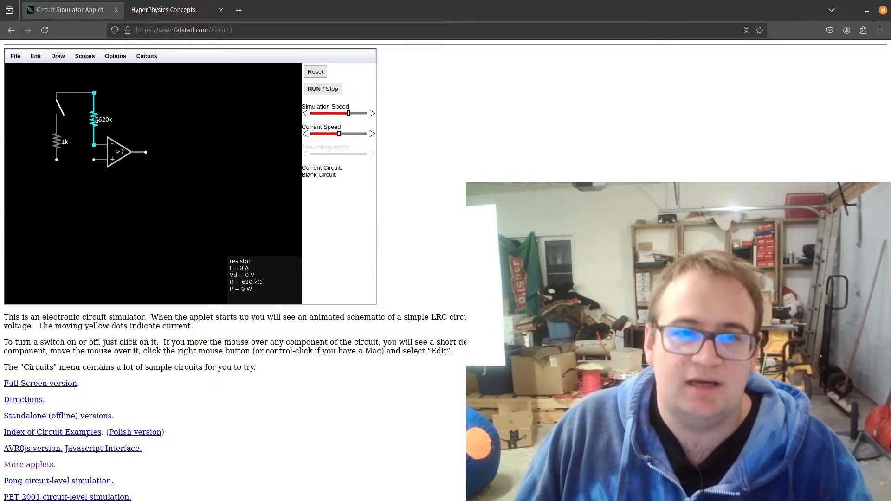
- Delete the 620k resistor and shift the push switch, its series resistor and the top wire farther left of the comparator, adjusting the wire's length
key(Delete)
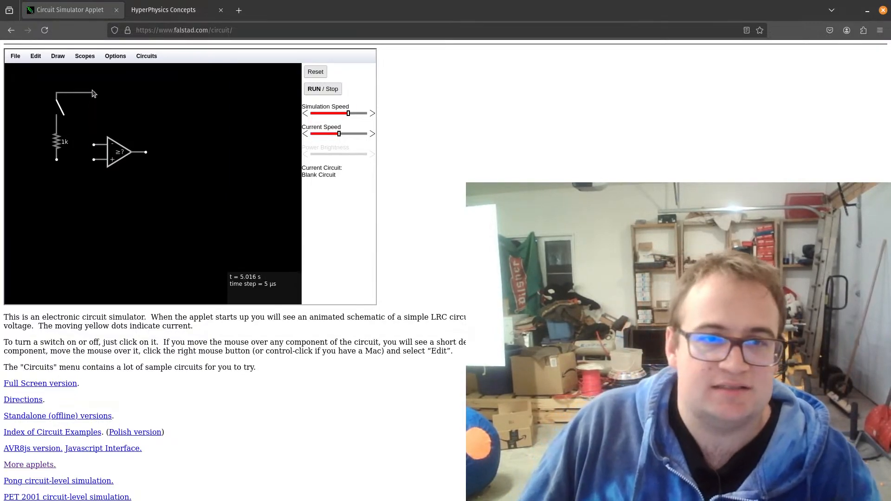
drag(94, 95, 11, 158)
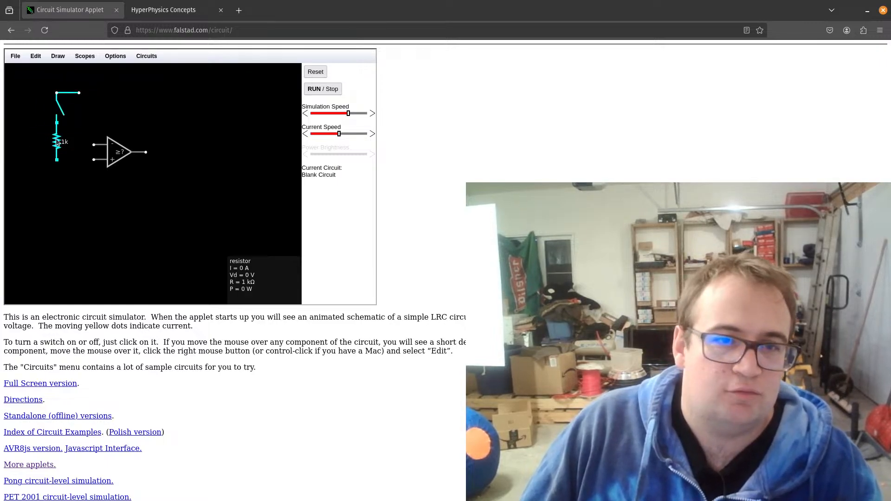
drag(60, 141, 30, 135)
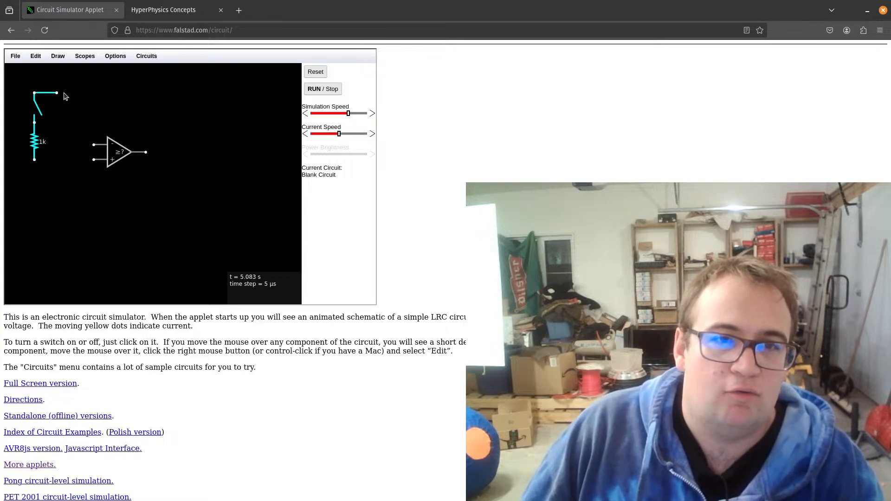
mouse_move(56, 93)
mouse_down()
mouse_move(73, 94)
mouse_move(65, 93)
mouse_up()
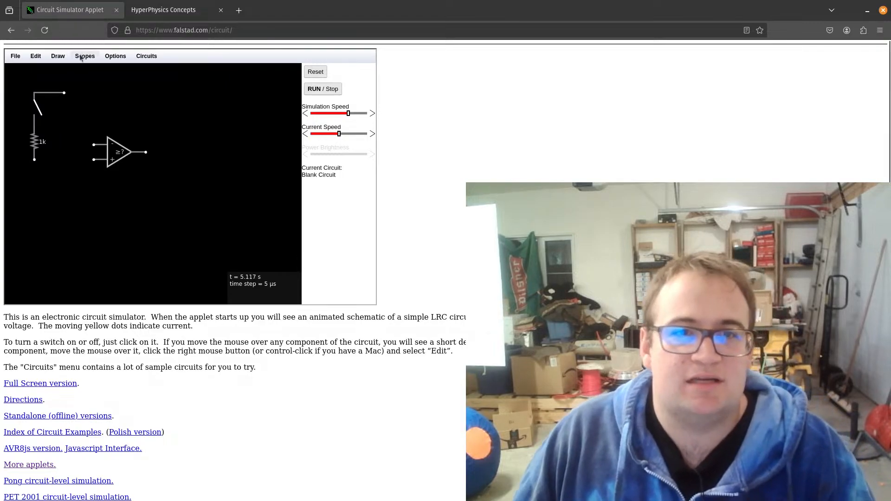
- Add two vertical resistors in series below the top wire's right end, joined level with the comparator's inverting input
click(63, 58)
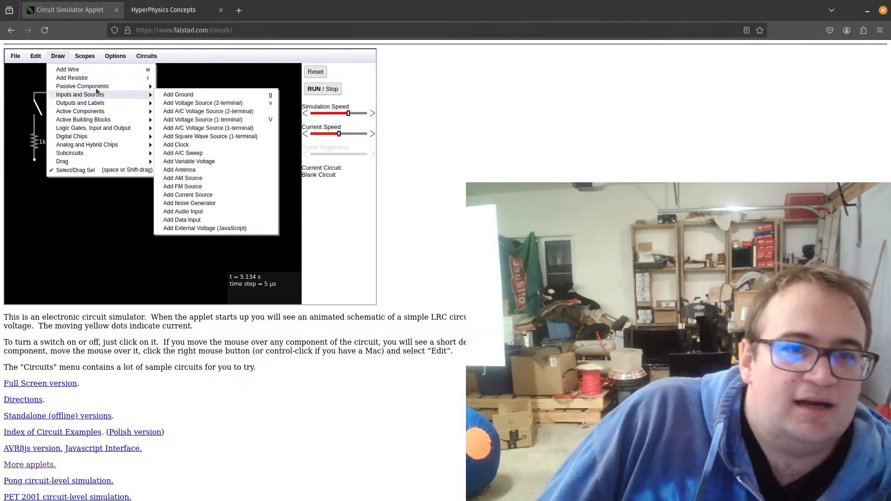
click(87, 79)
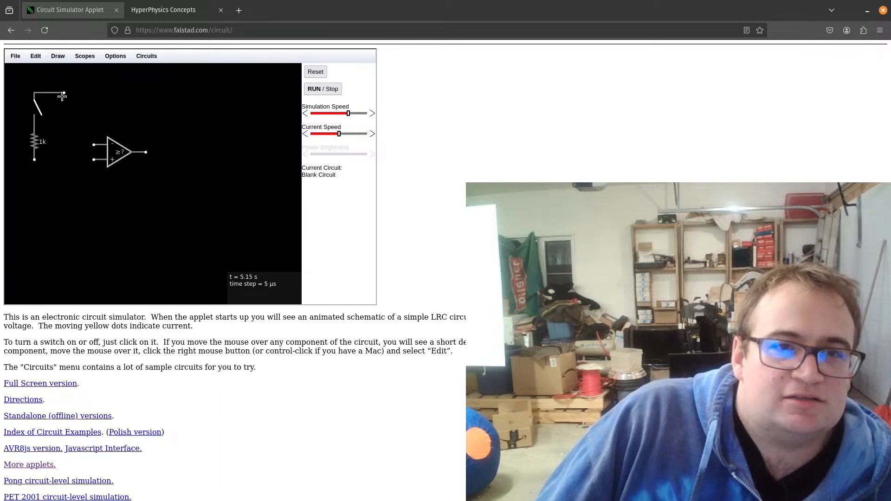
drag(65, 93, 65, 147)
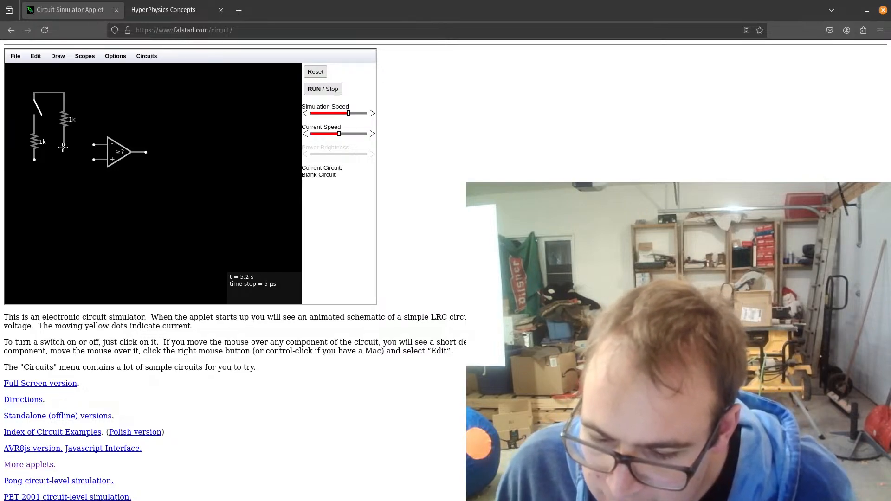
drag(64, 145, 64, 212)
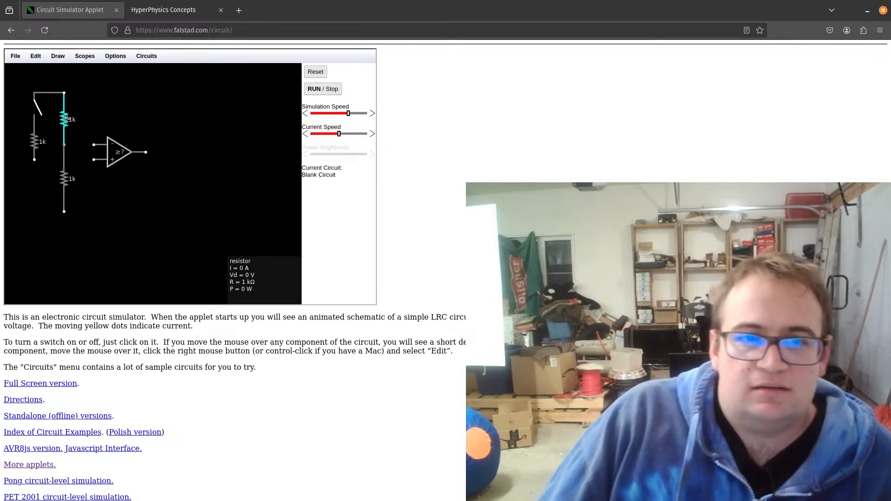
- Set the resistance of the divider's upper resistor to 620k ohms
right_click(67, 121)
click(77, 124)
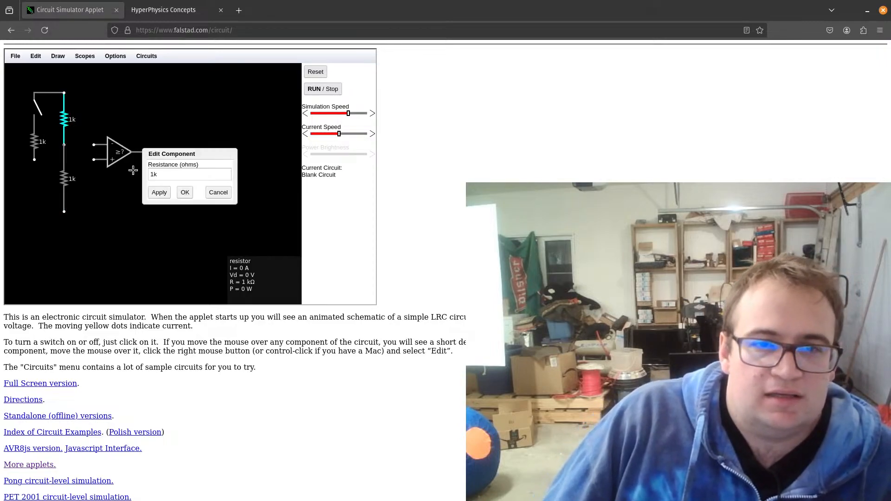
click(154, 174)
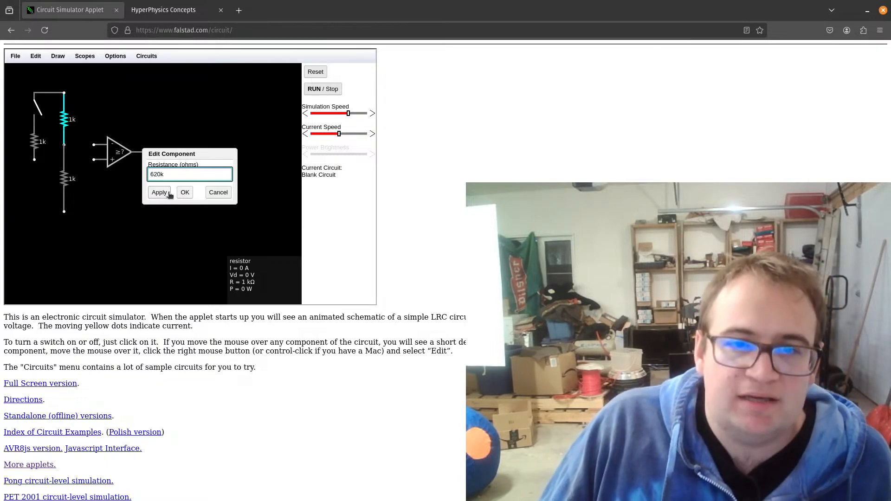
text(620)
click(156, 192)
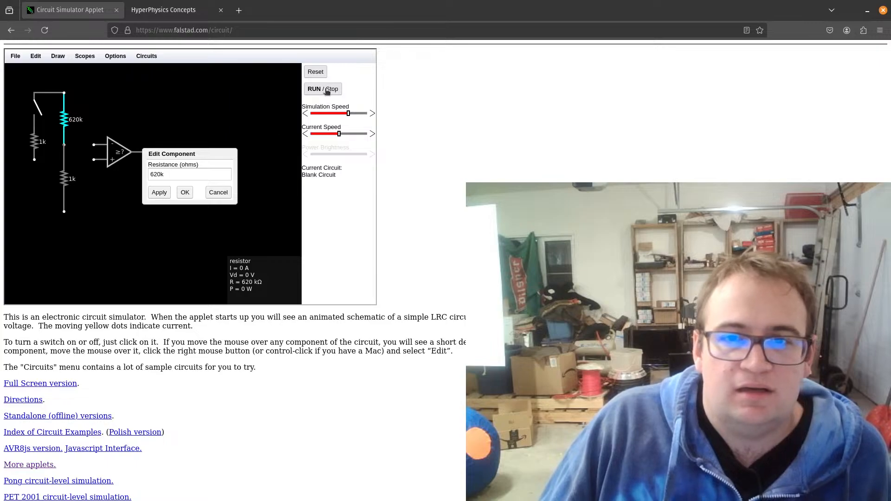
click(184, 193)
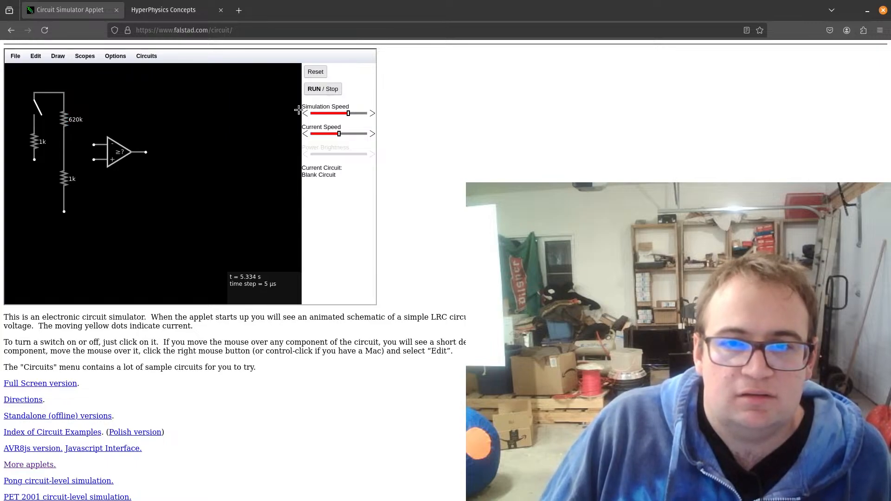
- Stop the simulation and set the resistance of the divider's lower resistor to 360k ohms
click(310, 92)
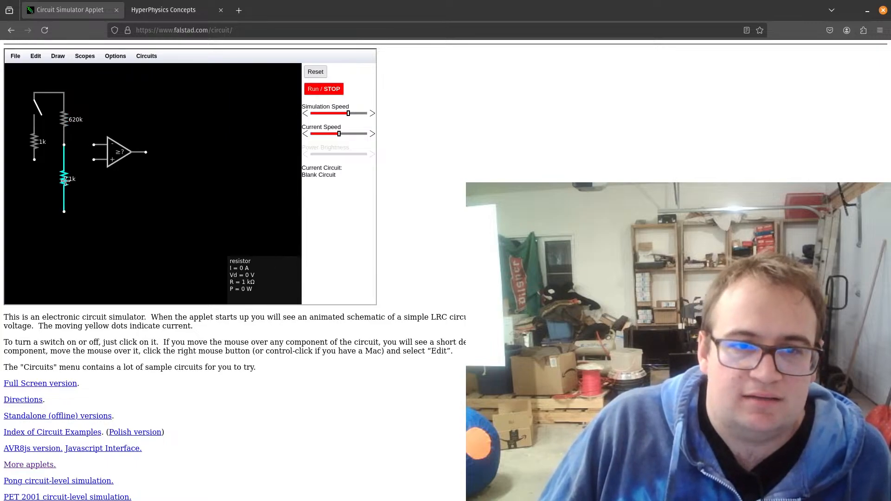
right_click(65, 183)
click(74, 187)
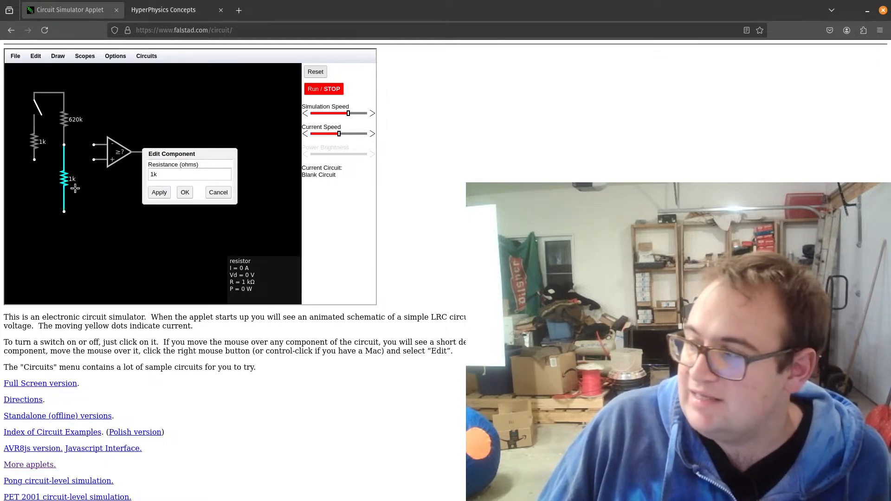
key(Tab)
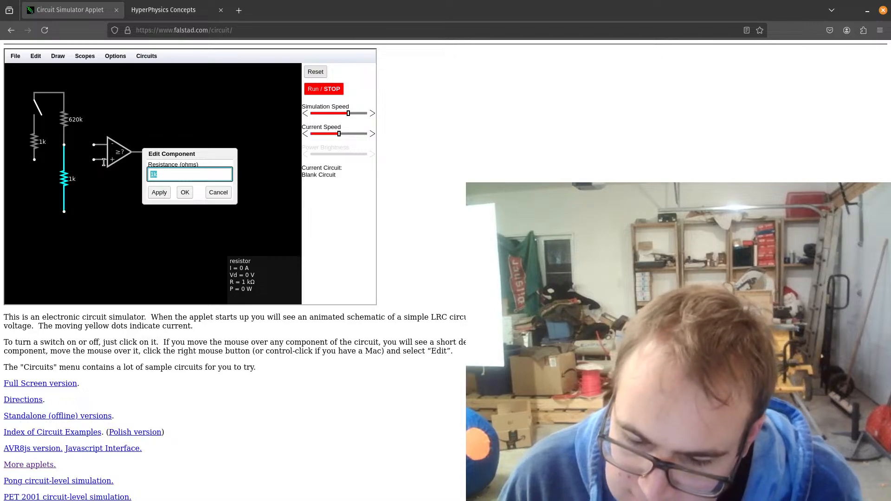
key(Return)
key(plus)
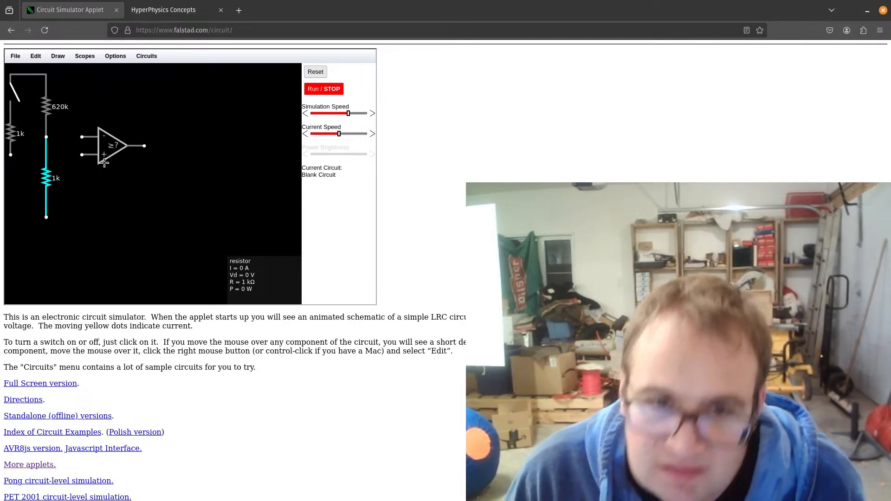
right_click(46, 179)
click(55, 184)
click(159, 172)
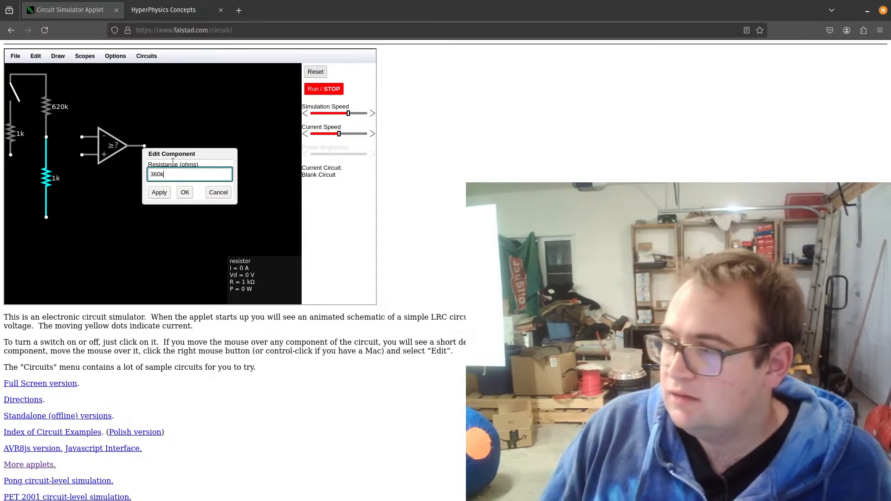
click(185, 192)
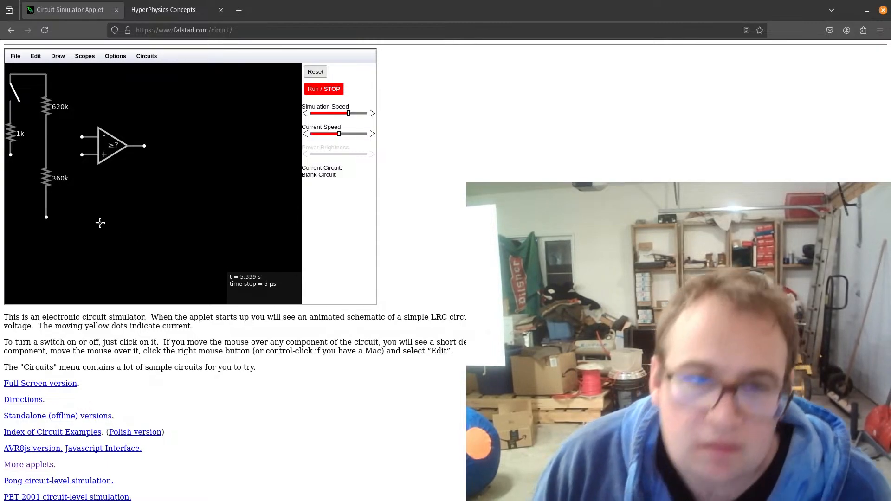
- Wire the comparator's inverting input to the divider's midpoint and its non-inverting input to the lower end of the 1k resistor
click(57, 55)
click(69, 70)
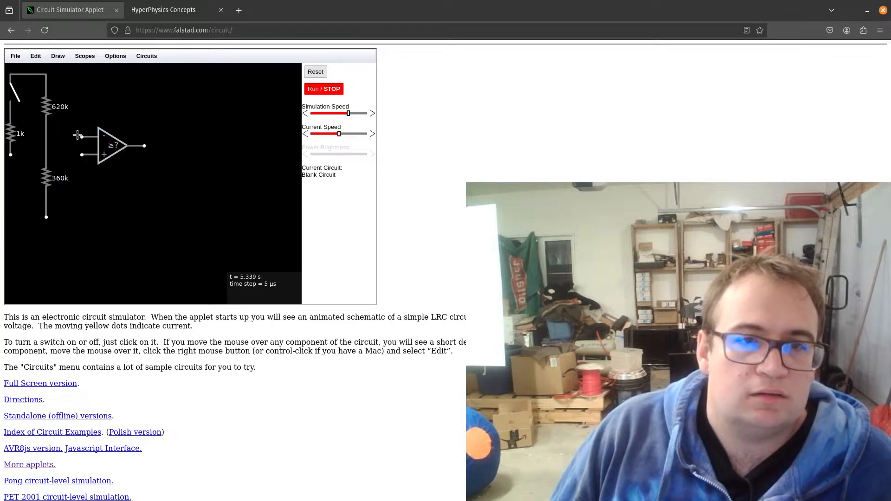
drag(79, 137, 47, 137)
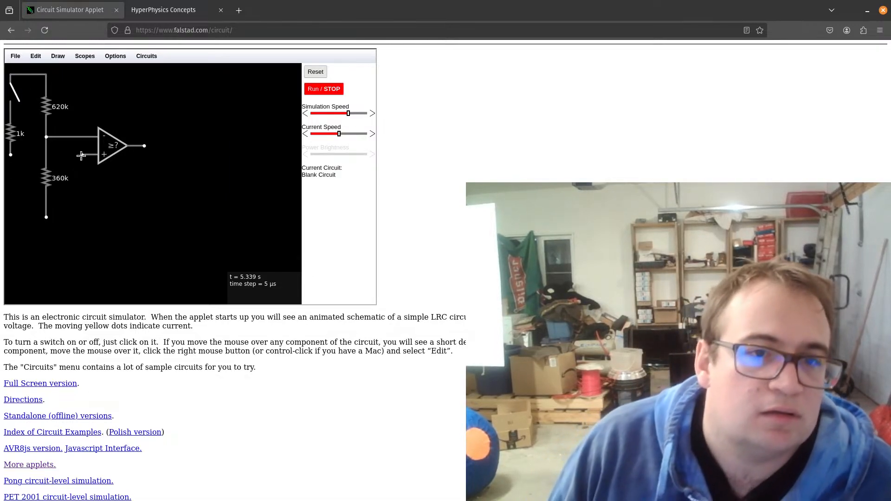
drag(82, 155, 12, 154)
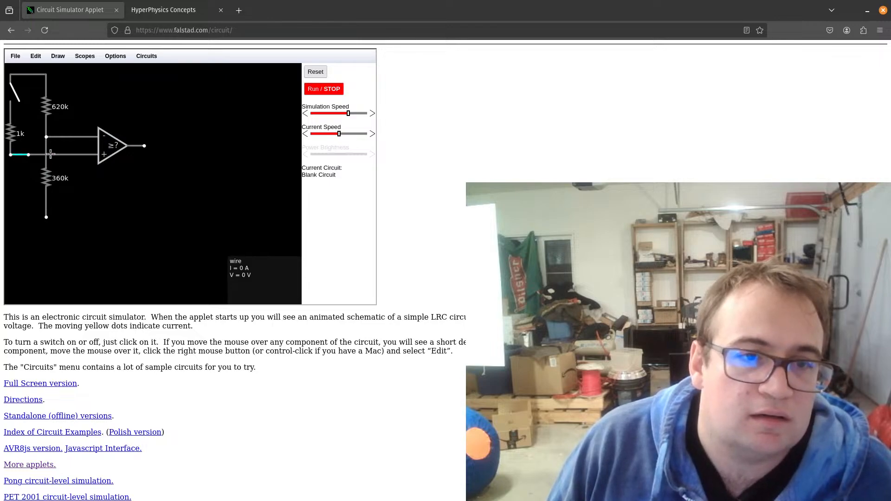
- Add a vertical polarized capacitor below the 1k resistor, with its lower end level with the 360k resistor's lower end
click(58, 61)
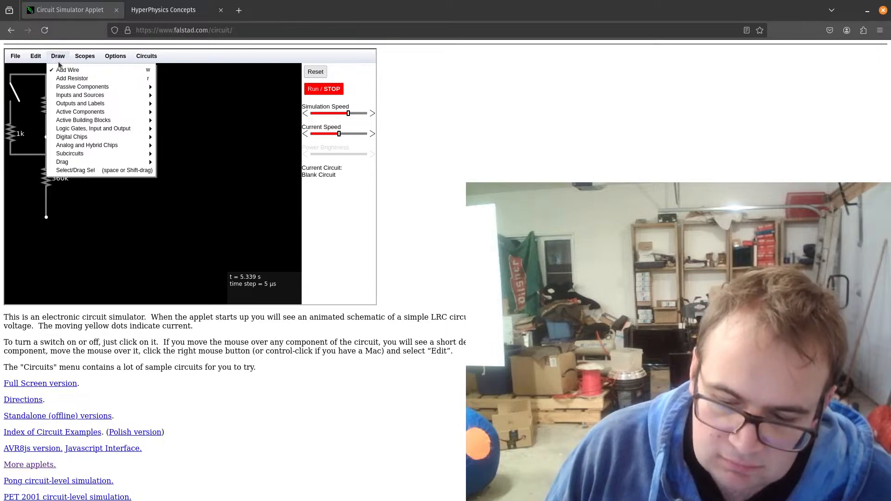
mouse_move(87, 98)
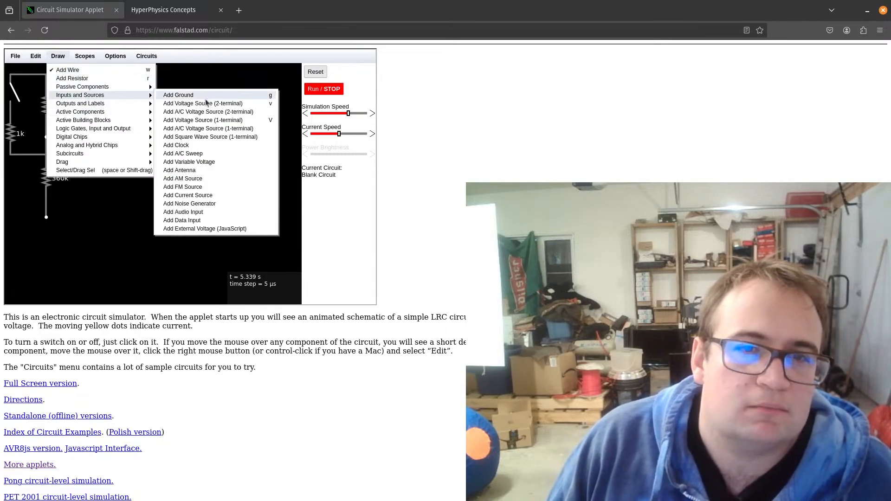
mouse_move(116, 89)
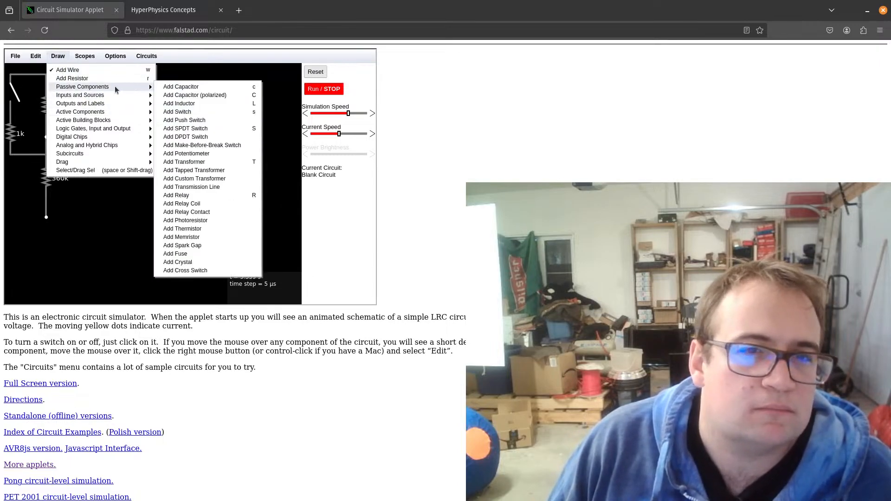
click(194, 94)
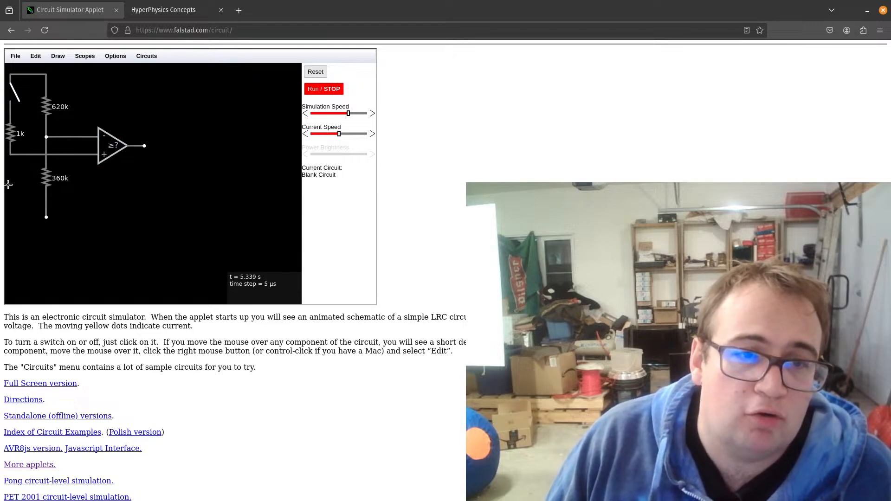
mouse_move(10, 191)
mouse_down()
mouse_move(14, 175)
mouse_move(11, 219)
mouse_up()
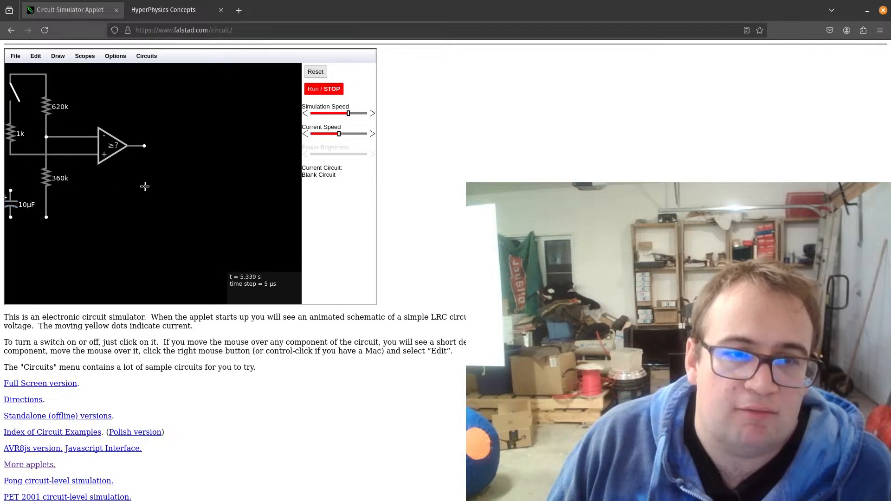
- Extend the capacitor's upper terminal to the 1k resistor's lower end and shorten the capacitor from its lower terminal
scroll(144, 186, down, 3)
scroll(242, 194, down, 8)
scroll(65, 167, up, 9)
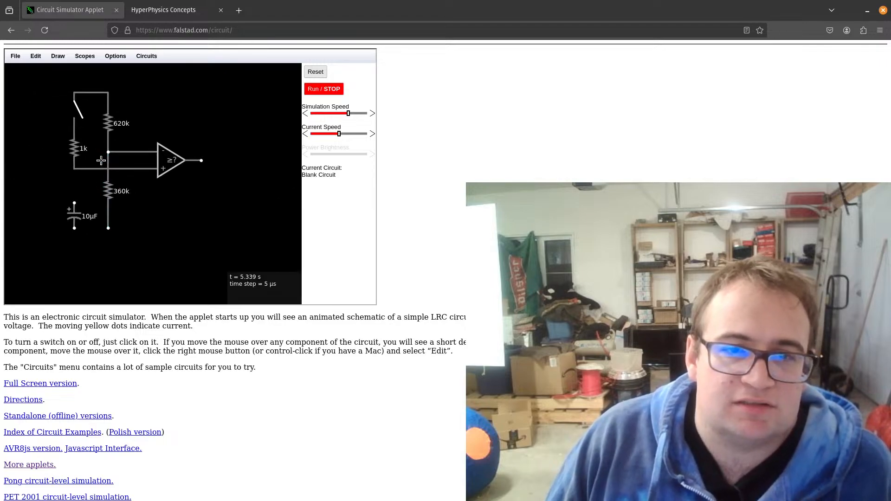
scroll(99, 162, up, 2)
scroll(158, 195, up, 1)
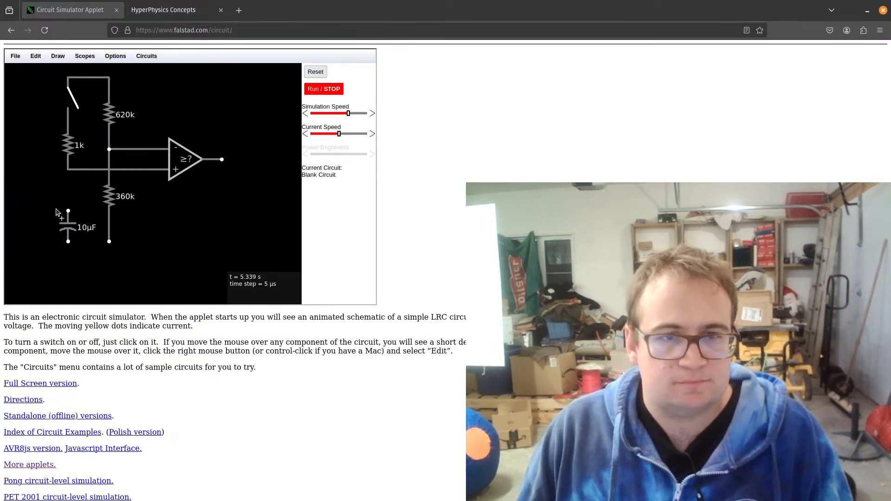
drag(68, 211, 68, 169)
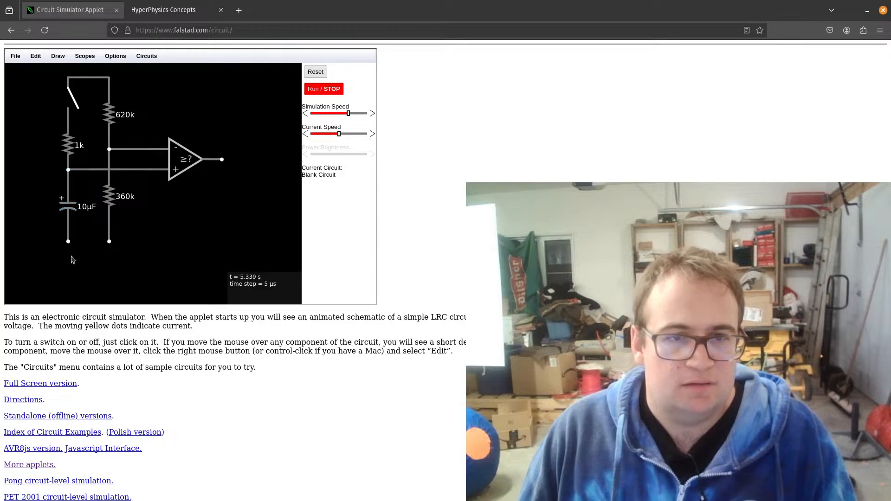
drag(68, 242, 68, 214)
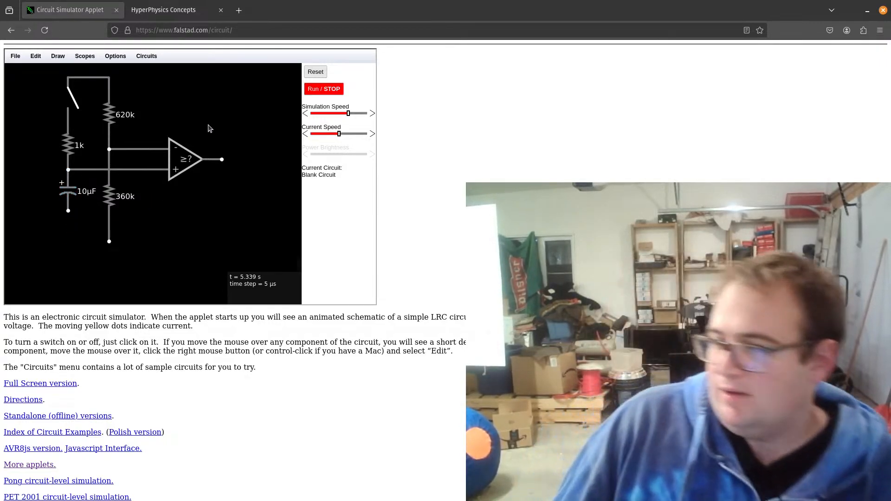
- Add a ground below the 10µF capacitor and another ground below the 360k resistor
click(59, 56)
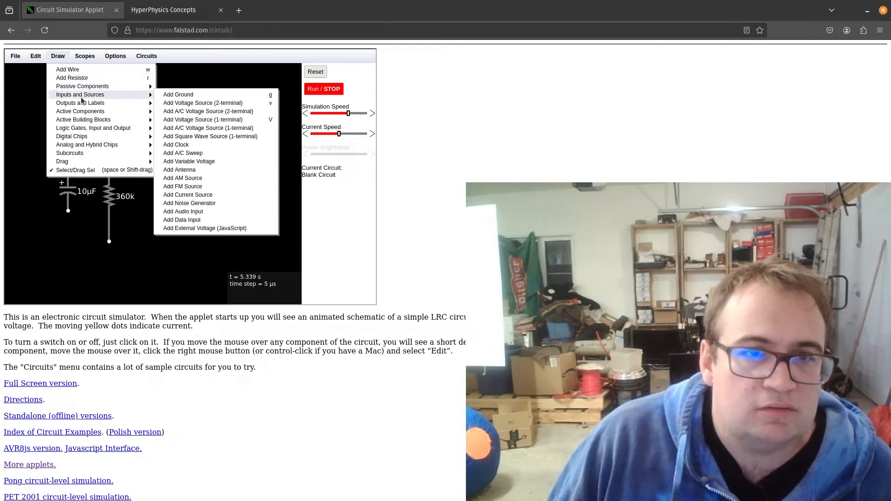
click(103, 171)
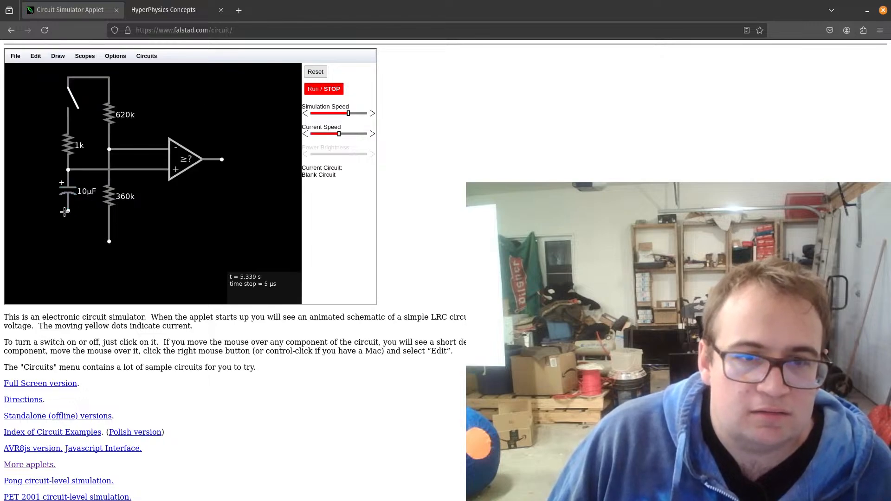
drag(69, 211, 68, 241)
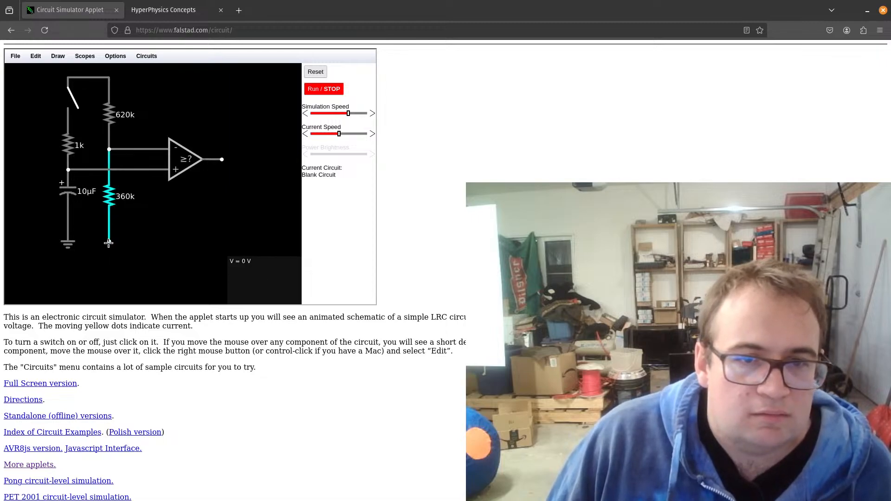
drag(110, 241, 110, 265)
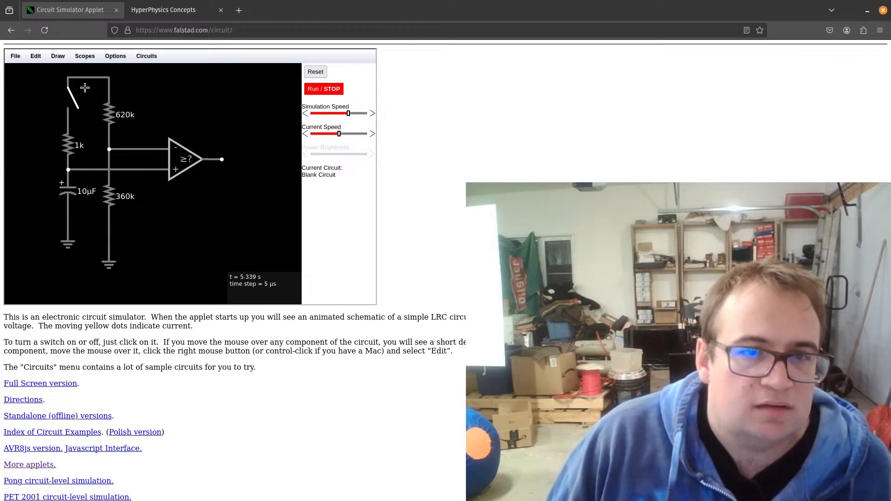
- Add a vertical resistor from the comparator's non-inverting input wire downward, between the capacitor and the 360k resistor, and set it to 6.2M ohms
click(56, 58)
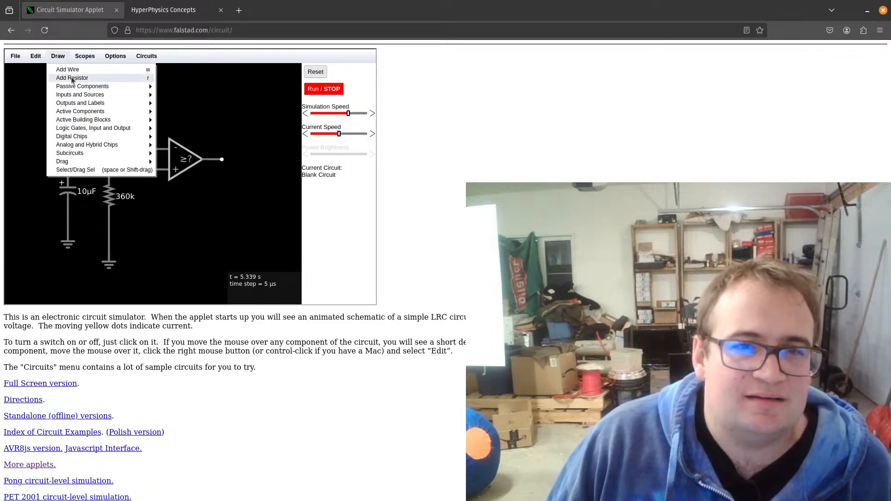
click(71, 78)
drag(89, 169, 90, 288)
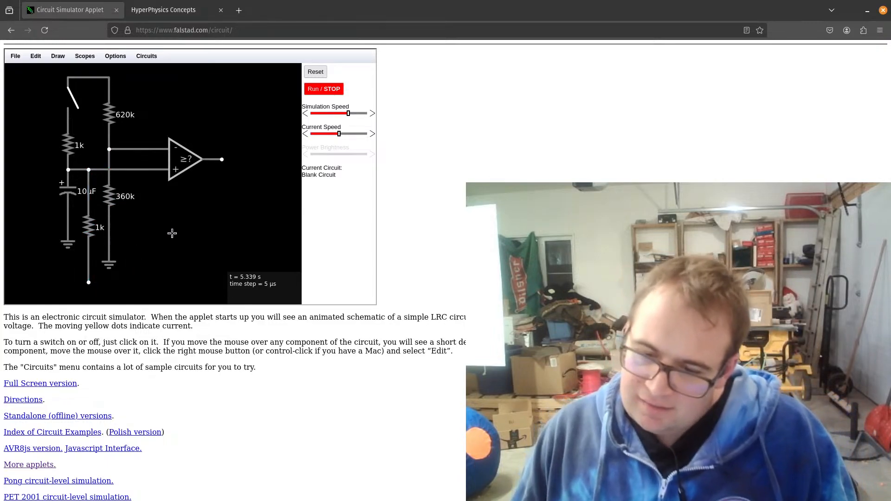
right_click(87, 236)
click(94, 238)
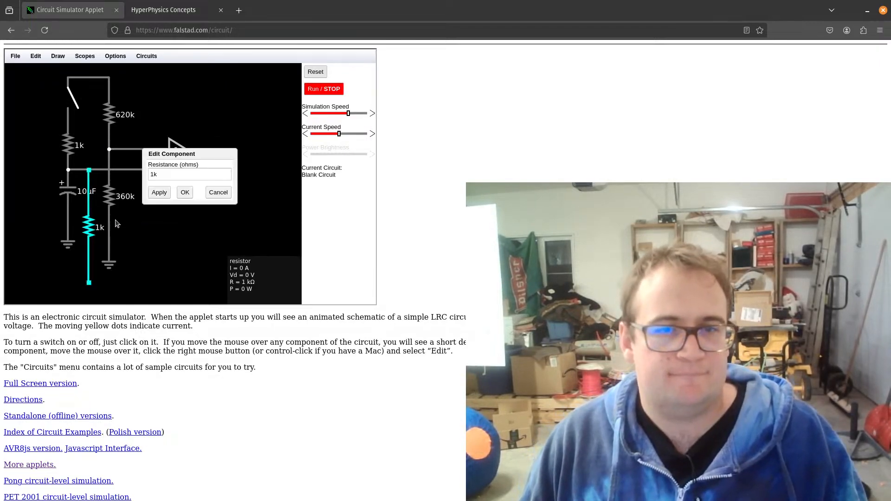
drag(161, 174, 135, 167)
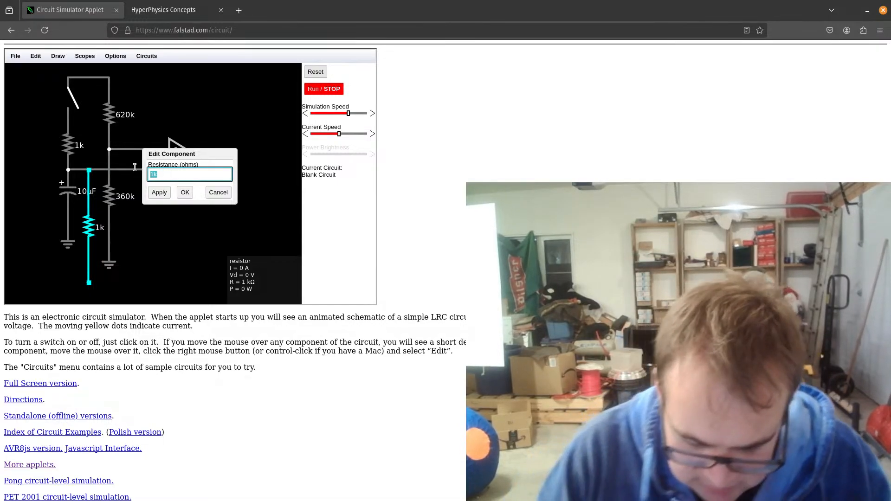
text(6)
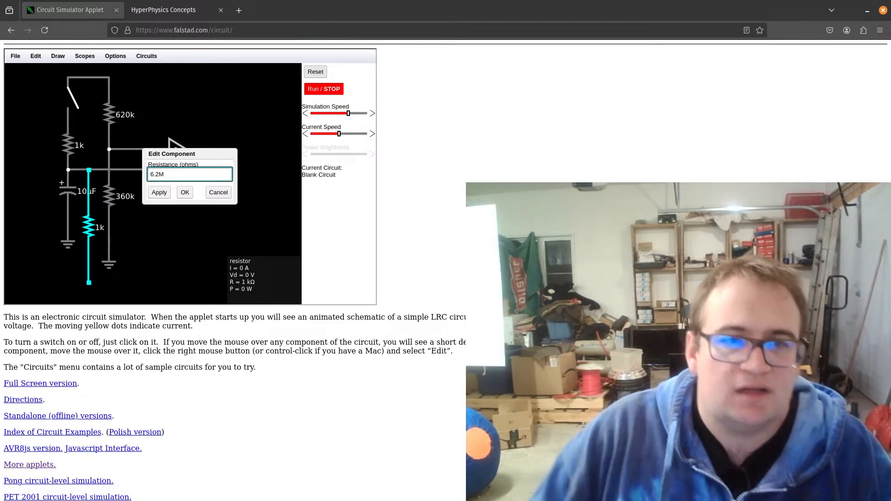
text(.2M)
click(184, 194)
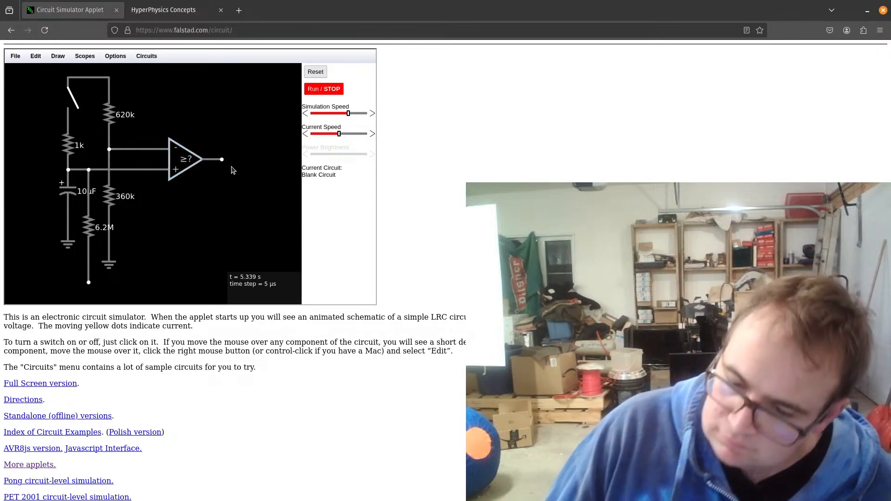
- Add a test point to the comparator's output and view it in a new scope
click(59, 57)
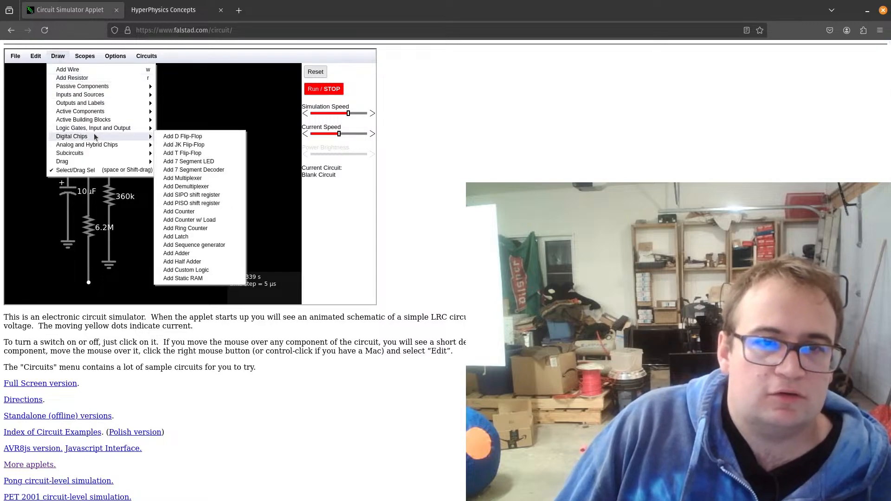
mouse_move(77, 104)
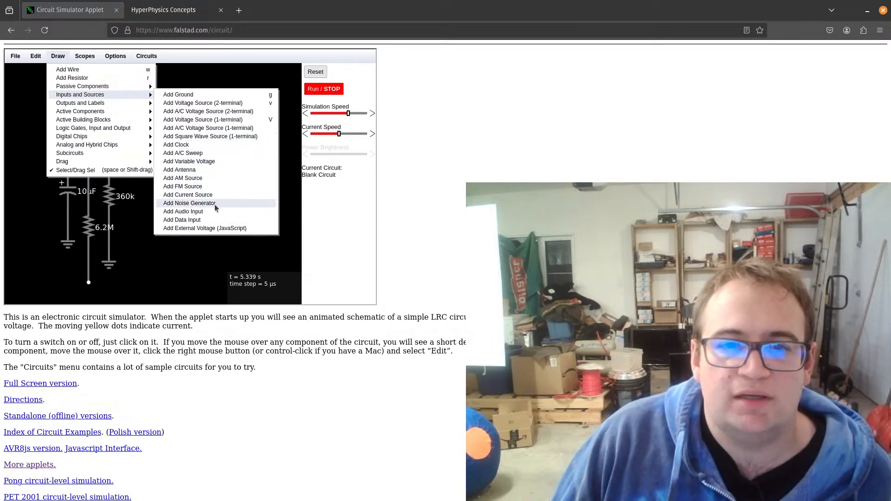
mouse_move(117, 103)
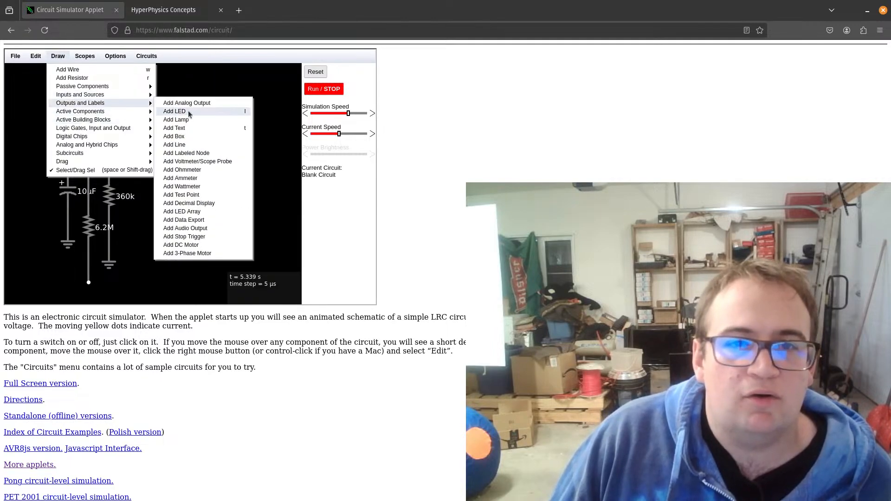
click(206, 194)
drag(223, 160, 242, 159)
right_click(256, 166)
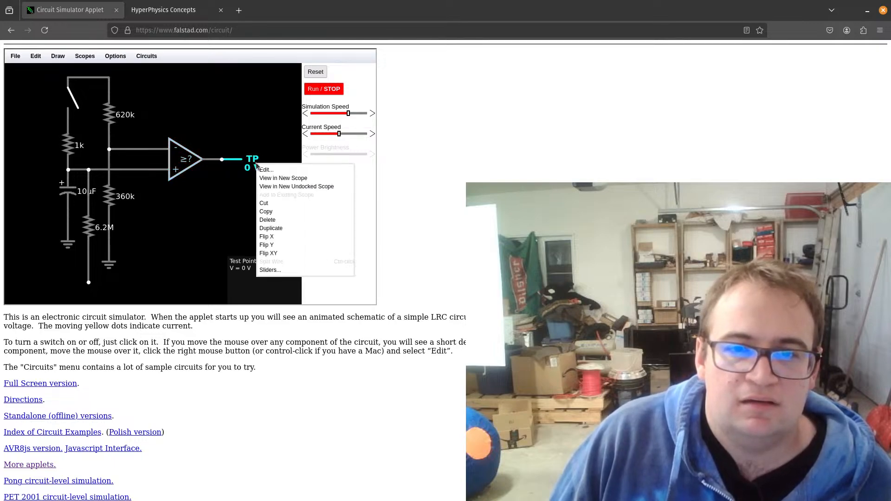
click(275, 178)
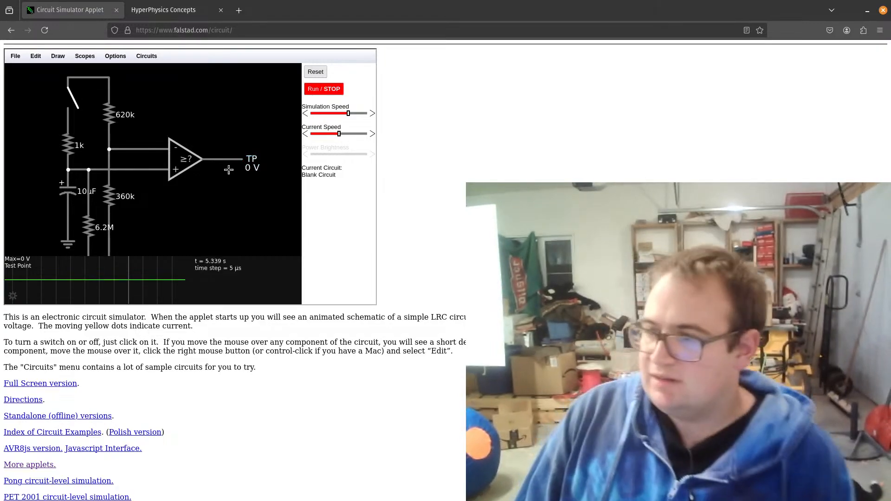
- Add a ground to the lower end of the 6.2M resistor
scroll(185, 209, down, 3)
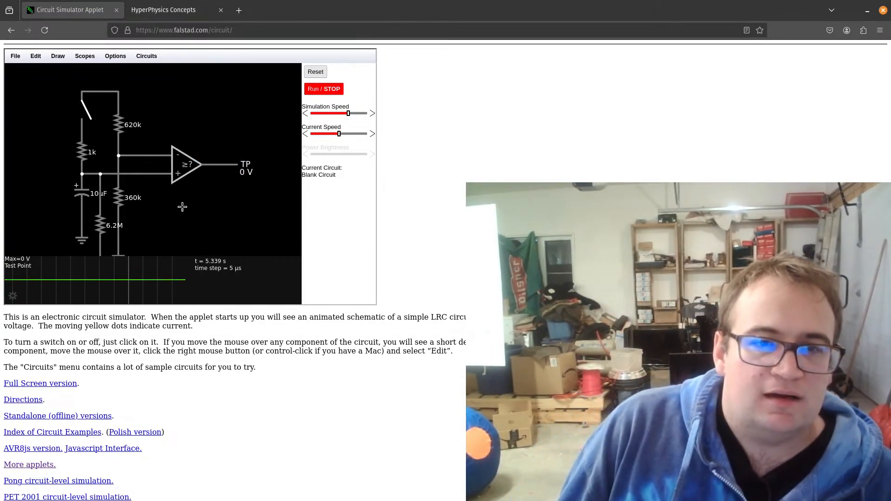
scroll(139, 235, down, 3)
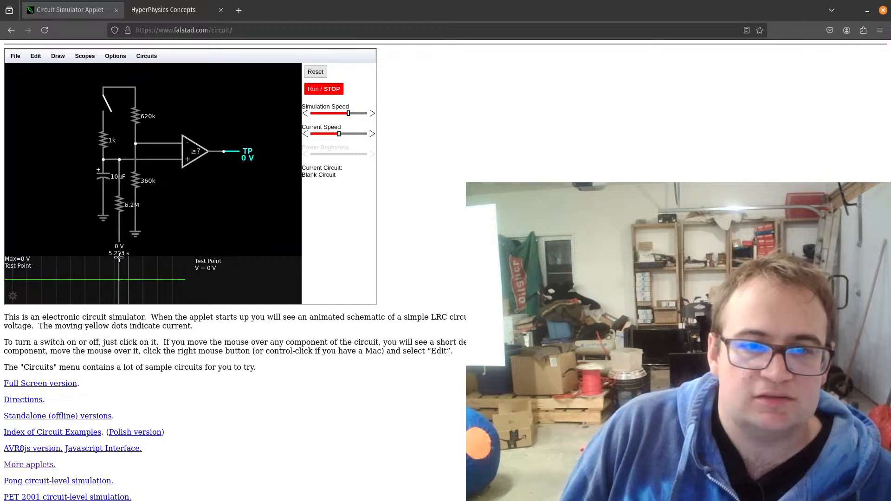
scroll(139, 248, up, 2)
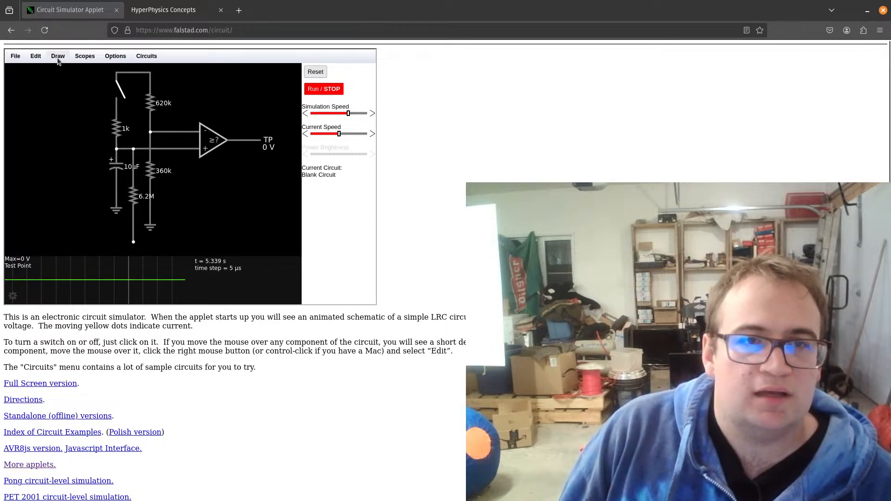
click(58, 56)
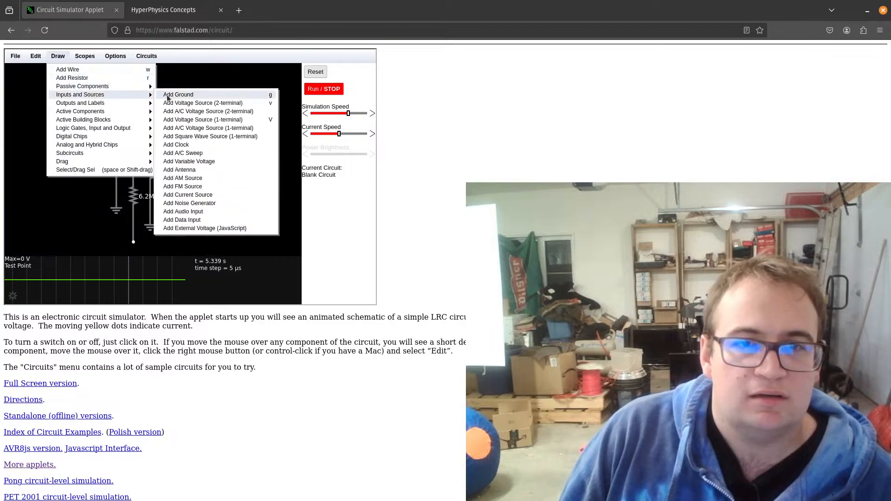
click(168, 96)
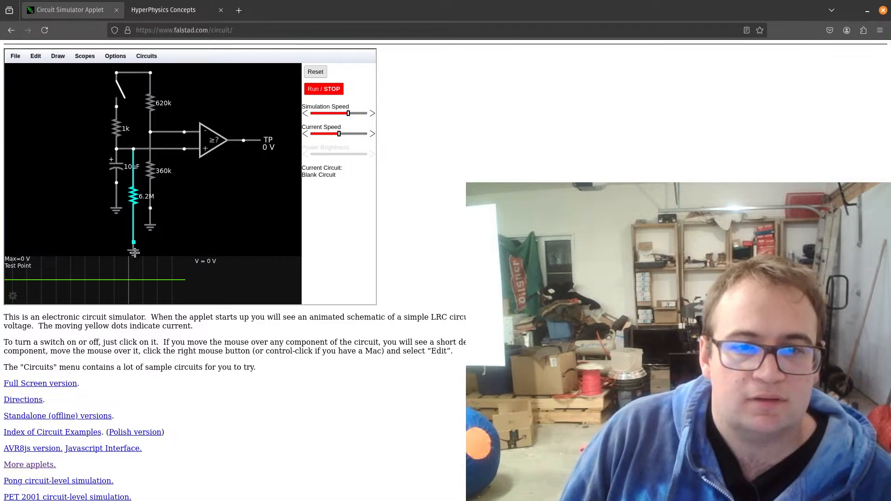
click(134, 252)
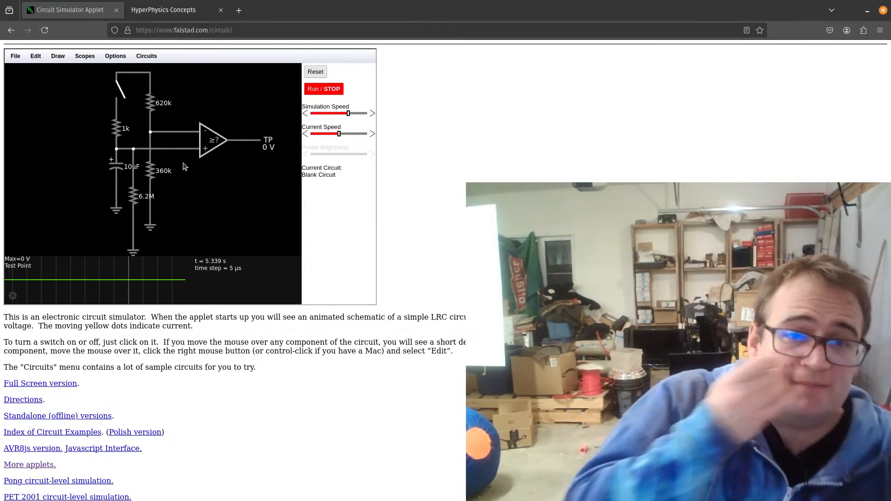
- Add a one-terminal +5V voltage source to the upper end of the 620k resistor
click(55, 56)
mouse_move(90, 94)
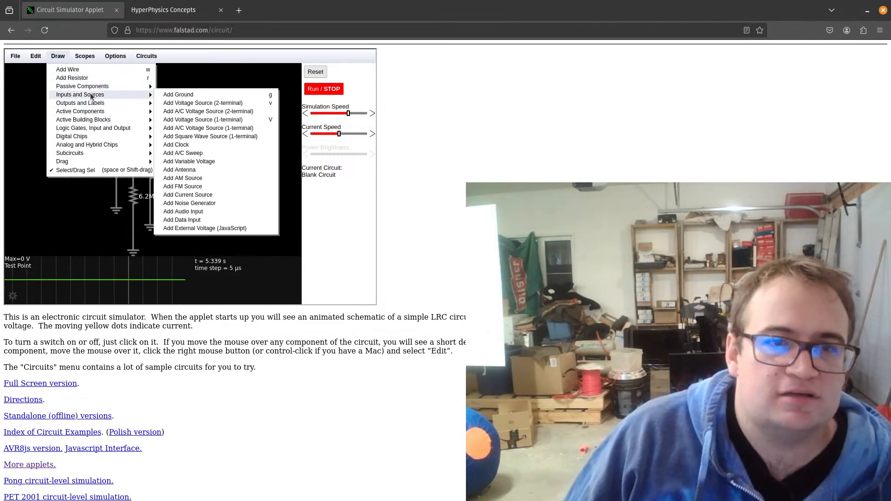
click(212, 119)
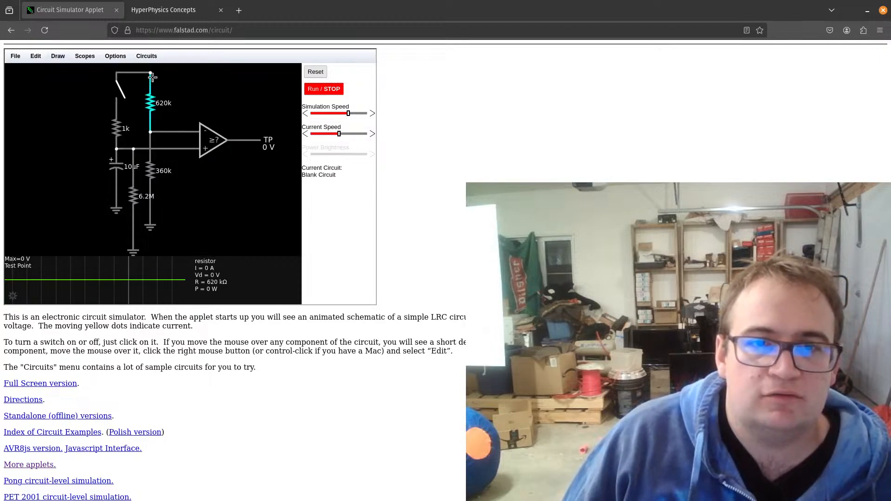
drag(150, 72, 167, 72)
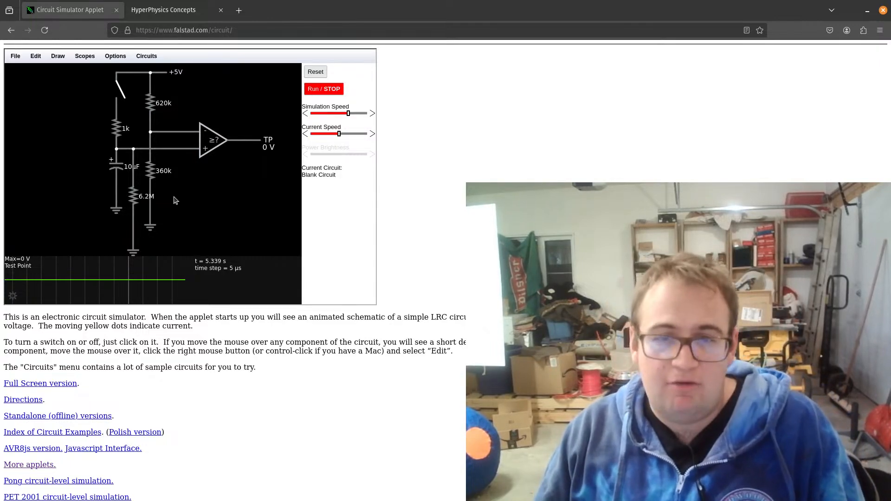
- Run the simulation, inspect the divider's midpoint voltage, and operate the push switch twice to charge the capacitor
right_click(212, 140)
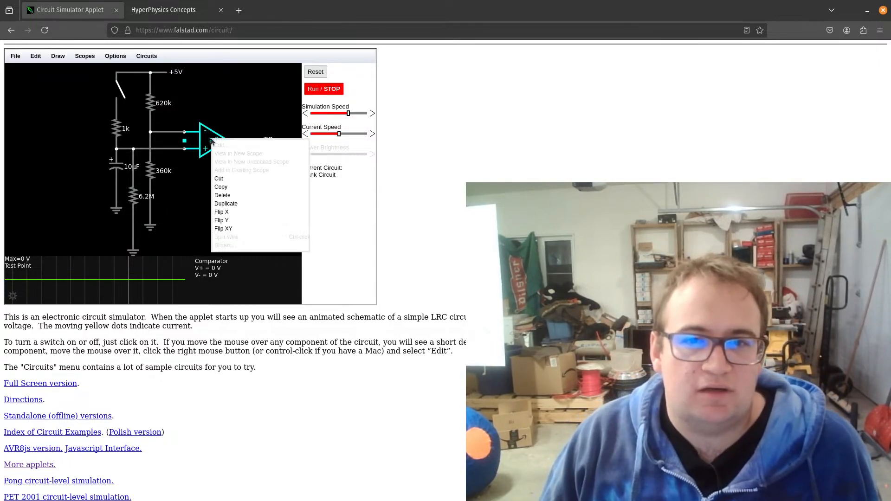
click(190, 181)
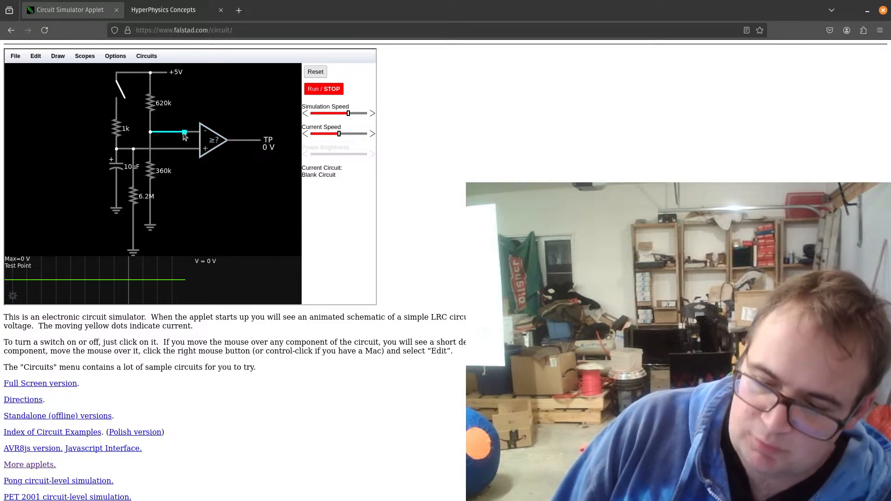
click(310, 90)
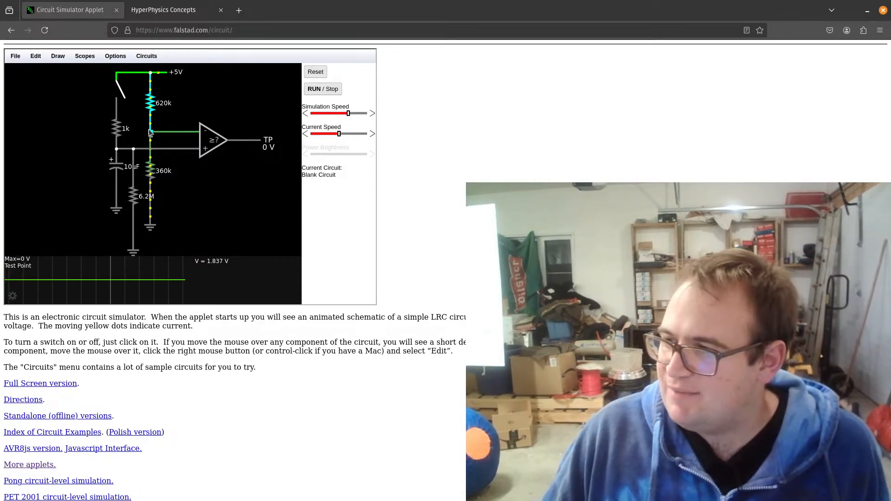
mouse_move(152, 106)
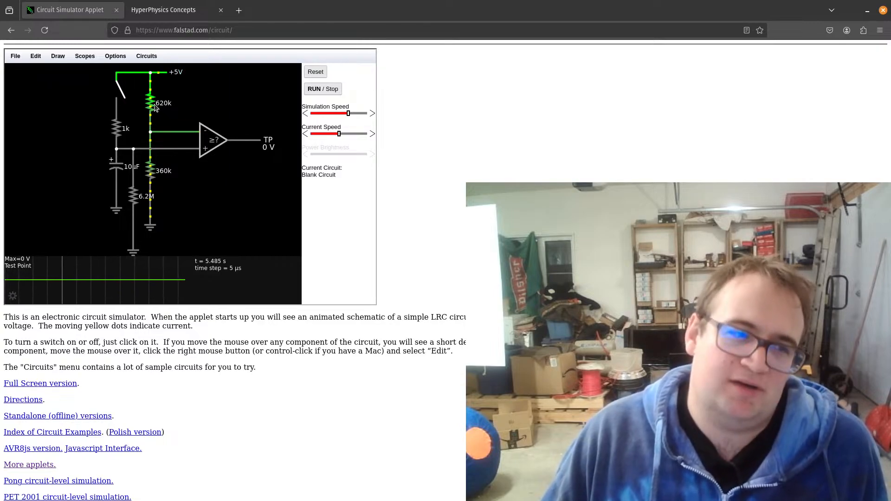
mouse_move(153, 133)
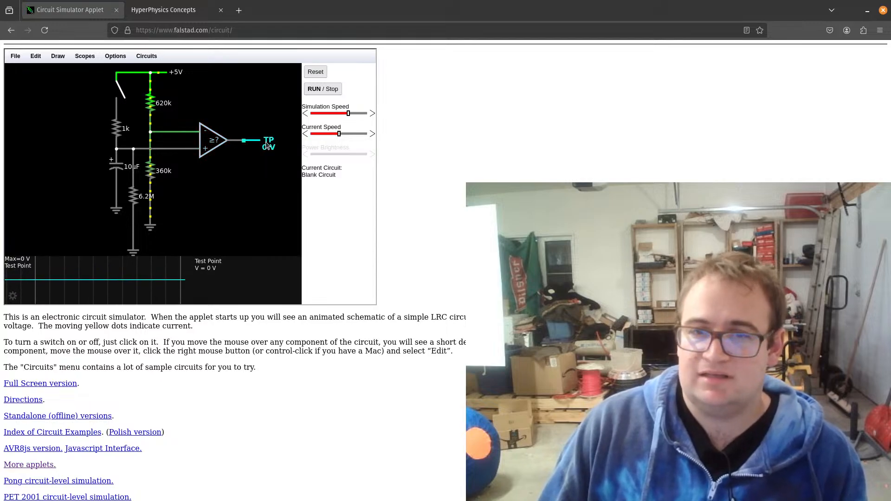
click(125, 96)
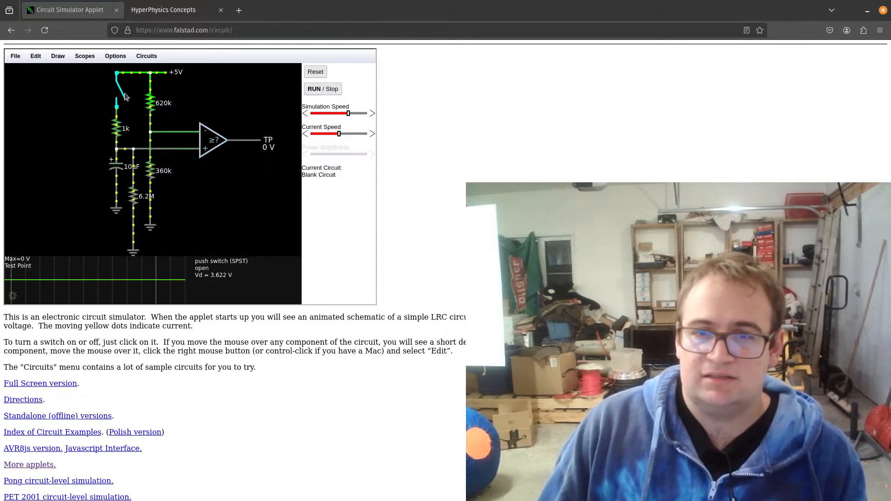
click(124, 97)
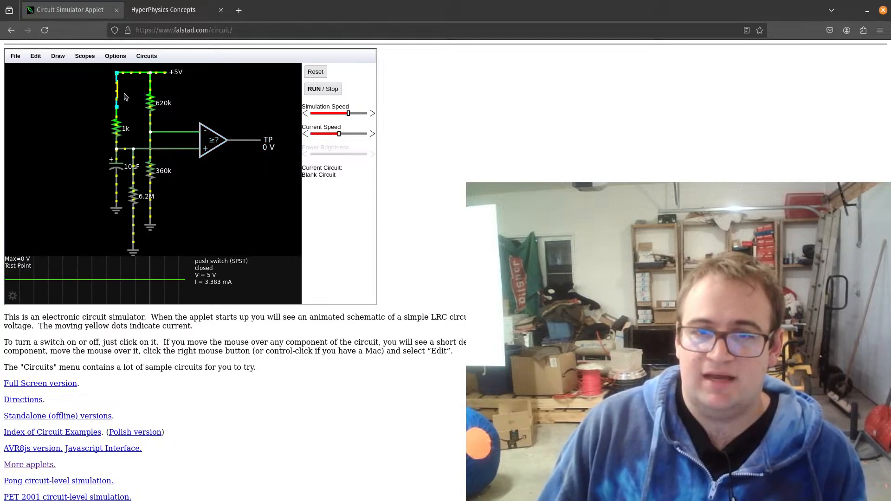
- Delete the comparator from the circuit, keeping its input wires and the output test point
right_click(215, 142)
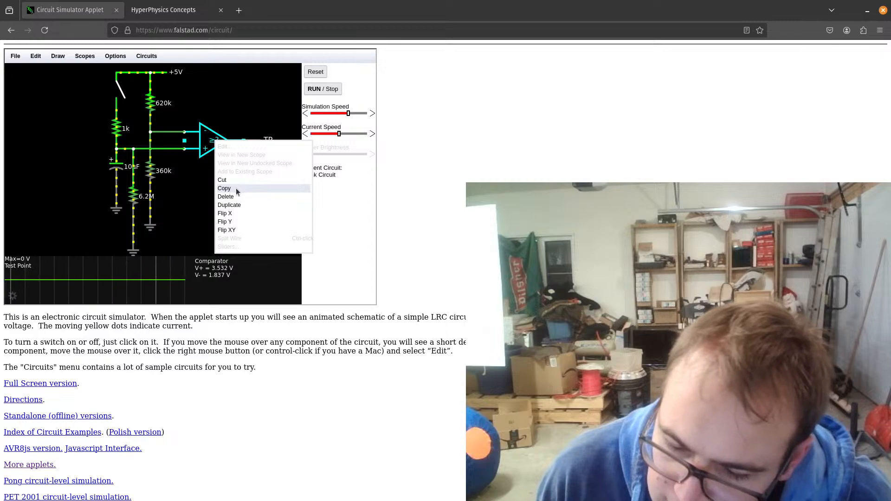
click(222, 114)
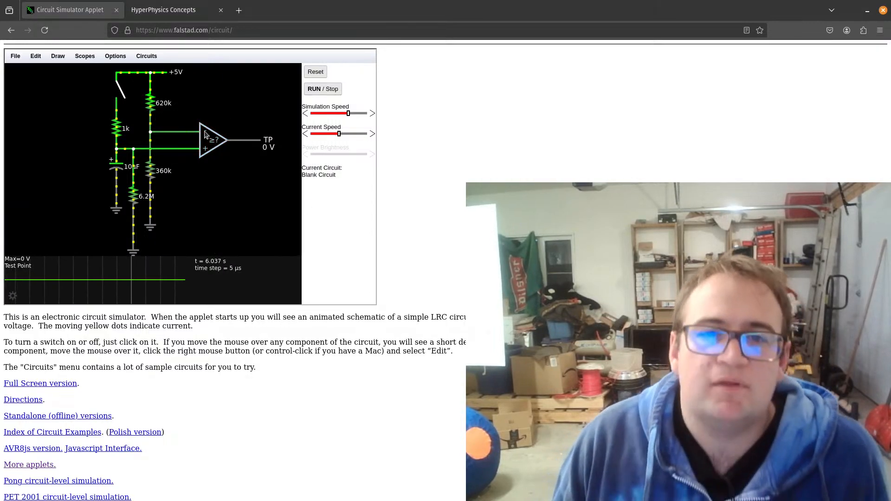
key(Delete)
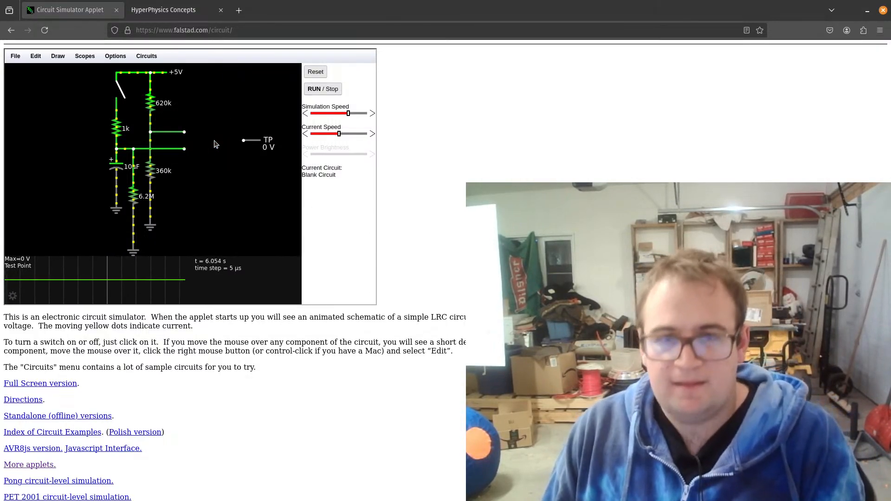
- Add an ideal op amp with the inverting input on top, connecting it to the two input wires and the output test point
click(63, 59)
mouse_move(104, 111)
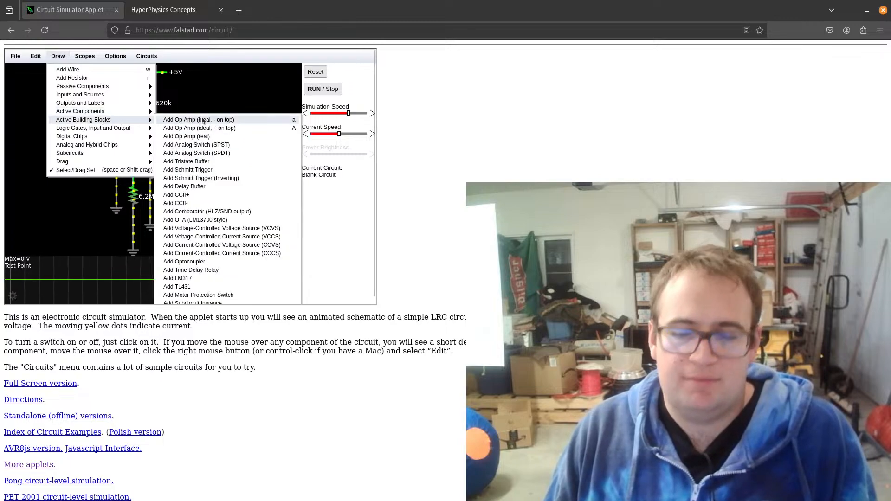
click(203, 120)
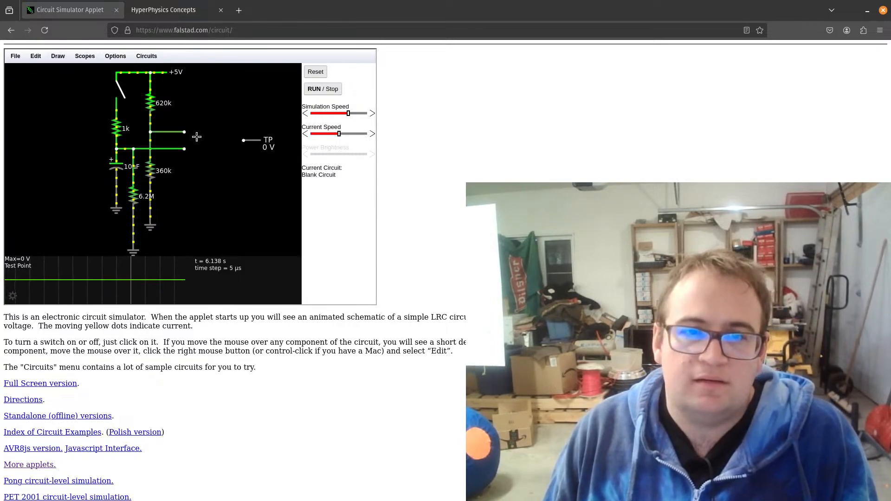
drag(193, 132, 247, 135)
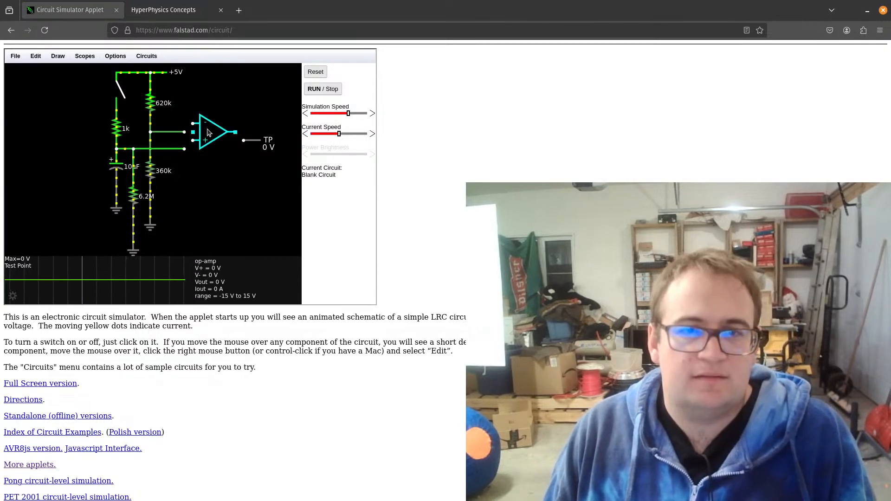
drag(209, 132, 201, 148)
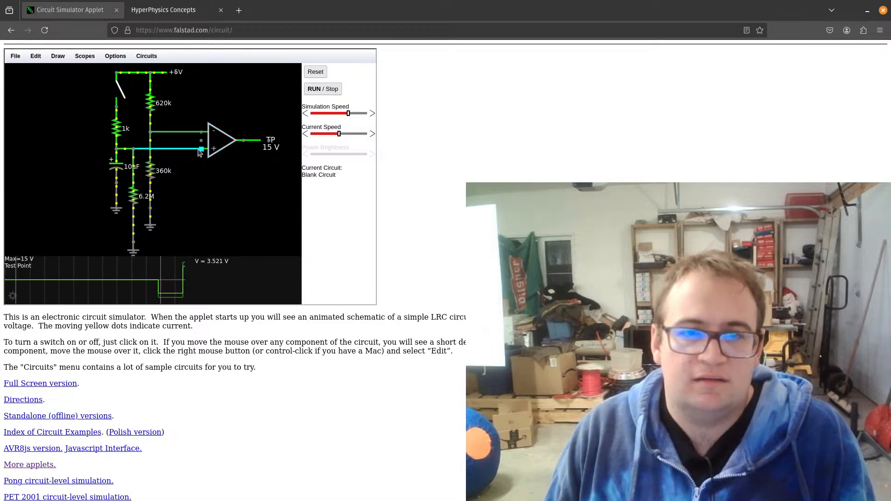
- Set the op amp's maximum output to 5 V and its minimum output to 0 V
right_click(225, 143)
click(237, 147)
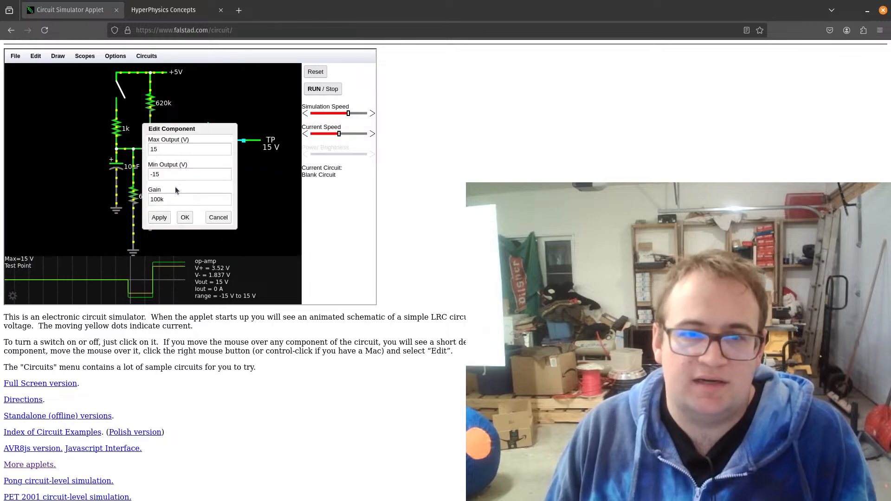
click(166, 173)
key(ctrl+a)
text(0)
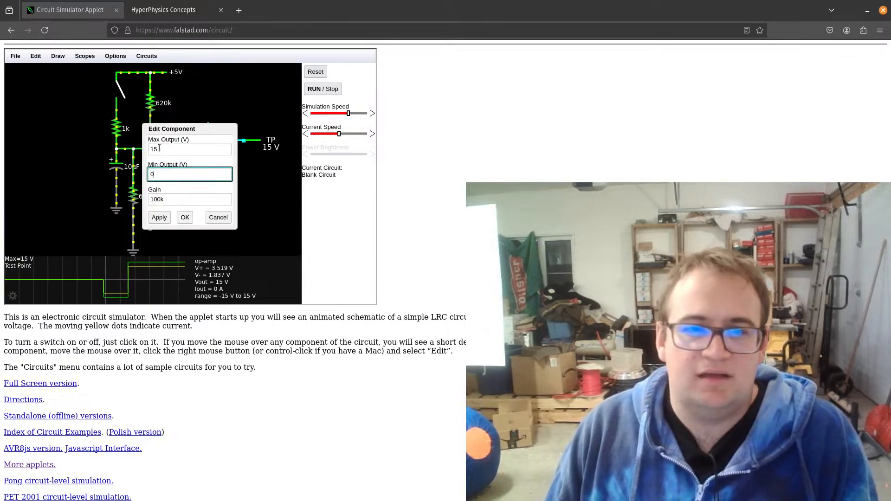
key(shift+Tab)
text(5)
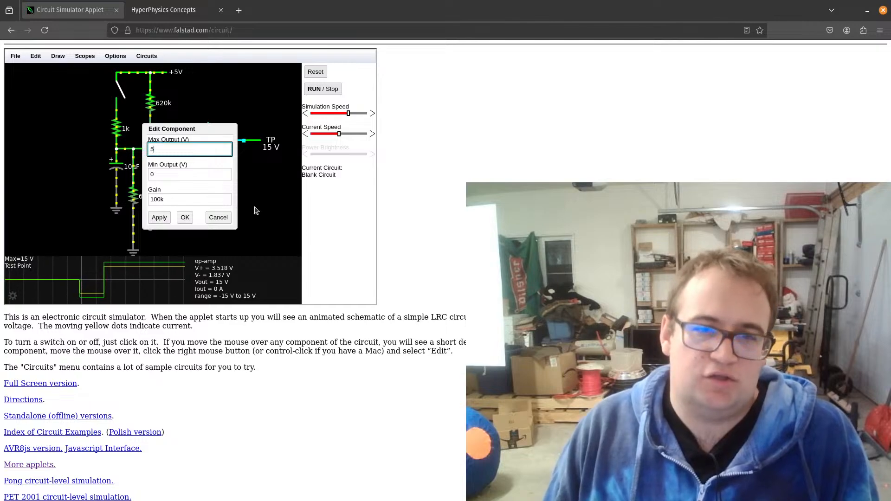
click(160, 218)
click(185, 217)
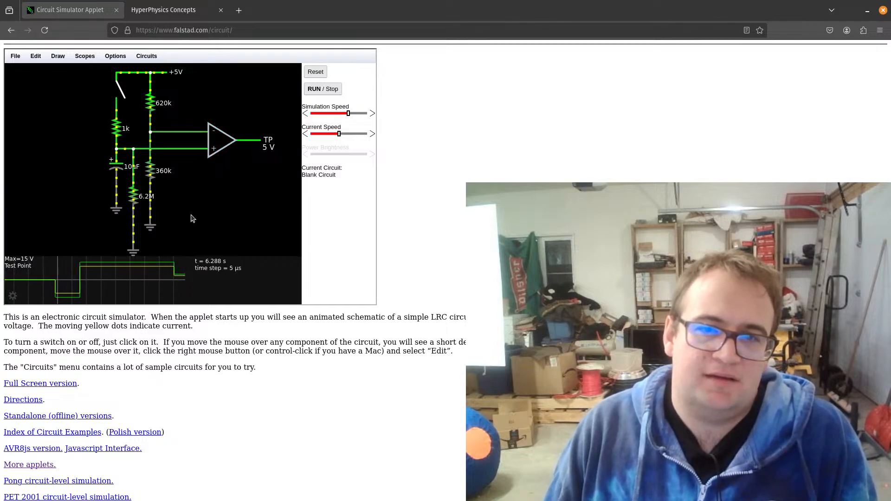
- Operate the push switch twice to charge the capacitor and inspect the voltages at both op-amp inputs
click(120, 99)
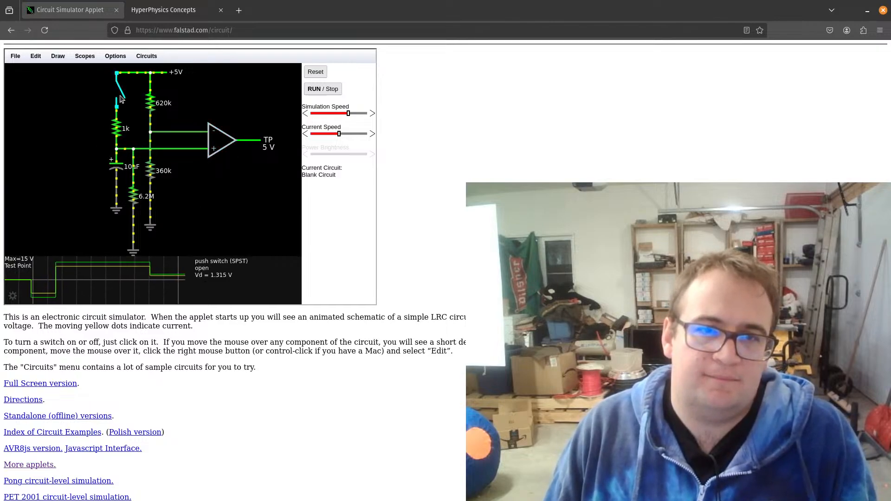
click(120, 99)
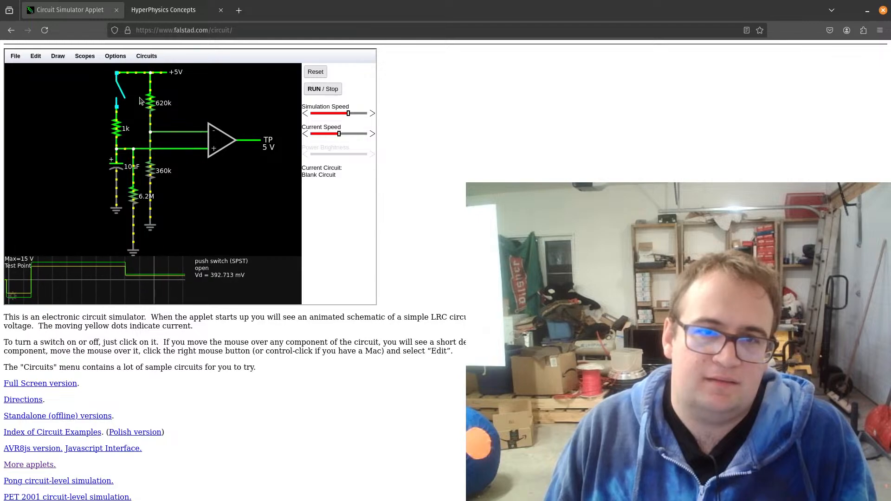
mouse_move(201, 150)
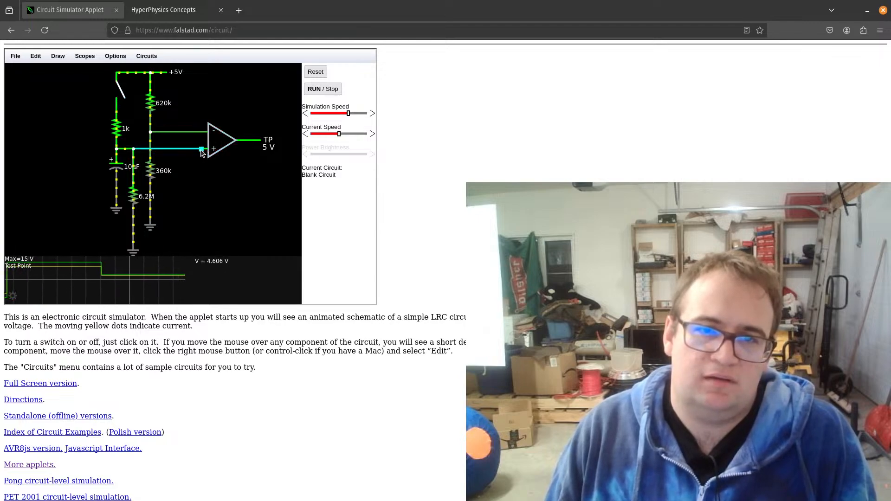
mouse_move(201, 134)
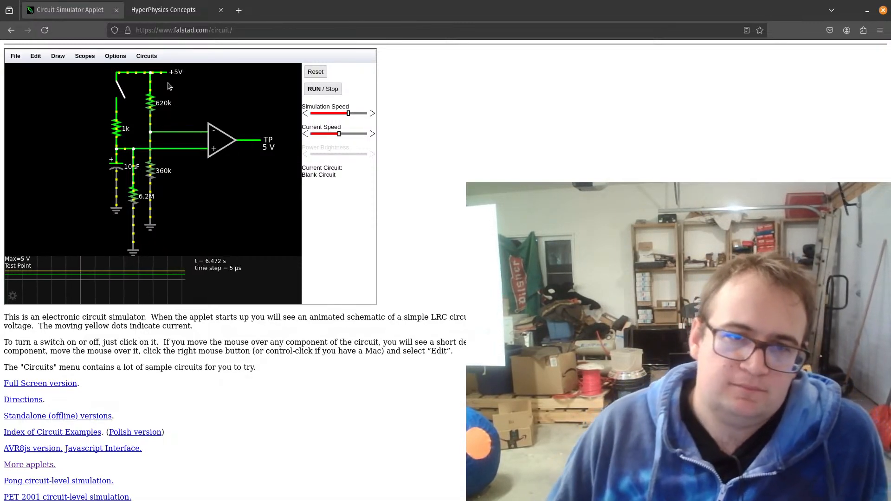
- Reset the simulation and raise the simulation speed to just below its maximum
click(315, 72)
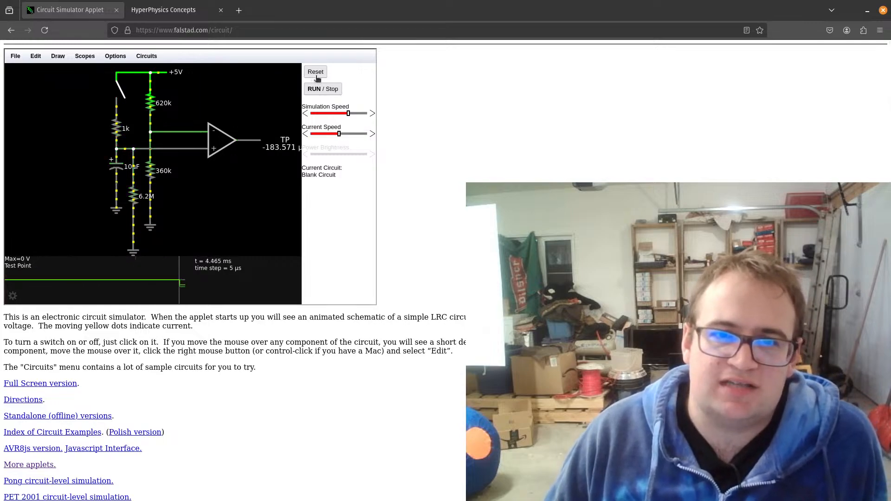
scroll(249, 188, down, 3)
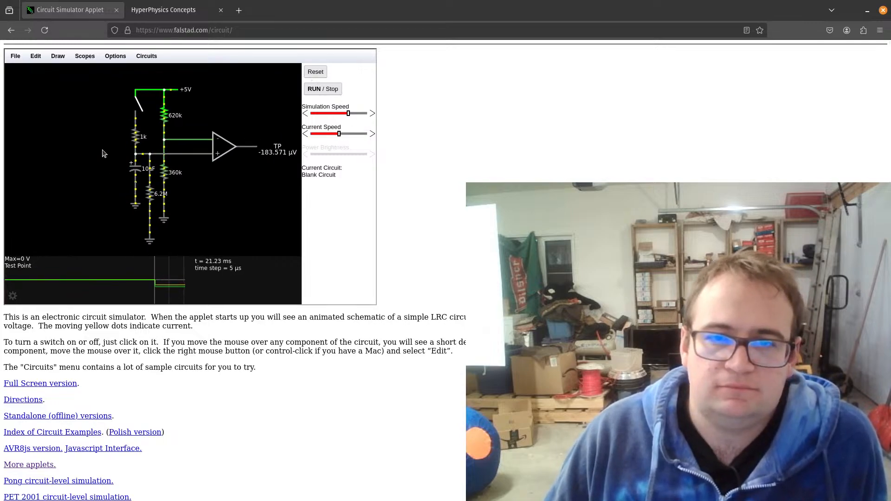
scroll(230, 174, up, 3)
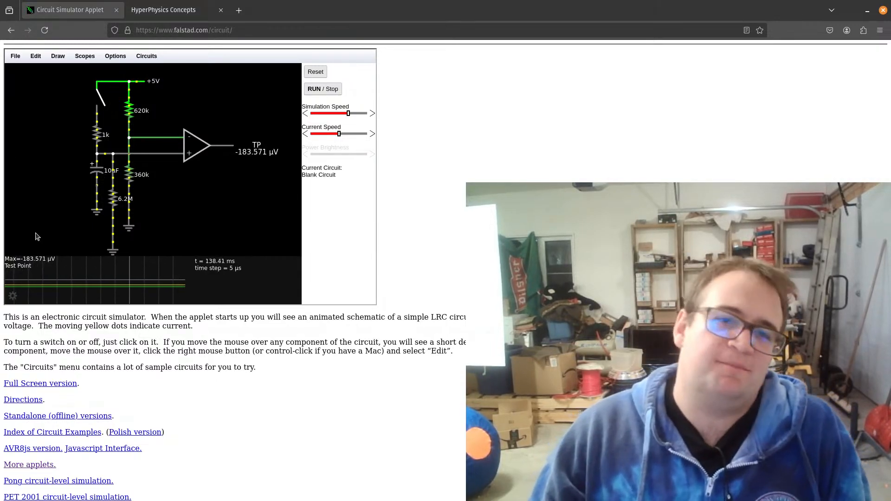
right_click(113, 201)
click(295, 162)
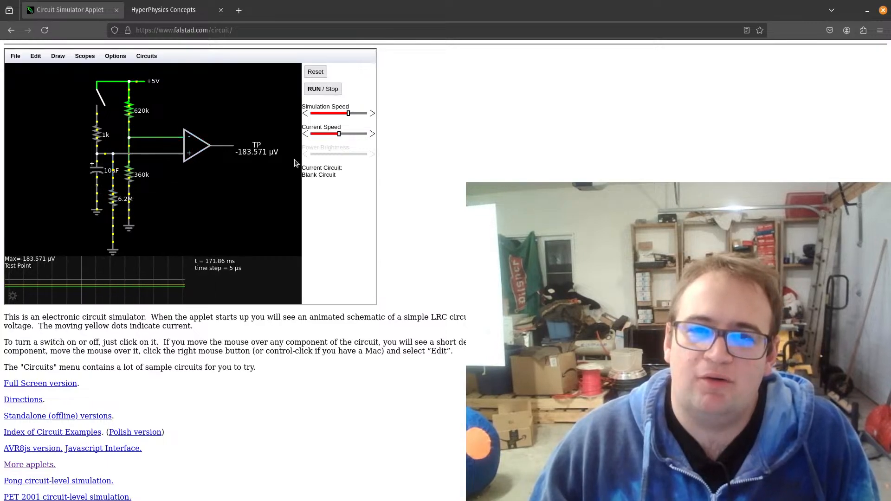
mouse_move(349, 115)
mouse_down()
mouse_move(370, 118)
mouse_move(359, 113)
mouse_up()
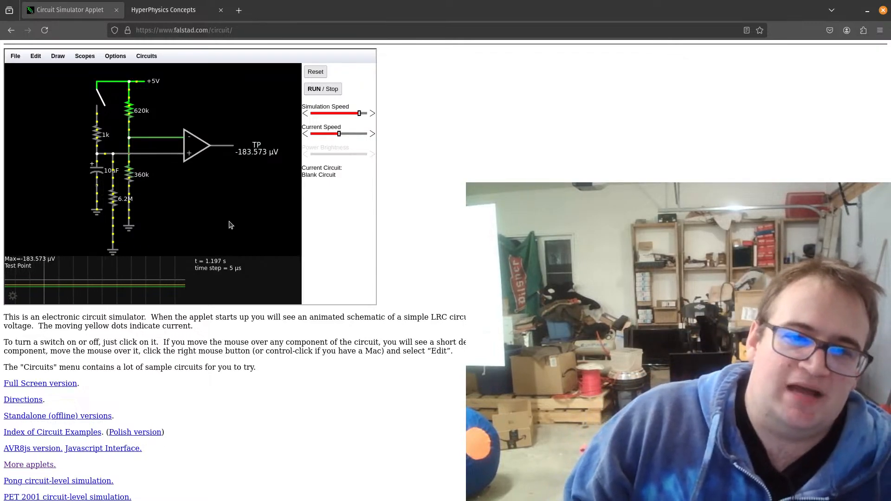
drag(359, 114, 365, 115)
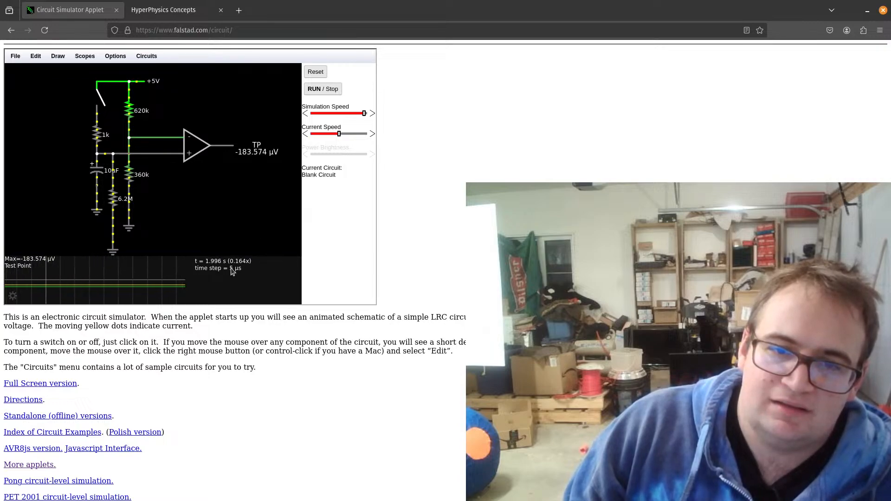
click(369, 114)
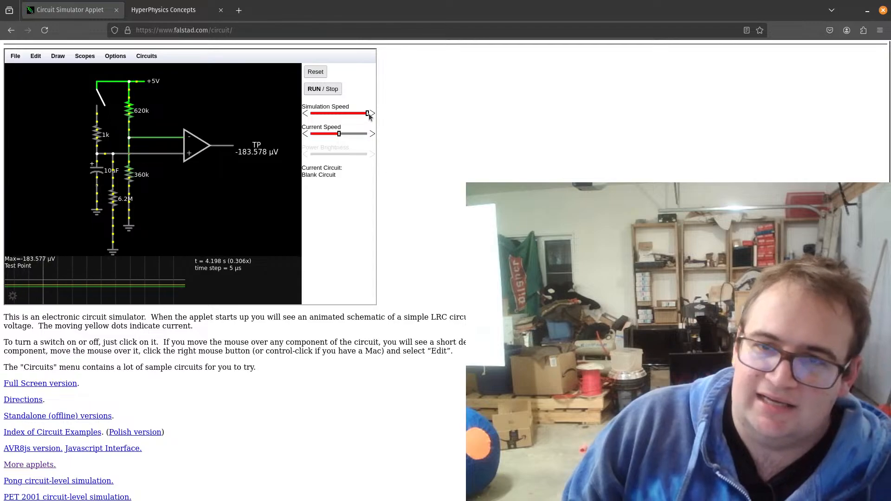
drag(368, 115, 359, 114)
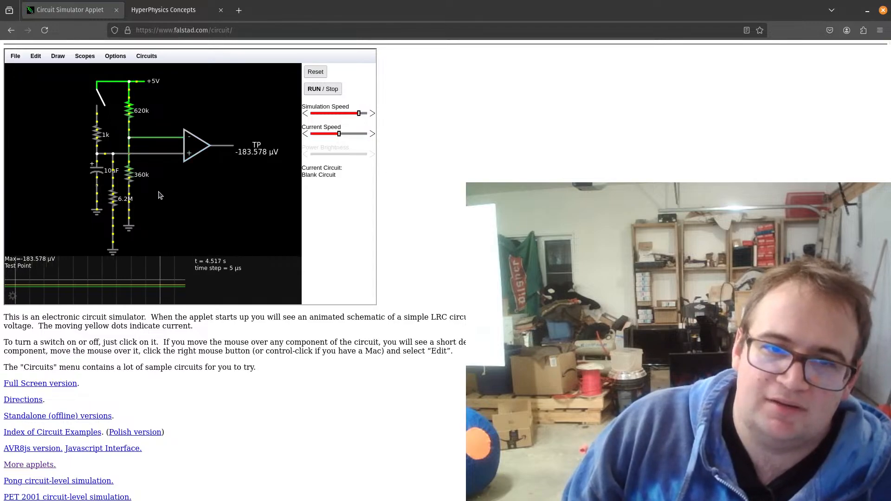
- Set the resistance of the 6.2M discharge resistor beside the capacitor to 100k
right_click(115, 201)
click(120, 203)
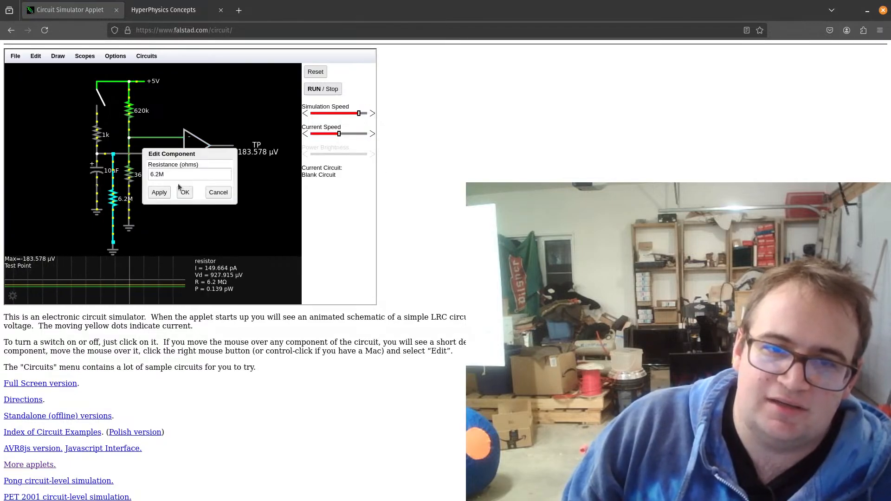
click(198, 172)
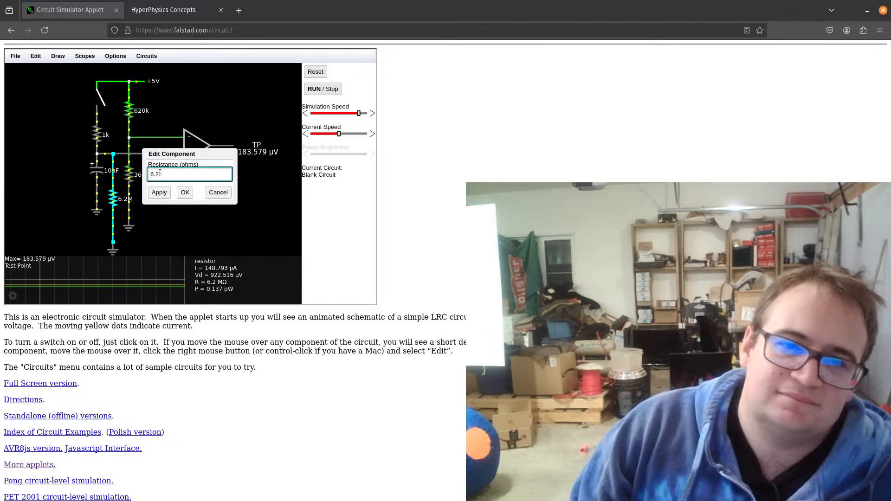
drag(158, 173, 151, 172)
text(100k)
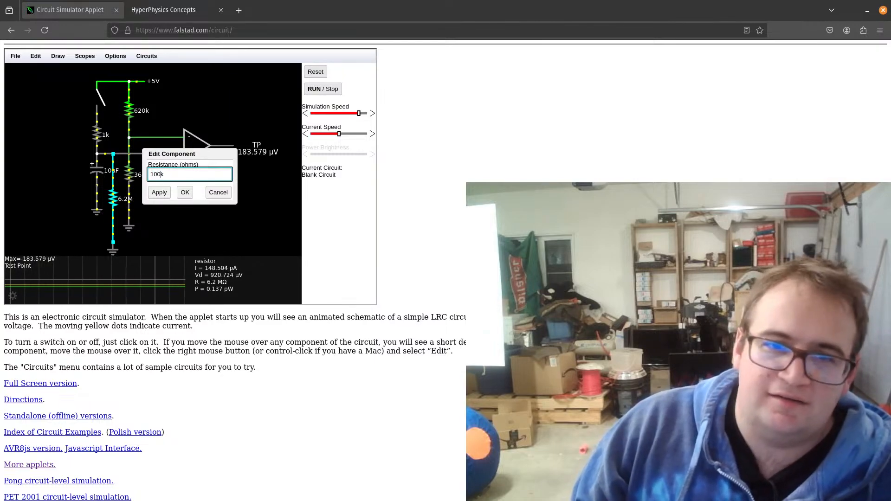
click(185, 192)
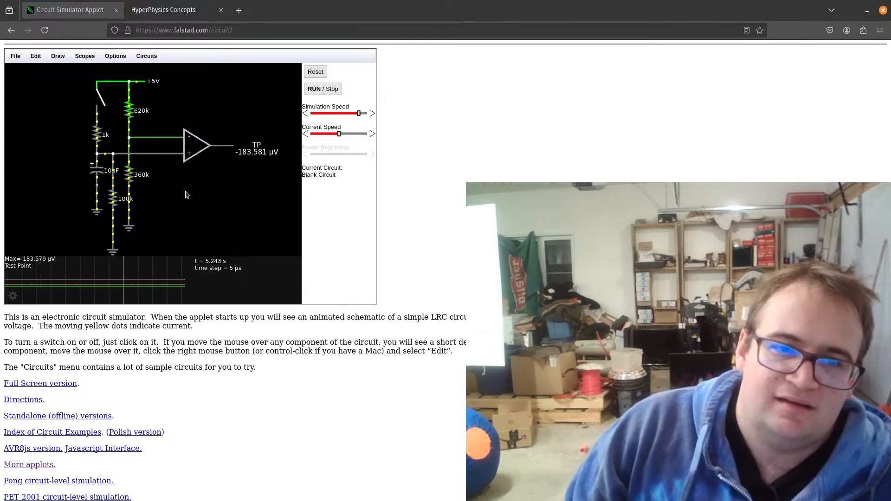
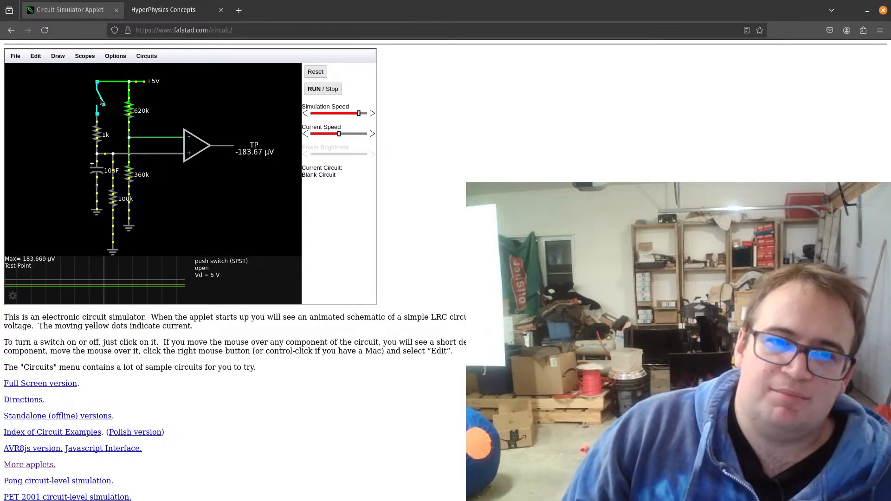
- Operate the push switch to test the discharge, reviewing the op amp's output limits and gain between the two runs
click(102, 101)
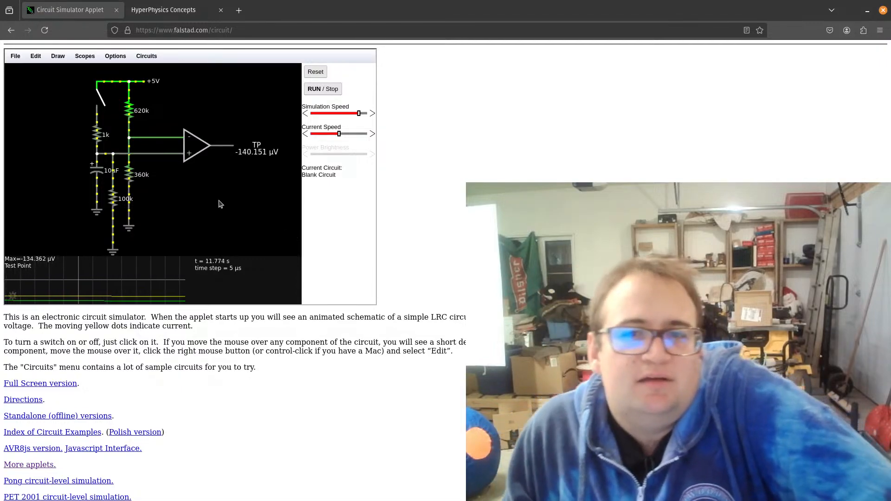
right_click(192, 147)
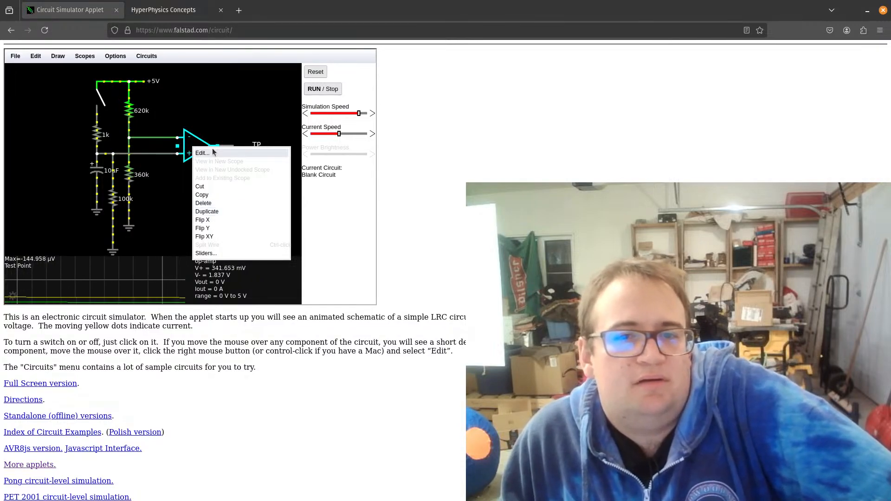
click(212, 153)
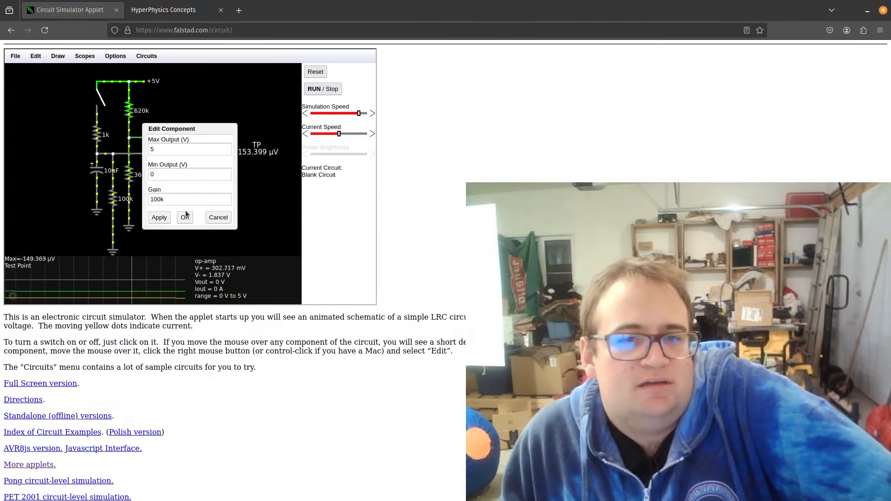
click(218, 217)
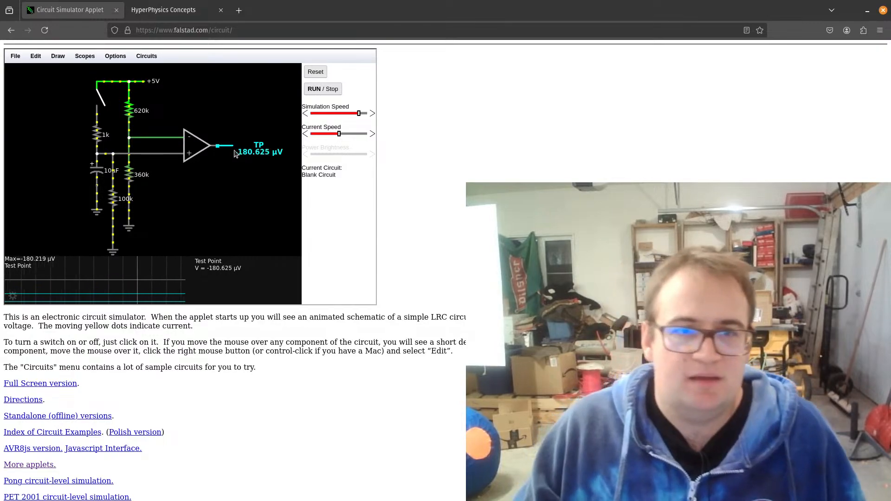
click(101, 103)
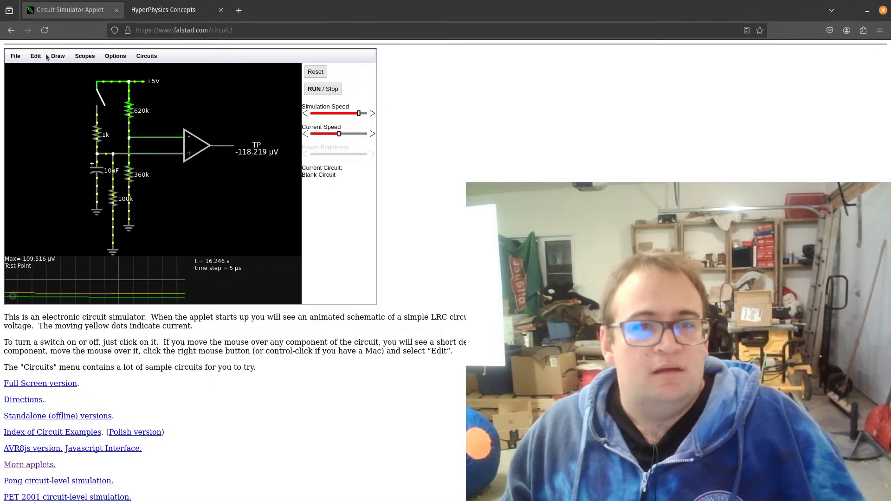
- Start a new blank circuit and place a roughly horizontal resistor in its upper-left area
click(16, 58)
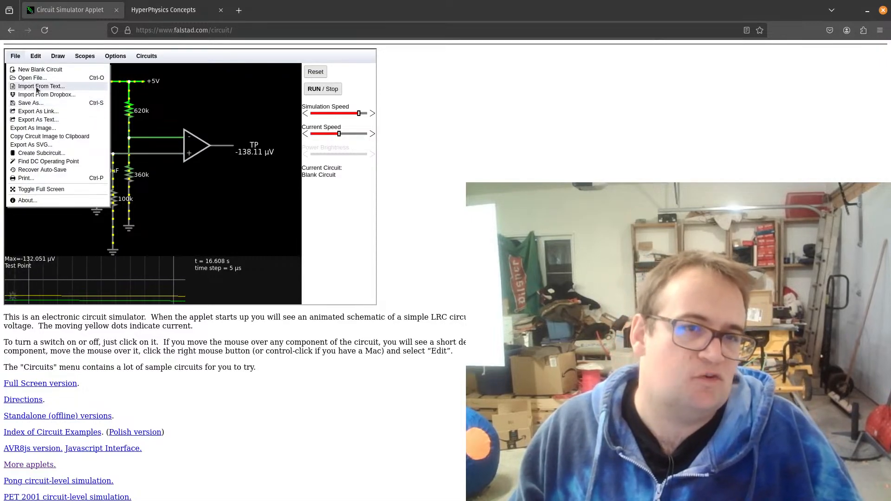
click(36, 70)
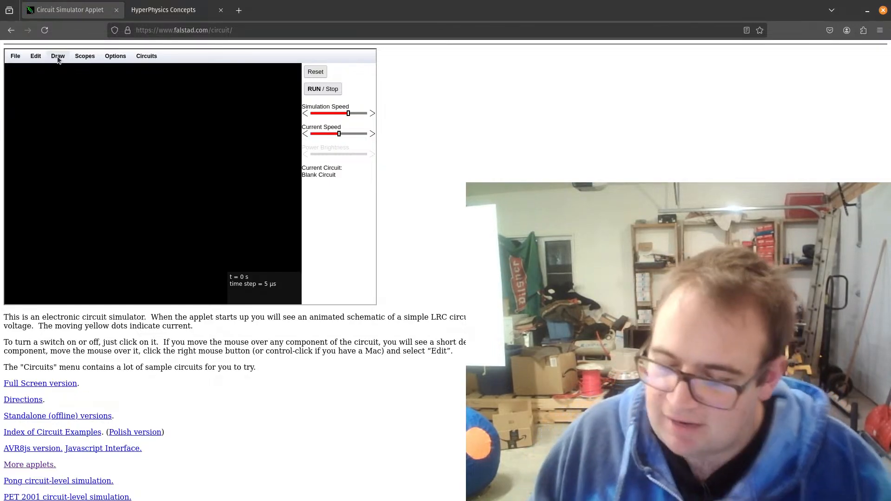
click(59, 58)
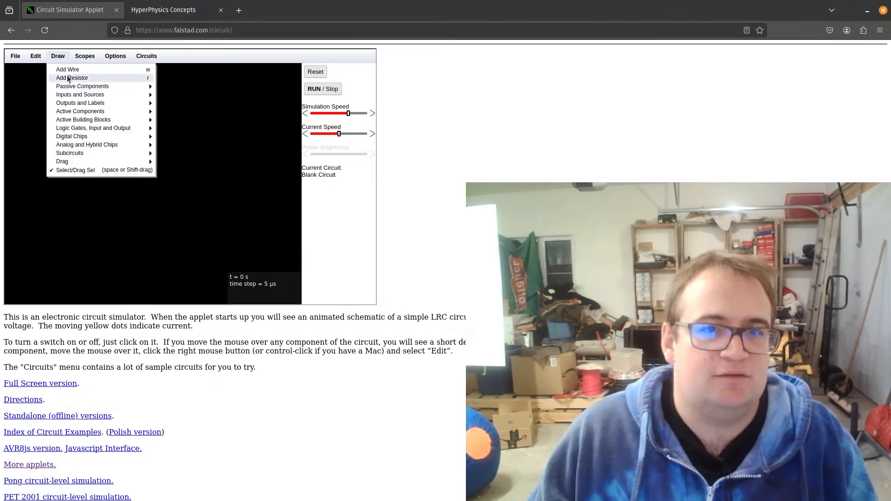
click(68, 78)
mouse_move(64, 108)
mouse_down()
mouse_move(115, 110)
mouse_move(115, 102)
mouse_up()
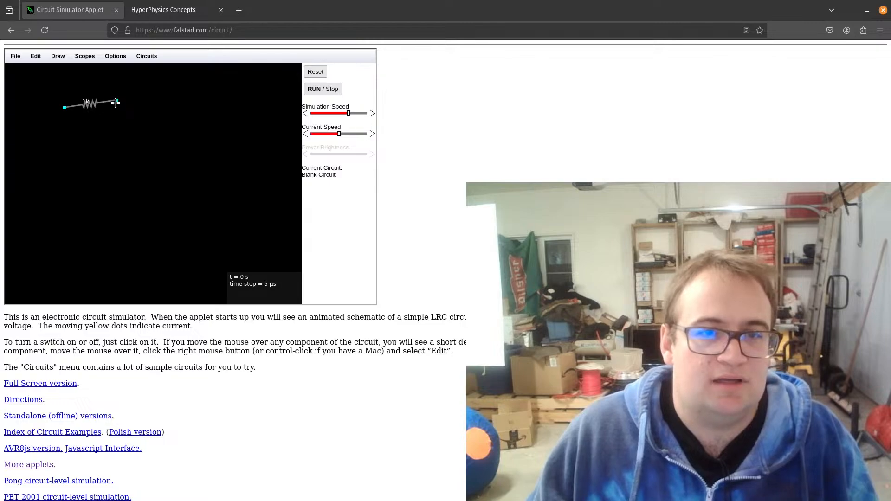
- Add a capacitor running vertically down from the resistor's free right end
click(58, 56)
mouse_move(95, 97)
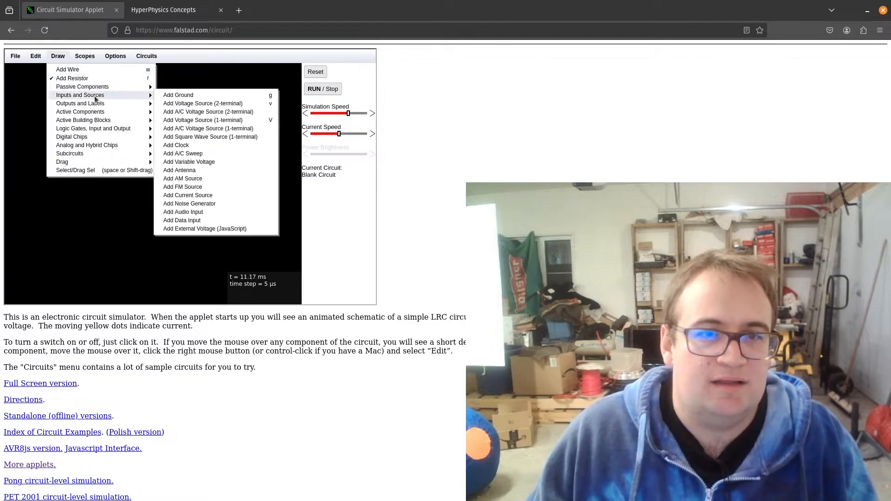
mouse_move(120, 86)
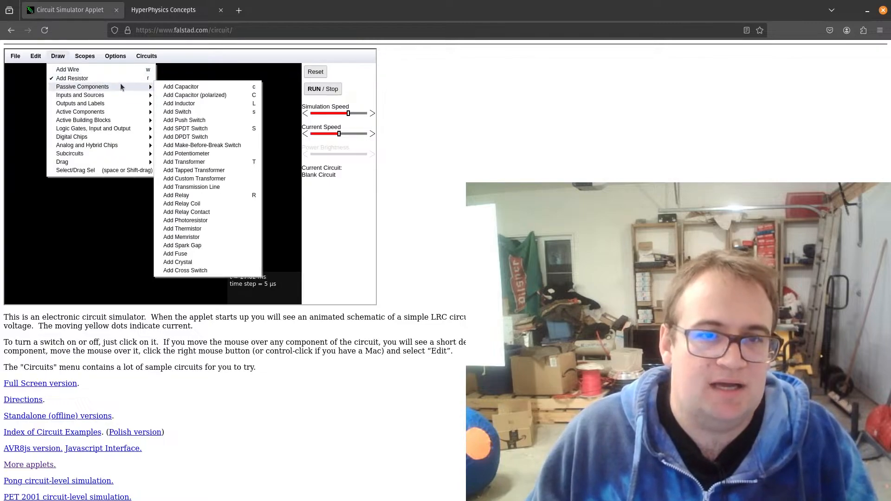
click(172, 86)
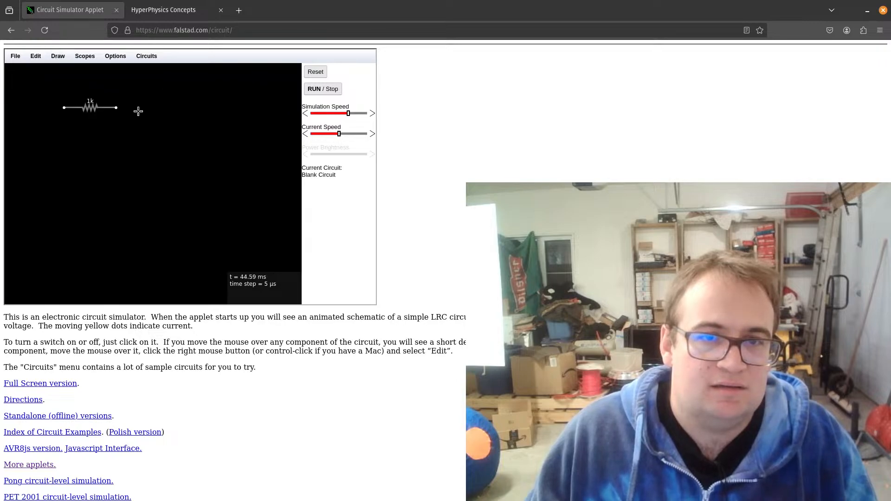
drag(116, 108, 117, 153)
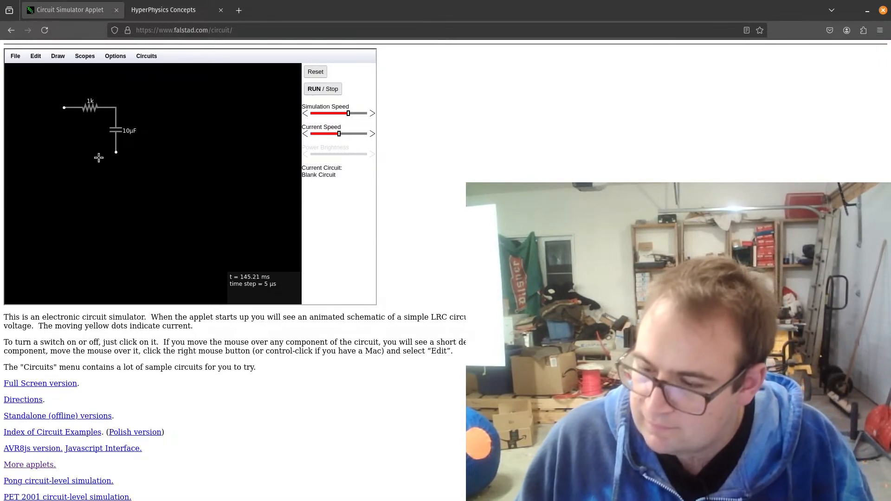
- Rearrange the parts so the capacitor lies horizontally and the 1k resistor hangs vertically from its right end
drag(116, 152, 194, 108)
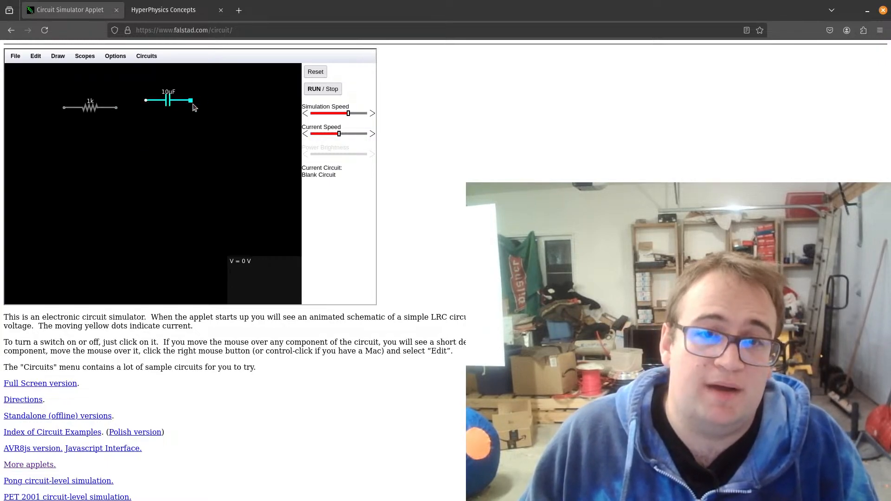
drag(92, 108, 191, 100)
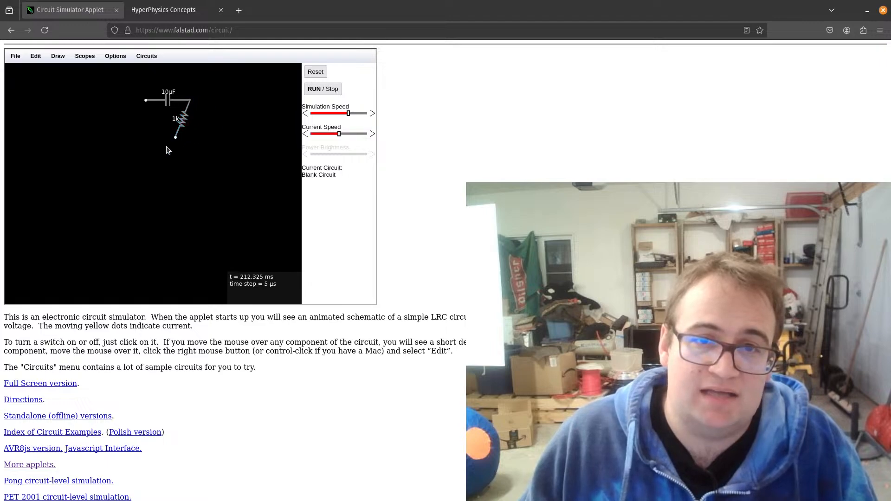
drag(176, 142, 190, 140)
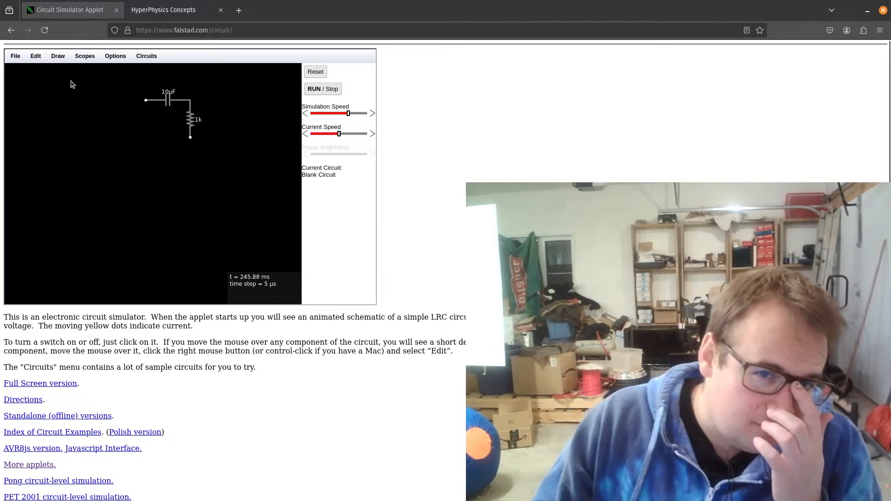
- Add a test point extending right from the junction of the capacitor and resistor
click(58, 58)
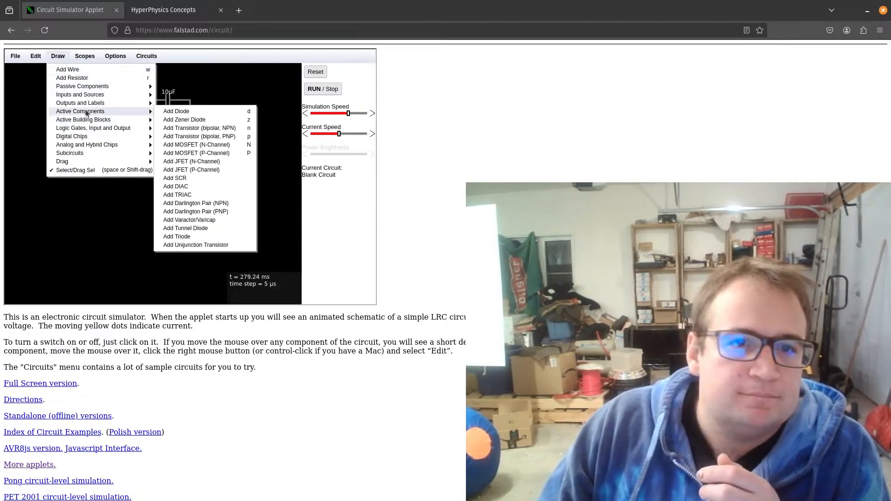
mouse_move(92, 103)
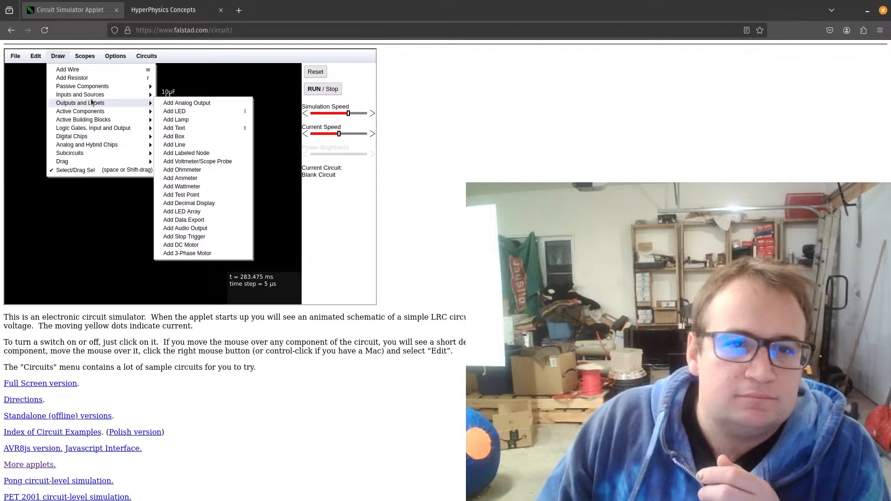
click(202, 194)
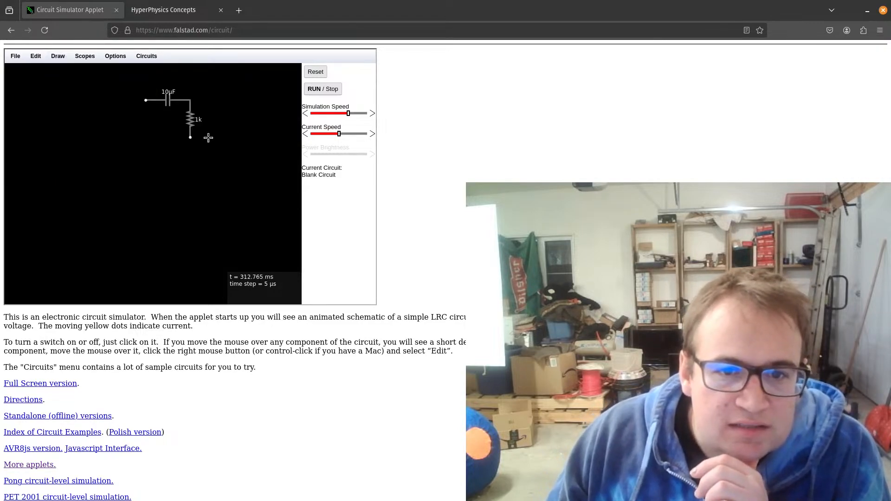
drag(190, 99, 222, 100)
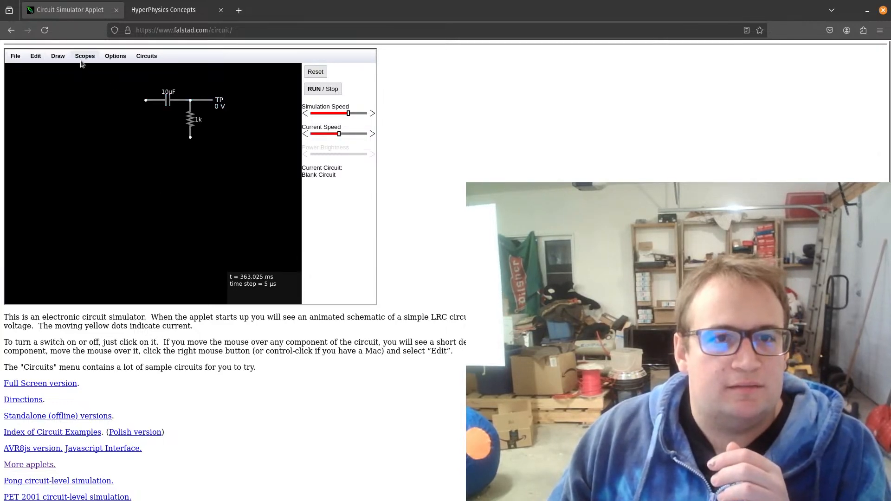
- Add a ground below the lower end of the 1k resistor
click(60, 57)
mouse_move(131, 88)
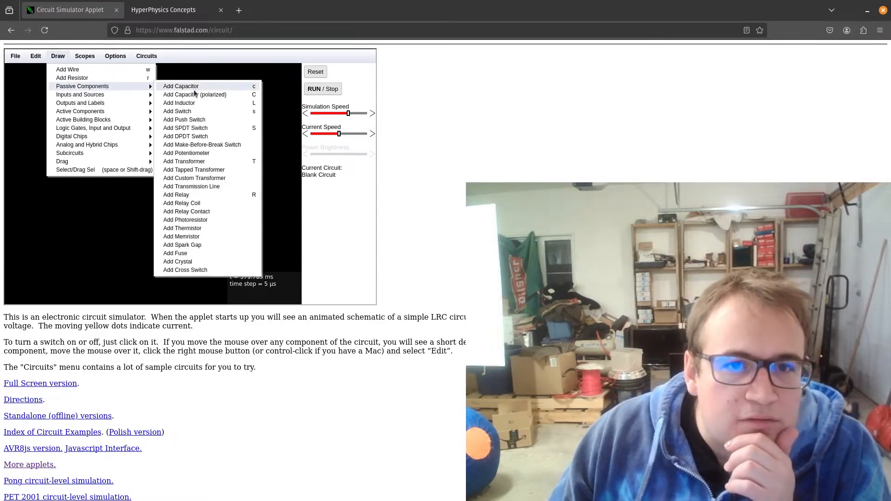
click(162, 97)
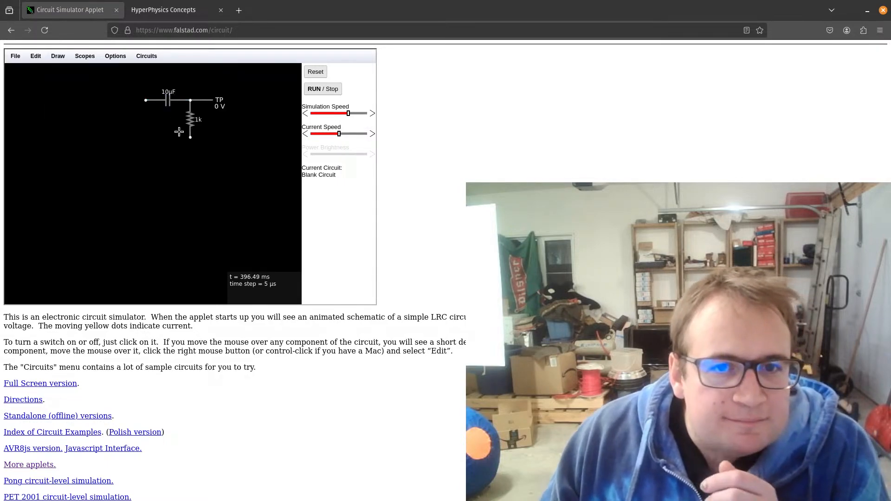
drag(189, 140, 190, 160)
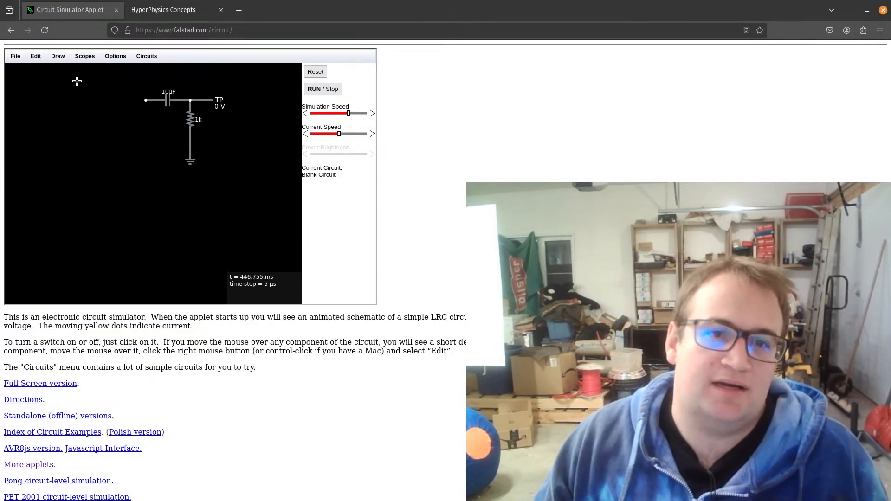
- Add a 1-terminal A/C voltage source below the capacitor's free left end
click(65, 60)
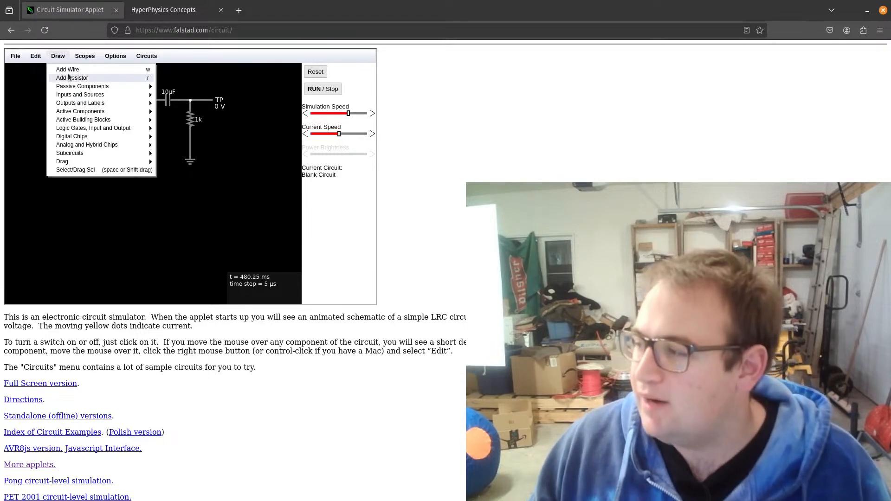
mouse_move(91, 106)
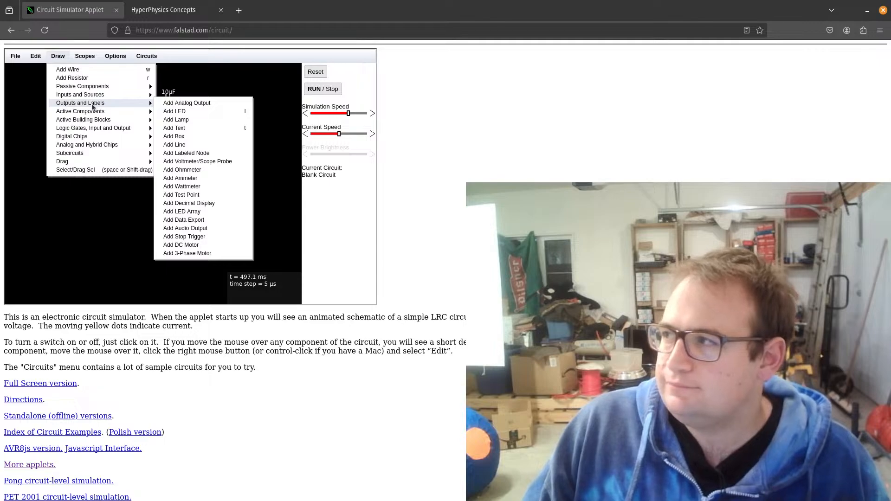
mouse_move(123, 98)
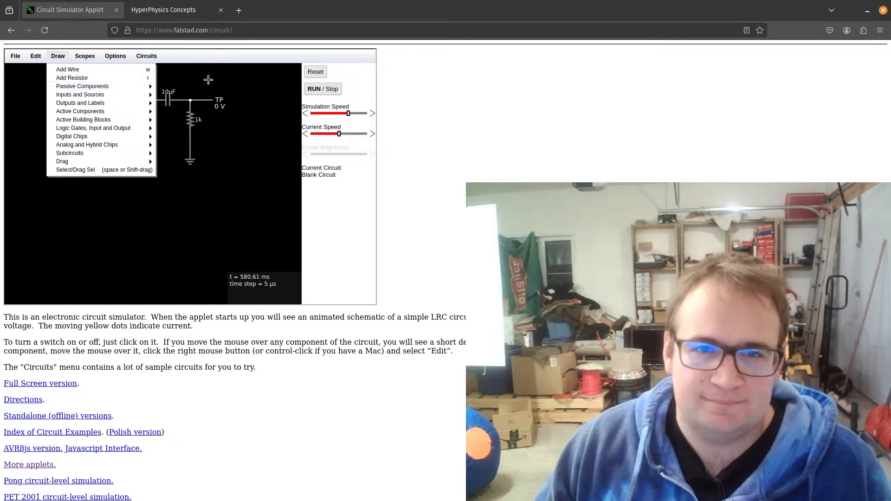
click(208, 80)
click(58, 56)
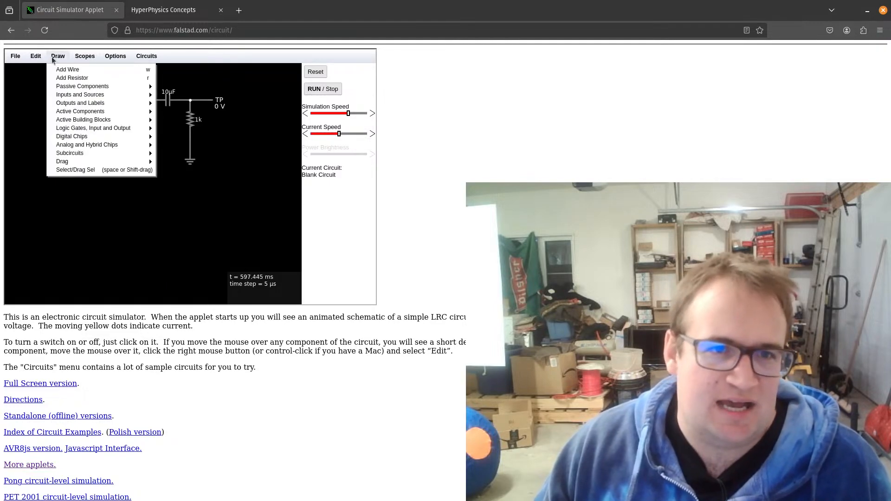
mouse_move(72, 88)
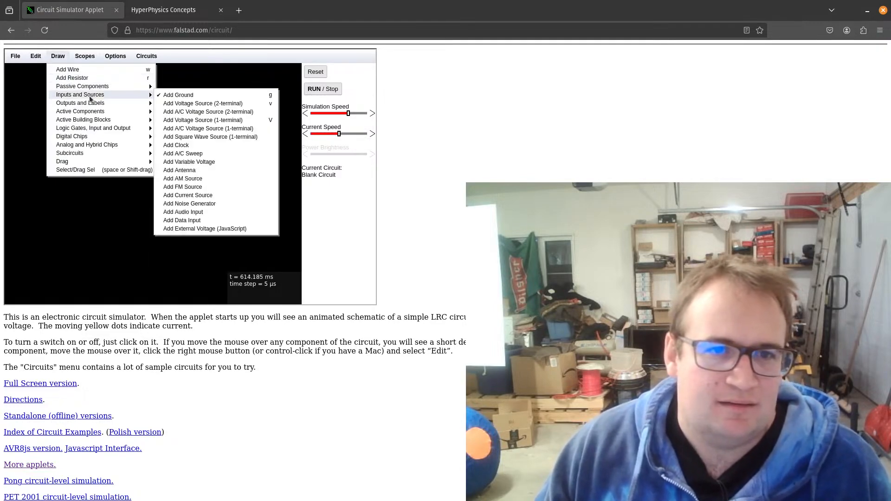
click(249, 129)
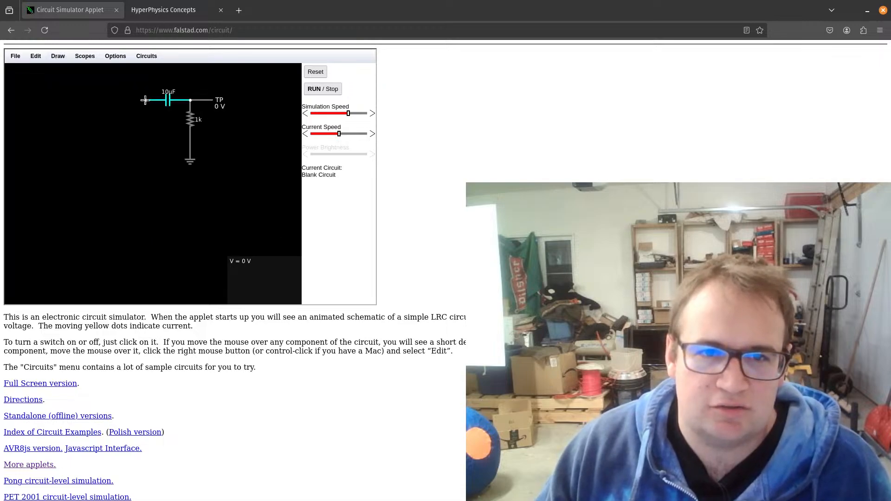
drag(145, 100, 145, 122)
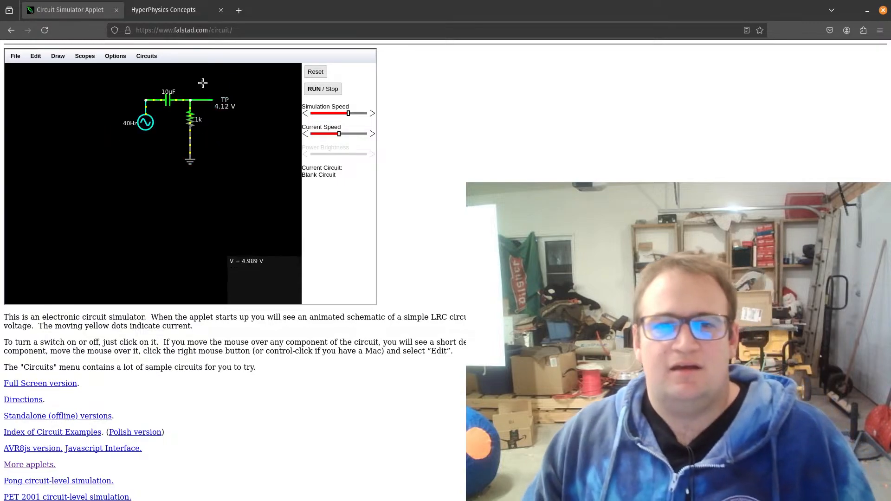
- Pause the simulation and examine the A/C source and capacitor
click(319, 91)
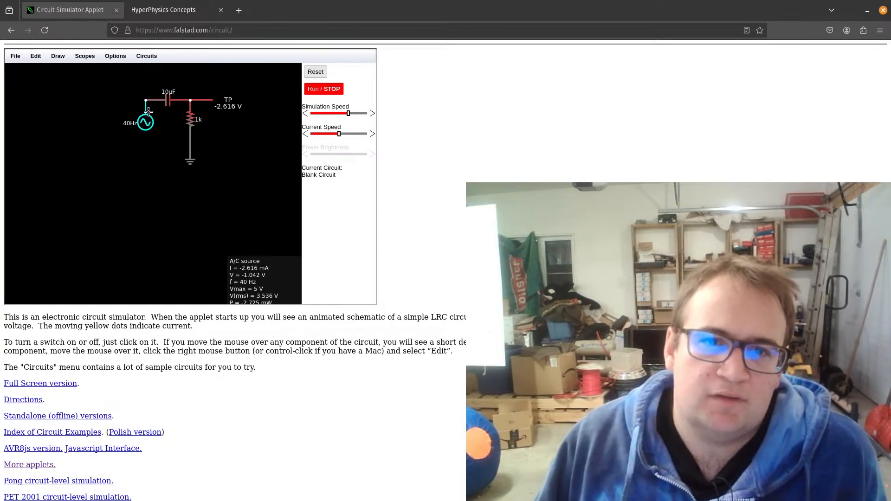
mouse_move(160, 100)
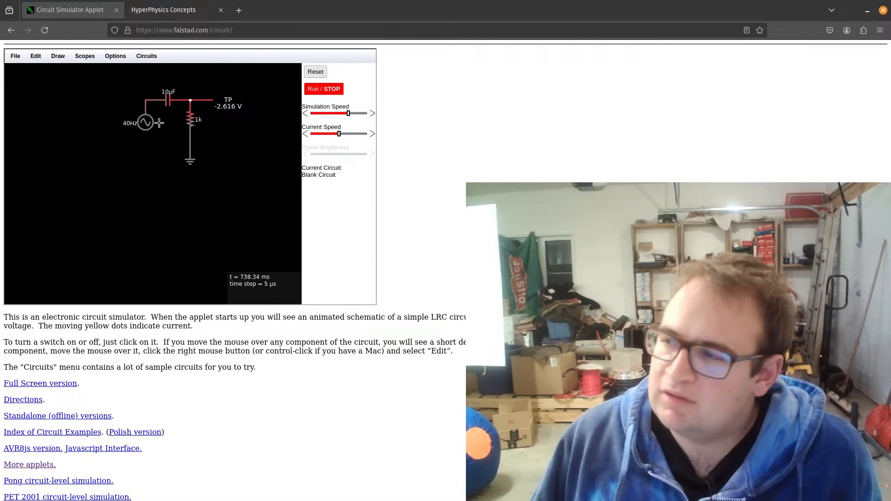
mouse_move(152, 125)
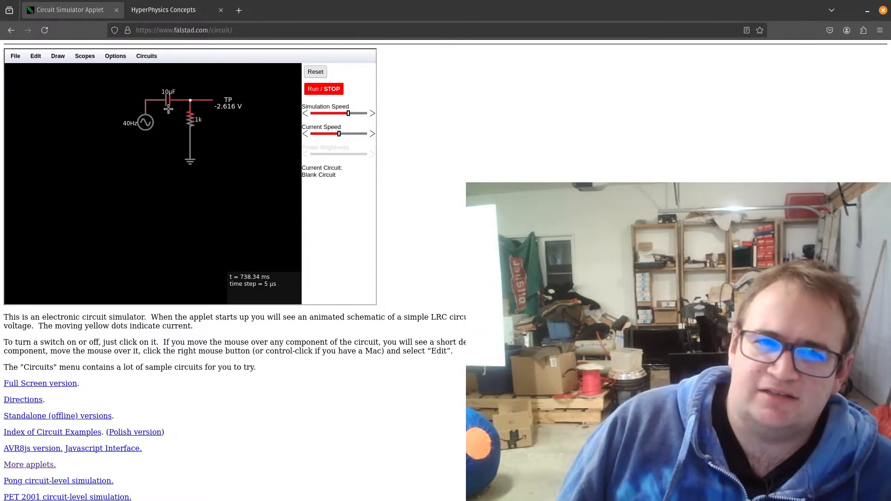
- Set the A/C source's frequency to 0.1 Hz and resume the simulation
right_click(146, 123)
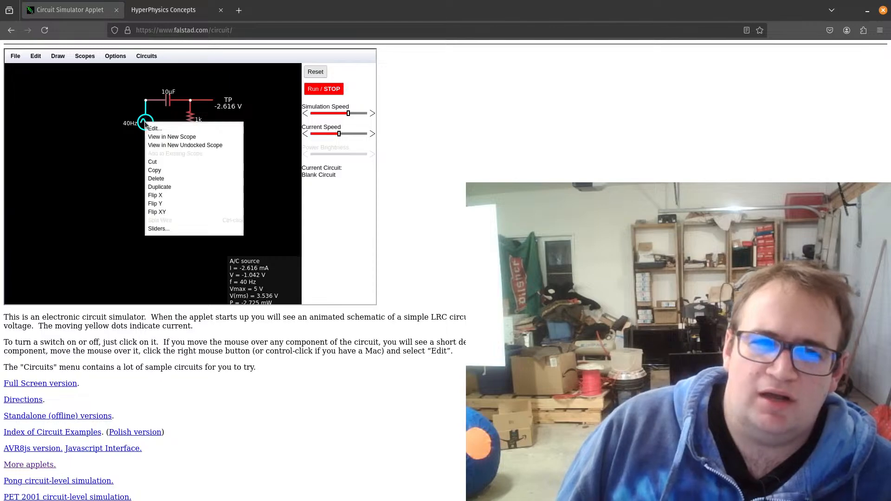
click(163, 129)
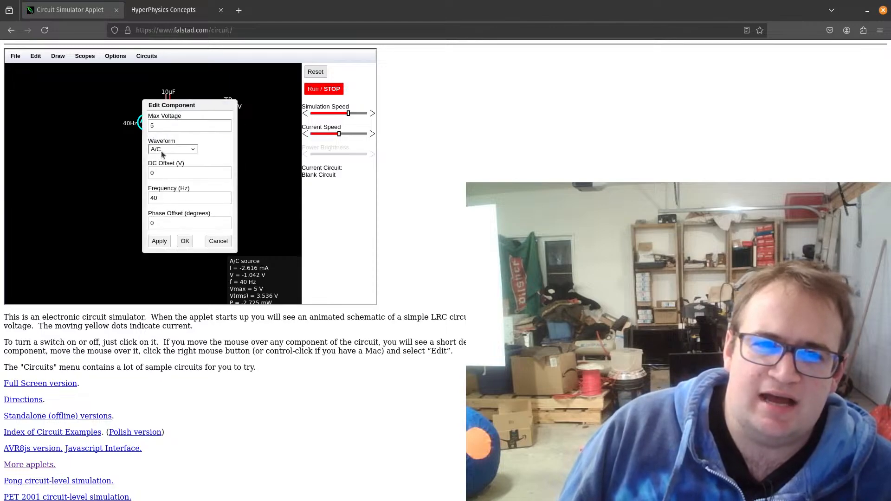
drag(158, 199, 136, 194)
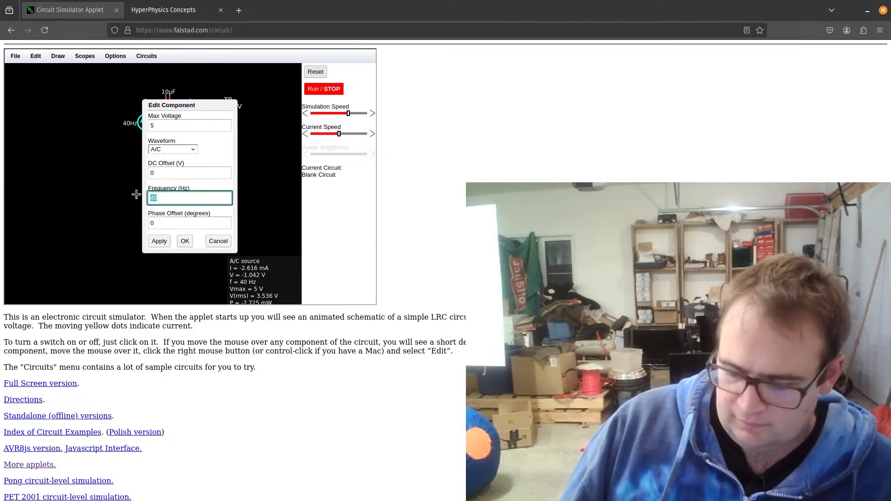
text(0)
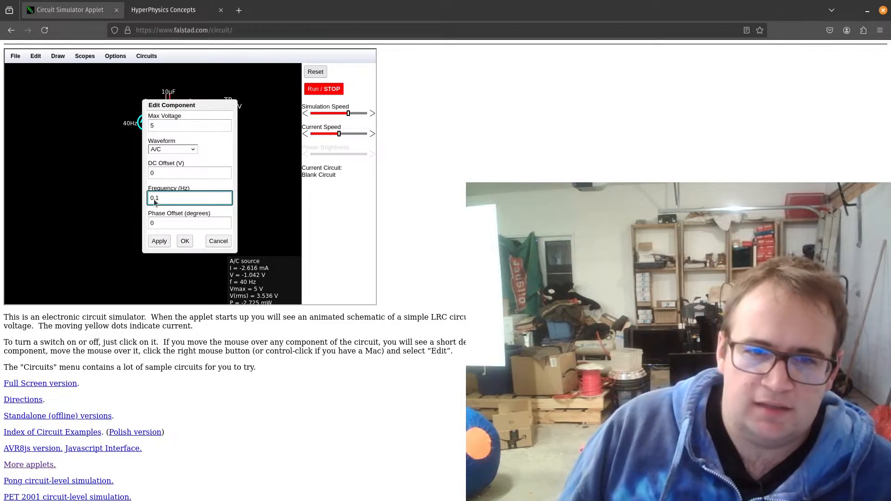
click(159, 240)
click(184, 241)
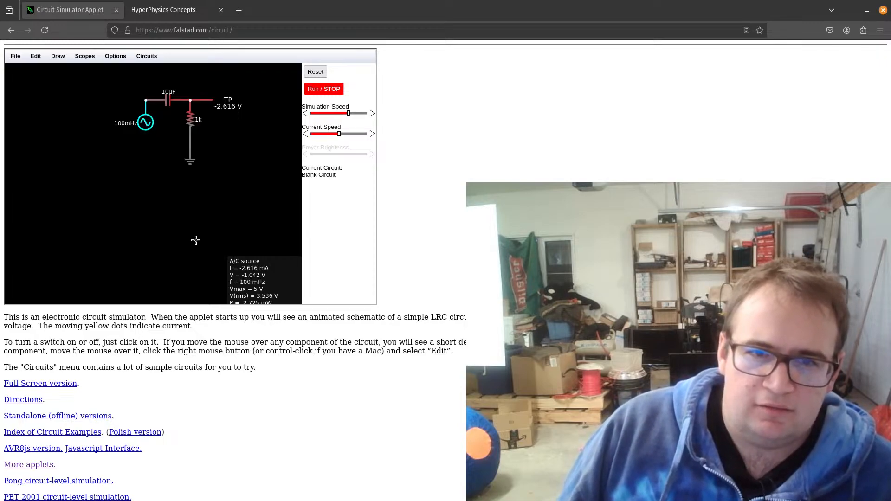
click(319, 93)
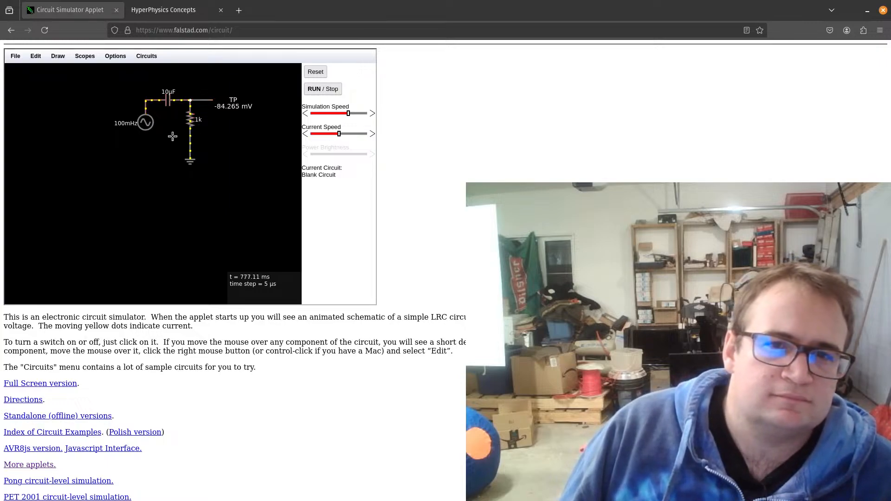
mouse_move(144, 126)
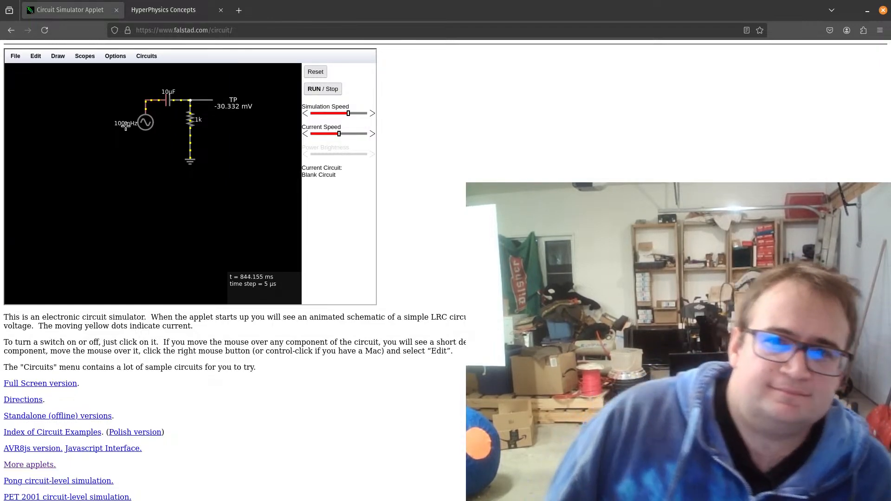
- Set the A/C source's frequency to 1 Hz
right_click(149, 121)
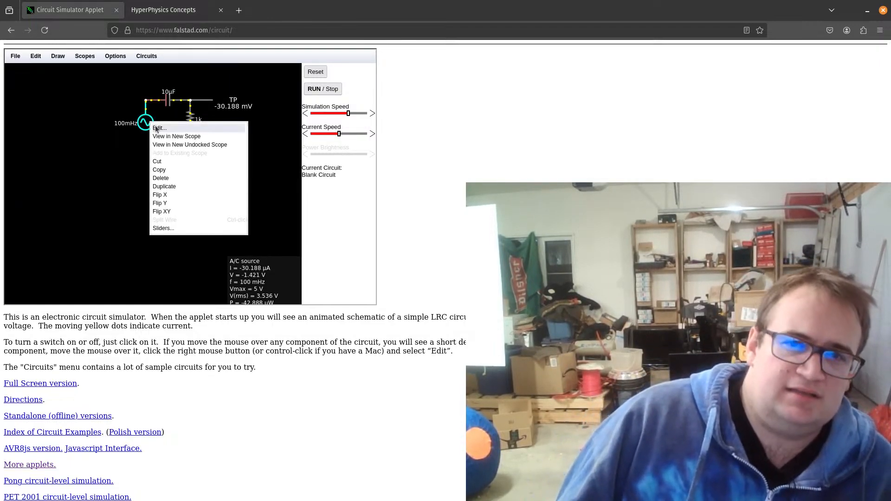
click(156, 129)
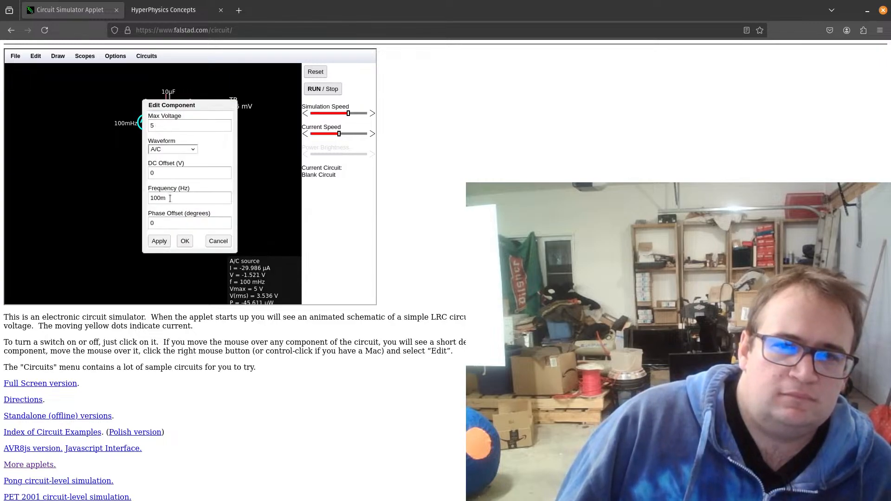
drag(203, 106, 257, 128)
double_click(227, 219)
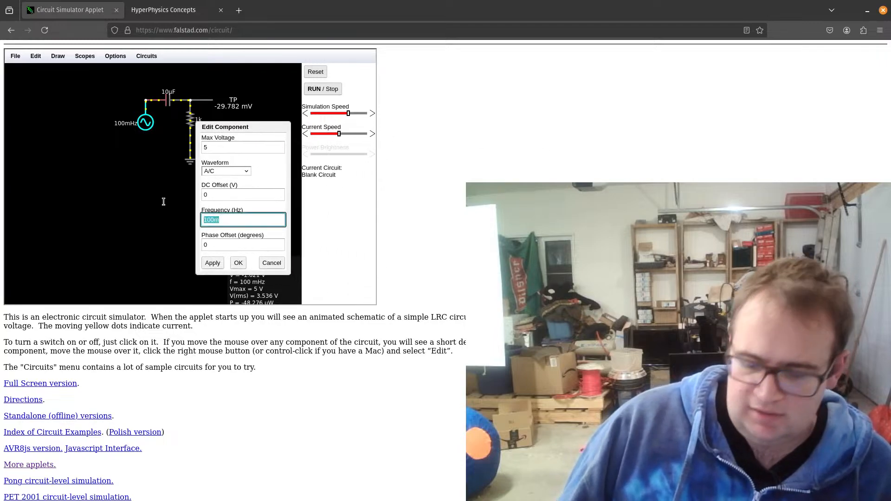
text(1)
key(Return)
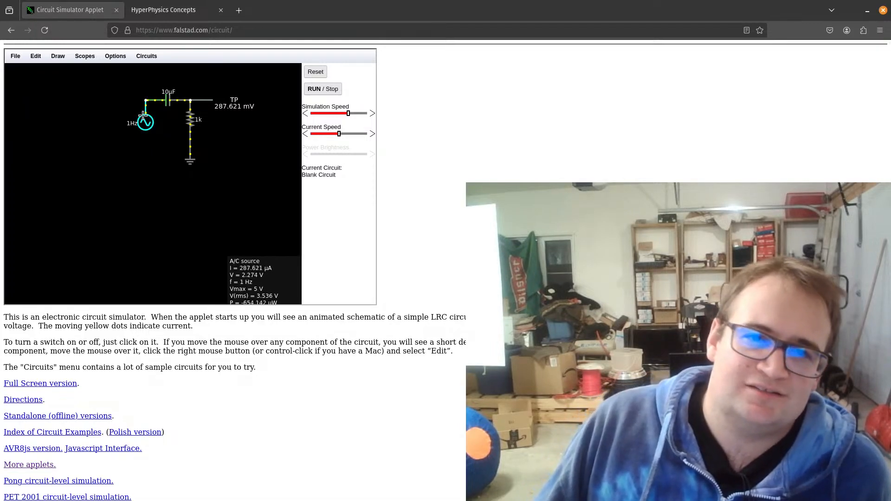
right_click(143, 113)
click(148, 118)
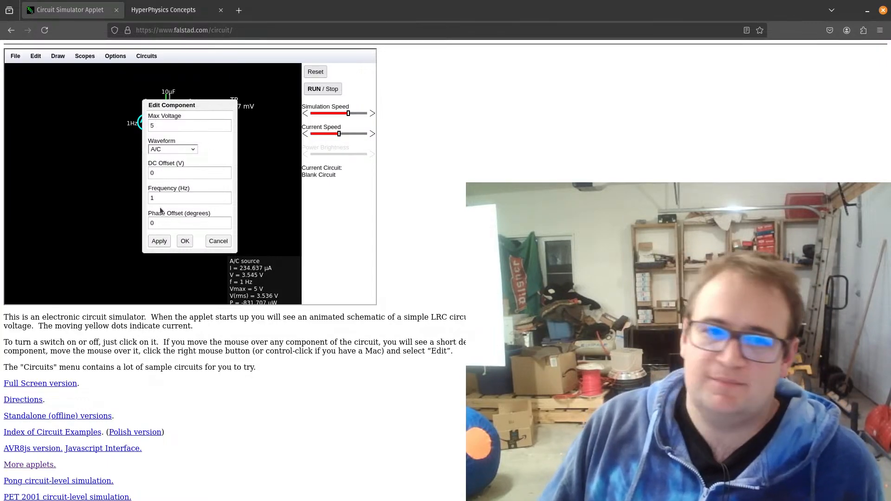
click(182, 241)
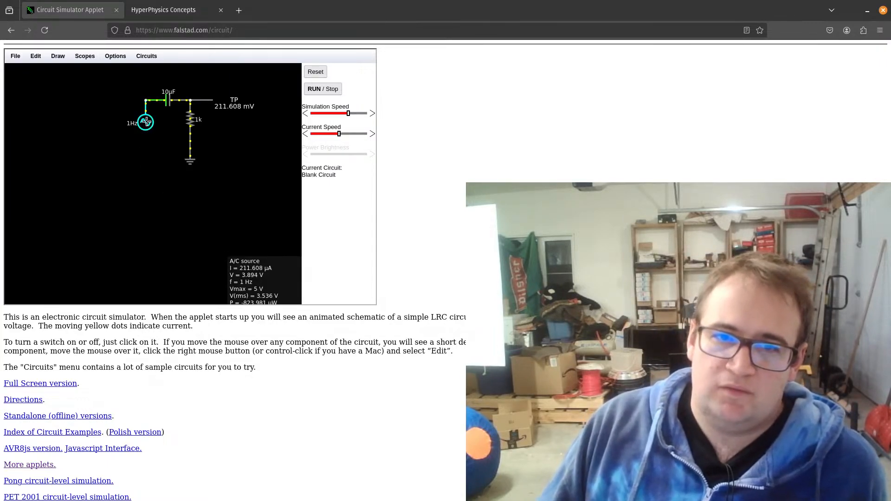
right_click(146, 123)
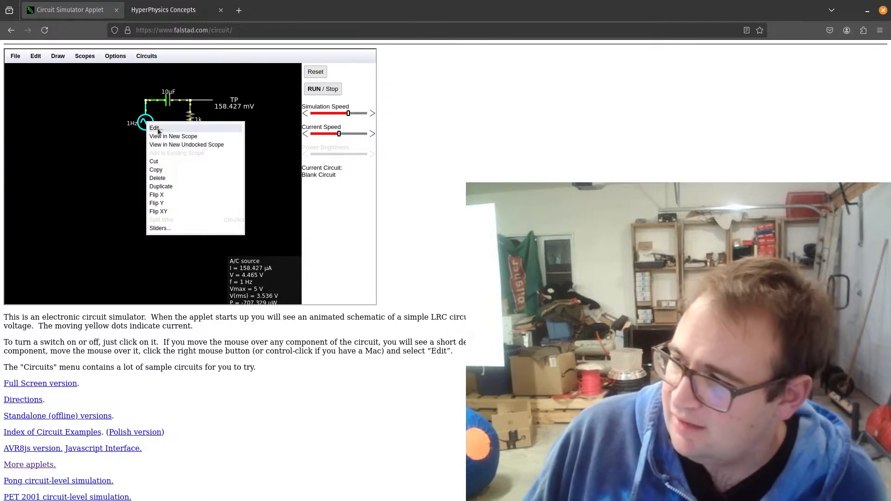
click(283, 113)
- Show the test point's signal in a new docked scope
right_click(232, 106)
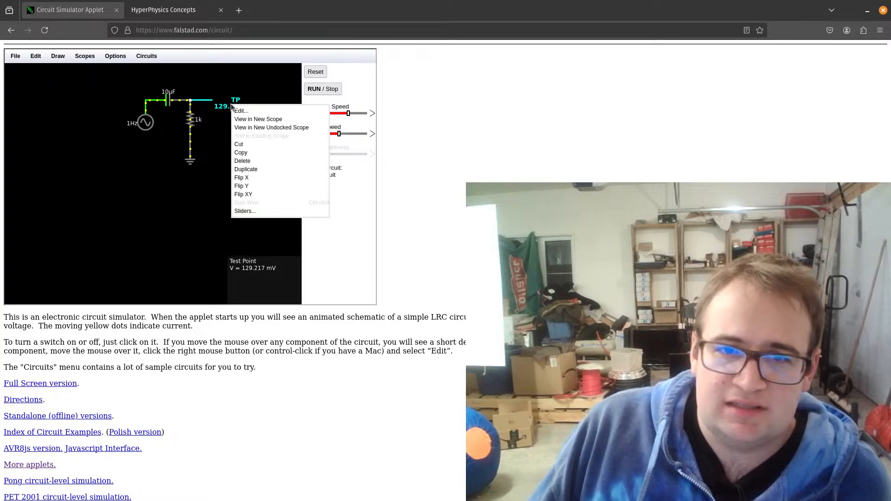
click(255, 119)
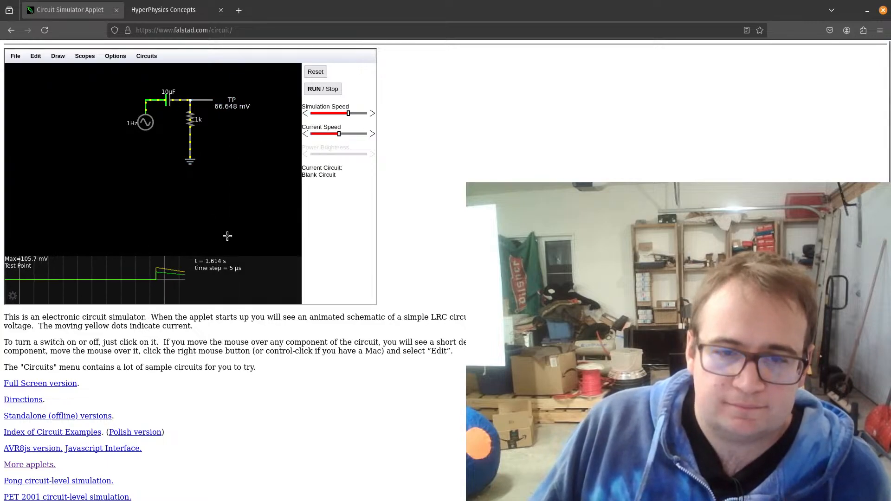
- Set the A/C source's frequency to 1k Hz and apply it
right_click(144, 126)
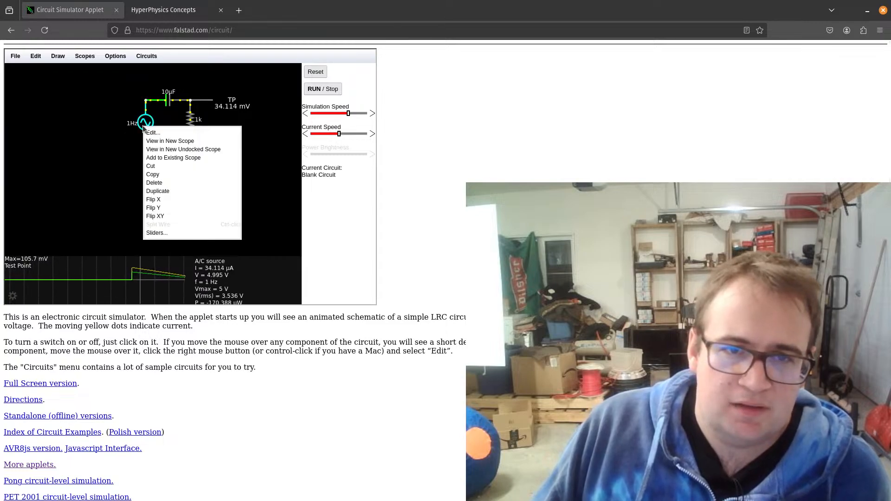
click(150, 133)
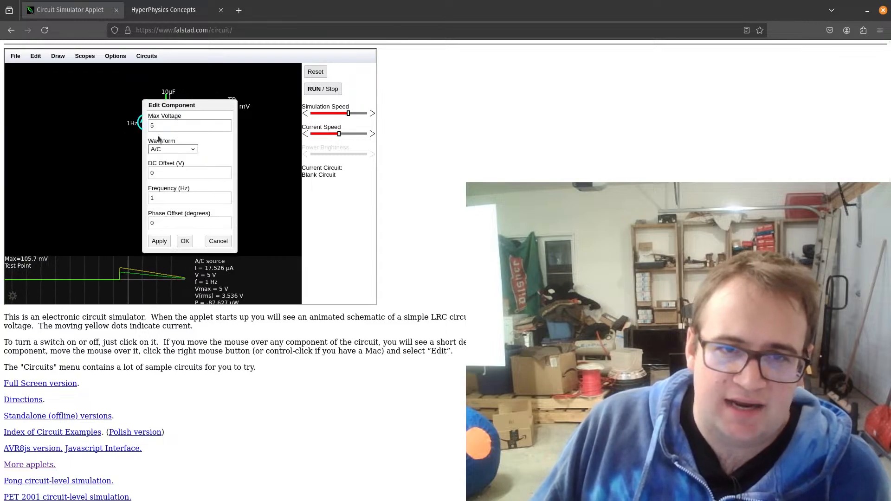
click(156, 198)
text(k)
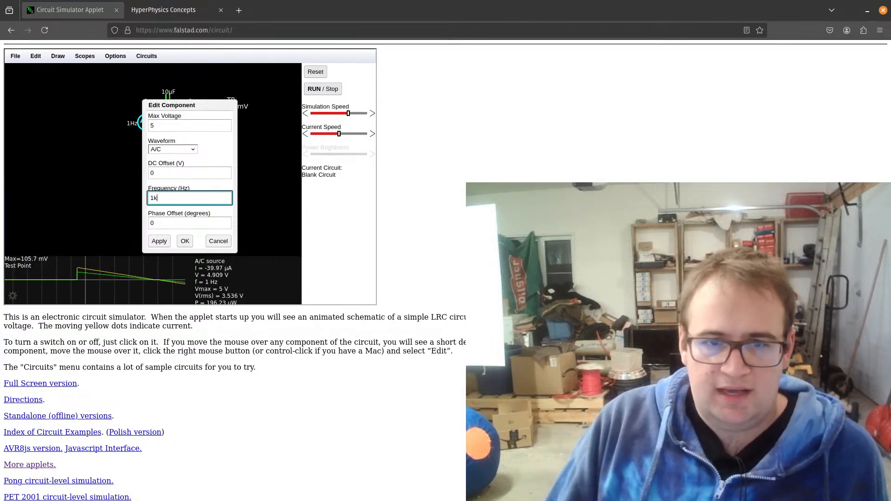
click(163, 242)
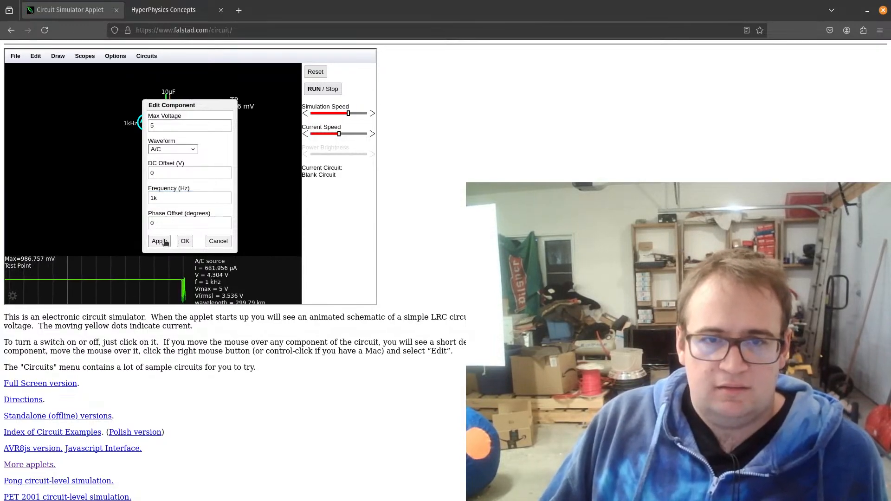
- Accept the AC source settings, slow down the simulation and set the test point scope's horizontal scale to 1 ms/div
click(191, 242)
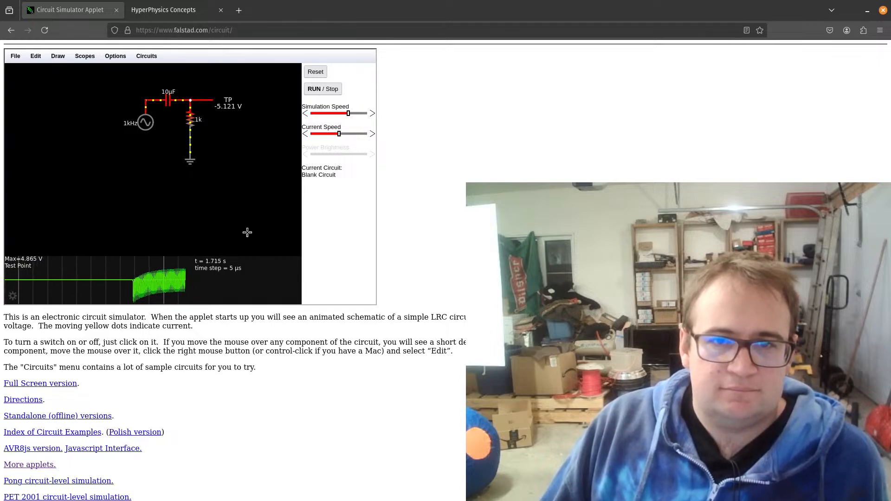
drag(347, 116, 327, 116)
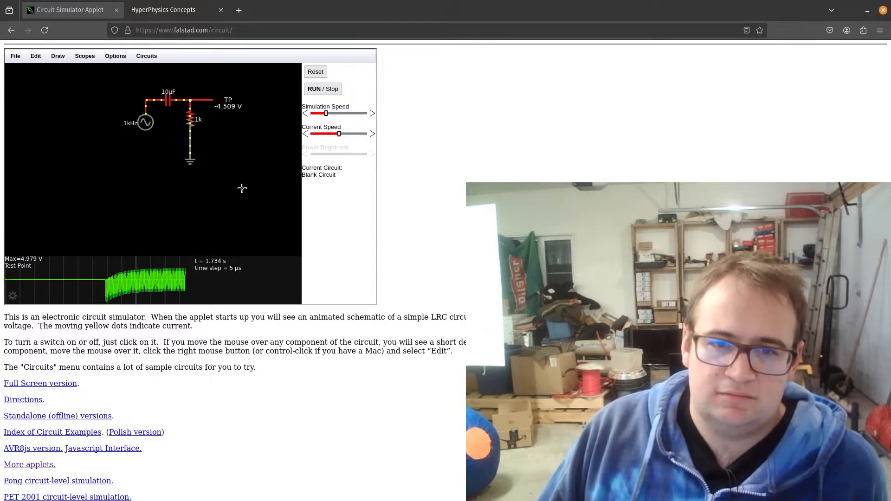
click(12, 296)
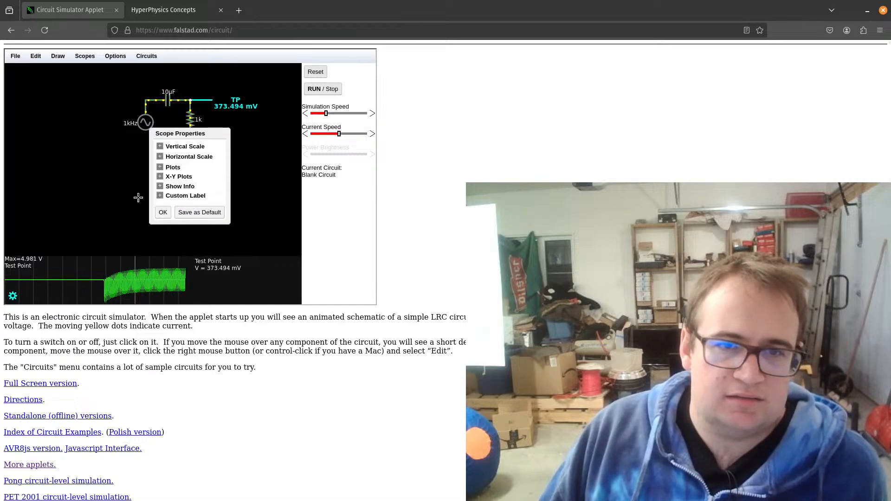
click(160, 157)
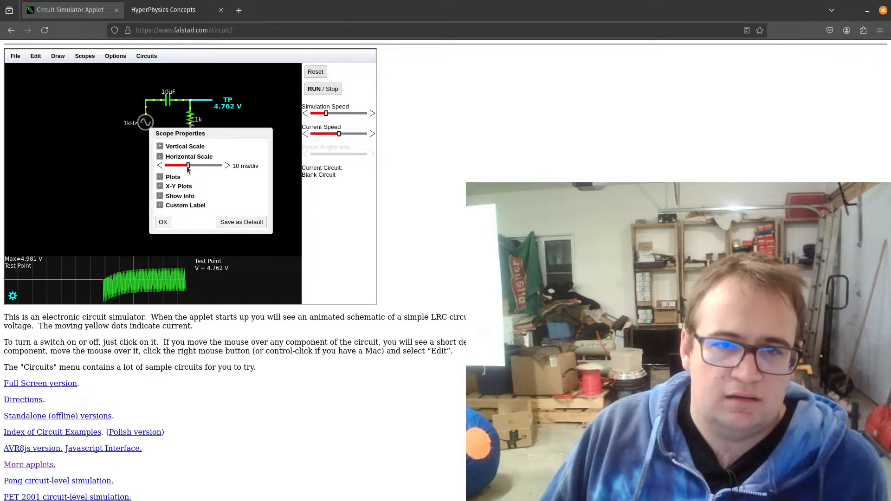
click(181, 165)
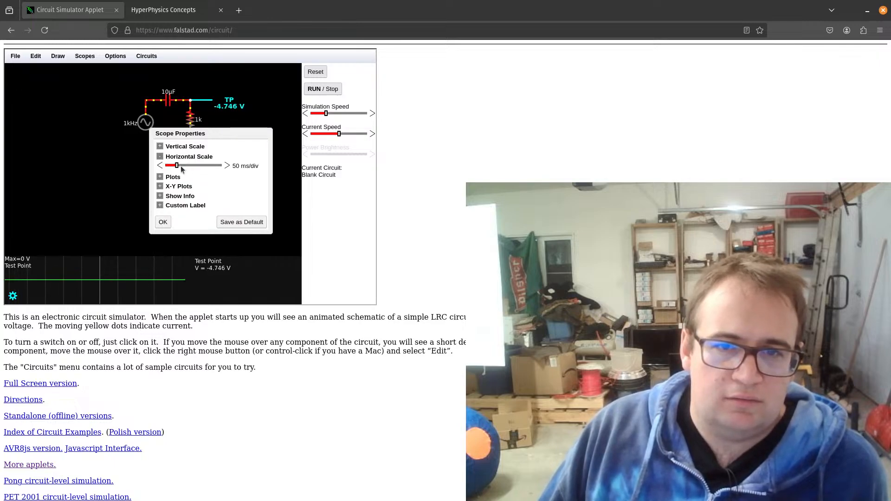
drag(182, 166, 210, 169)
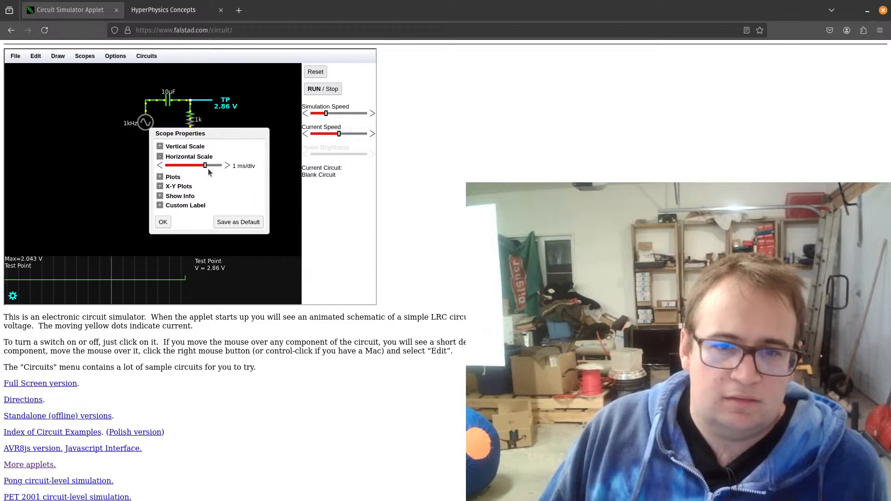
click(168, 222)
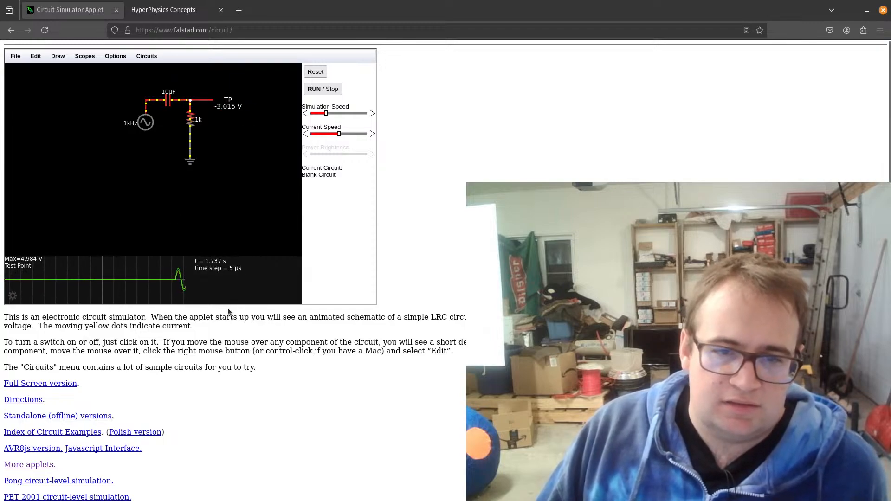
- Set the AC source's frequency to 20 Hz and raise the simulation speed slightly
mouse_move(181, 278)
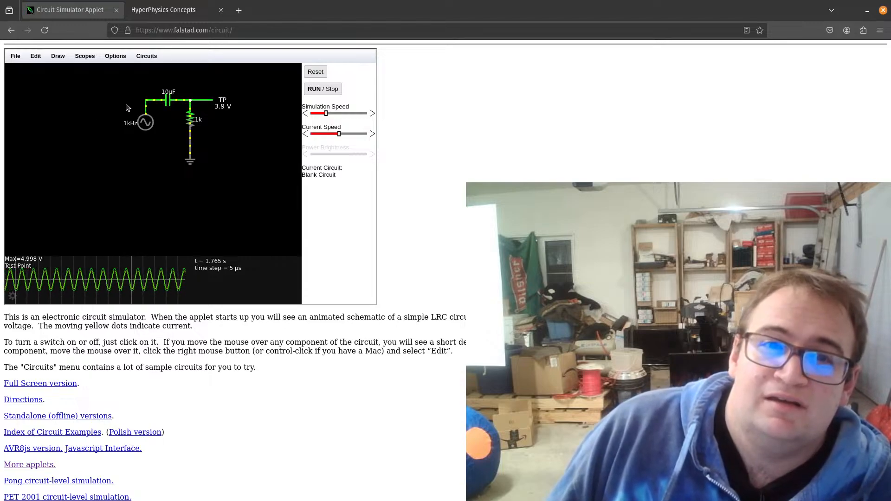
mouse_move(150, 129)
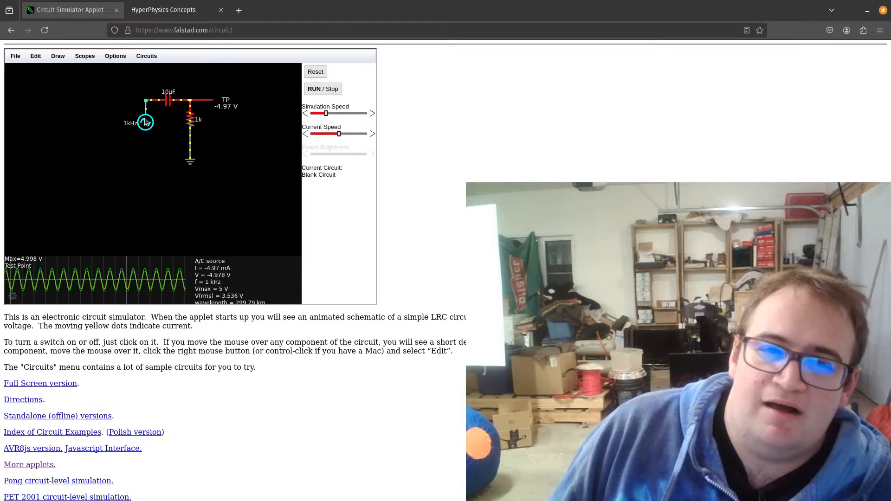
right_click(145, 120)
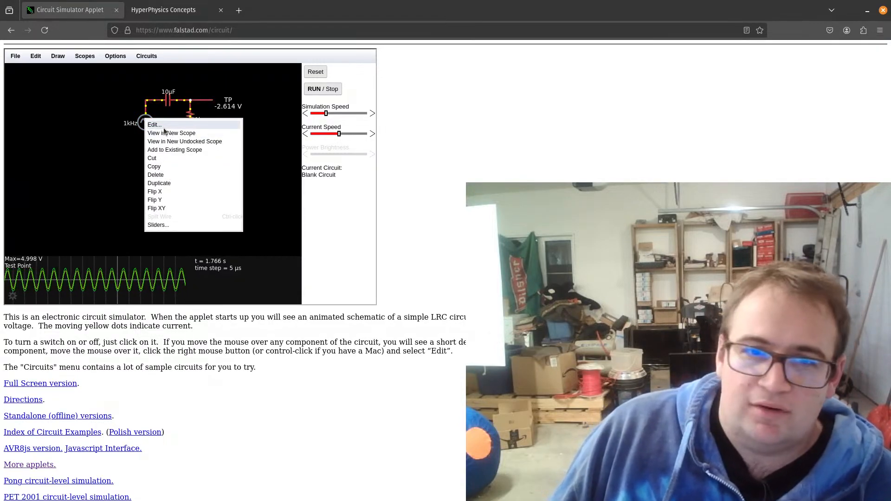
click(188, 124)
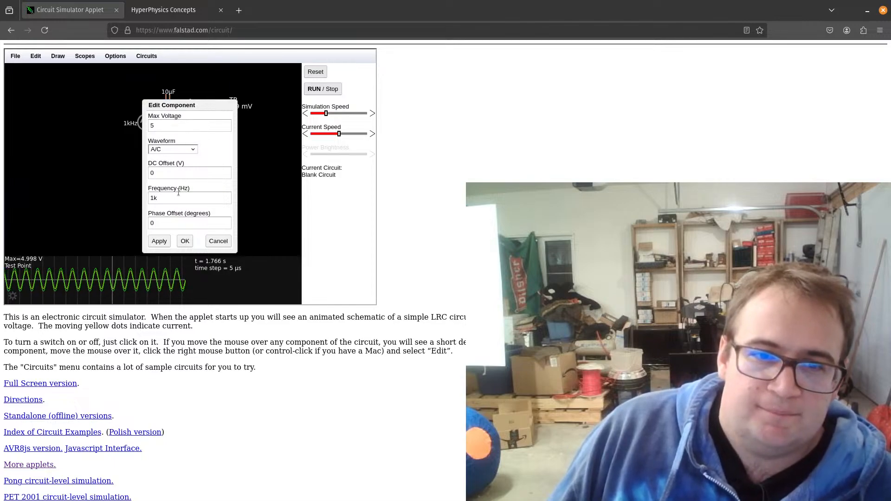
drag(179, 192, 106, 186)
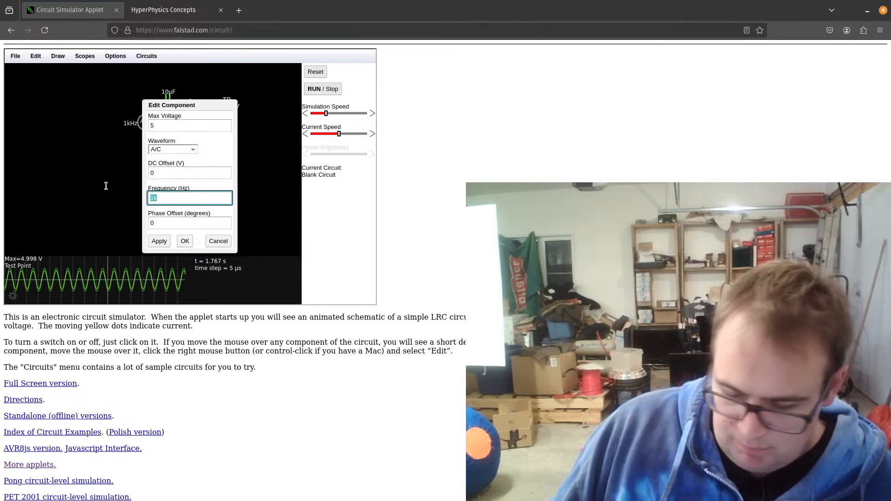
text(20)
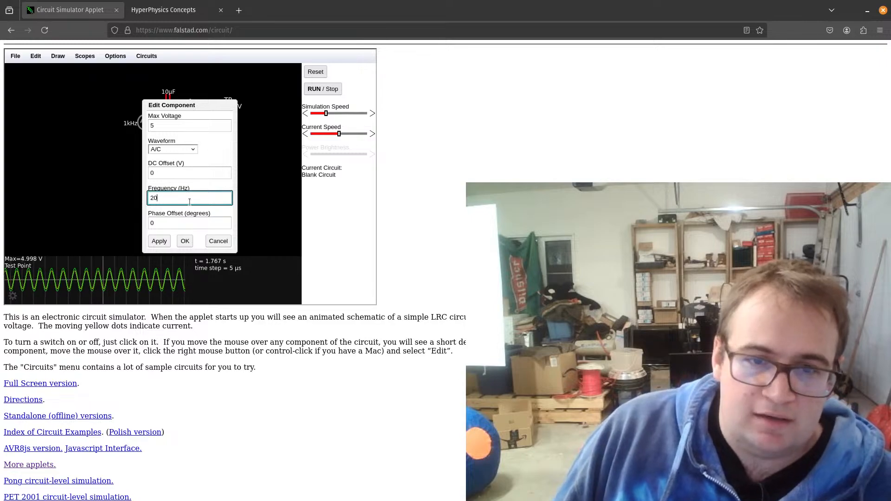
click(159, 241)
click(184, 242)
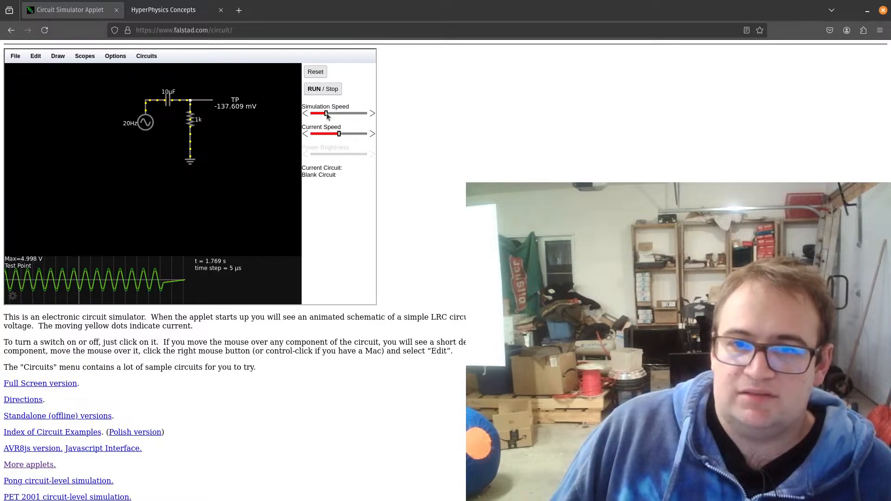
drag(326, 114, 327, 114)
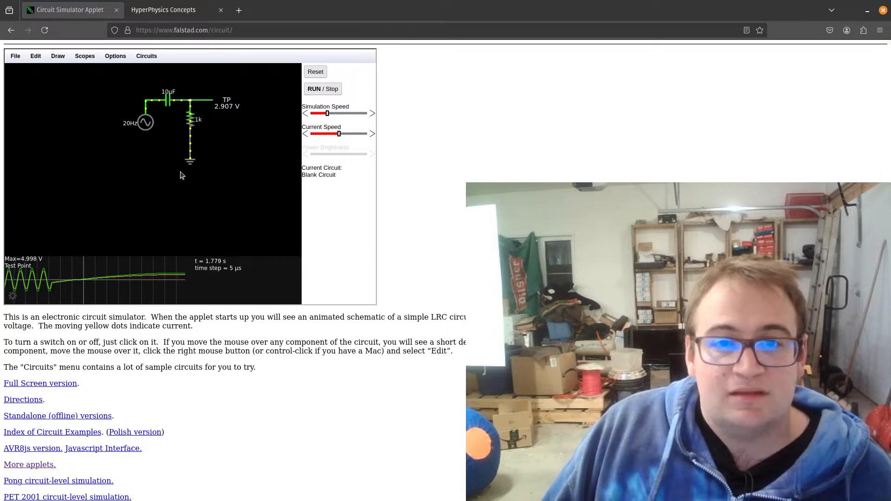
- Set the AC source's frequency to 25 Hz and briefly speed up the simulation before slowing it again
right_click(147, 123)
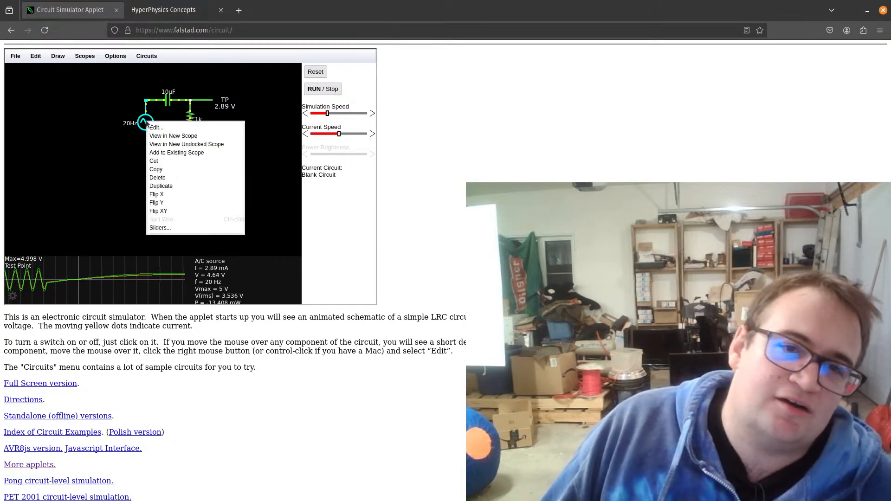
click(163, 127)
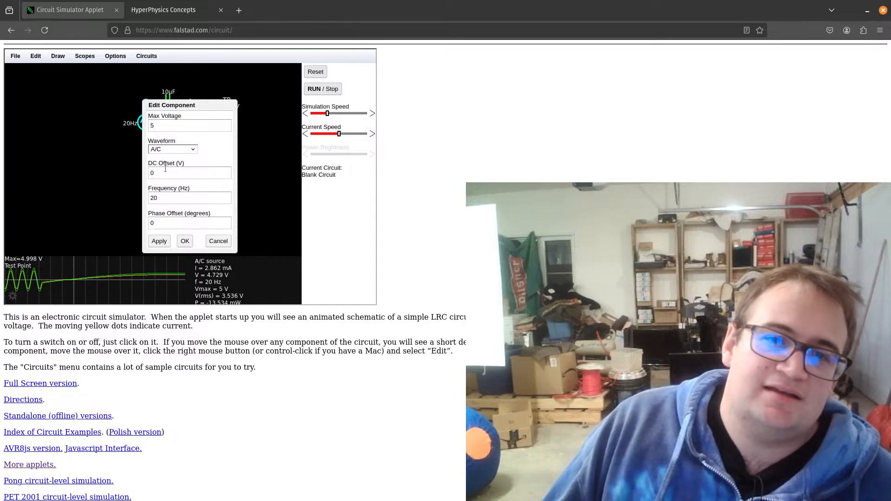
double_click(171, 198)
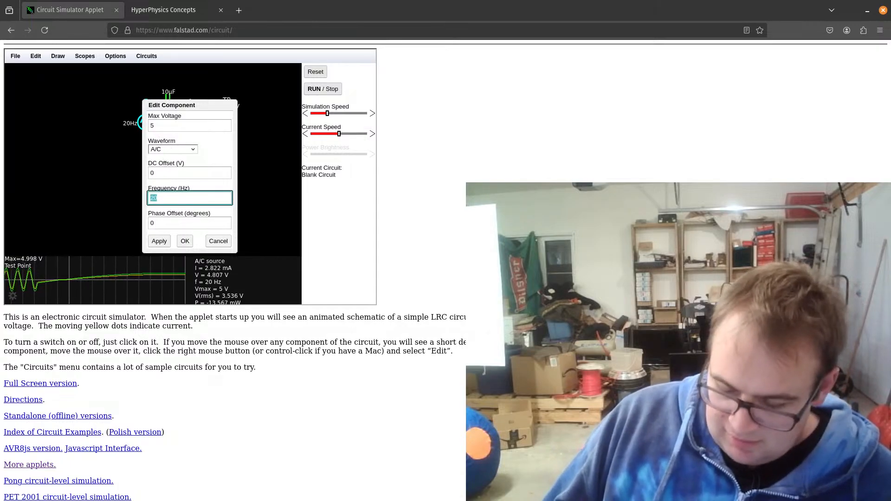
text(25)
click(160, 242)
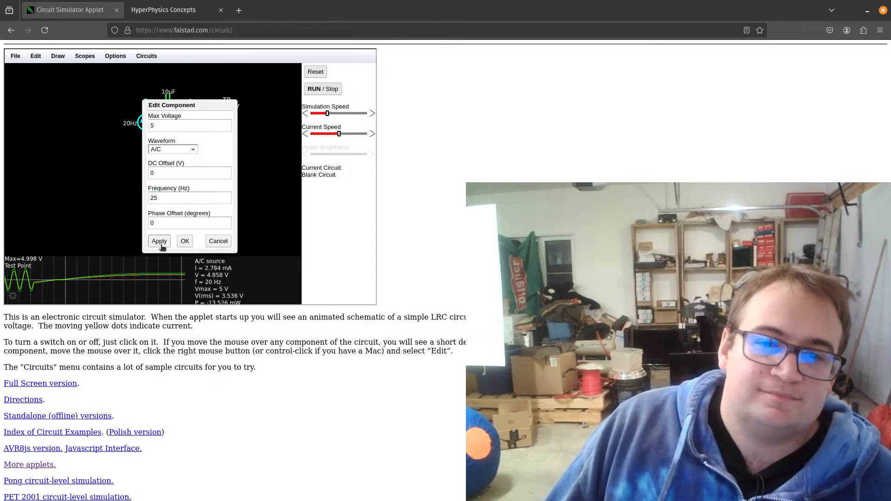
click(184, 241)
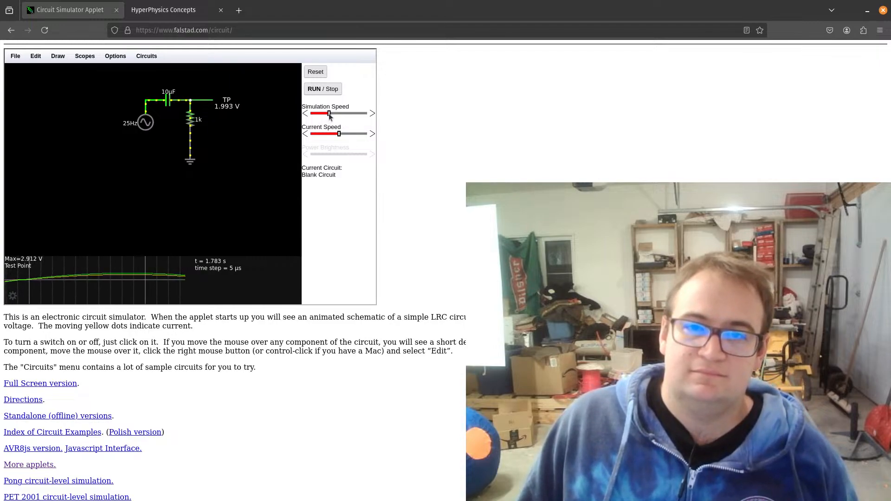
drag(330, 115, 332, 116)
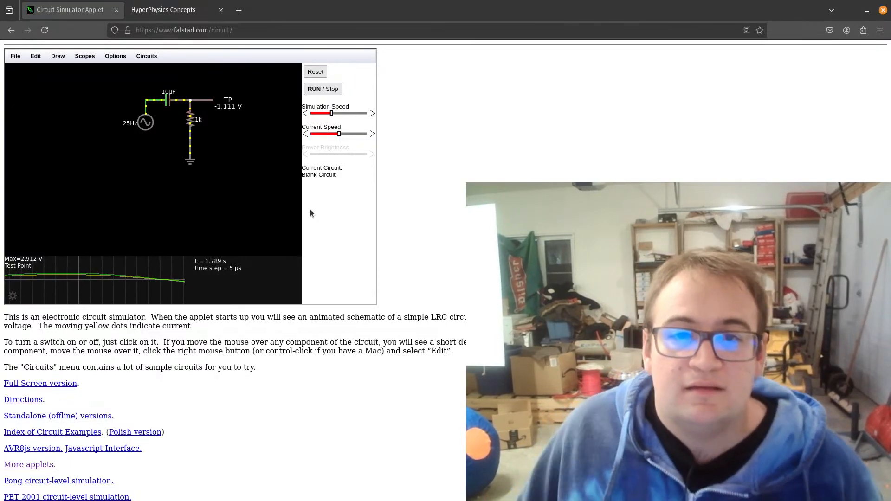
drag(332, 113, 329, 113)
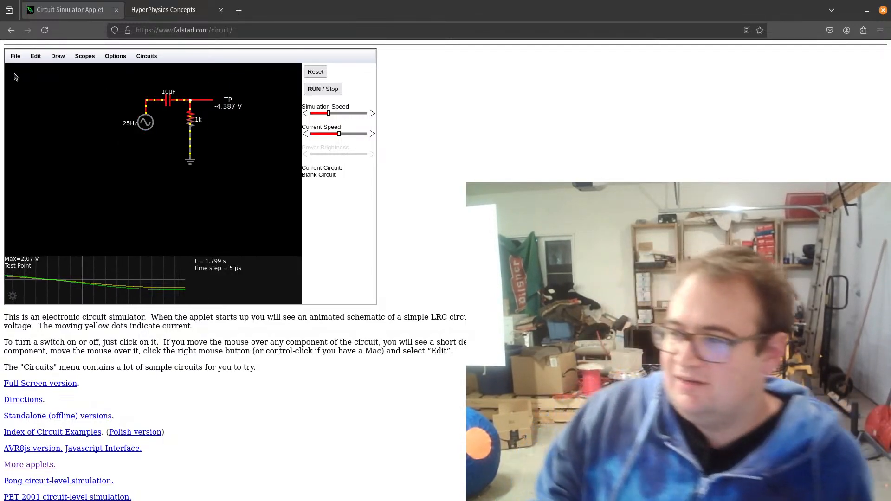
- Set the AC source's frequency to 22 Hz and reduce the simulation speed
right_click(146, 125)
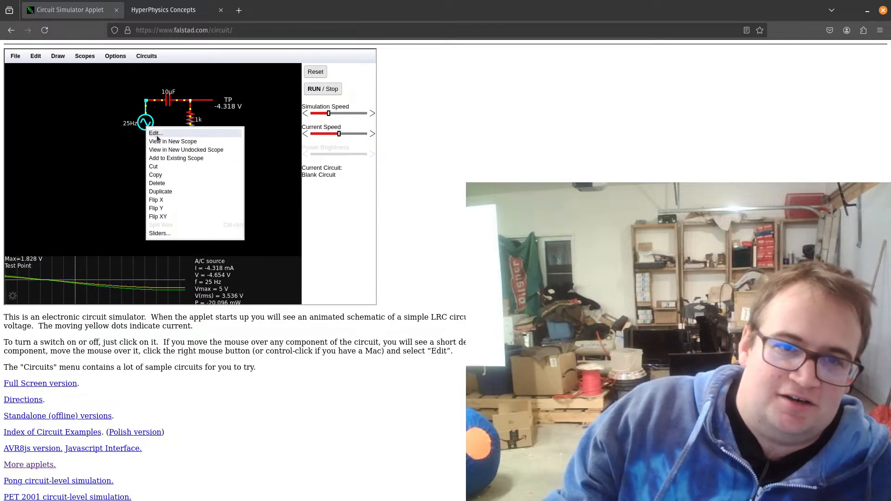
click(157, 135)
drag(162, 197, 147, 198)
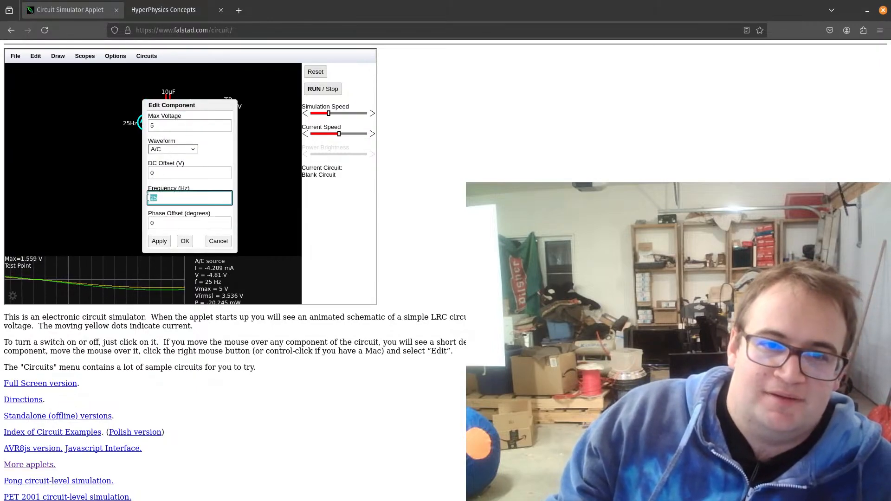
text(22)
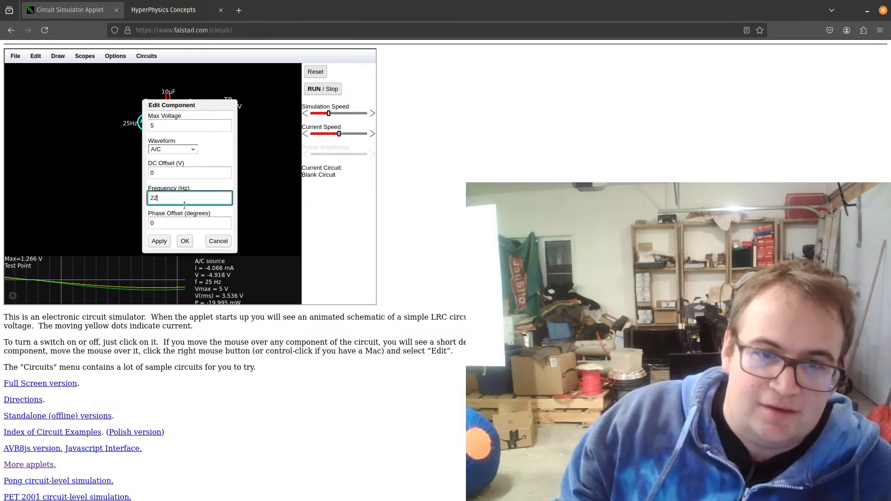
click(185, 241)
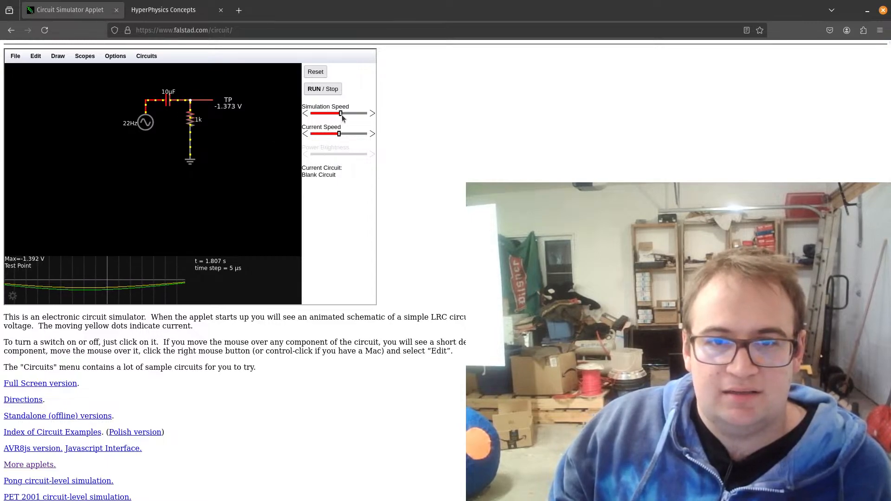
drag(341, 114, 328, 114)
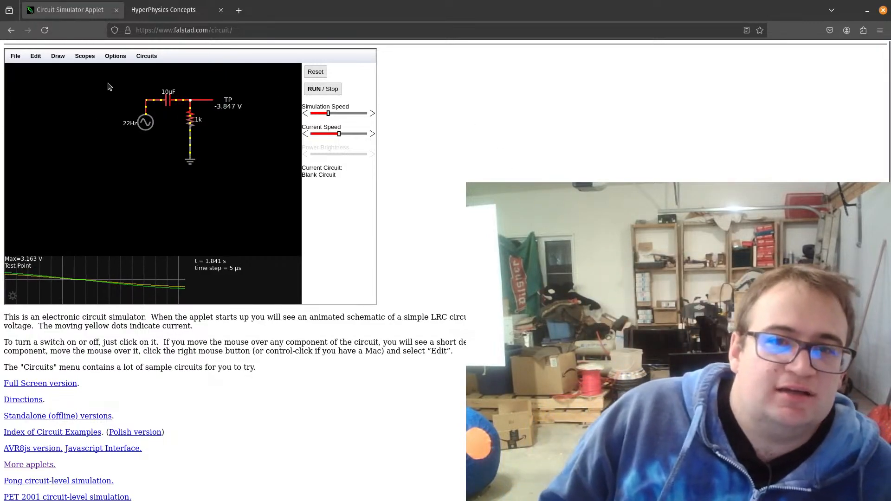
- Delete the entire RC circuit, including the AC source, capacitor, resistor, ground and test point
drag(108, 83, 250, 151)
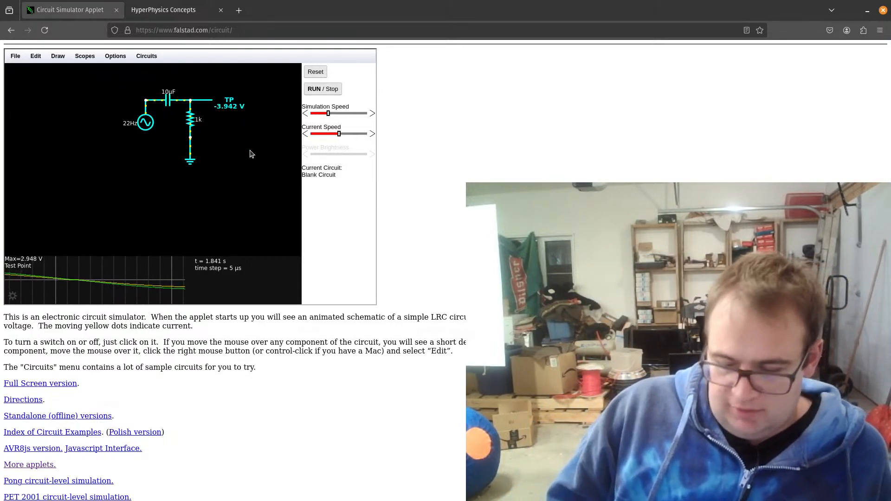
key(Delete)
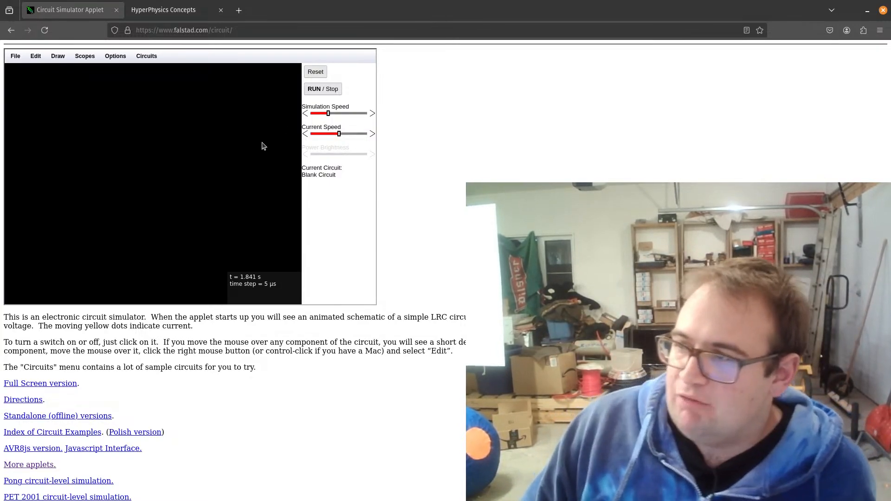
- Place a horizontal 1k resistor on the empty canvas
click(9, 56)
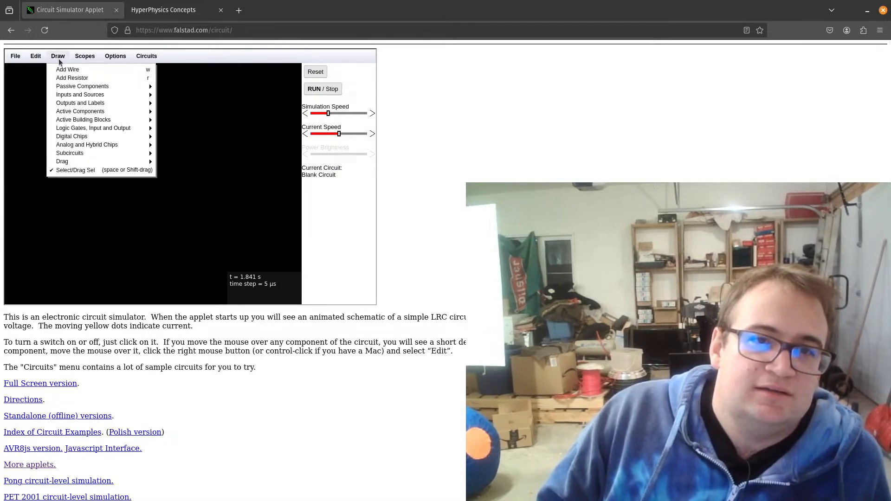
mouse_move(73, 96)
click(85, 77)
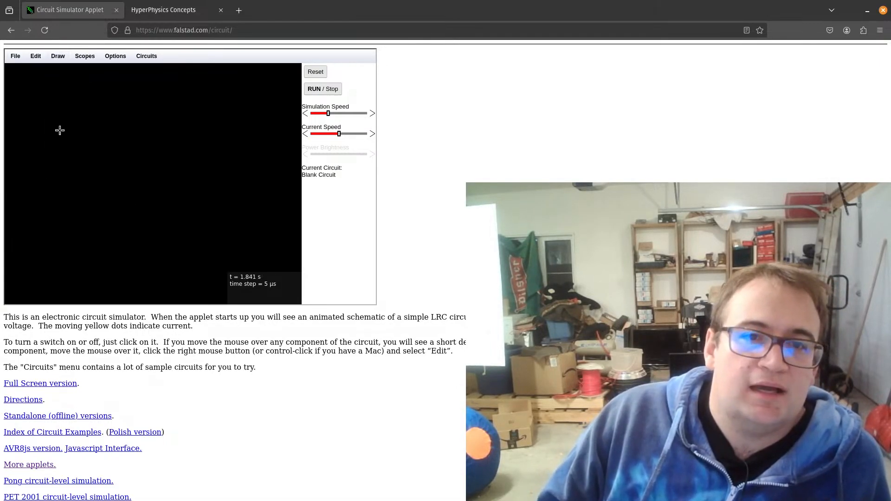
drag(53, 130, 89, 131)
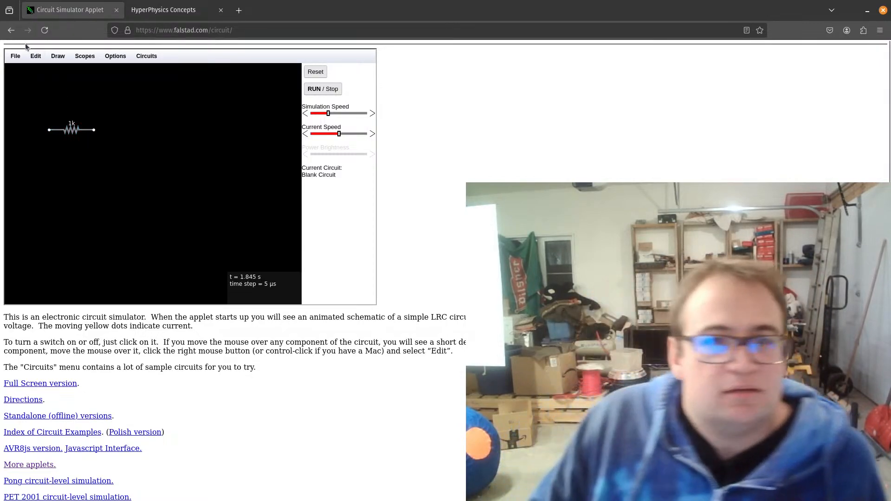
- Add a bipolar NPN transistor with its base connected to the free right end of the 1k resistor
click(58, 55)
mouse_move(82, 105)
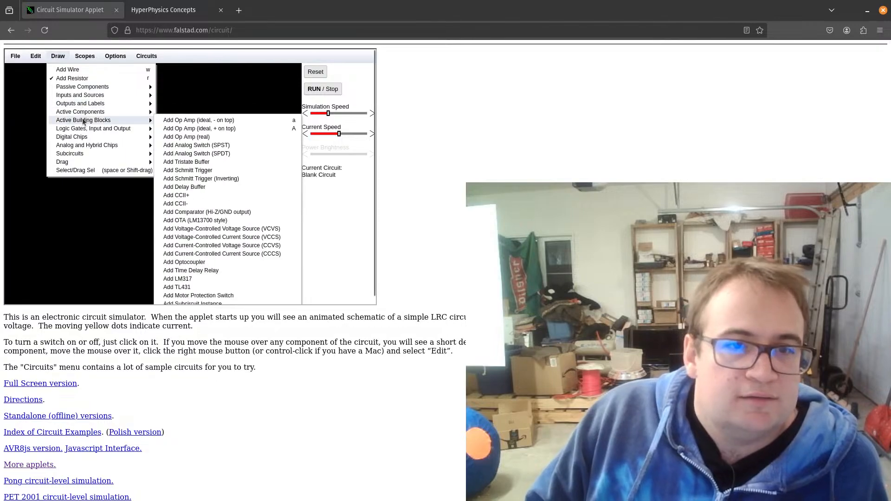
mouse_move(93, 119)
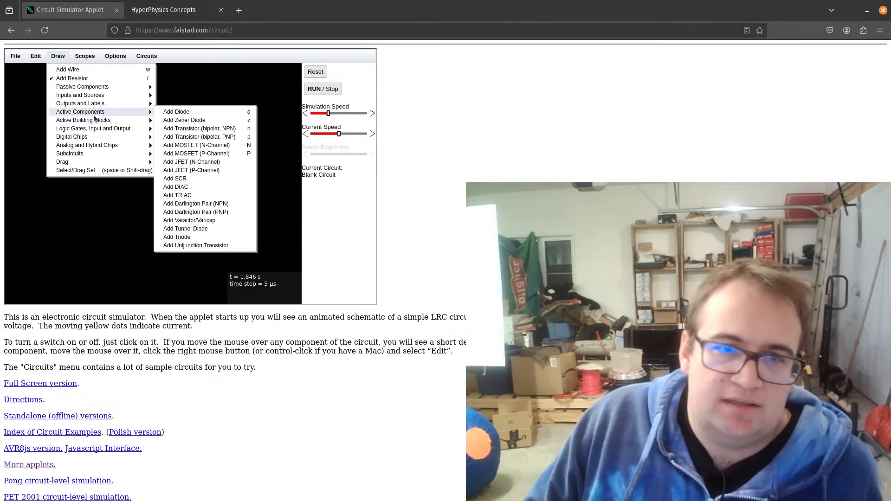
click(232, 128)
drag(97, 129, 109, 131)
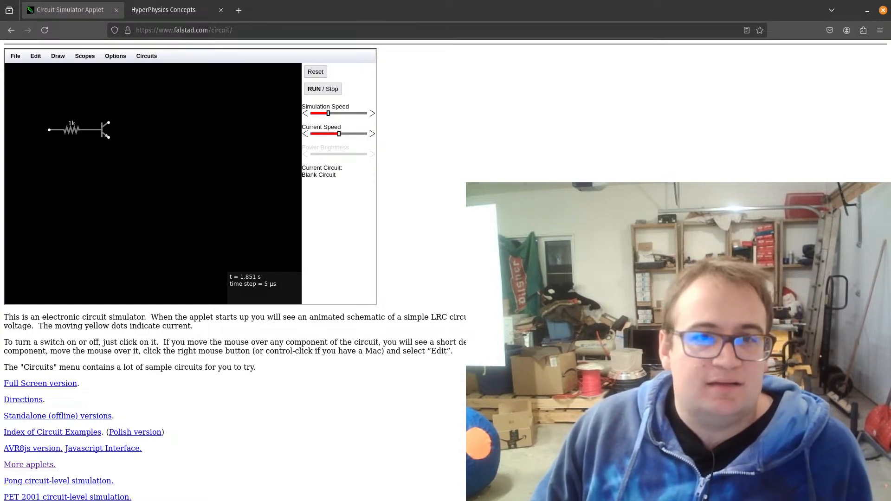
- Add a vertical 1k resistor upward from the NPN transistor's collector and delete the stray resistor beside it
click(58, 56)
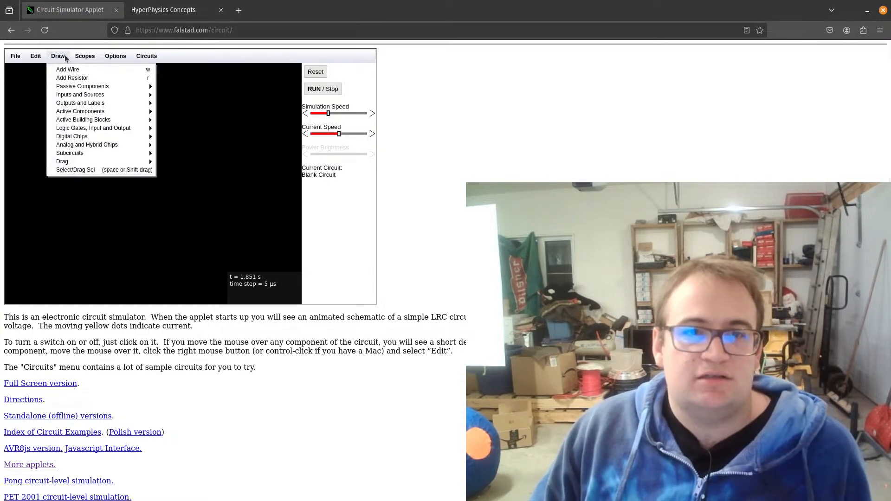
click(70, 78)
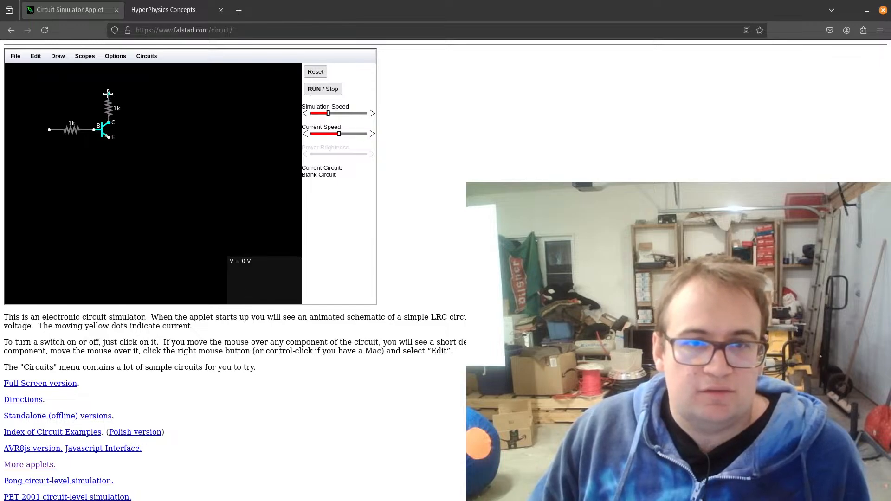
mouse_move(28, 79)
mouse_down()
mouse_move(99, 112)
mouse_move(50, 81)
mouse_up()
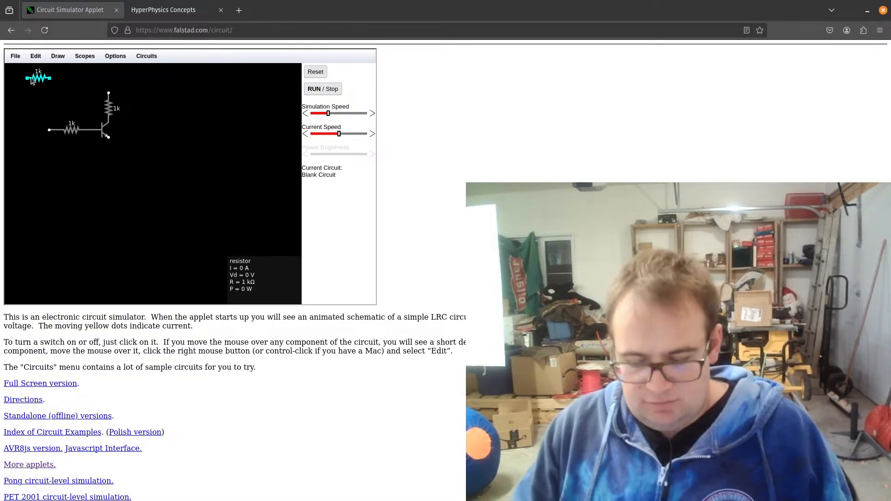
key(Delete)
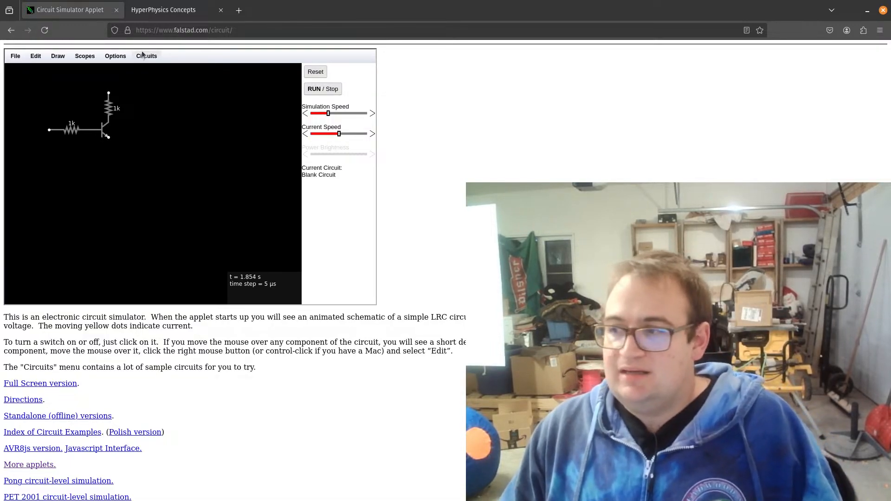
- Select both resistors and the NPN transistor together and move them down to free space above
drag(42, 82, 164, 163)
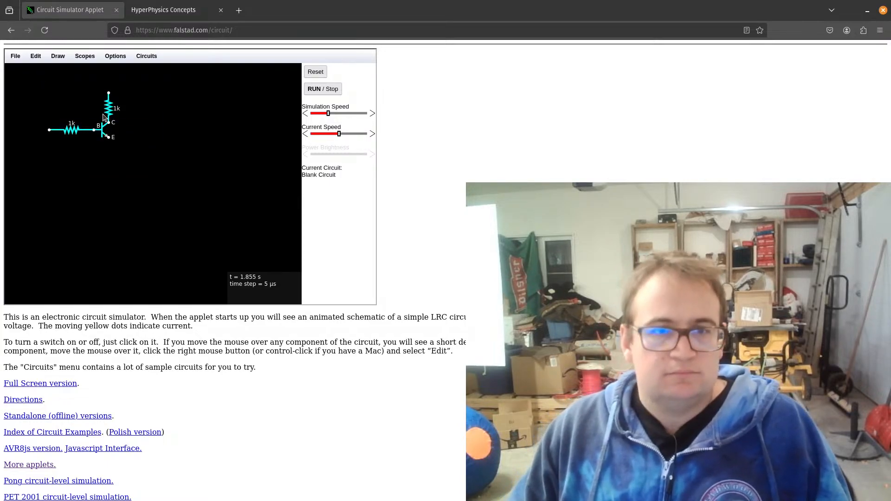
drag(103, 114, 98, 149)
drag(142, 90, 30, 157)
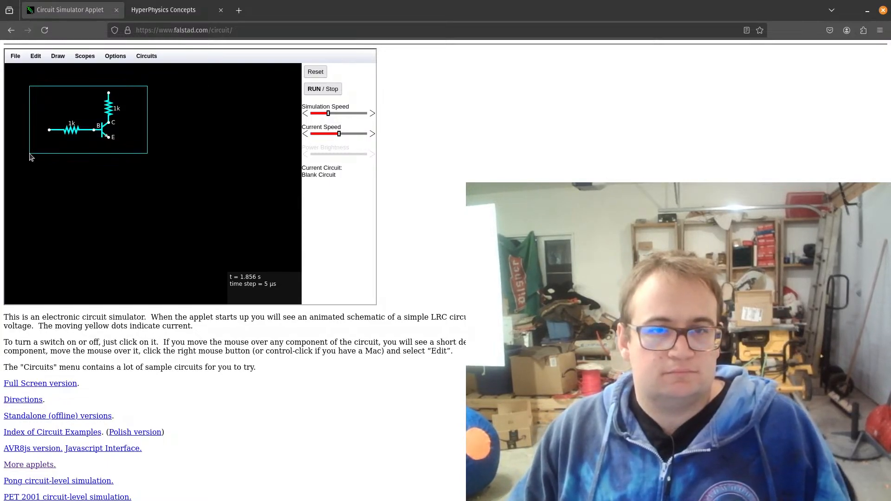
drag(101, 132, 101, 162)
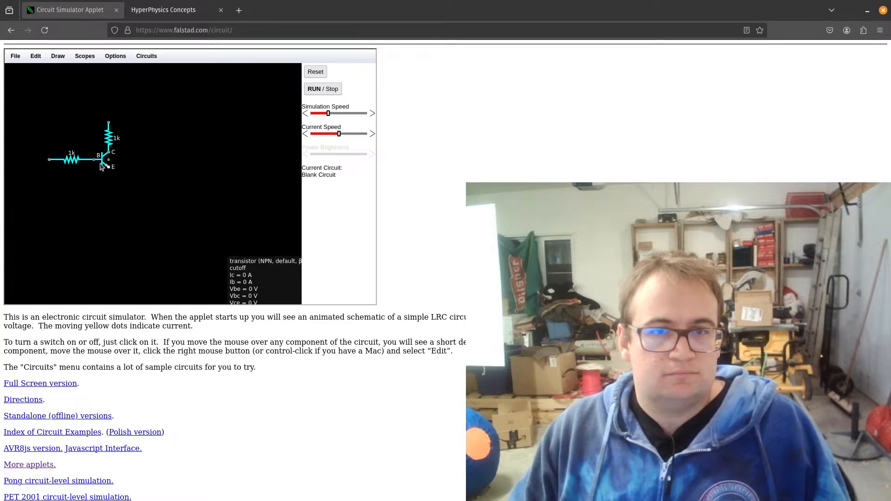
click(140, 171)
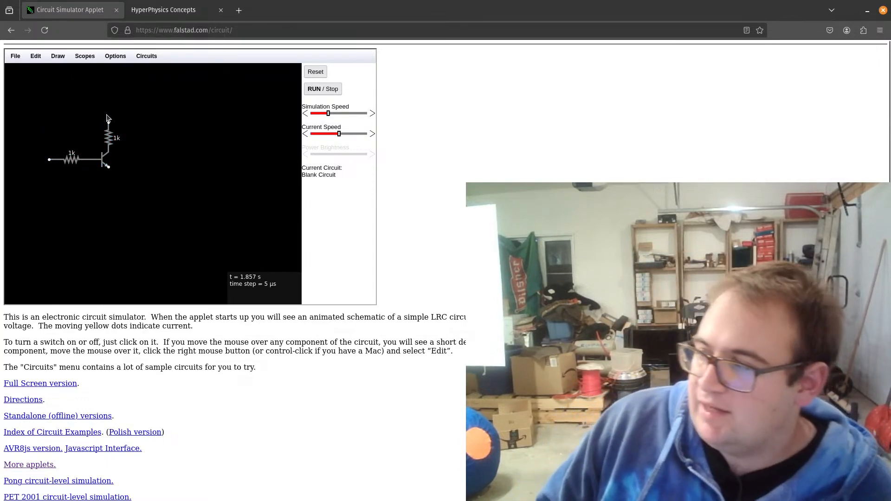
- Add a second vertical 1k resistor in series above the collector resistor
click(53, 57)
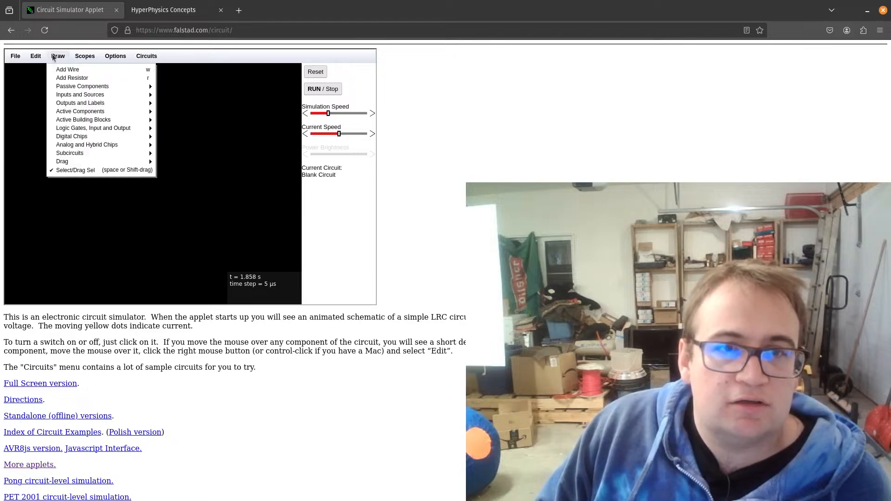
click(69, 76)
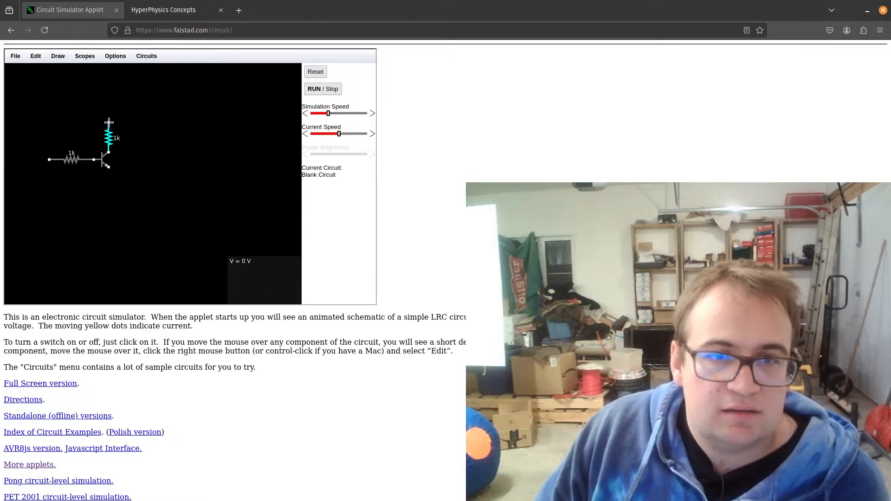
drag(108, 122, 106, 84)
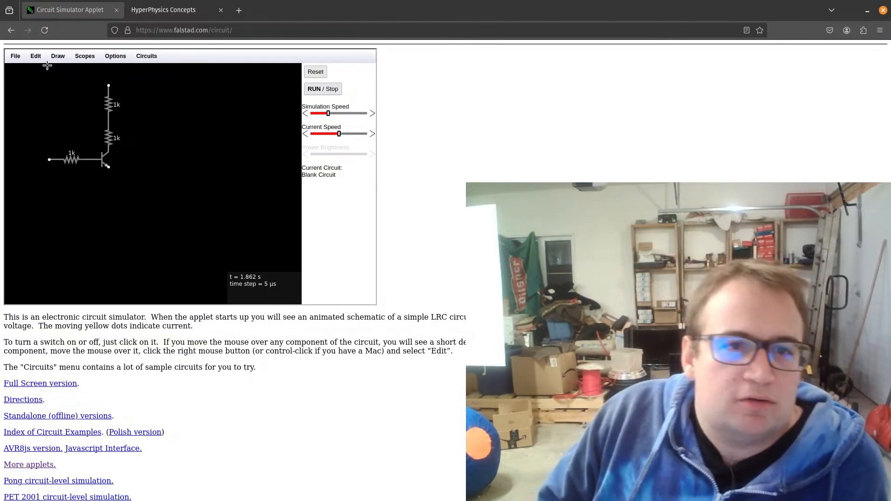
- Add a bipolar PNP transistor with its base at the junction of the two vertical resistors, and delete the extra PNP transistor
click(58, 56)
mouse_move(88, 107)
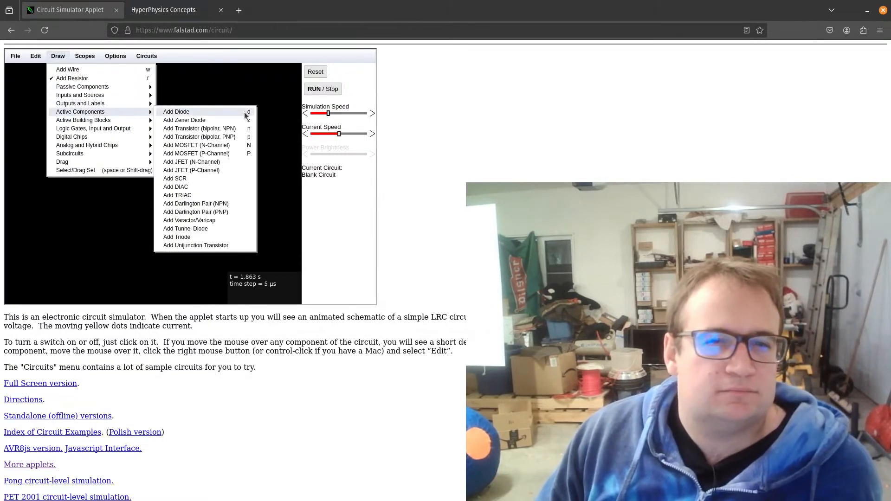
click(236, 137)
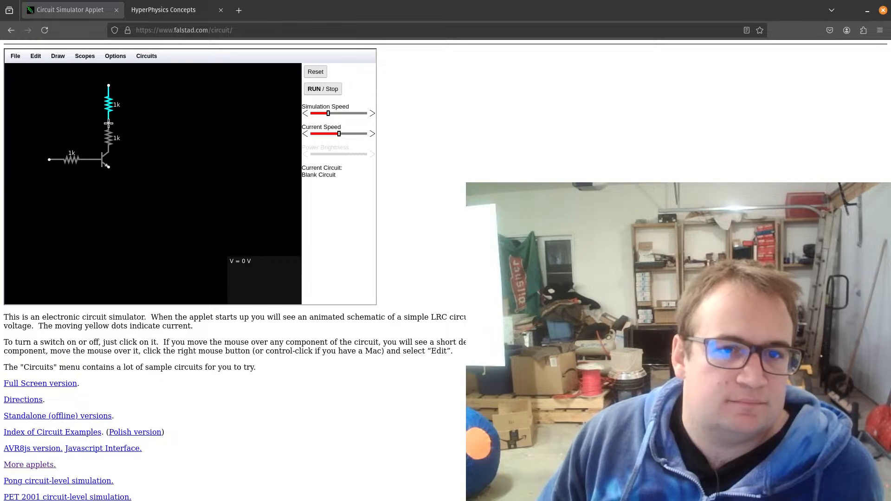
drag(109, 123, 191, 127)
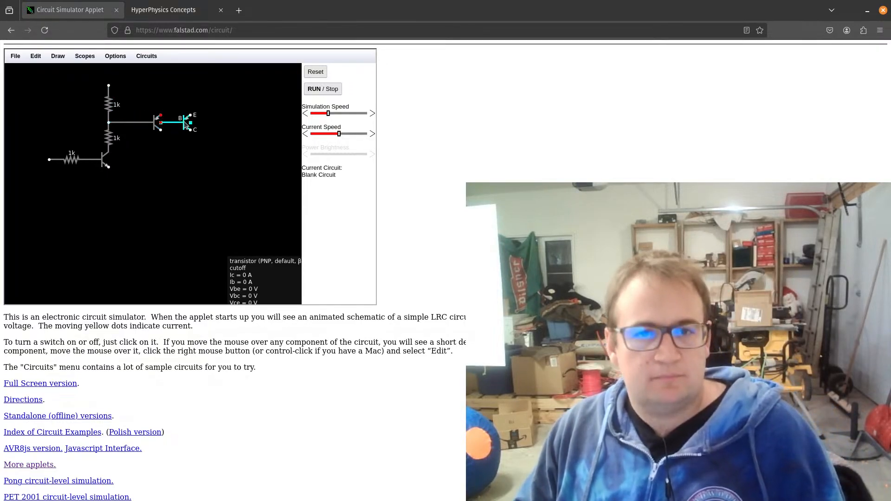
key(Delete)
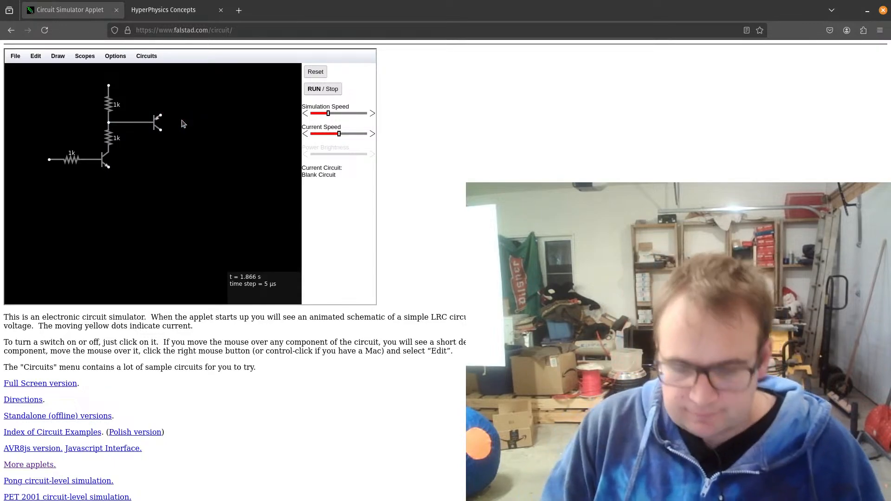
click(203, 5)
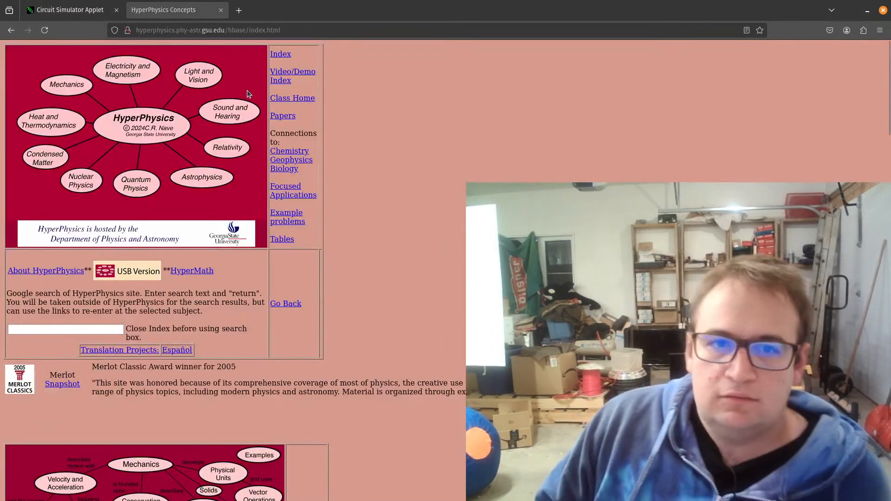
click(90, 13)
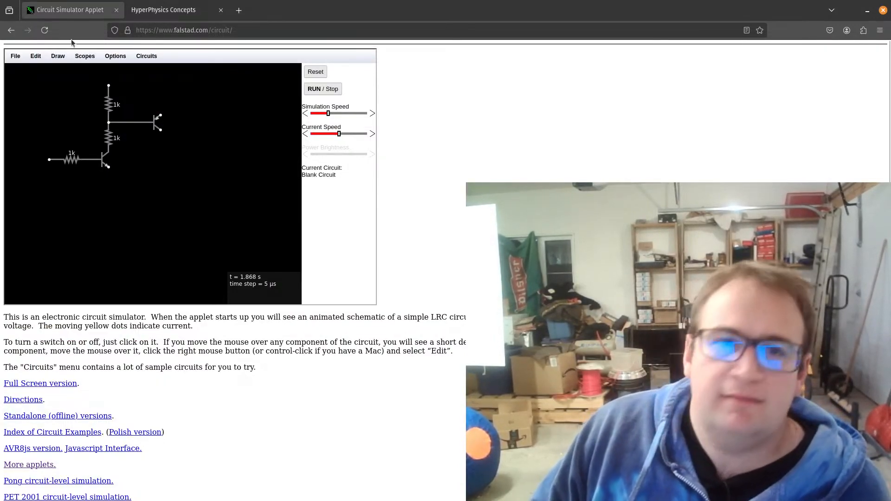
- Run a wire upward from the PNP transistor's emitter and attach a one-terminal +5V voltage source to its upper end
click(57, 56)
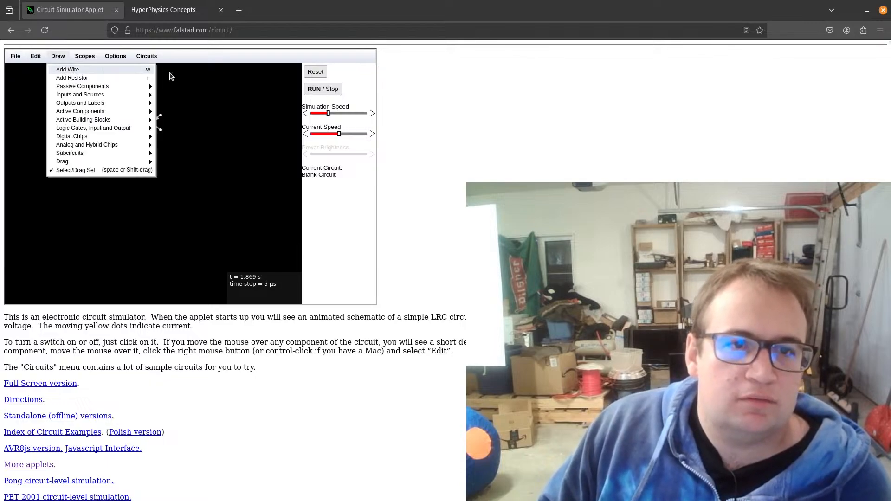
click(84, 70)
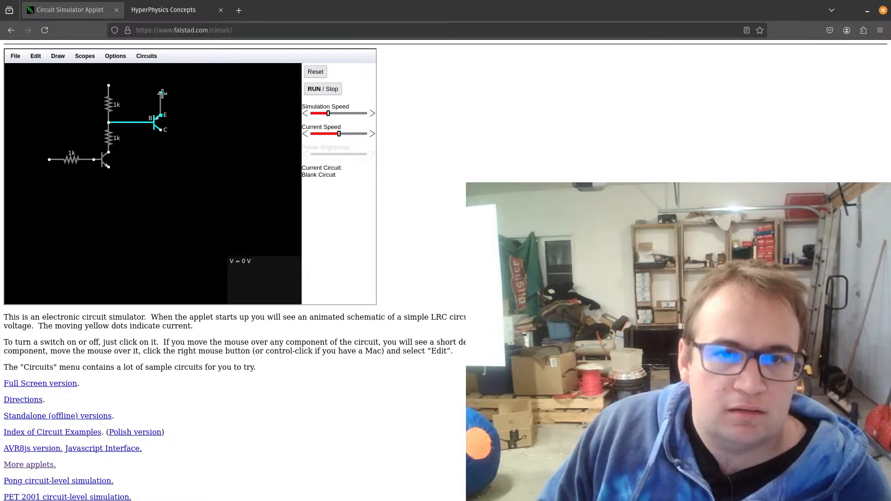
click(63, 57)
mouse_move(82, 107)
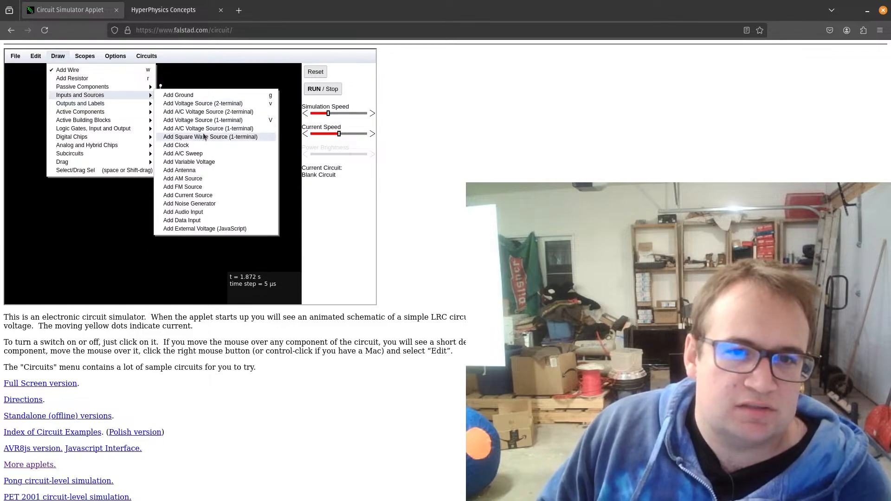
click(200, 119)
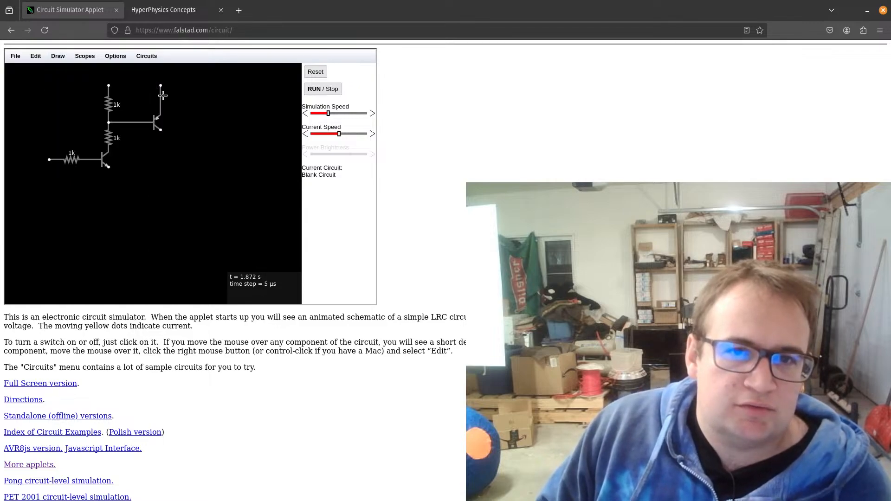
drag(182, 88, 179, 90)
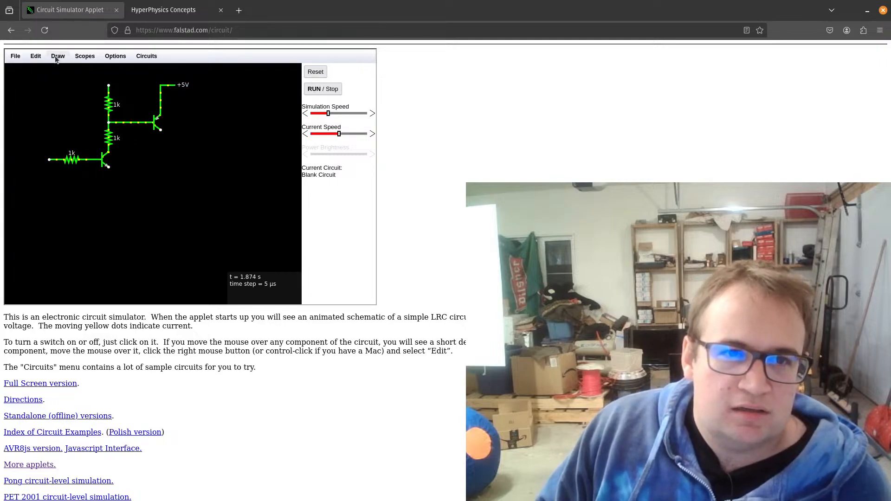
- Wire the upper end of the upper vertical resistor to the +5V node above the PNP transistor
click(57, 57)
click(70, 72)
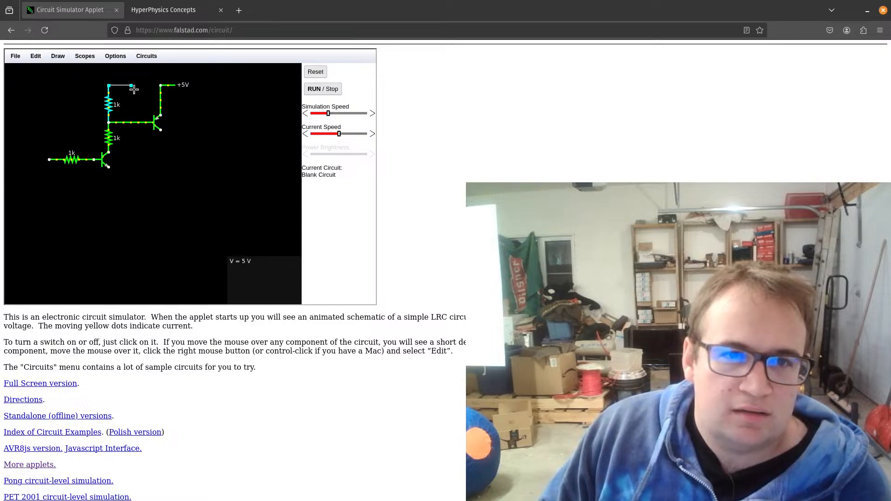
drag(161, 86, 161, 85)
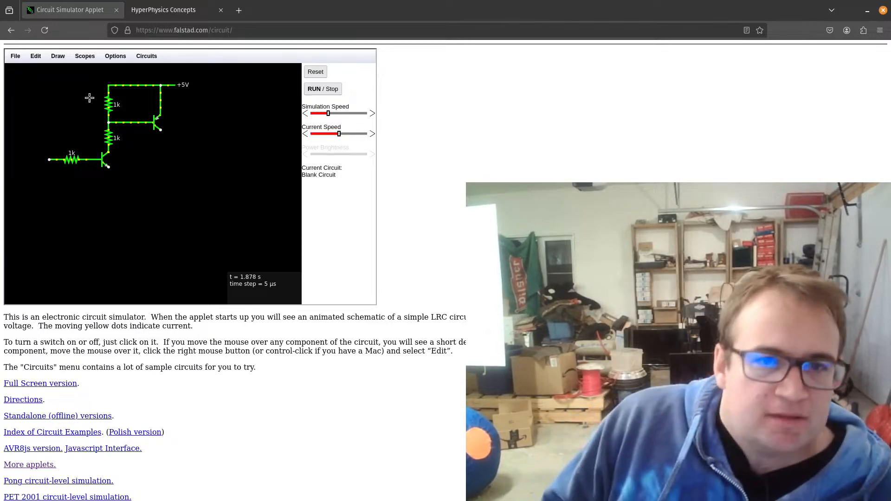
- Add a vertical 1k resistor below the PNP transistor's collector and an LED pointing downward in series beneath it
click(65, 57)
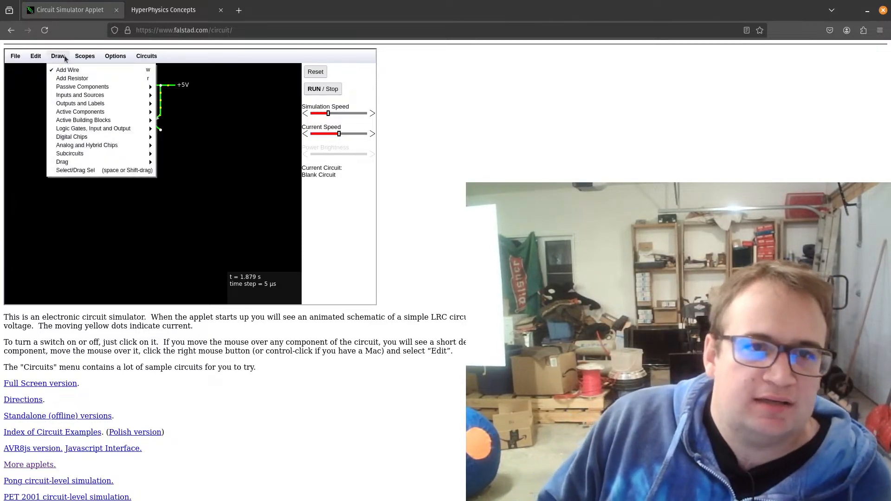
click(78, 79)
mouse_move(161, 132)
mouse_down()
mouse_move(161, 174)
mouse_move(161, 167)
mouse_up()
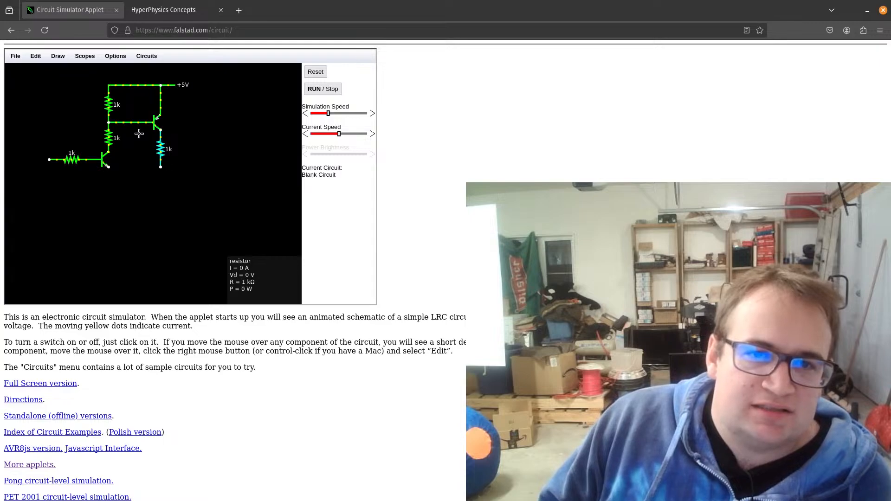
click(58, 56)
mouse_move(73, 88)
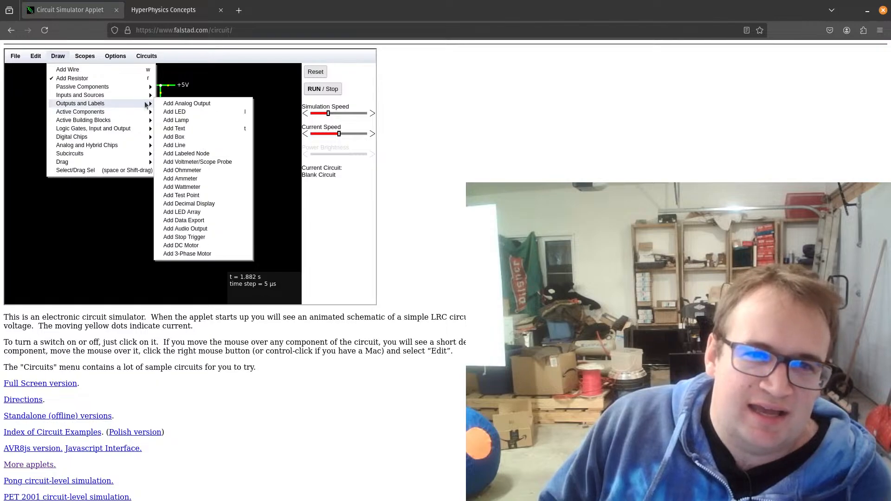
click(178, 112)
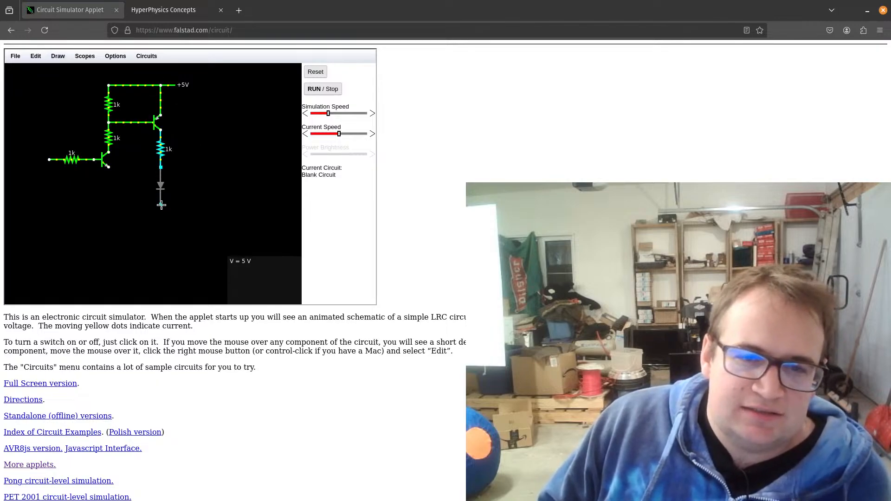
drag(162, 205, 161, 205)
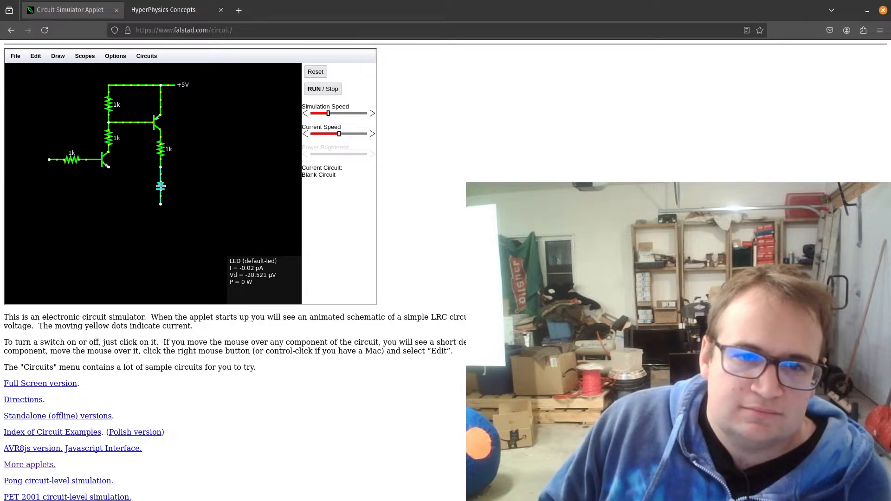
- Add one ground below the LED and another at the NPN transistor's emitter
click(58, 56)
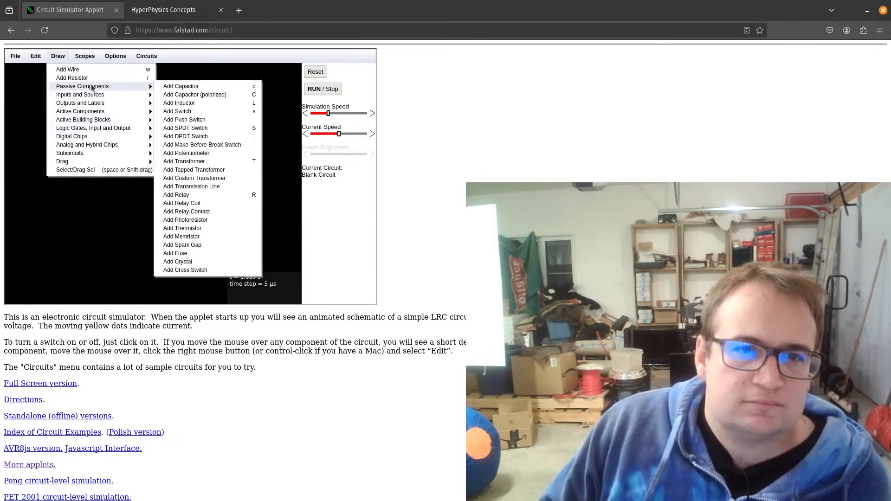
mouse_move(95, 95)
click(178, 94)
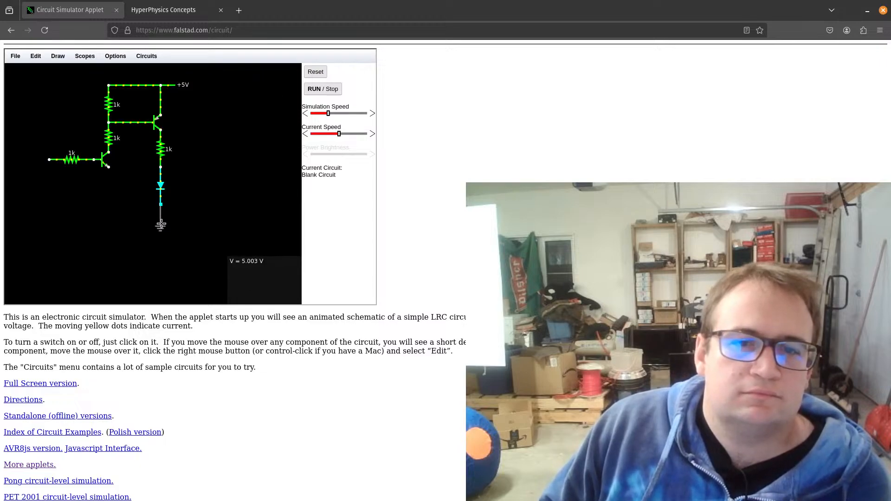
drag(161, 225, 160, 226)
drag(109, 182, 108, 183)
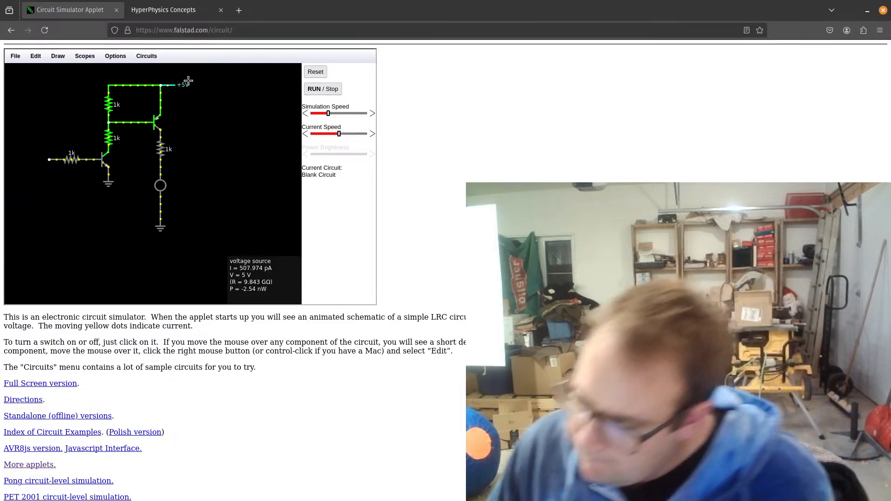
- Attach a one-terminal square wave source pointing downward at the free end of the NPN transistor's base resistor
click(54, 55)
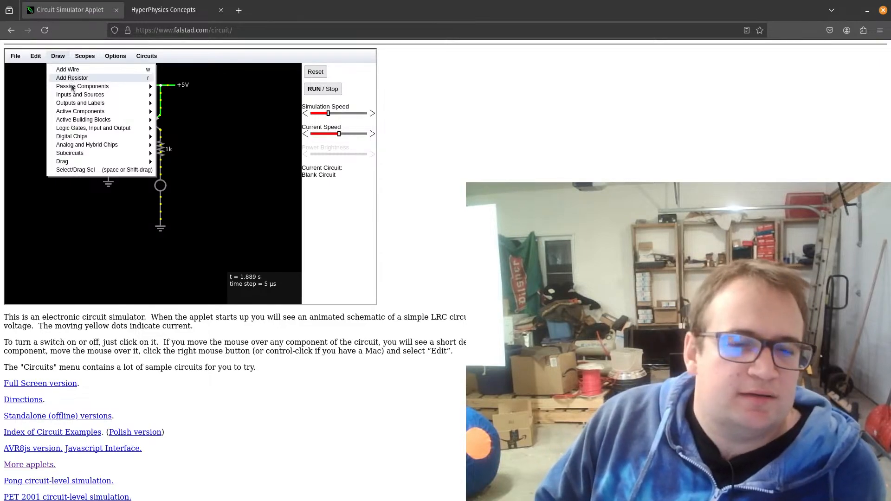
mouse_move(87, 97)
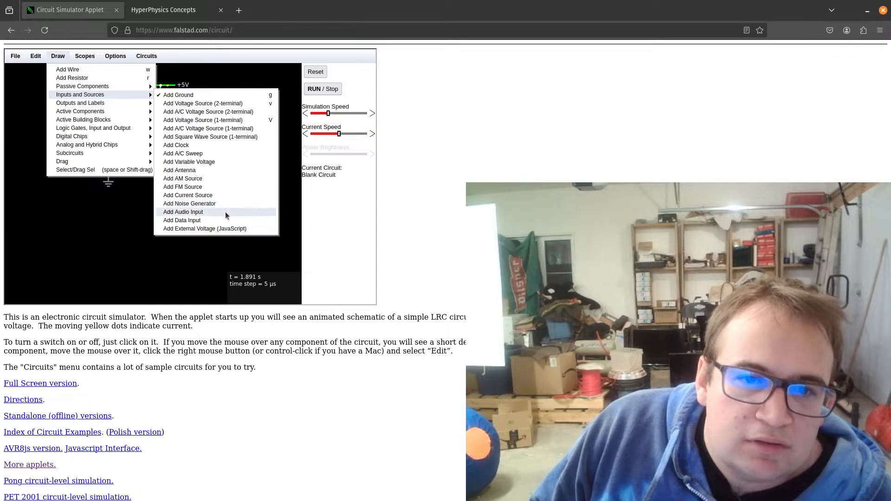
click(227, 137)
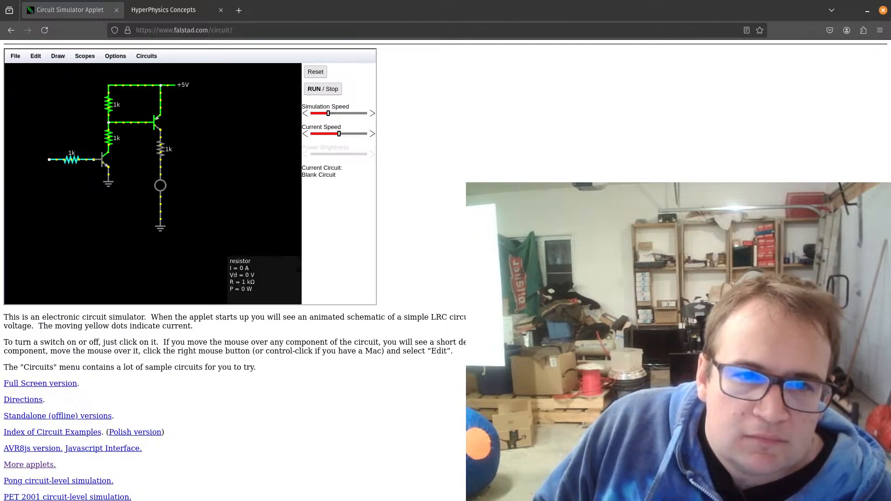
drag(48, 160, 49, 182)
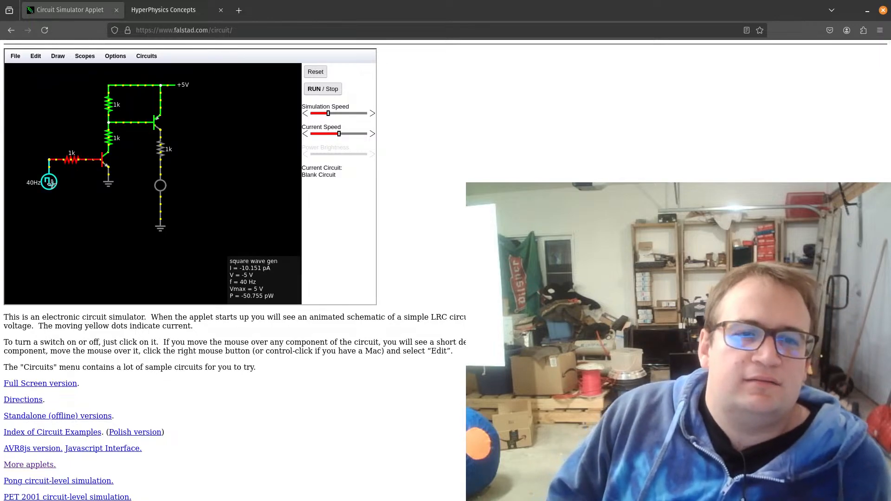
right_click(50, 184)
click(88, 192)
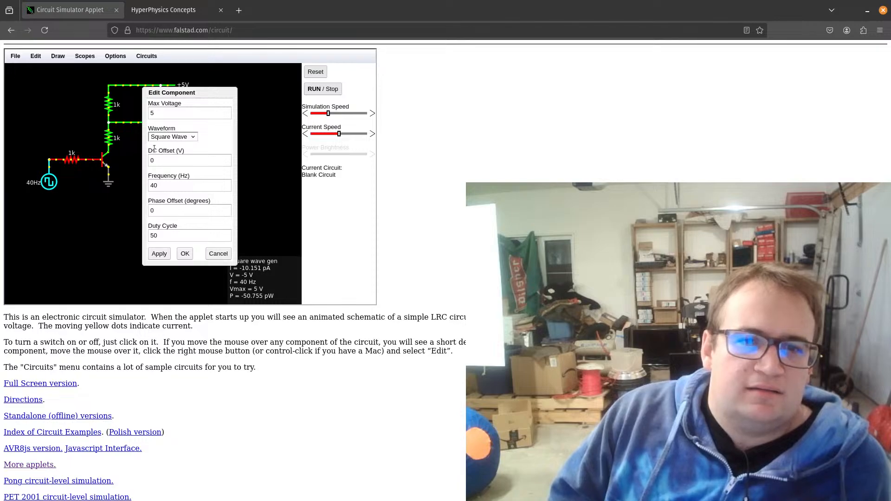
double_click(165, 186)
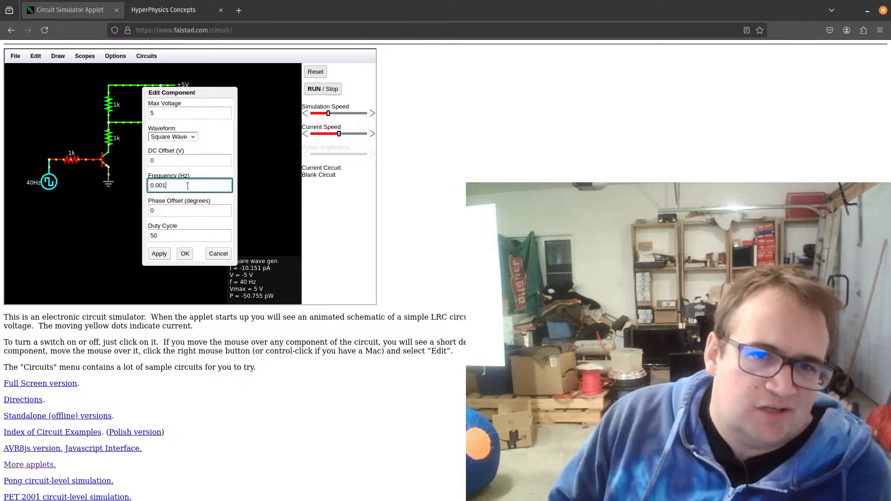
click(217, 253)
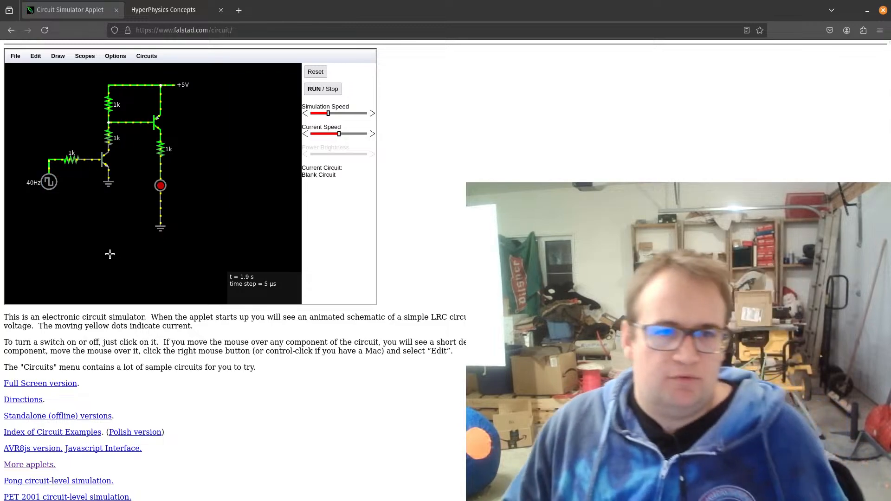
- Stop the running simulation
click(328, 89)
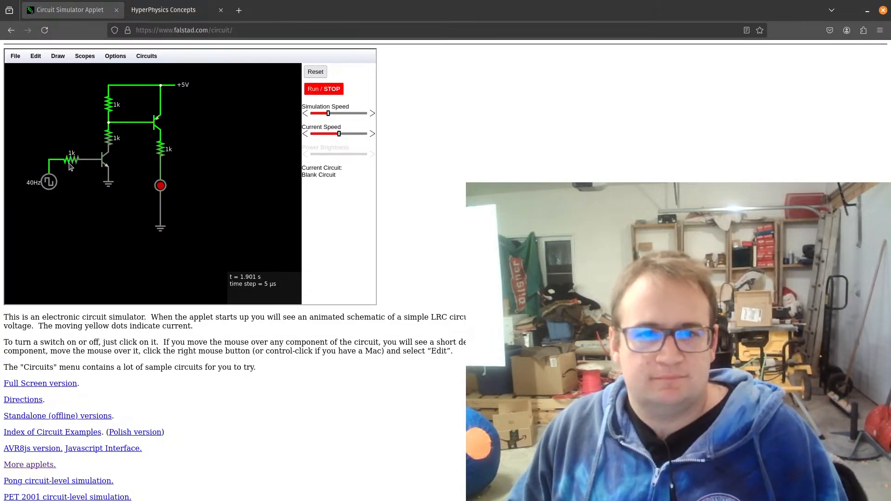
right_click(55, 185)
click(64, 191)
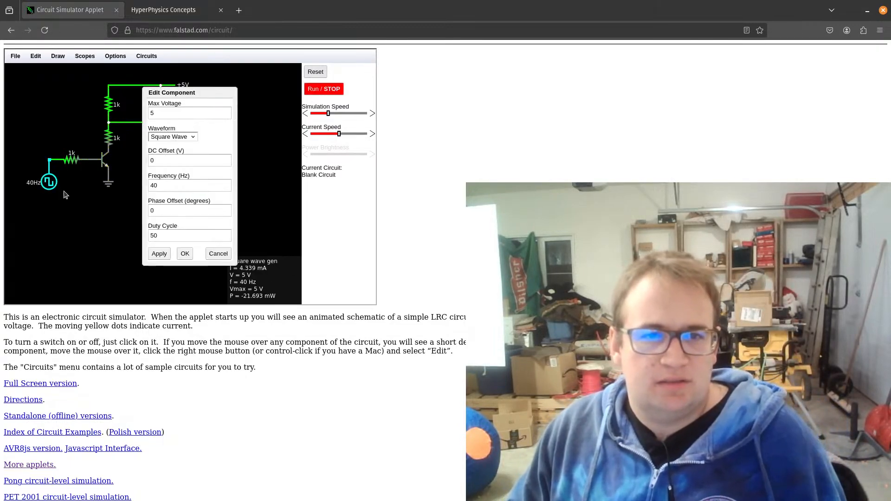
click(216, 253)
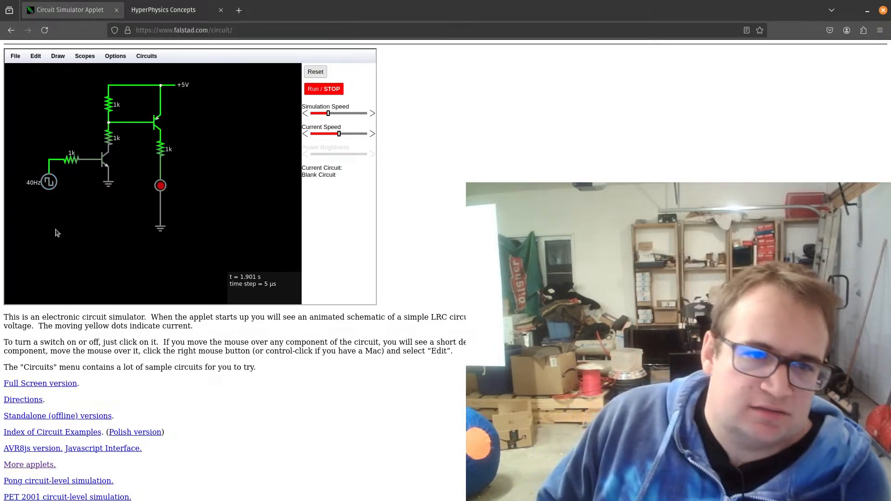
- Delete the square wave source from the base resistor's free end and reset the simulation
right_click(48, 181)
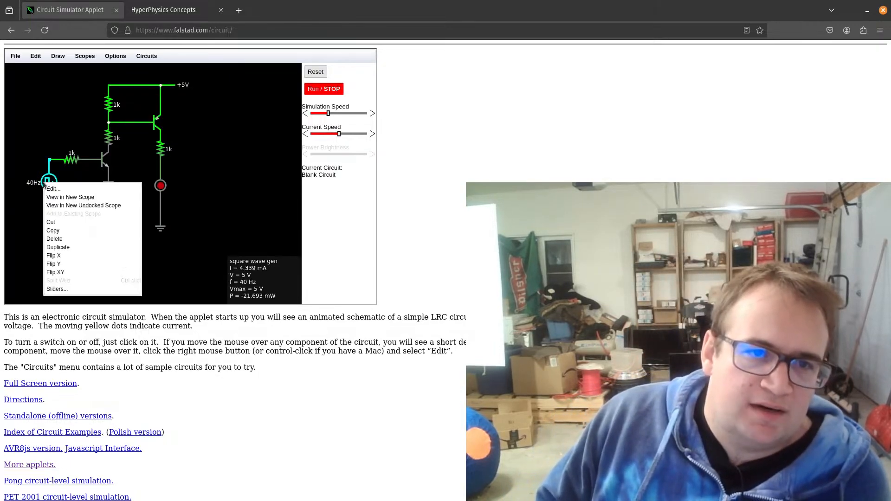
click(54, 238)
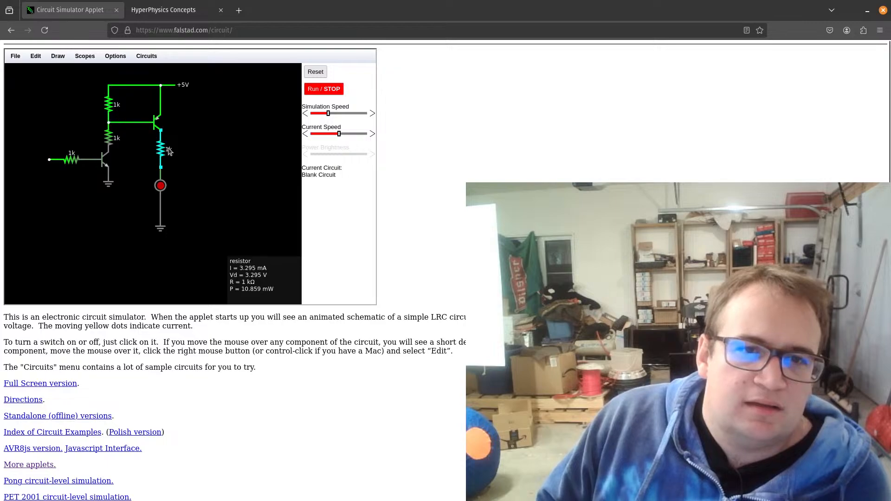
click(309, 73)
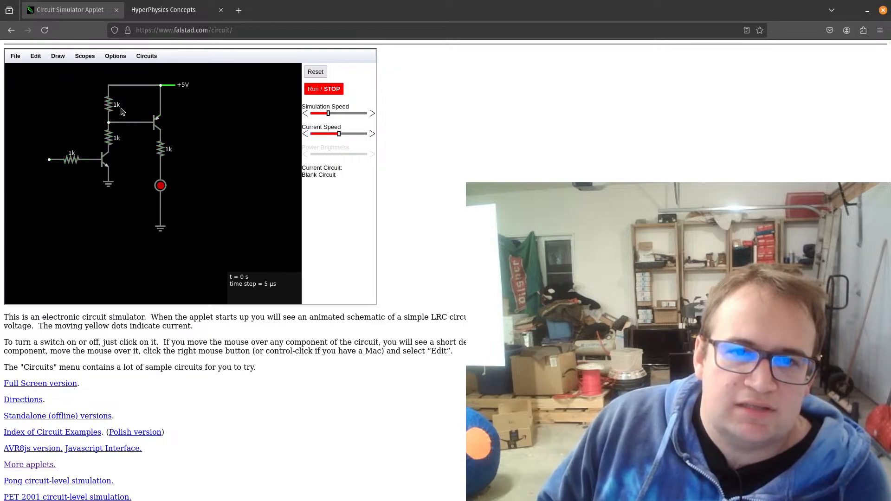
- Add a vertical switch running downward from the free end of the NPN transistor's base resistor
click(54, 57)
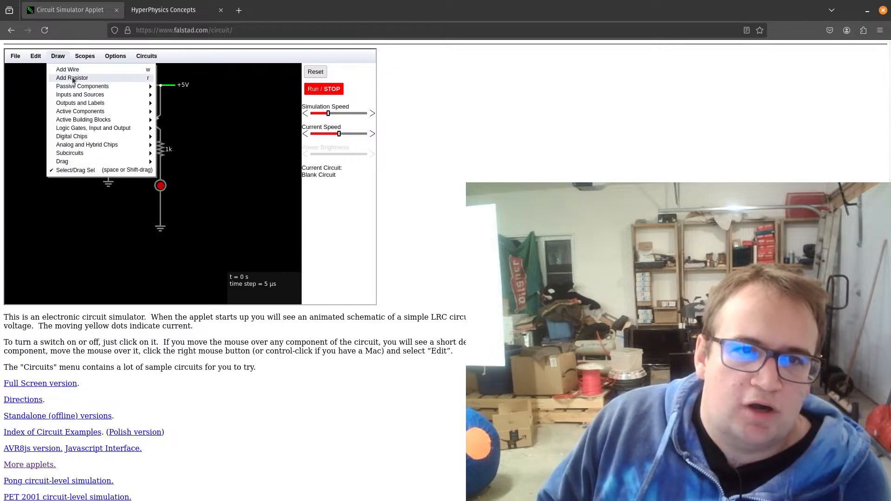
mouse_move(86, 89)
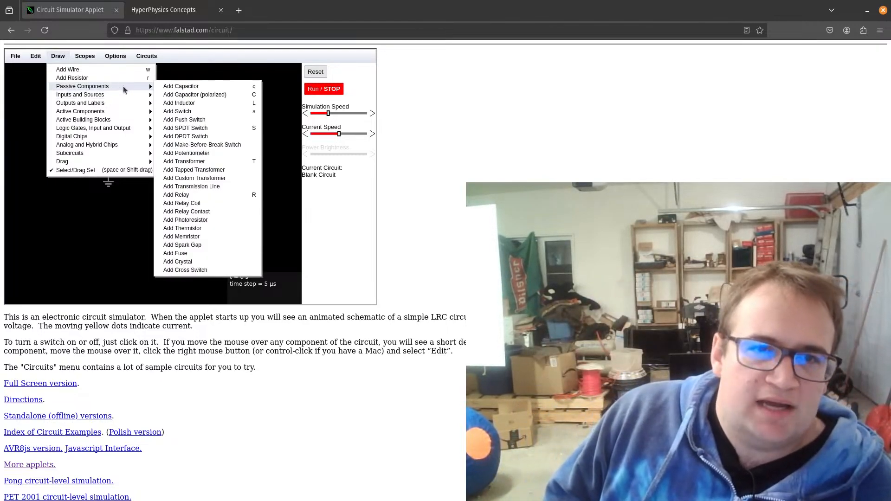
click(177, 111)
drag(49, 160, 49, 196)
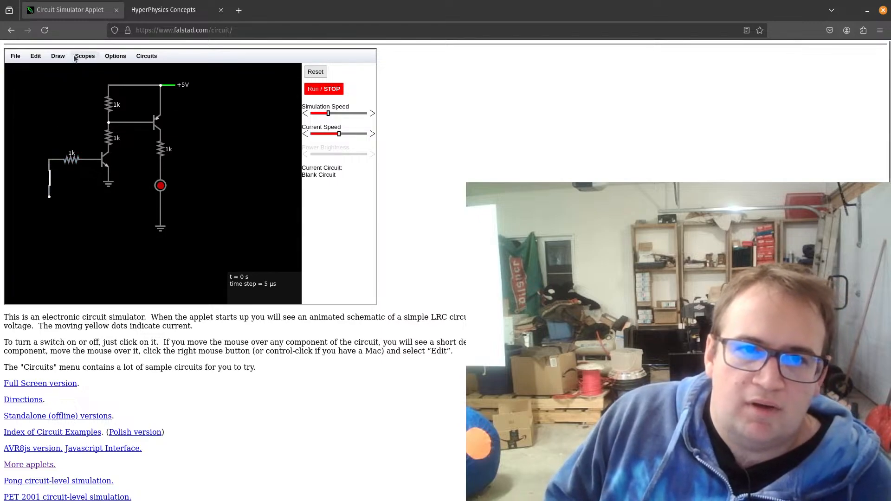
- Attach a one-terminal voltage source pointing downward at the lower end of the switch
click(55, 56)
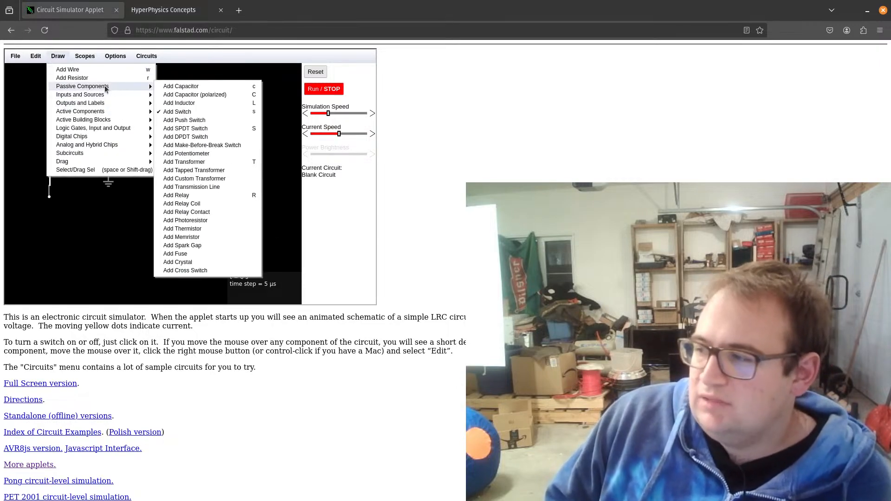
mouse_move(114, 105)
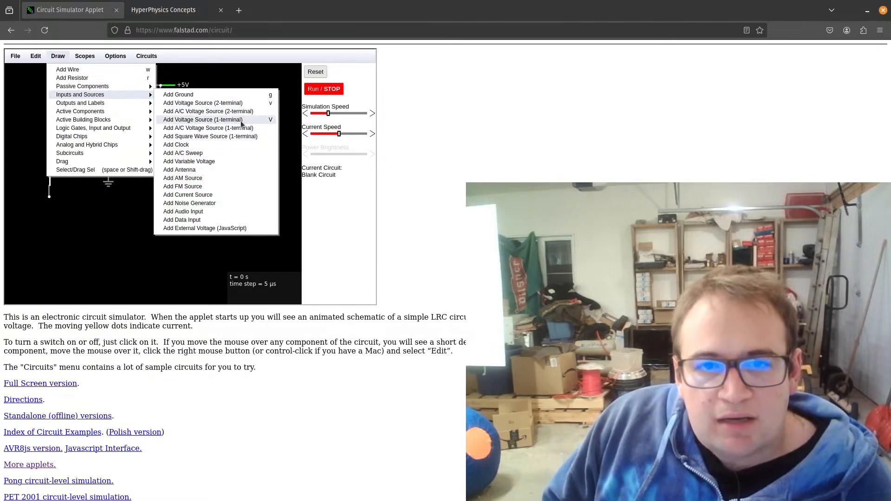
click(204, 119)
drag(49, 186, 50, 216)
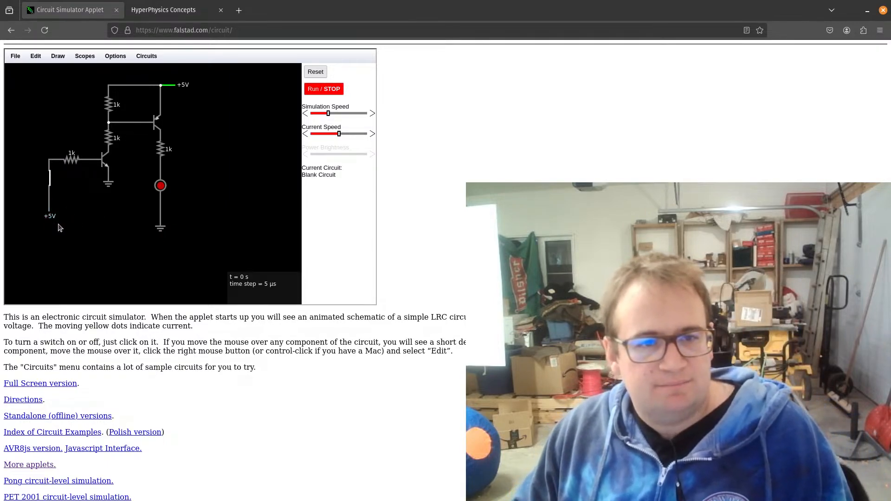
- Set the voltage of the source below the switch to 3 V
right_click(60, 222)
click(64, 226)
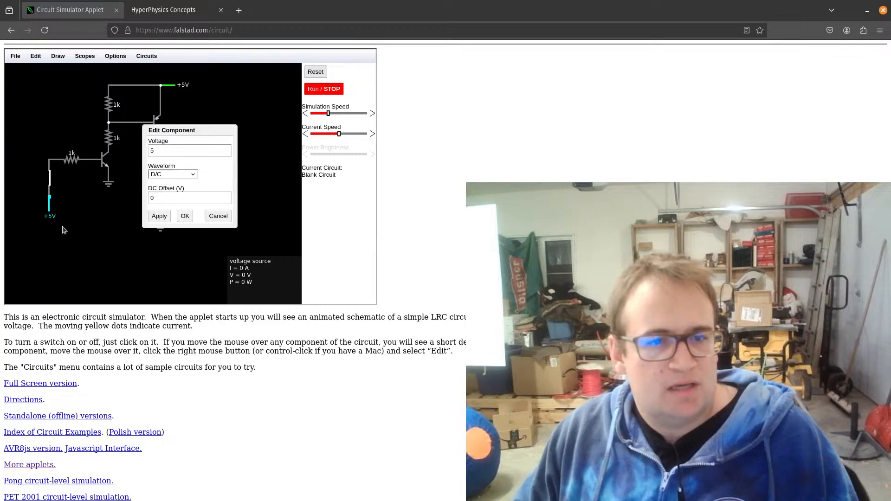
double_click(163, 155)
text(3)
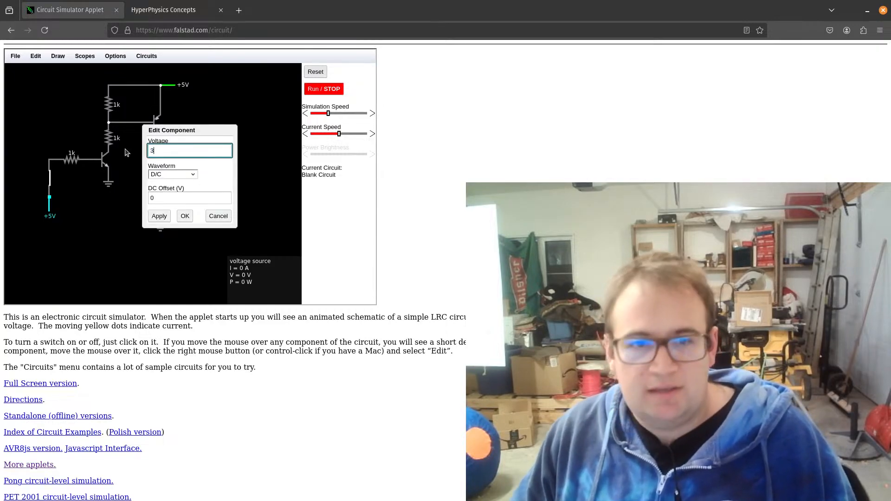
click(184, 216)
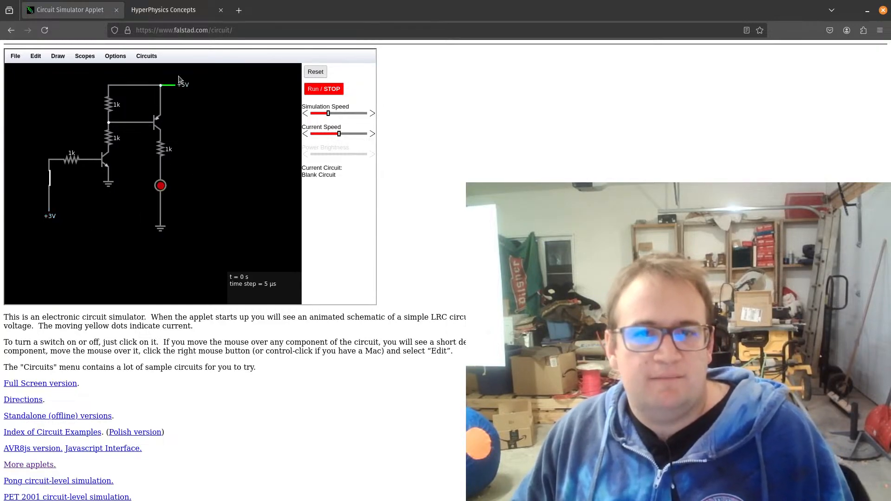
- Set the voltage of the supply feeding the PNP transistor's emitter to 15 V
right_click(175, 91)
click(183, 94)
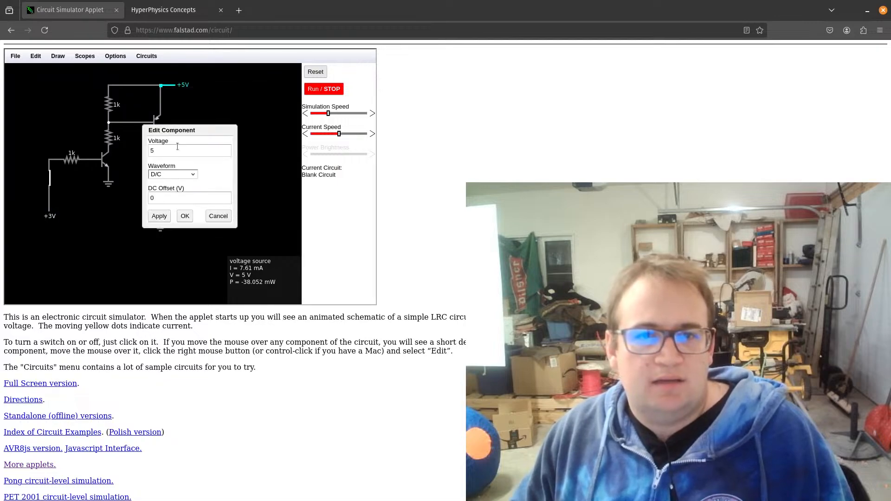
double_click(158, 153)
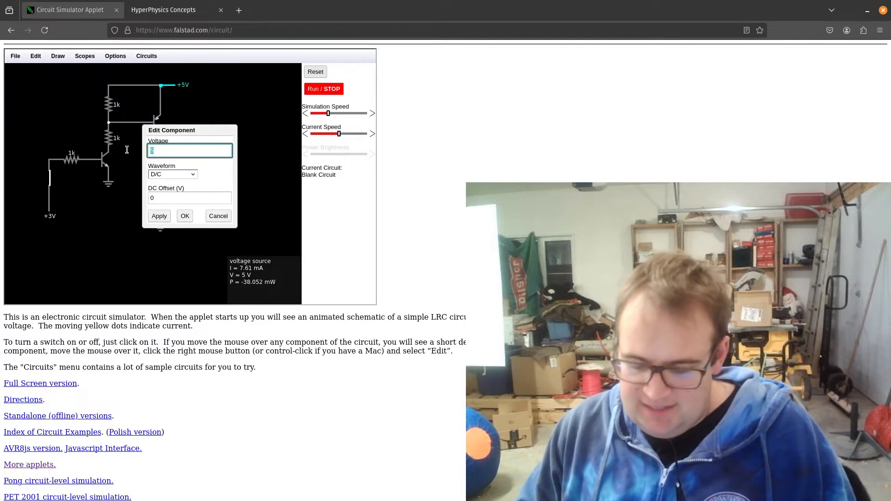
text(15)
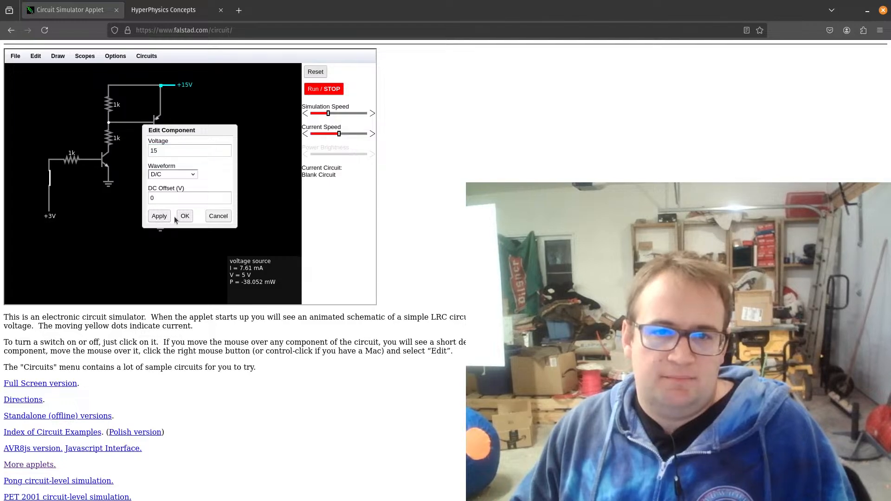
click(185, 216)
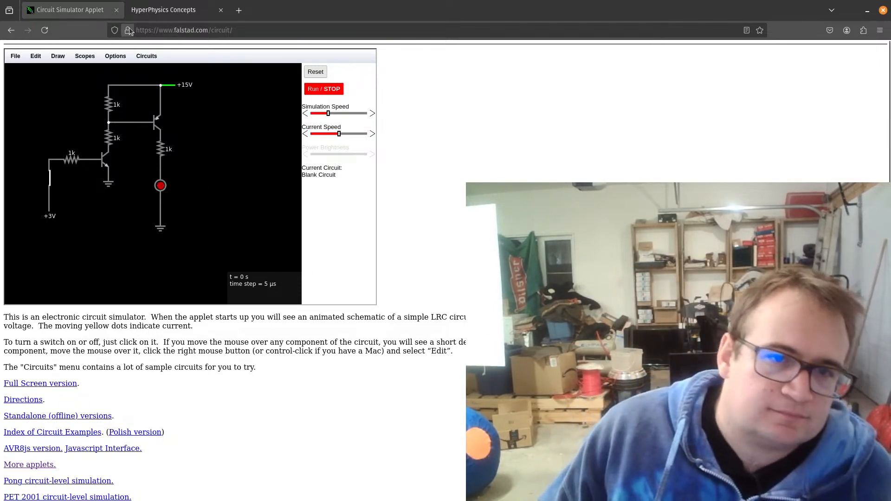
- Set the resistance of the resistor between the PNP transistor's base and the NPN transistor's collector to 3.3k
click(53, 186)
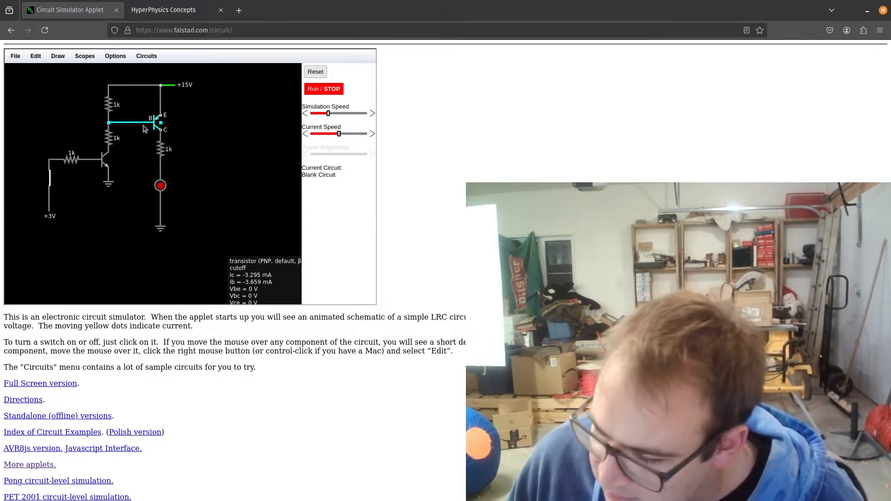
right_click(108, 137)
click(117, 144)
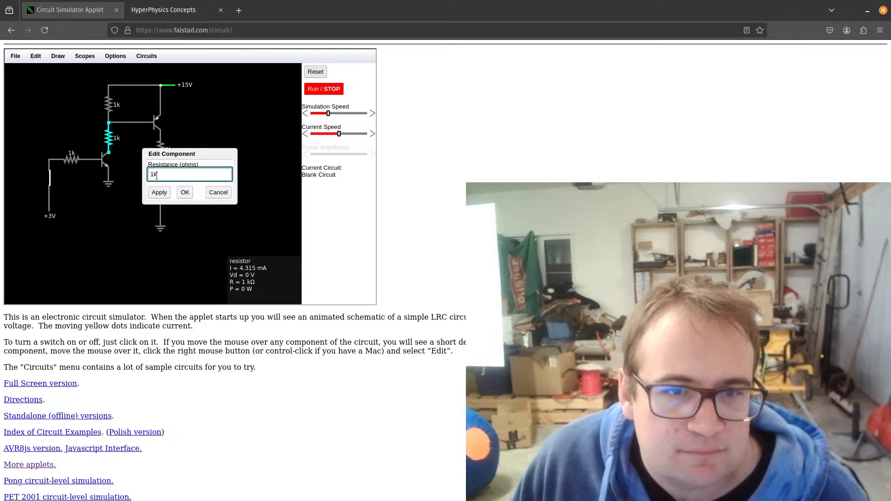
text(3.3)
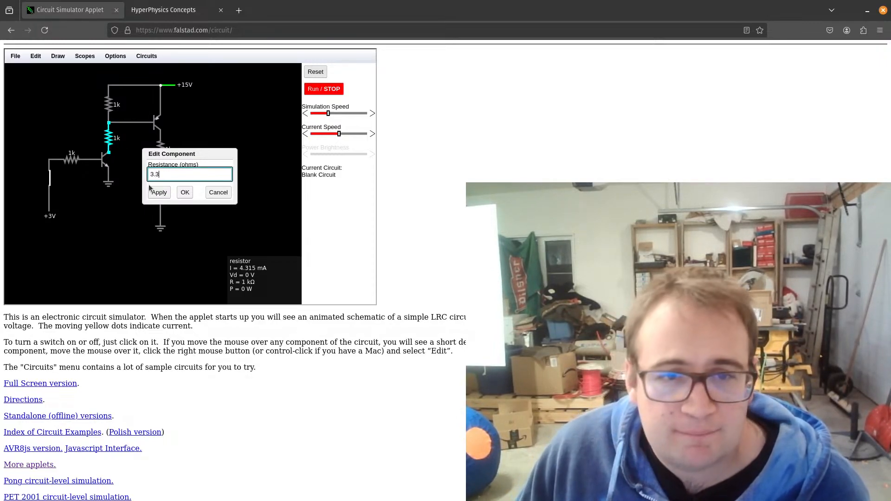
click(185, 192)
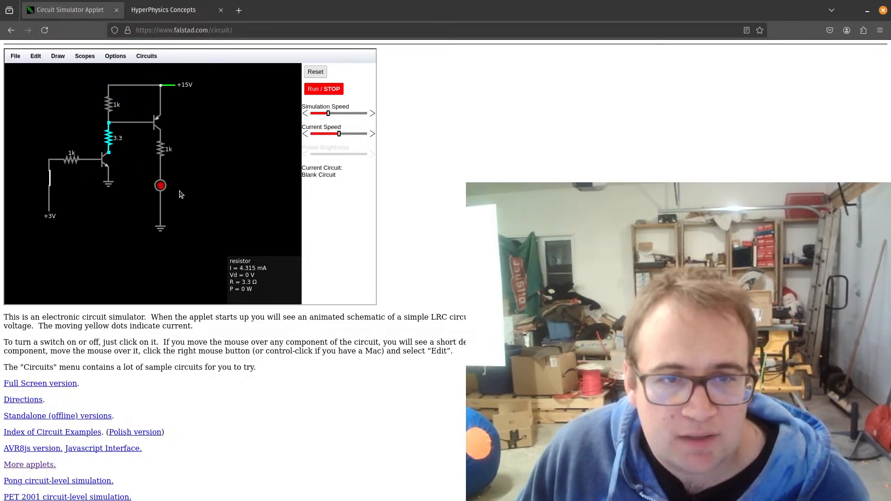
right_click(109, 139)
click(133, 147)
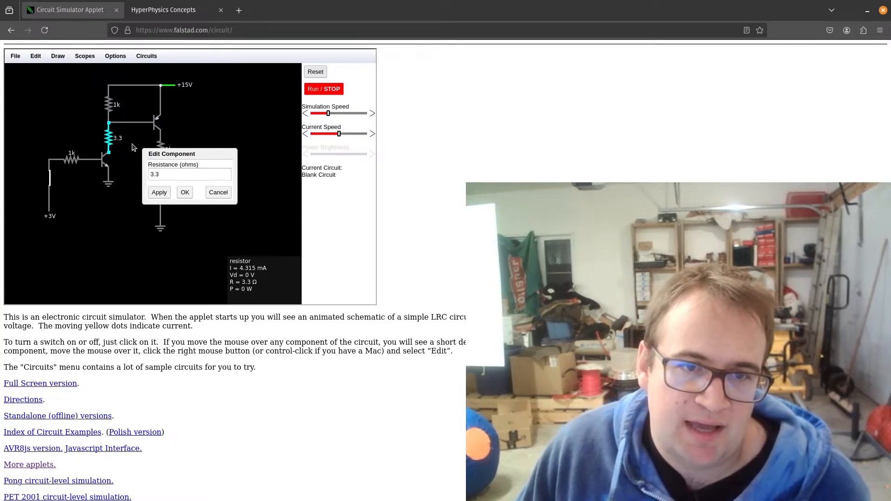
click(166, 175)
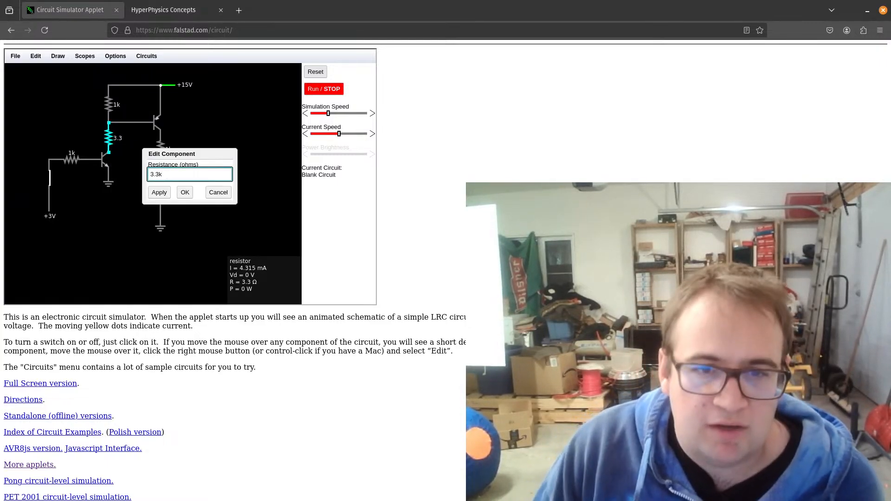
click(159, 192)
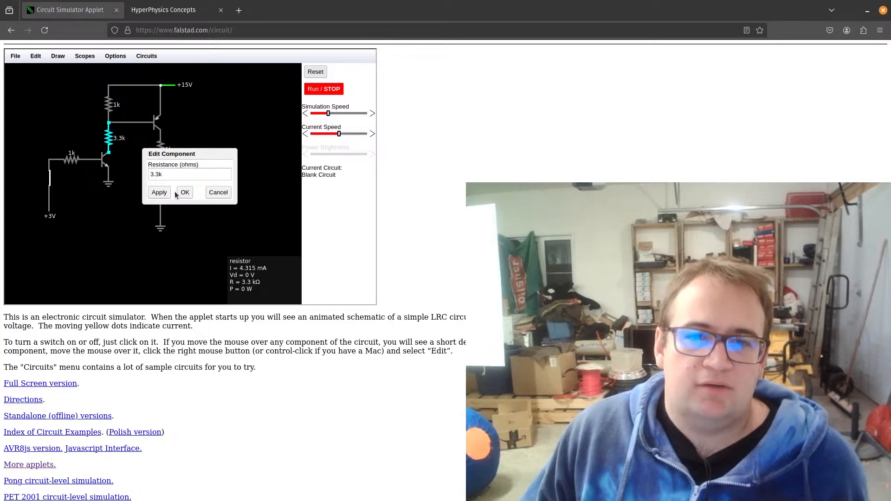
click(185, 193)
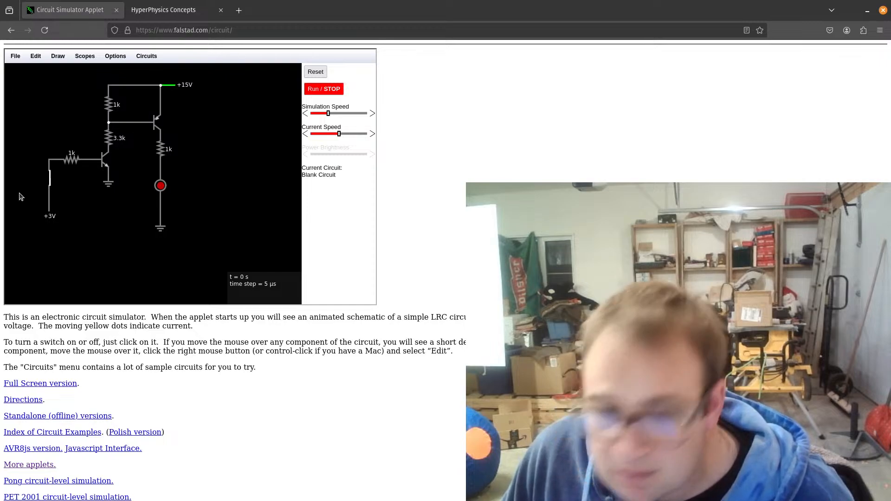
- Set the resistance of the resistor between the switch and the NPN transistor's base to 10k
right_click(67, 162)
click(70, 166)
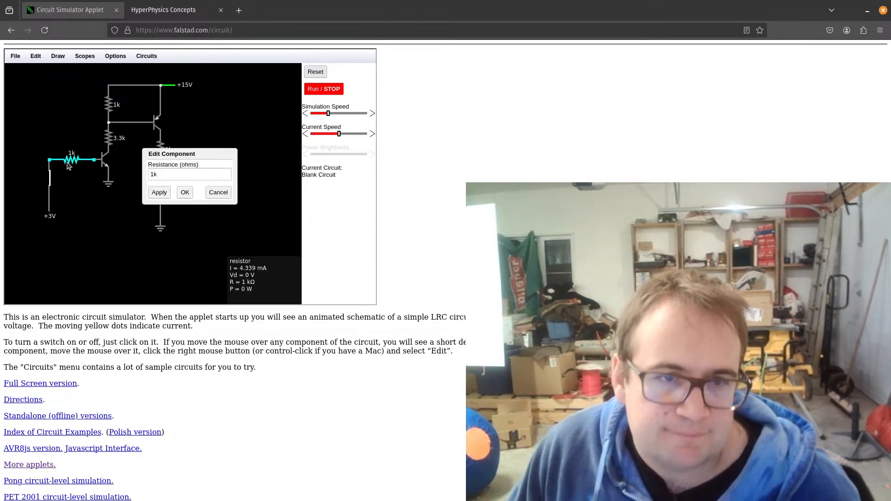
click(157, 175)
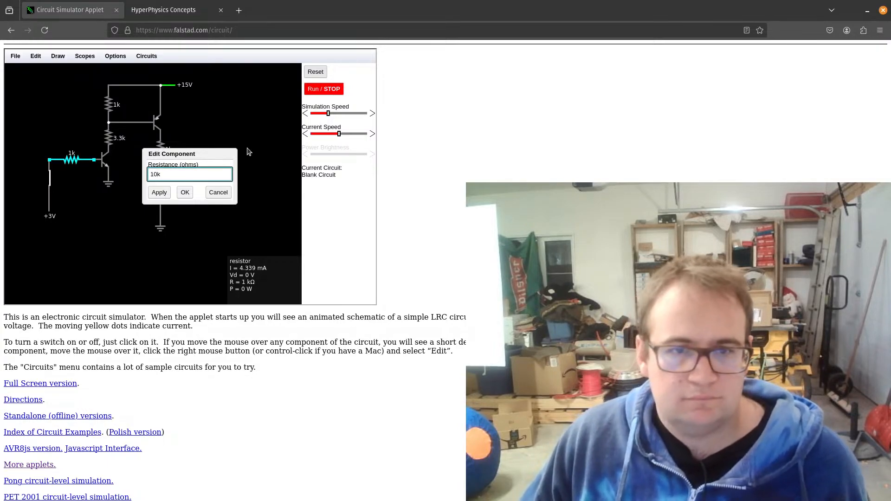
click(185, 193)
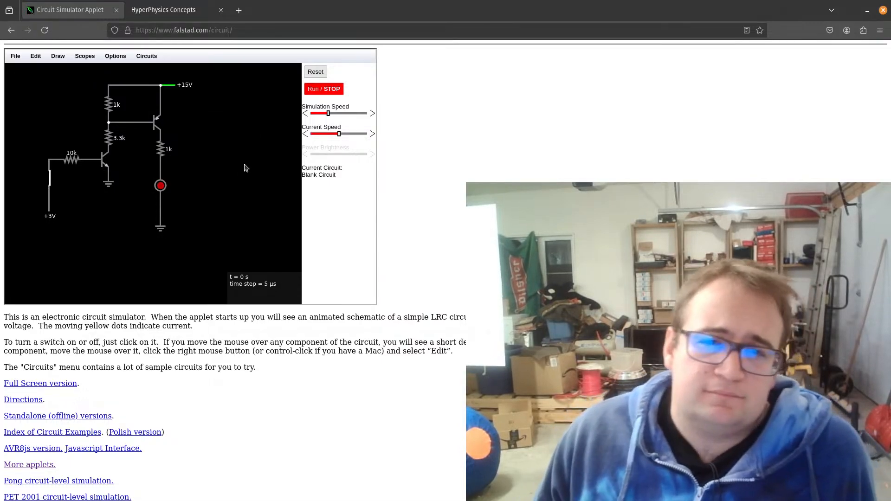
- Open the switch on the 3 V input and start the simulation
click(52, 184)
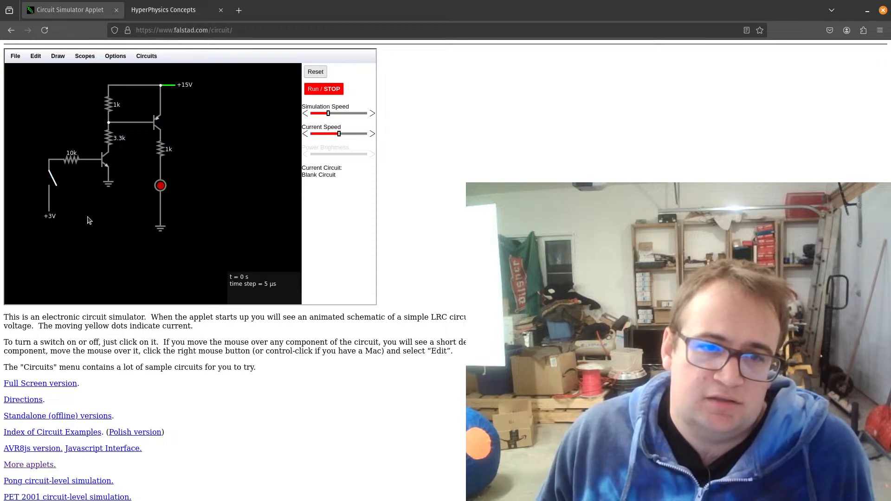
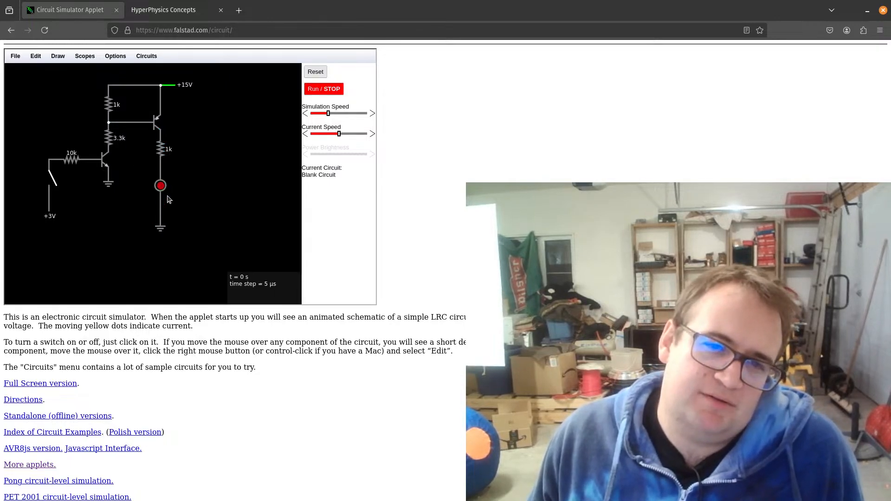
click(332, 97)
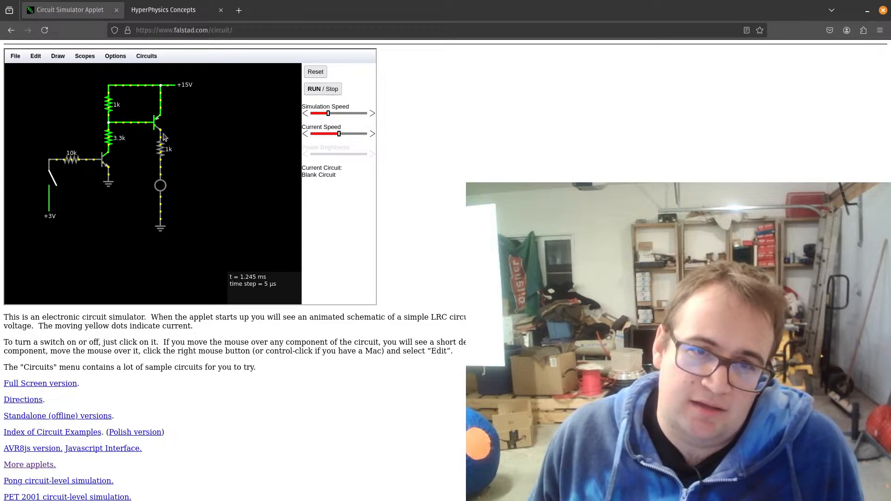
mouse_move(163, 135)
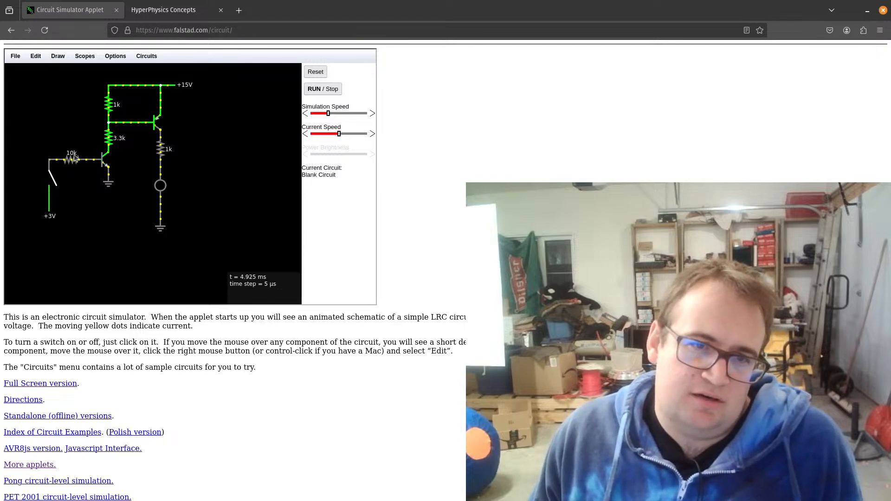
- Toggle the input switch closed and open repeatedly, examining how the LED and the PNP transistor respond
click(56, 185)
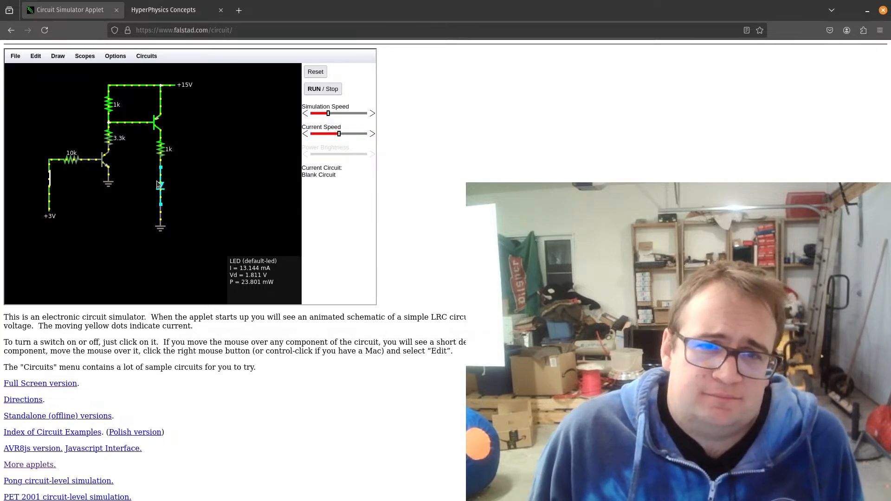
click(55, 182)
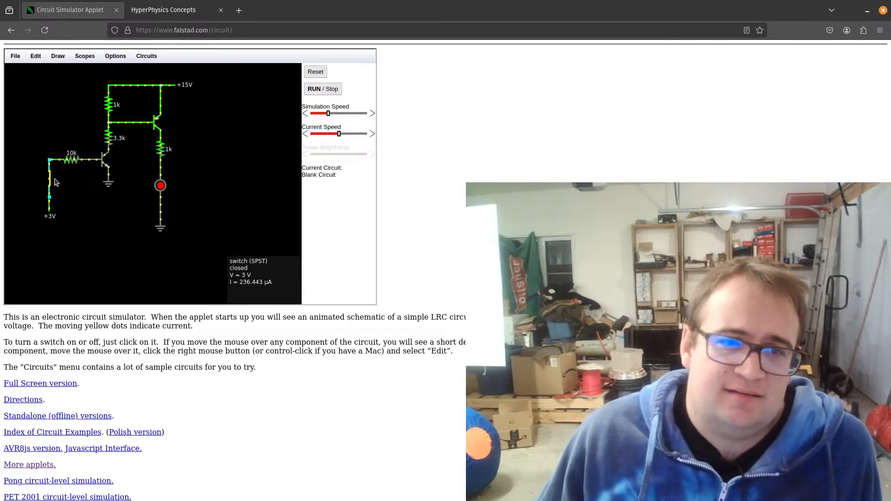
click(51, 179)
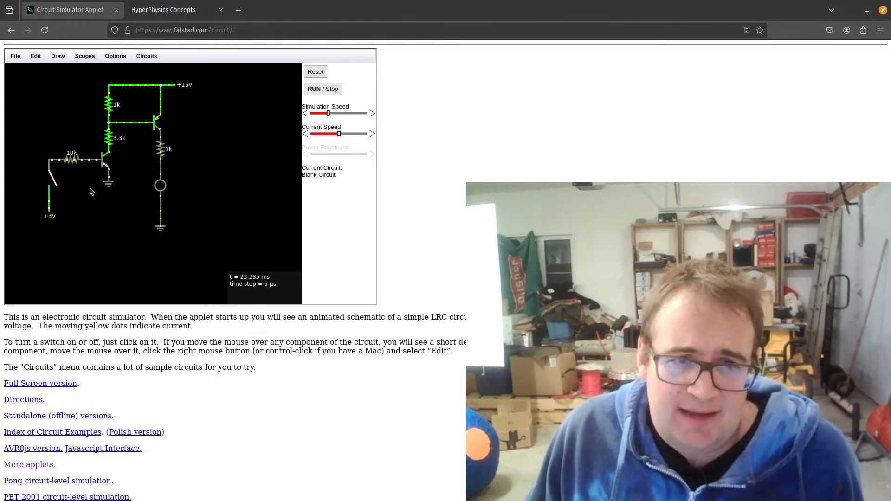
click(53, 182)
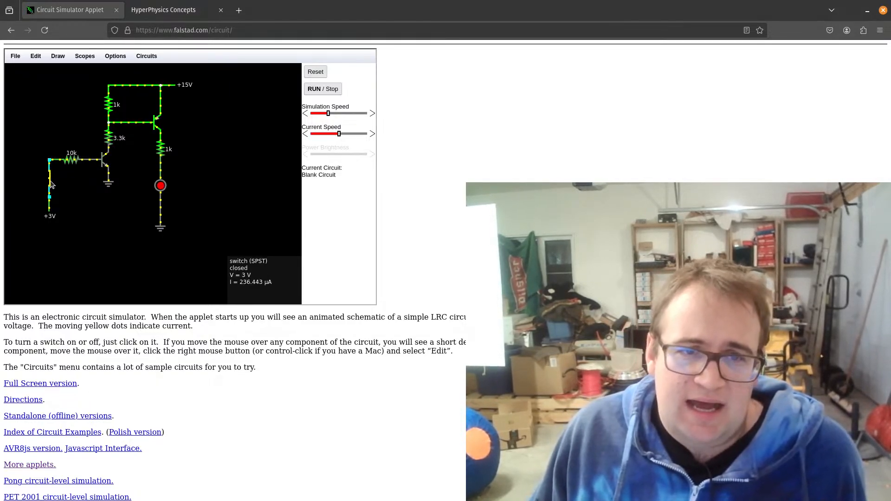
click(52, 184)
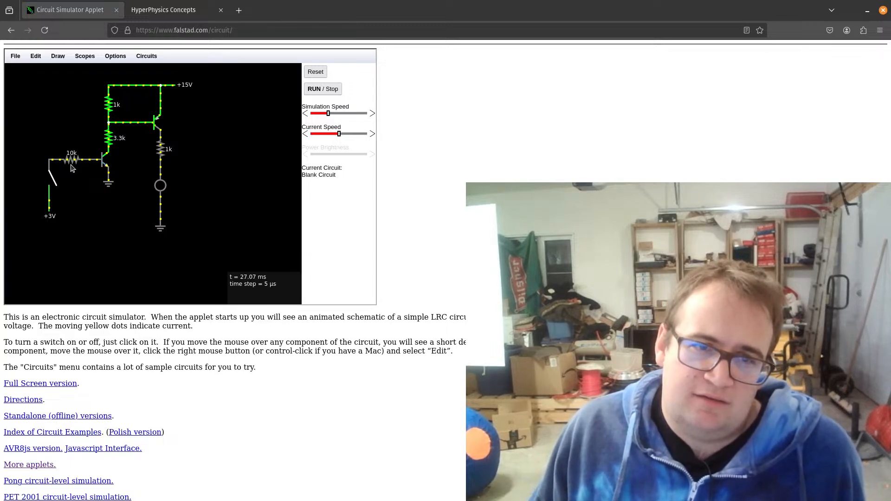
click(54, 182)
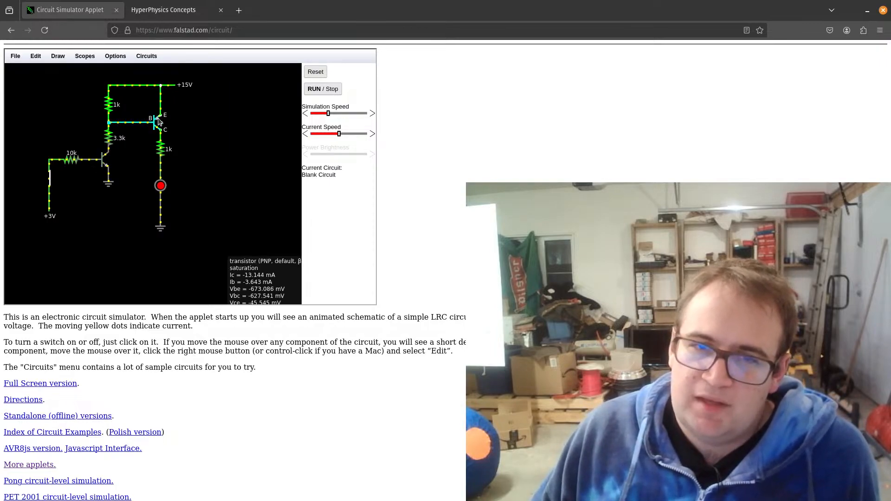
click(50, 185)
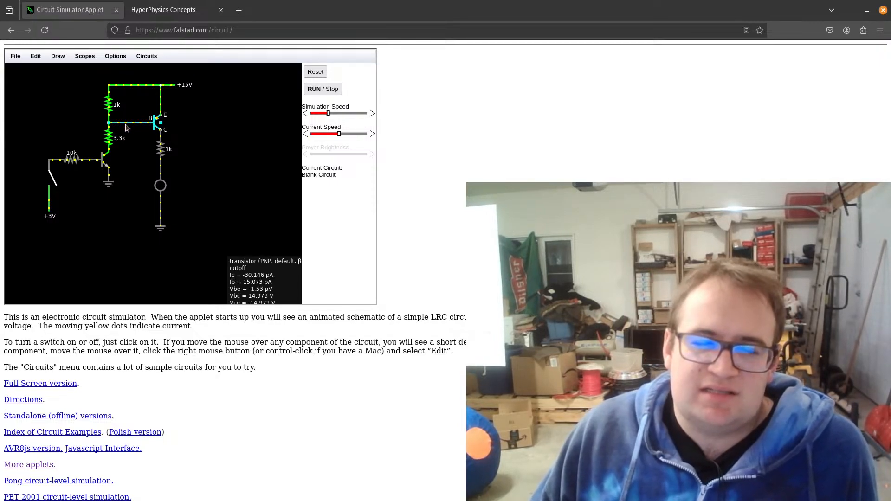
click(54, 181)
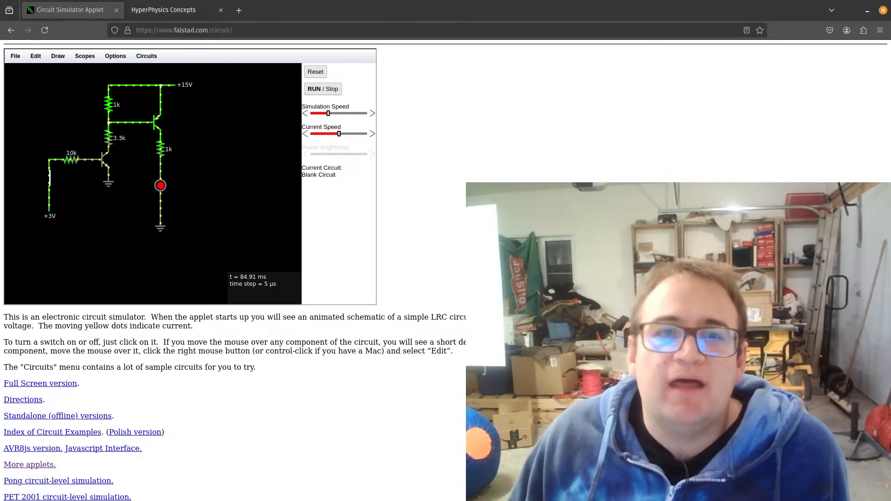
click(49, 179)
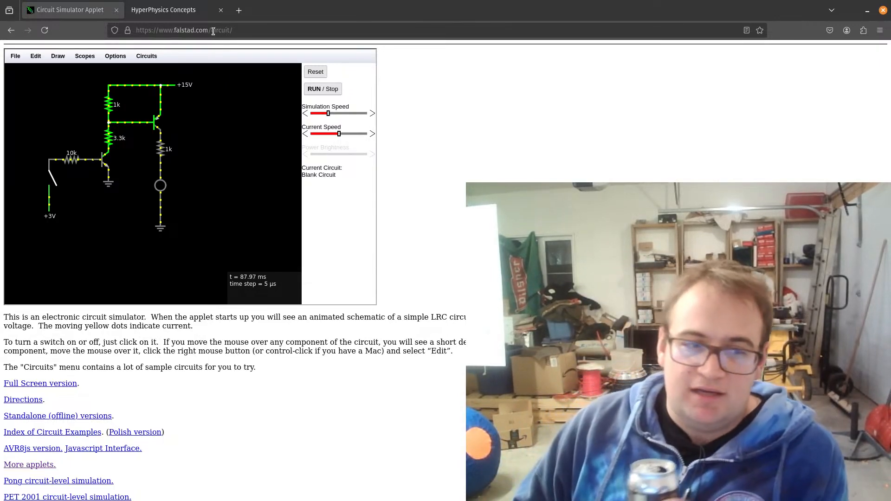
- Delete the entire two-transistor switching circuit to leave an empty canvas
drag(217, 77, 40, 239)
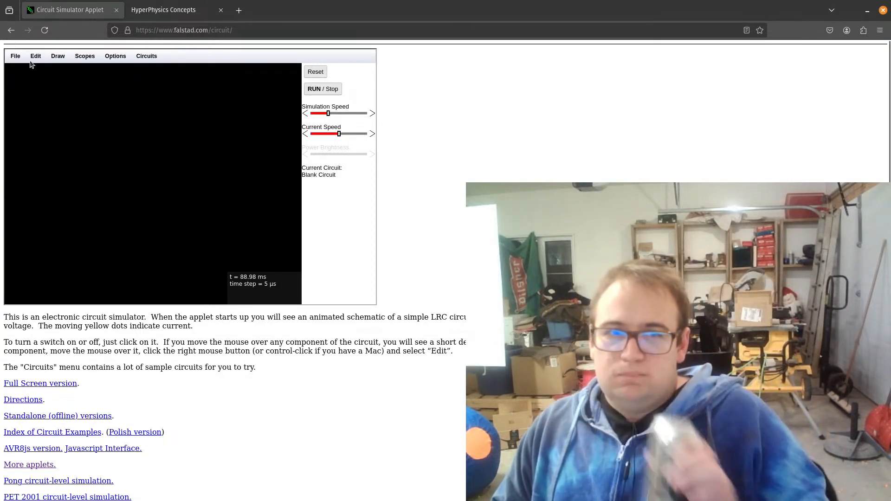
click(17, 57)
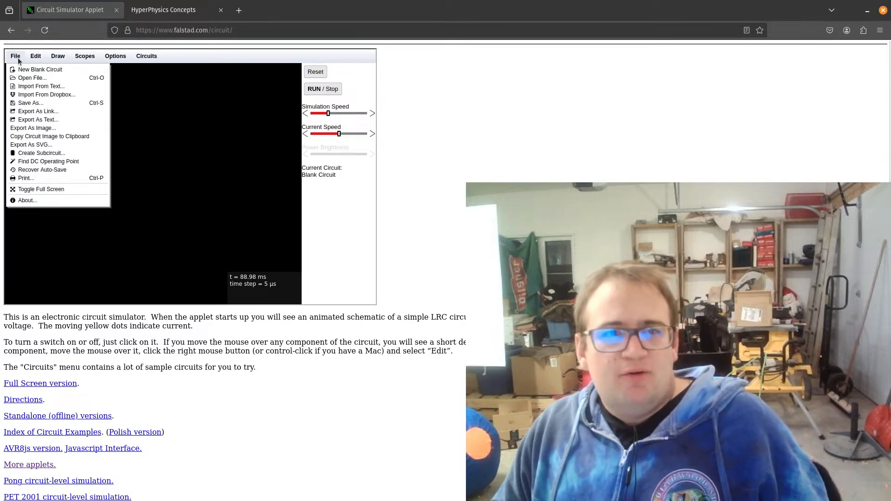
- Place two mirrored PNP transistors with their bases facing each other, and position them with a gap between the bases
mouse_move(61, 55)
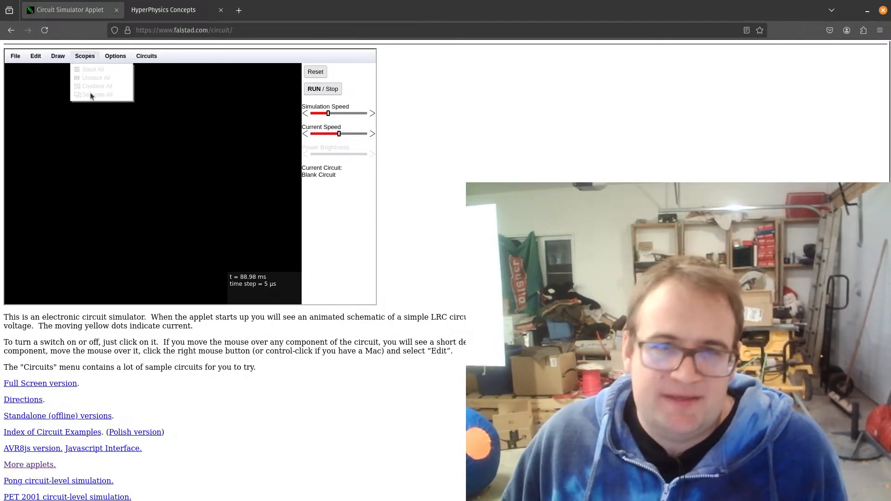
mouse_move(70, 90)
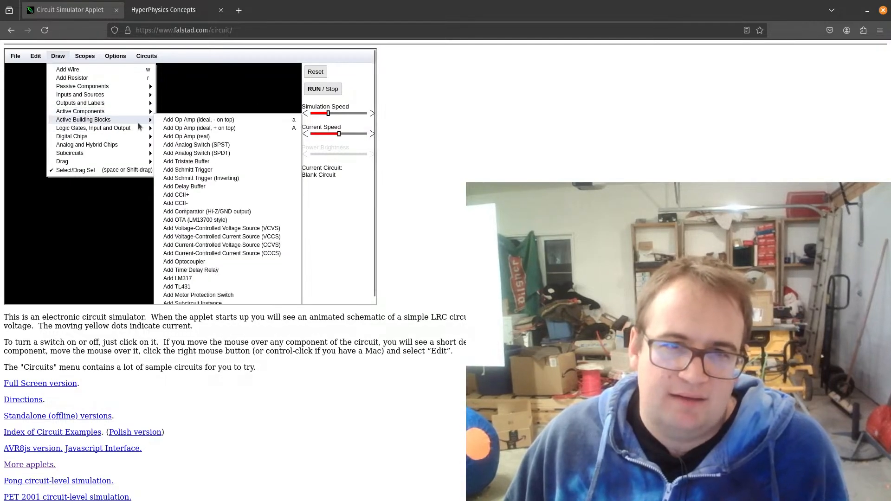
mouse_move(149, 121)
mouse_move(125, 112)
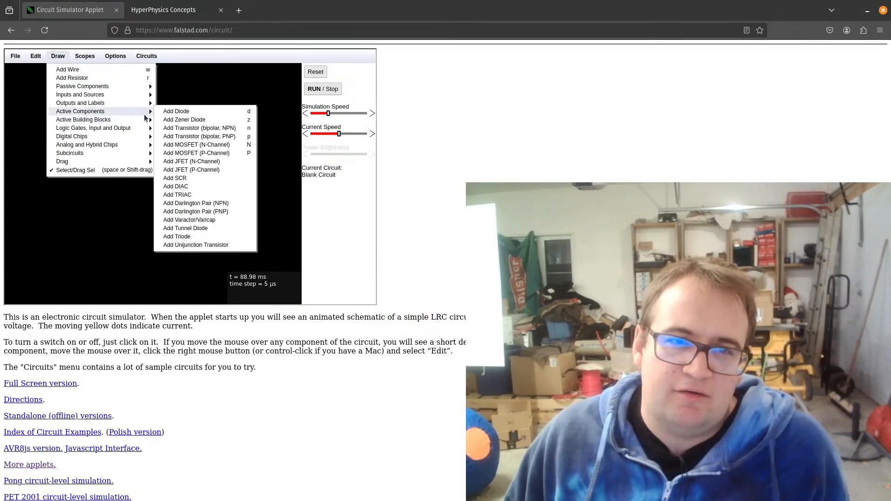
click(212, 137)
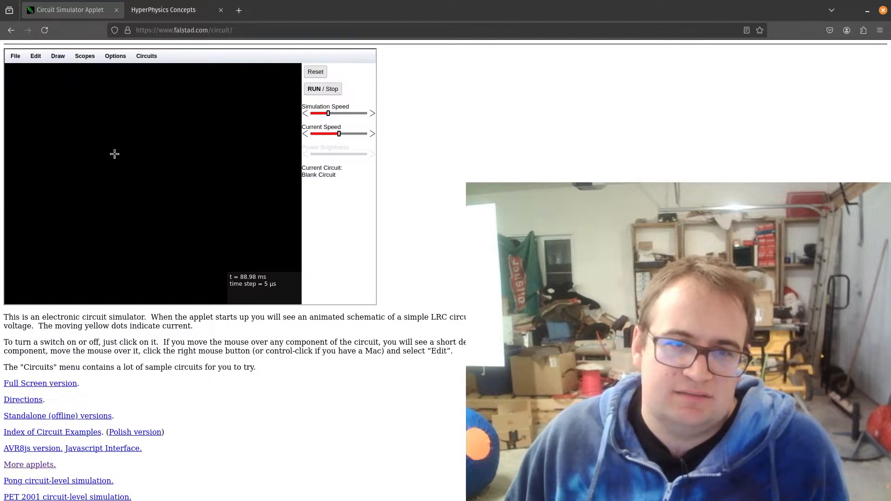
mouse_move(76, 147)
mouse_down()
mouse_move(103, 153)
mouse_move(44, 144)
mouse_move(35, 153)
mouse_up()
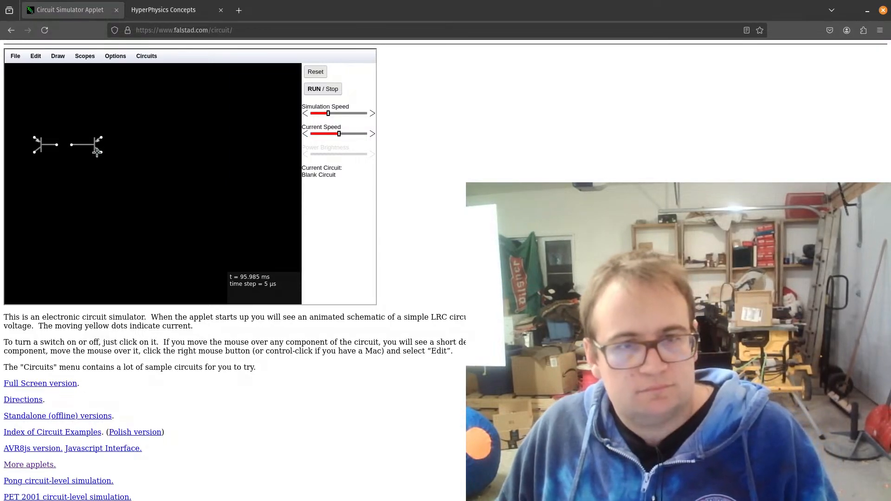
drag(95, 147, 152, 148)
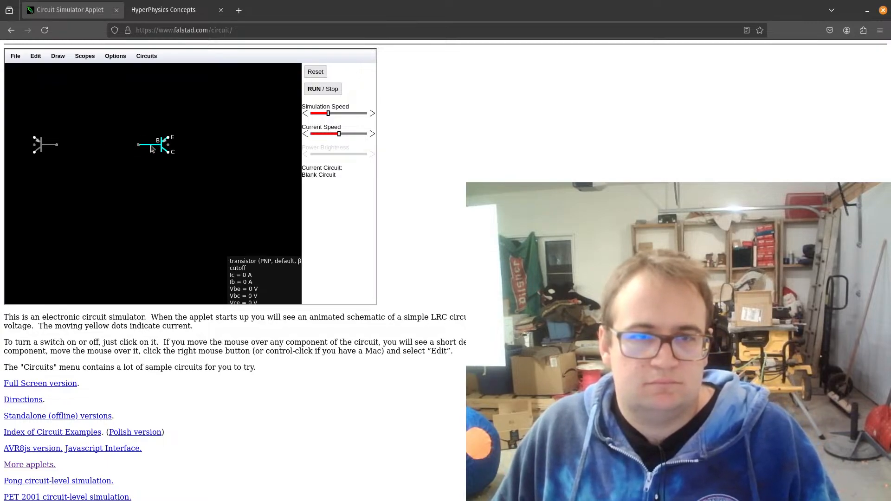
drag(47, 143, 84, 142)
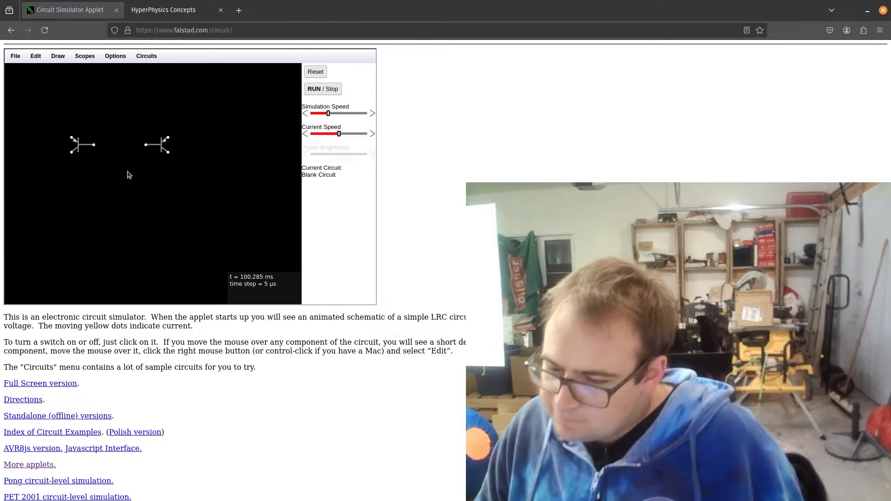
- Wire the bases of the two PNP transistors together with a straight horizontal connection
click(65, 57)
click(71, 70)
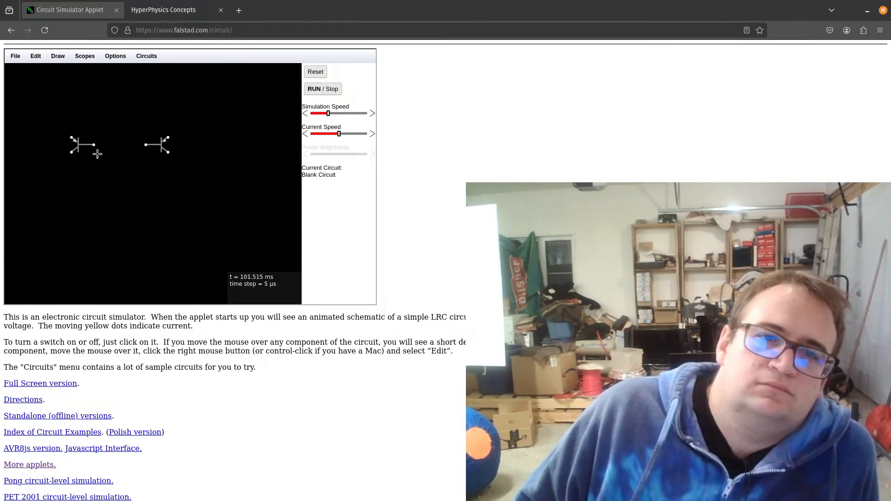
drag(94, 145, 108, 145)
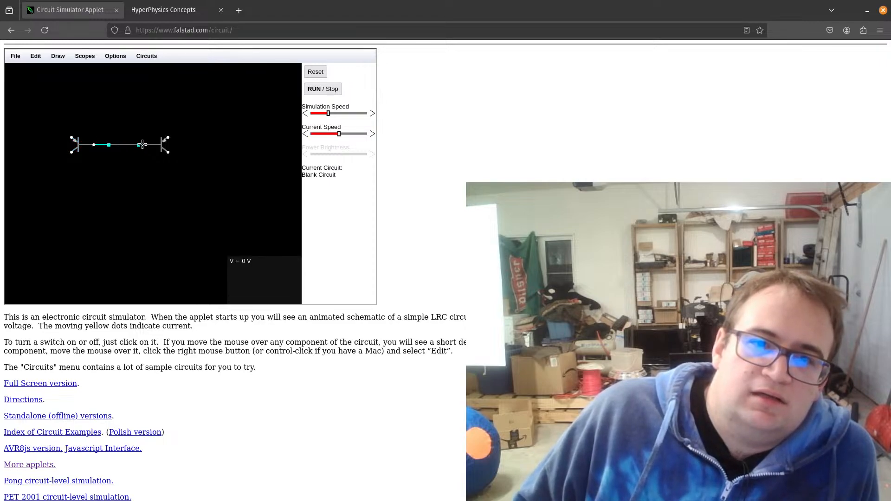
drag(142, 145, 142, 144)
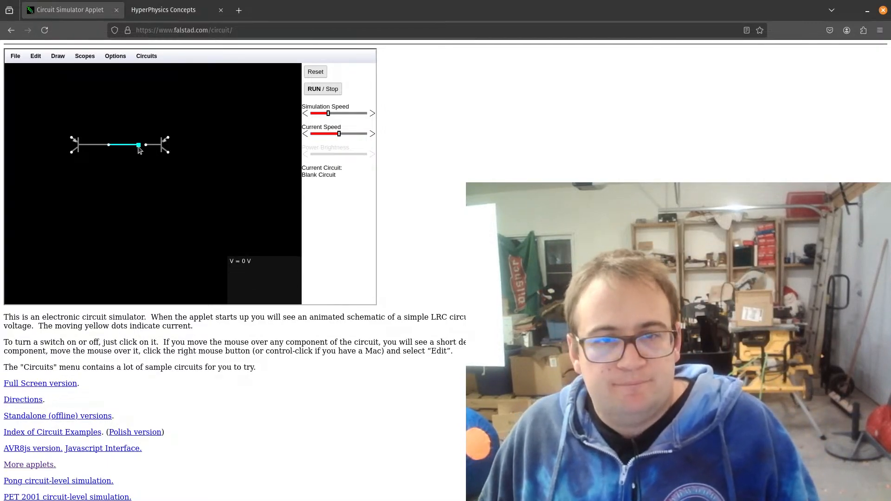
drag(138, 146, 146, 147)
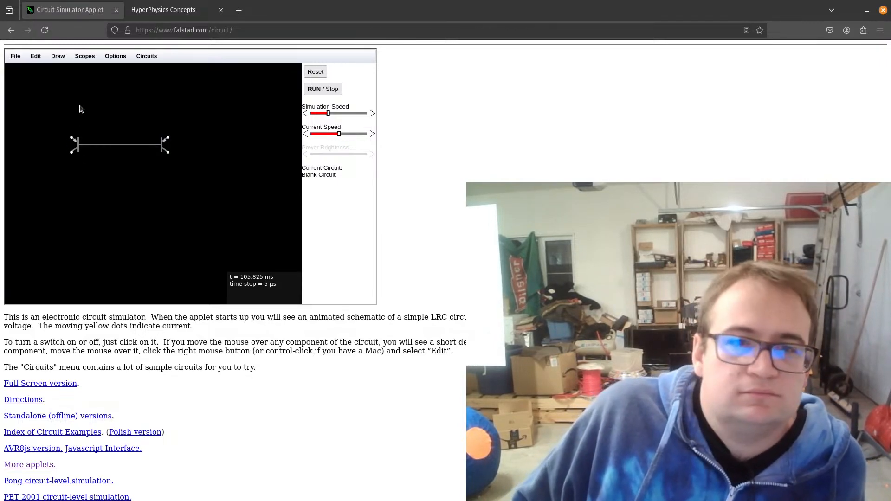
- Wire the emitters of the two PNP transistors together with a connection running above them, and stop the simulation
click(55, 57)
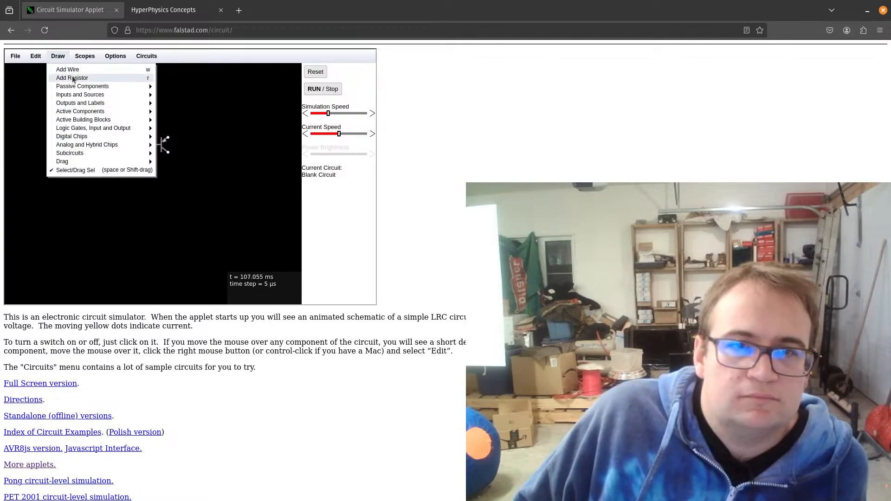
click(69, 70)
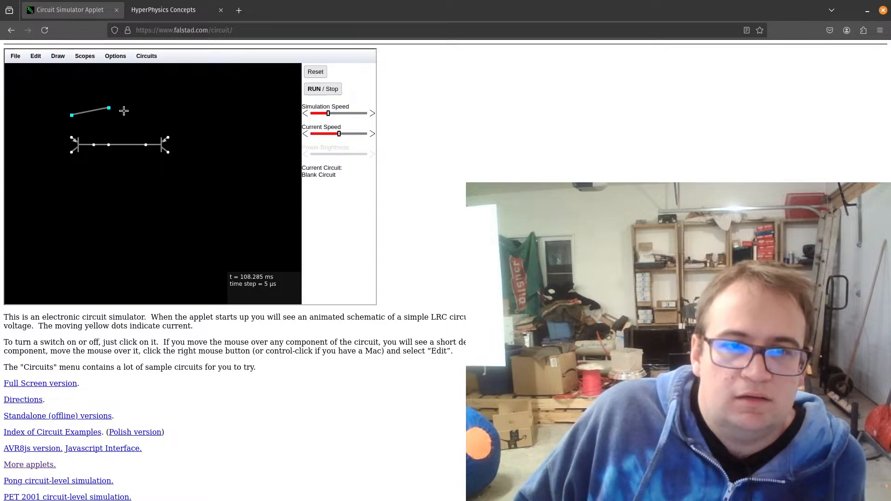
drag(124, 110, 171, 119)
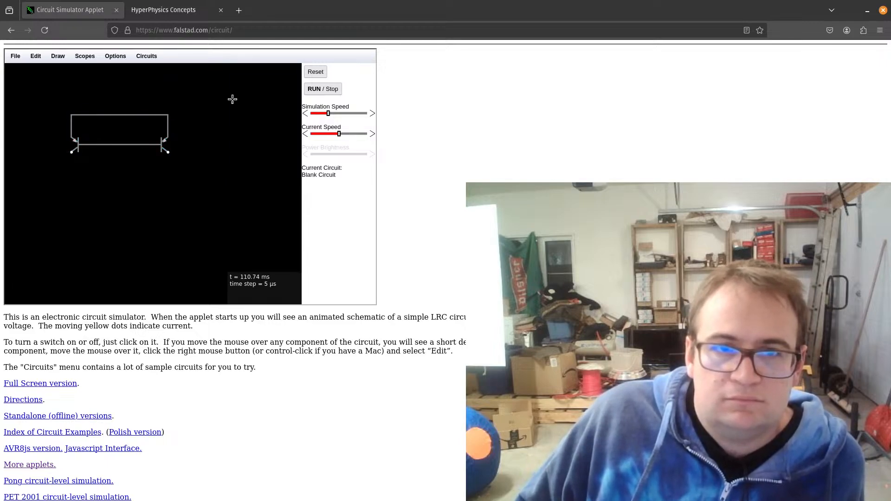
click(316, 90)
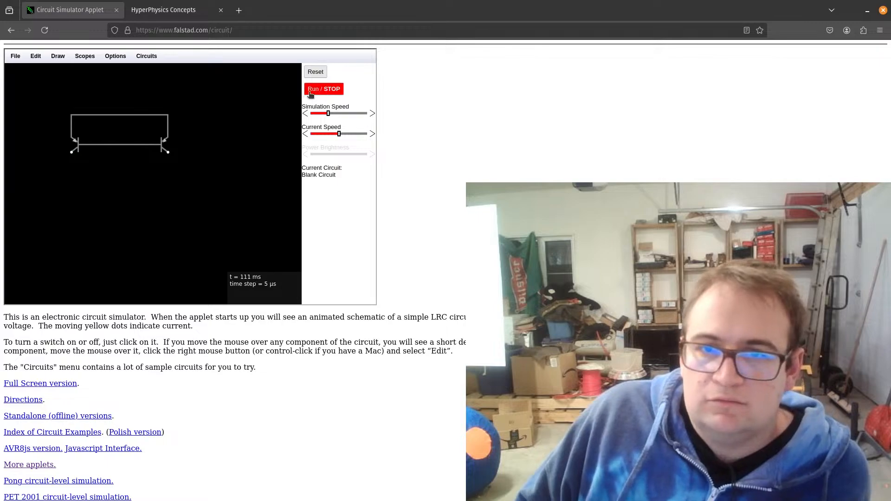
- Place a vertical 1k resistor below the left transistor's collector, removing the stray extra resistor and straightening the one kept
click(59, 56)
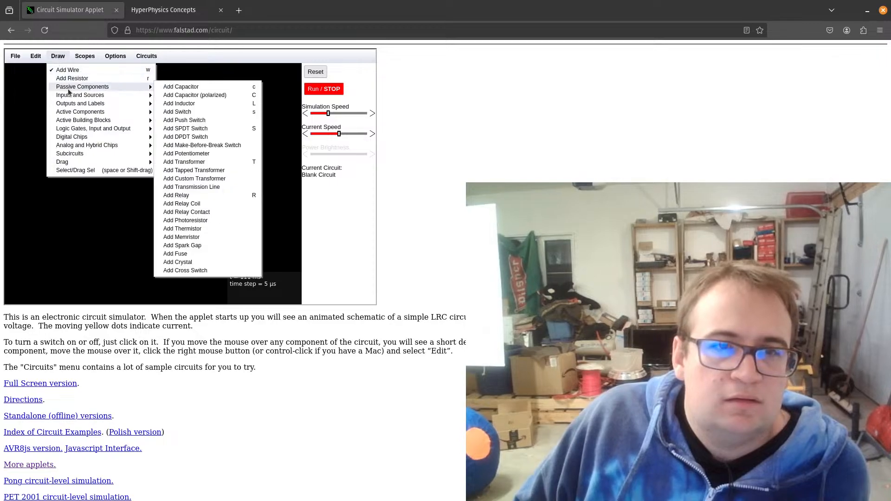
click(77, 77)
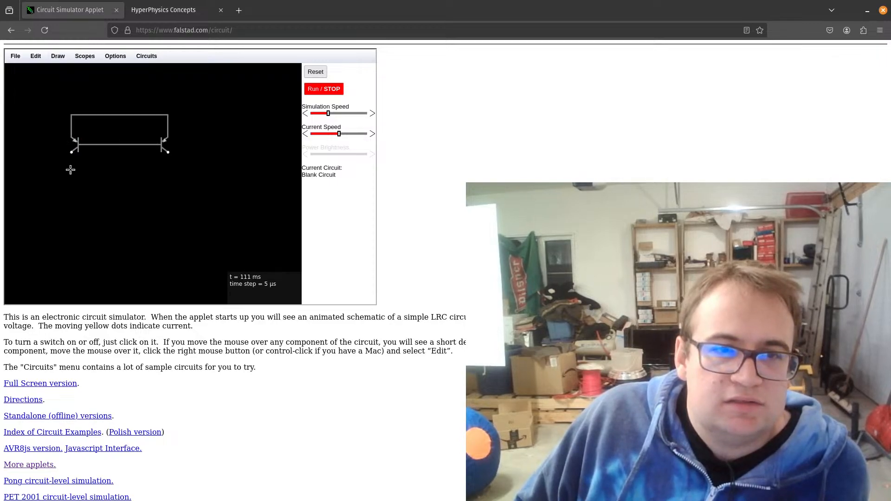
drag(75, 203, 87, 212)
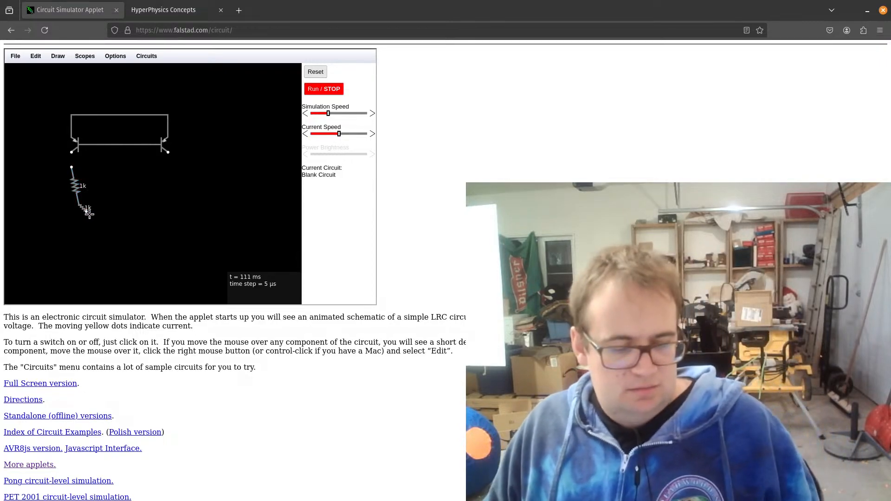
key(Delete)
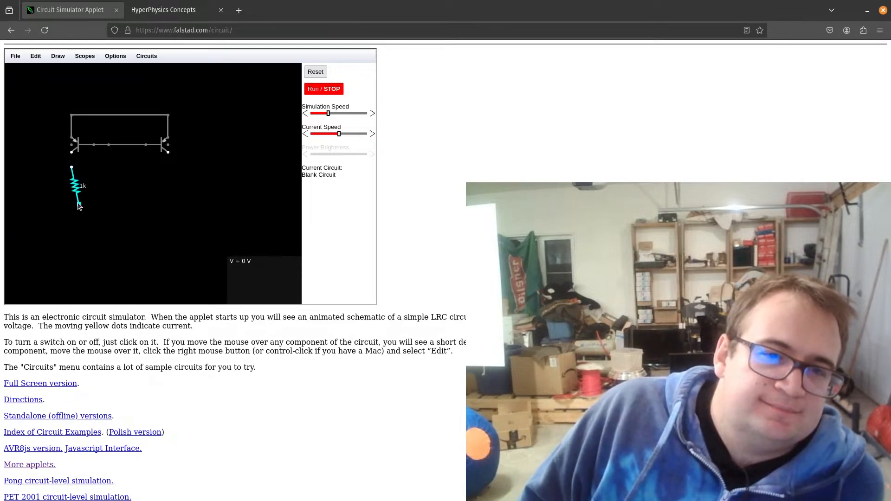
drag(79, 206, 73, 206)
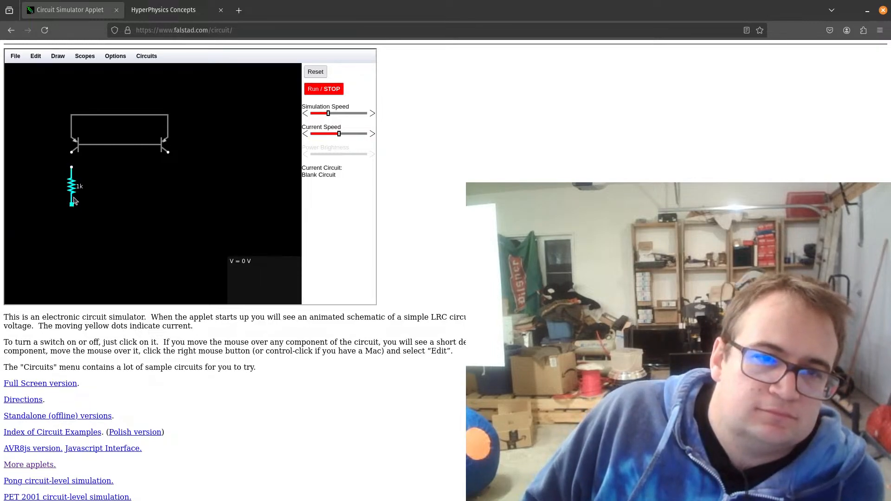
- Wire the left transistor's collector down to the resistor and across and up to the shared base connection
click(57, 56)
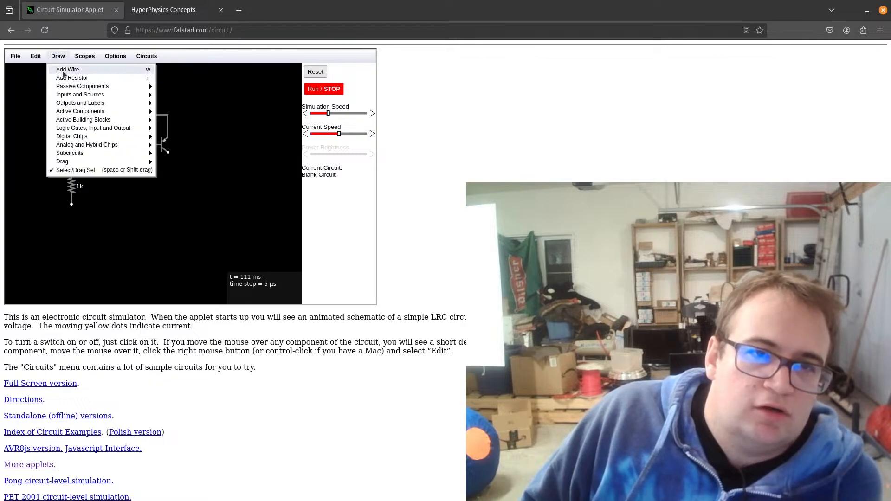
click(62, 71)
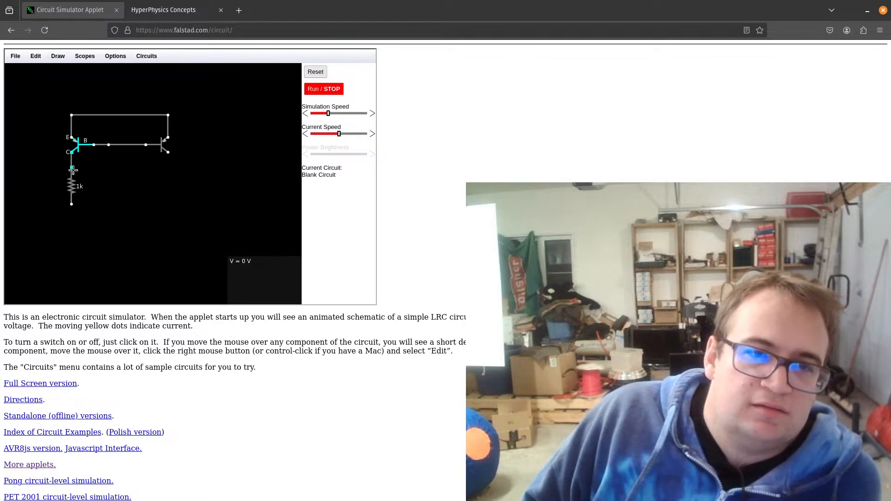
drag(71, 153, 72, 165)
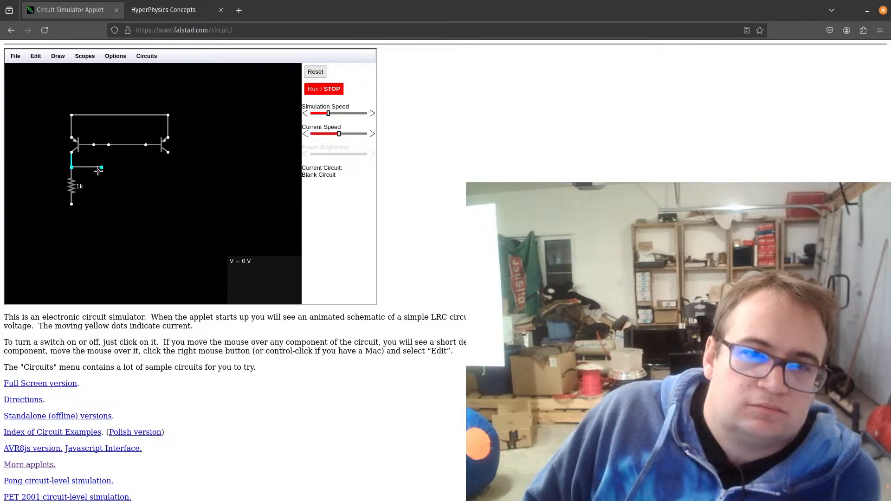
drag(105, 172, 108, 168)
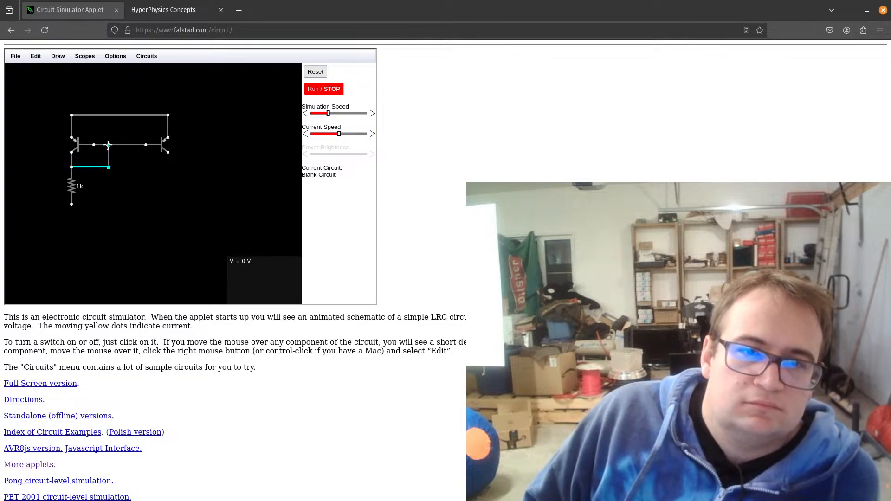
- Add a ground to the lower end of the resistor under the left transistor
click(58, 57)
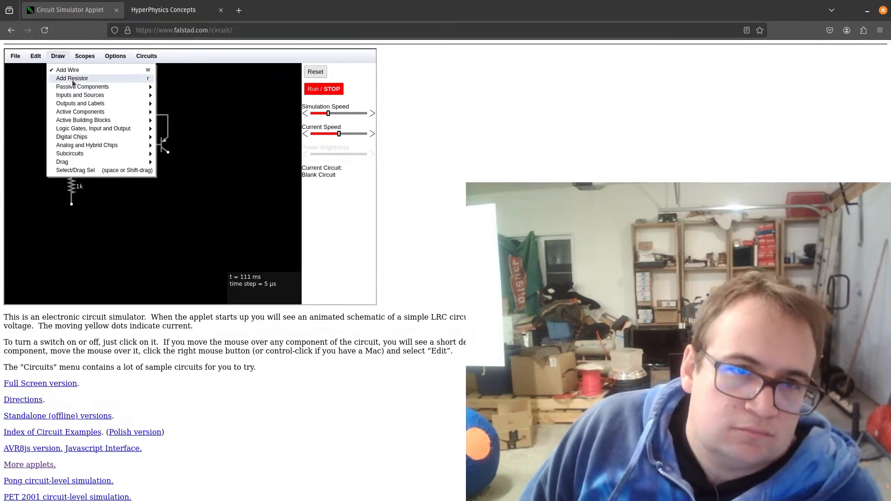
mouse_move(73, 96)
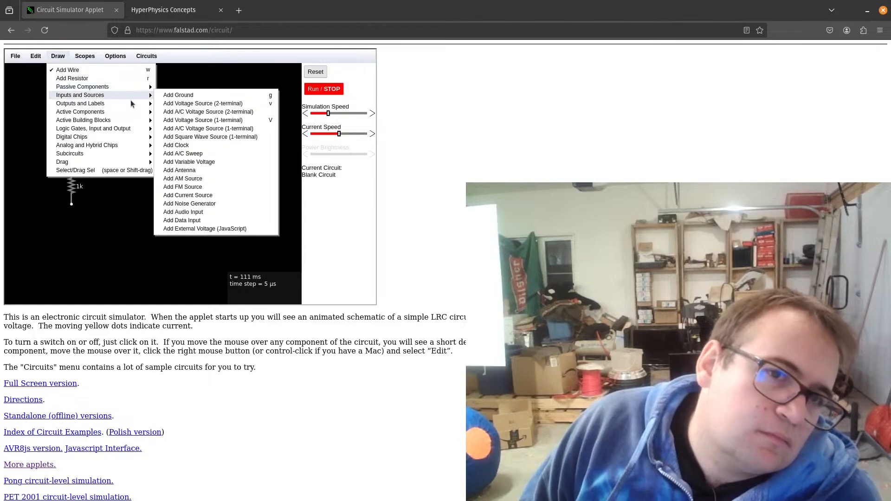
mouse_move(123, 86)
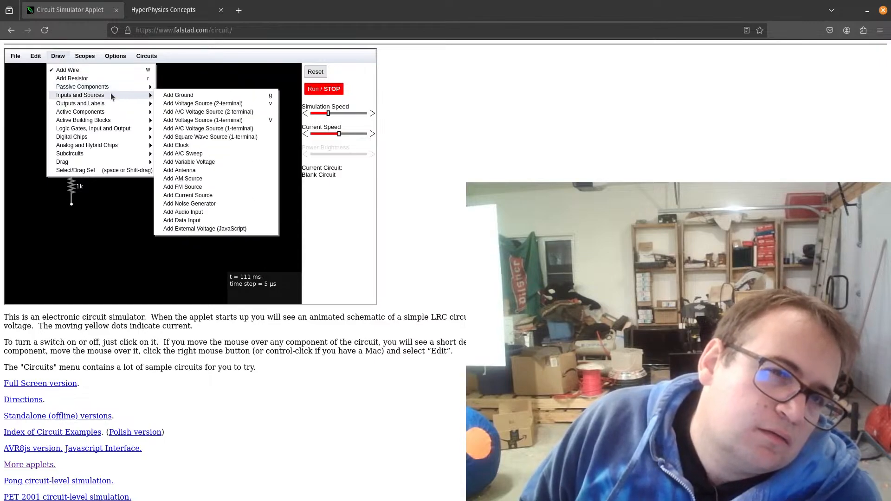
click(164, 96)
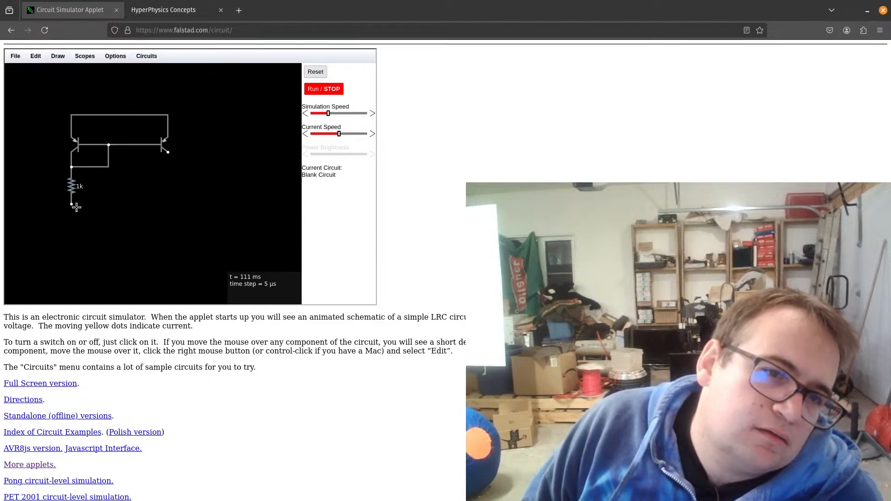
click(70, 220)
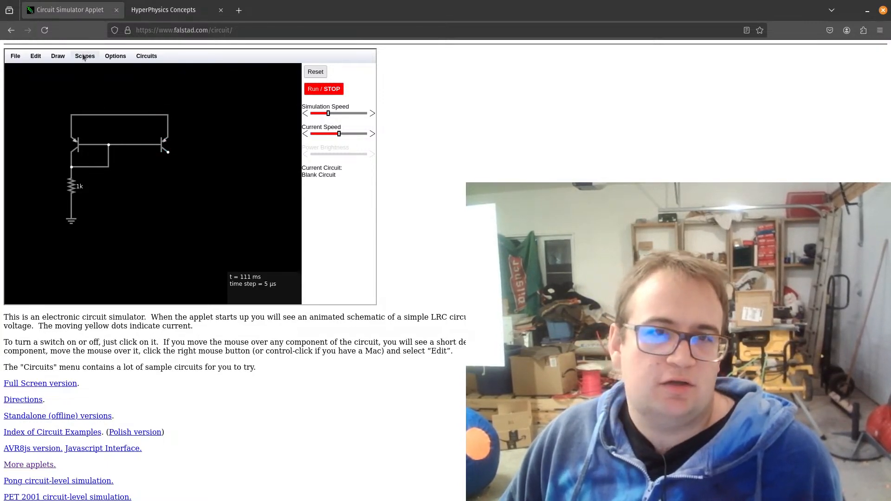
- Add two 1k resistors in series, running vertically down from the right transistor's collector
click(58, 56)
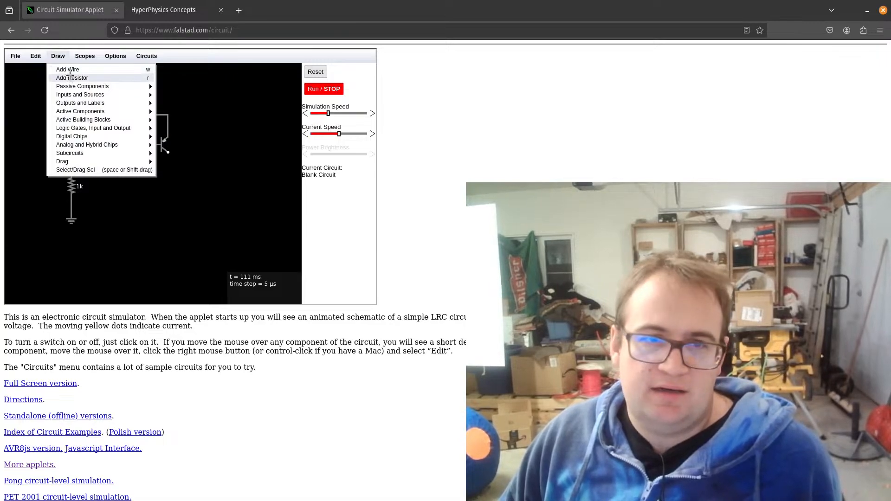
click(70, 76)
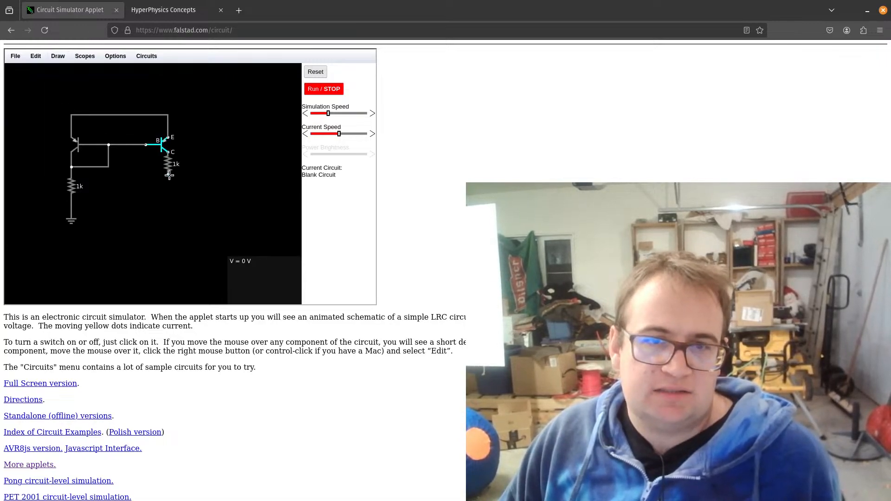
drag(169, 174, 168, 211)
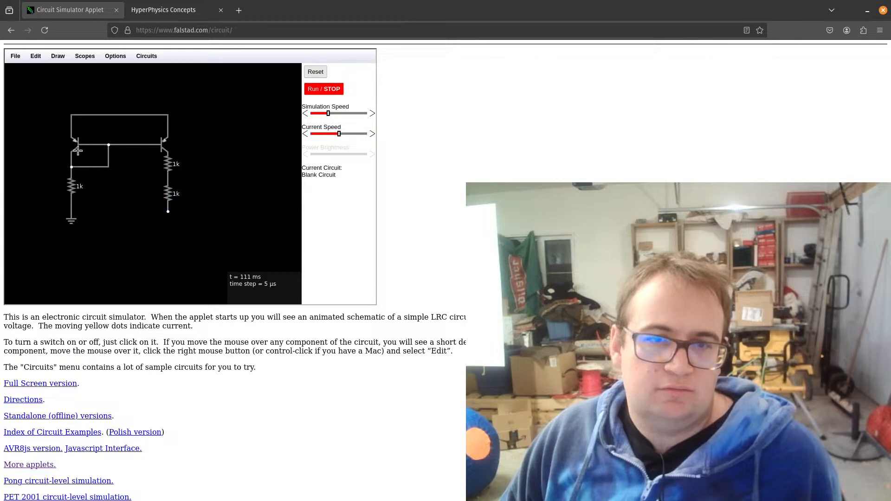
- Add an LED pointing downward from the lower end of the two series resistors
click(59, 59)
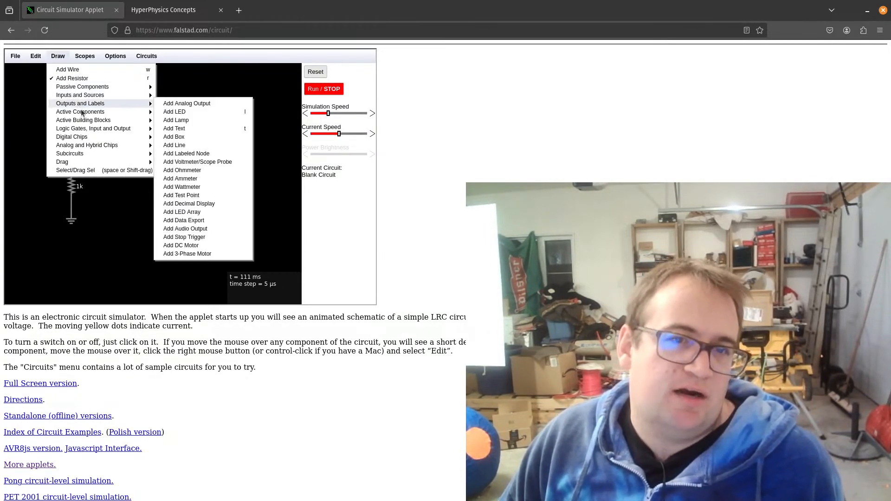
mouse_move(83, 120)
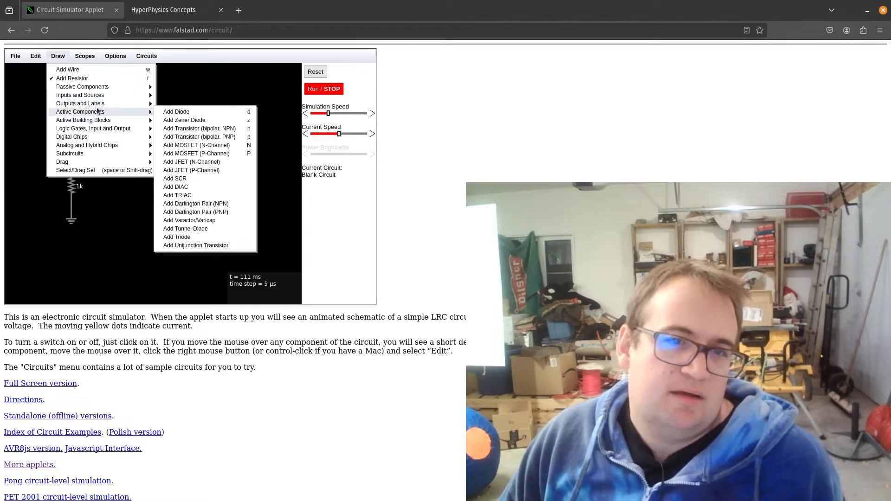
mouse_move(96, 106)
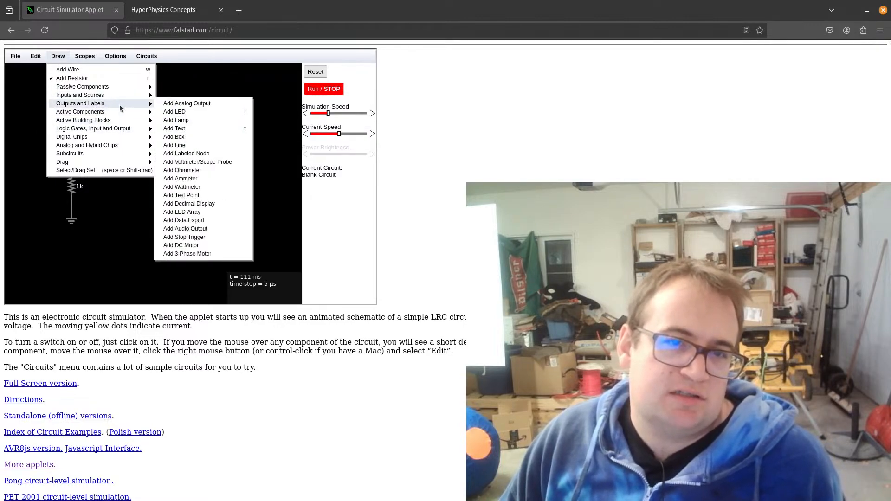
click(170, 115)
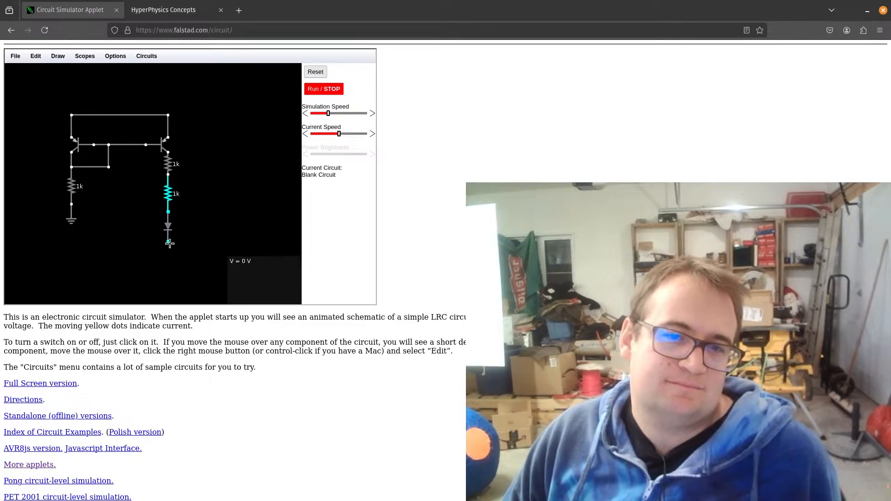
drag(170, 244, 168, 241)
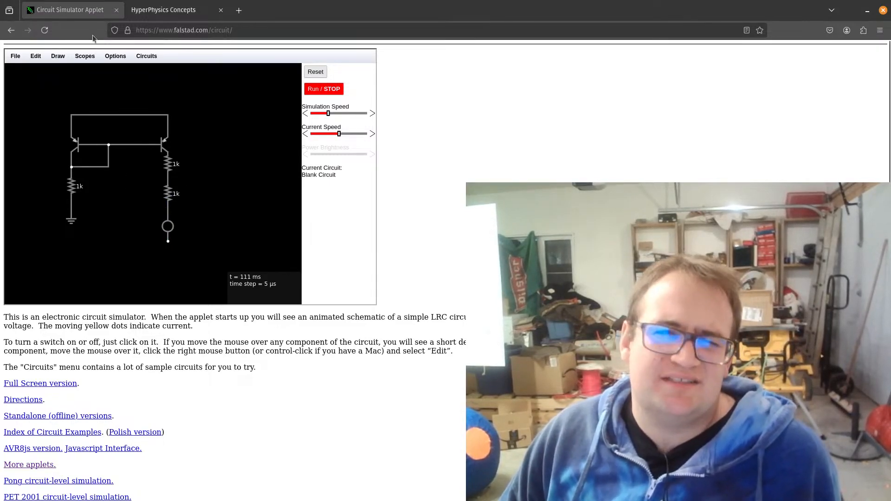
- Add a ground to the LED's lower terminal
click(64, 59)
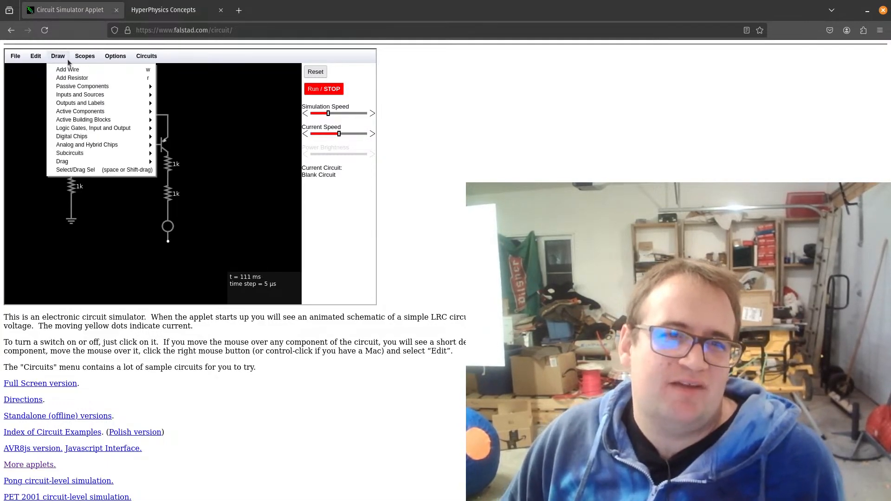
mouse_move(84, 103)
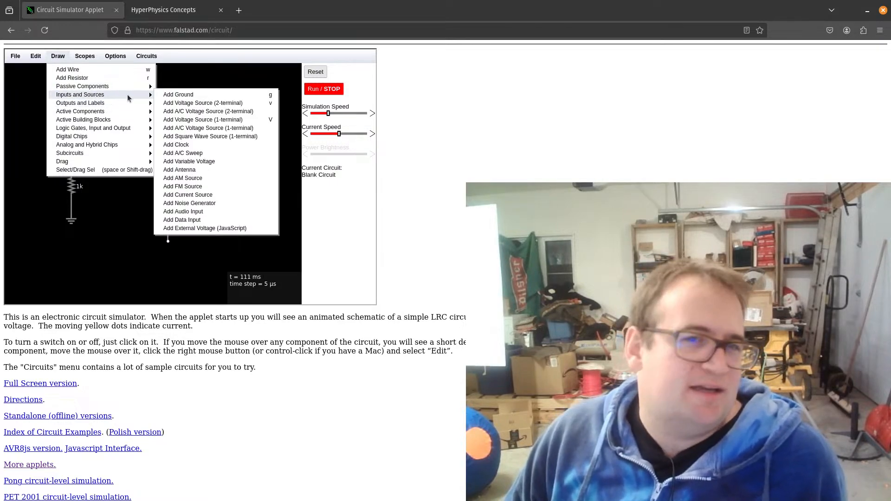
click(163, 94)
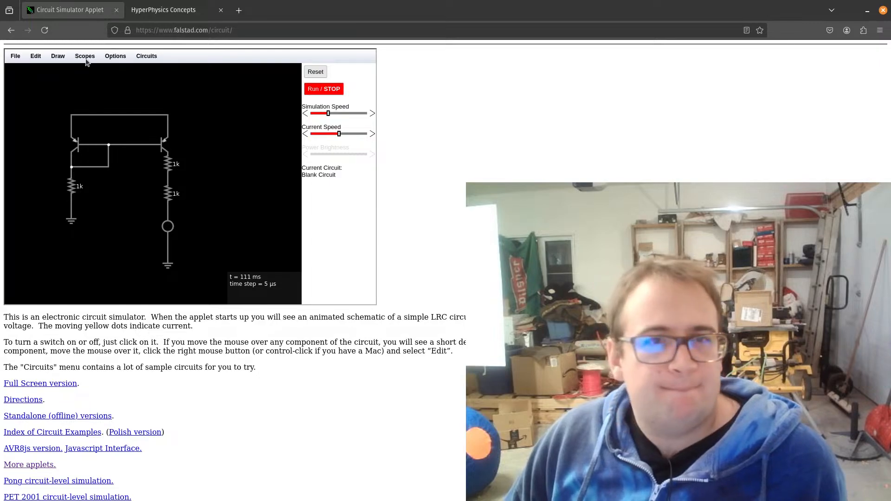
- Add a one-terminal voltage source extending horizontally from the emitter wire's corner above the right transistor
click(66, 57)
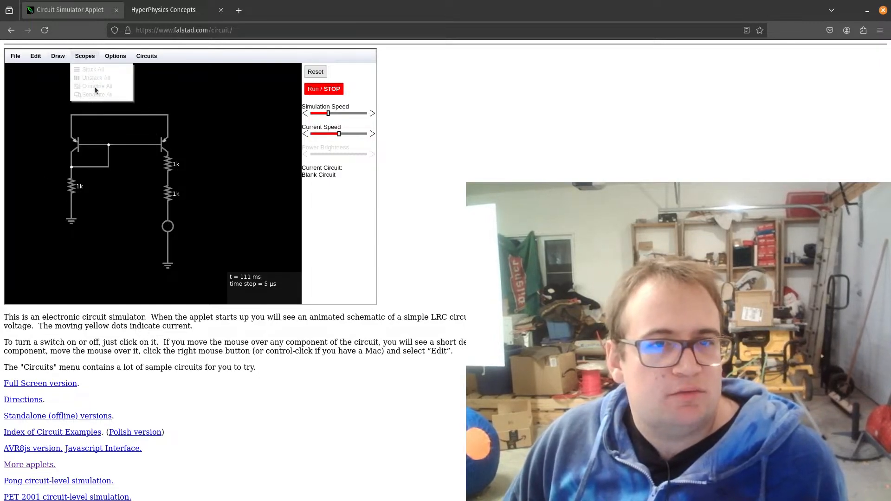
mouse_move(85, 89)
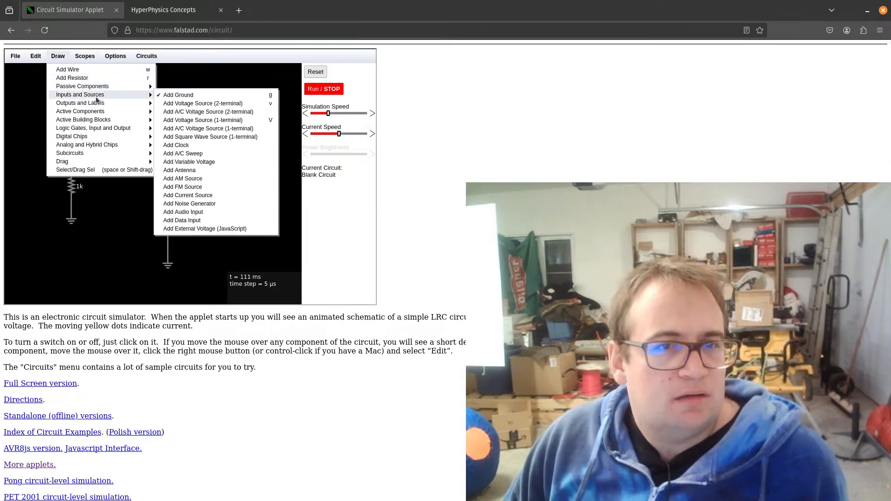
mouse_move(100, 106)
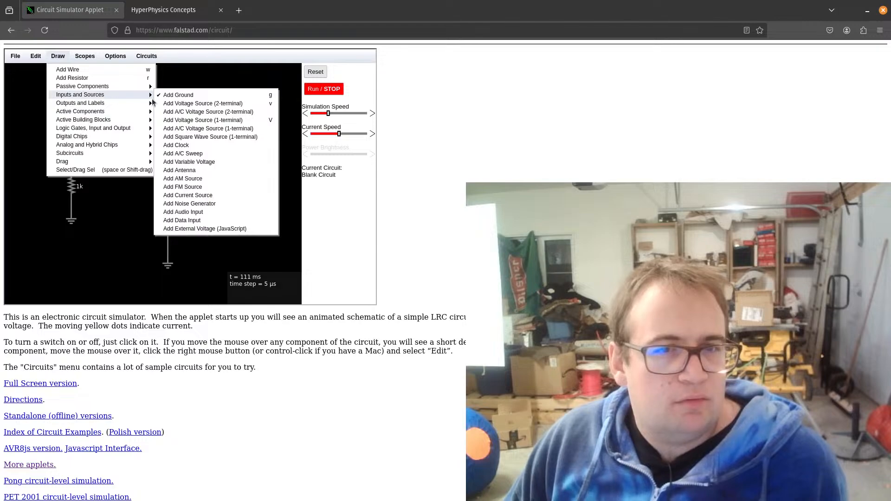
click(212, 120)
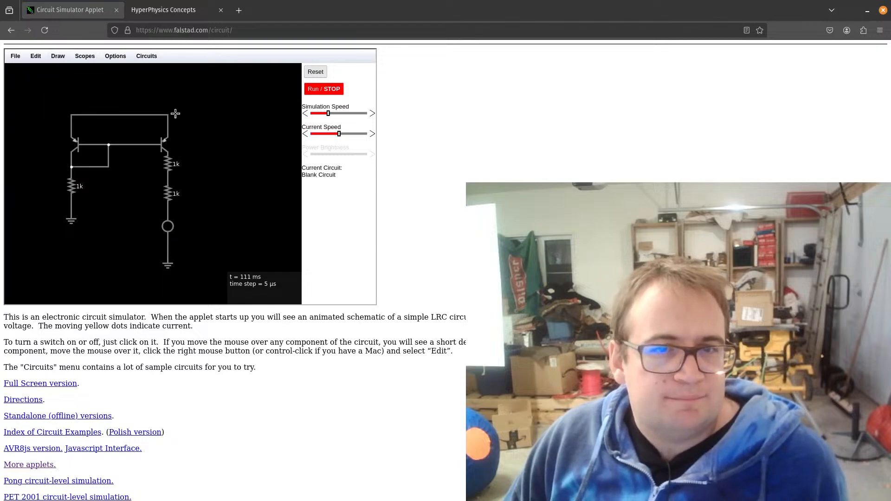
drag(201, 114, 200, 115)
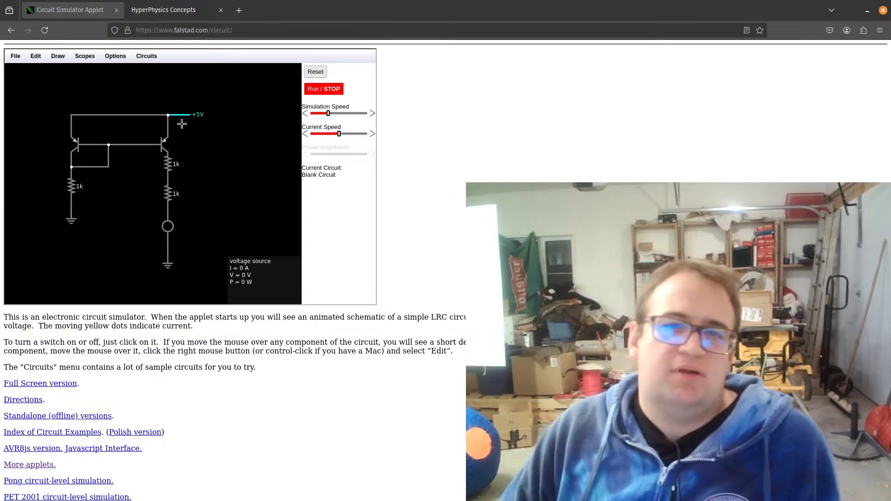
- Set the voltage source on the emitter wire to 15 V
right_click(188, 118)
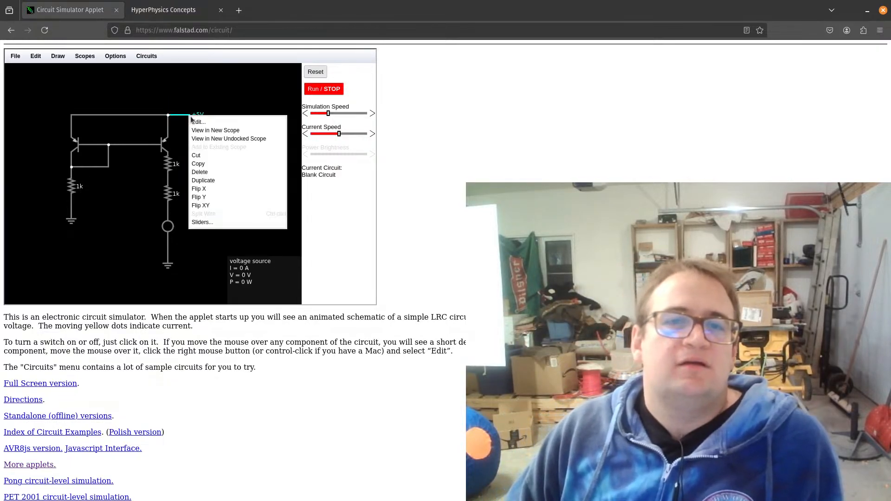
click(196, 122)
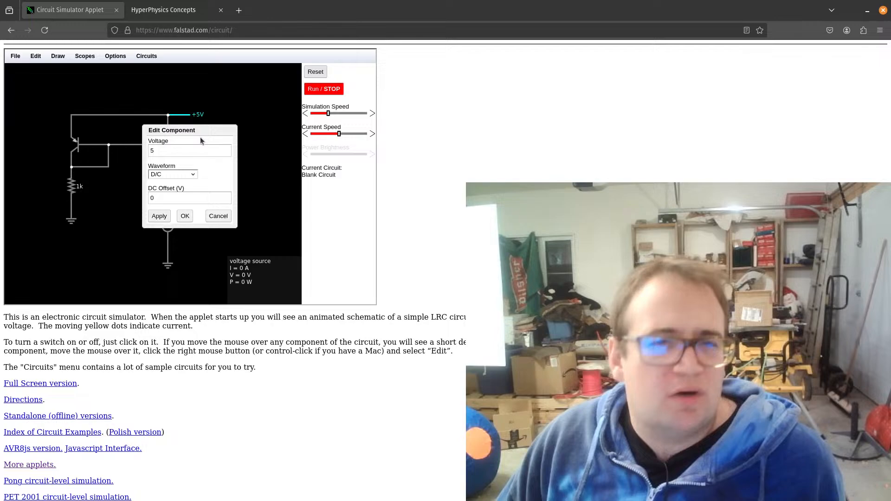
double_click(162, 152)
text(15)
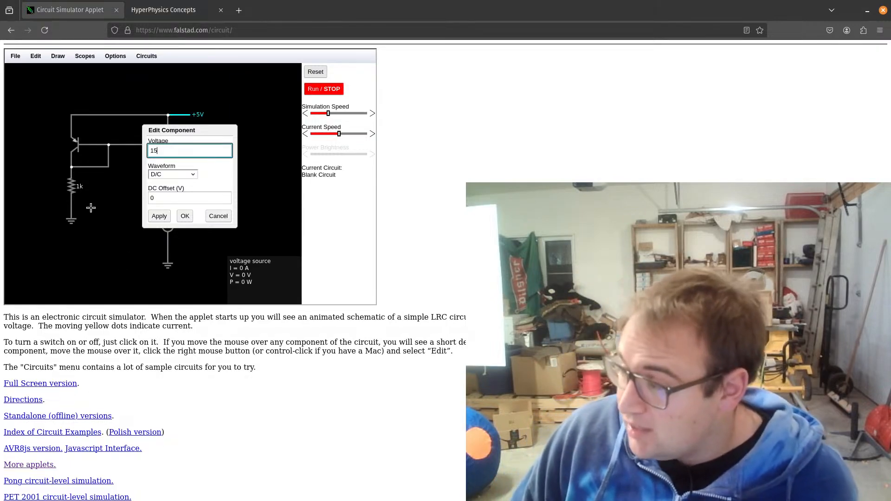
click(159, 216)
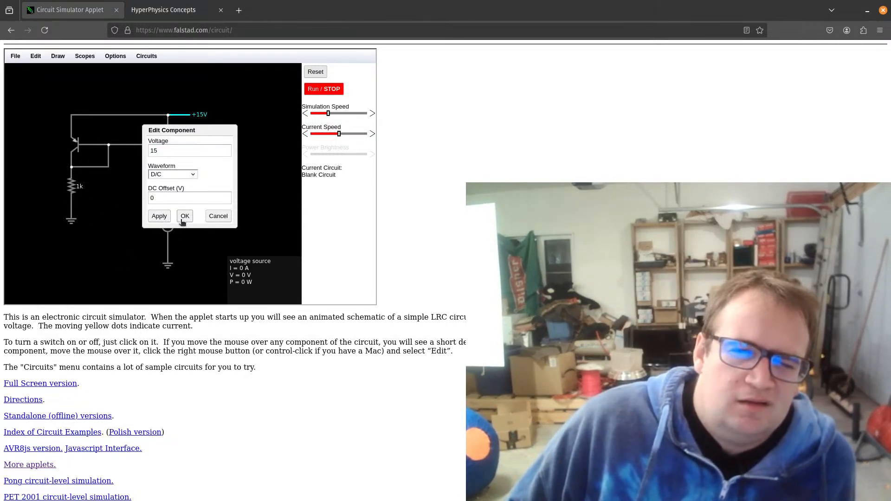
click(184, 217)
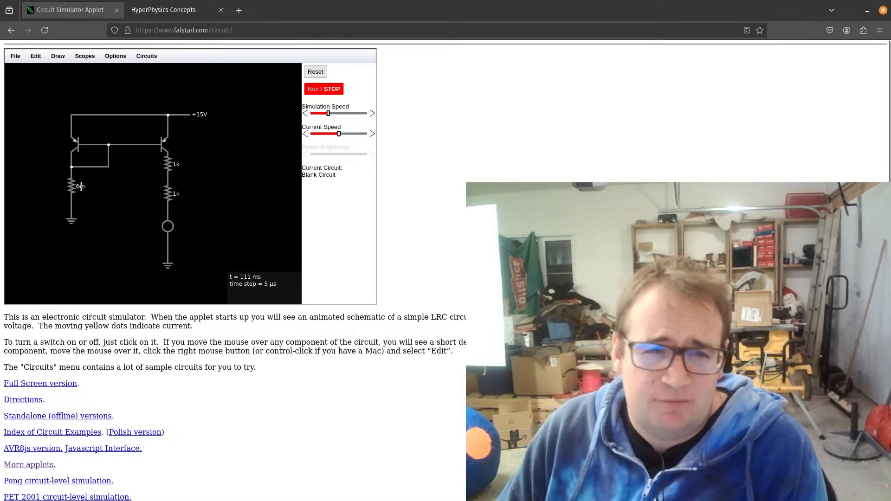
- Set the resistor below the left transistor to 14.4k ohms
right_click(71, 186)
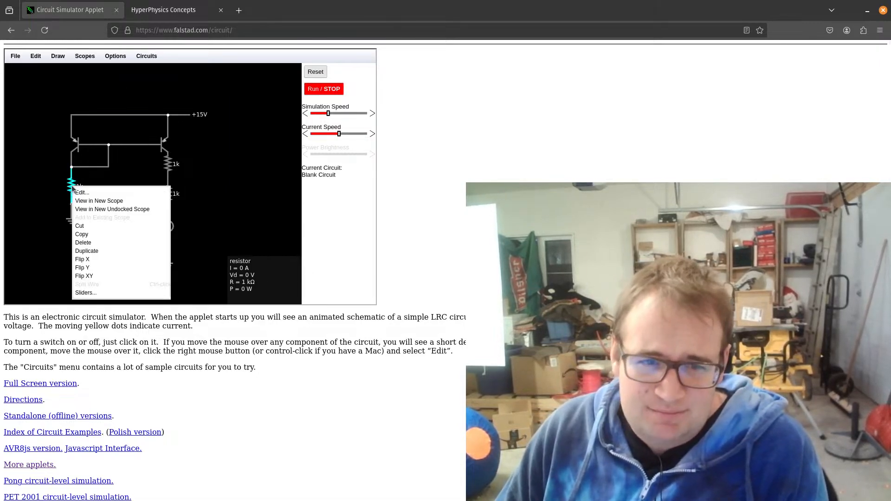
click(83, 190)
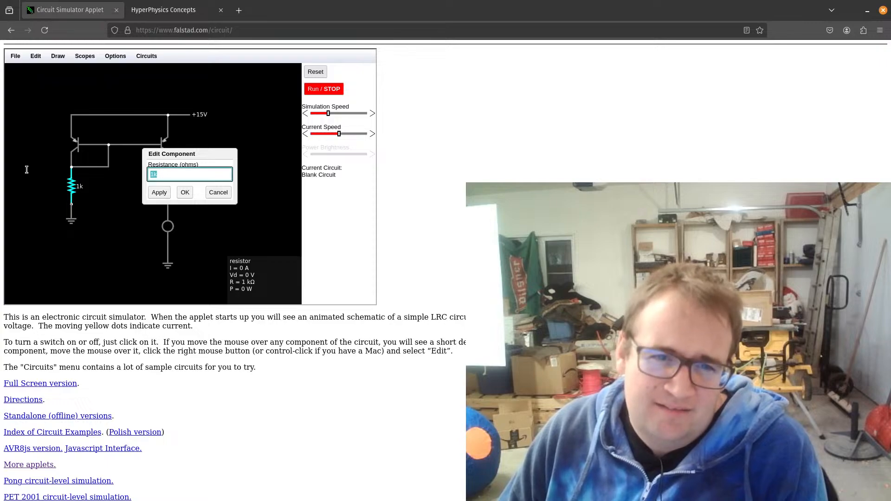
text(14.4)
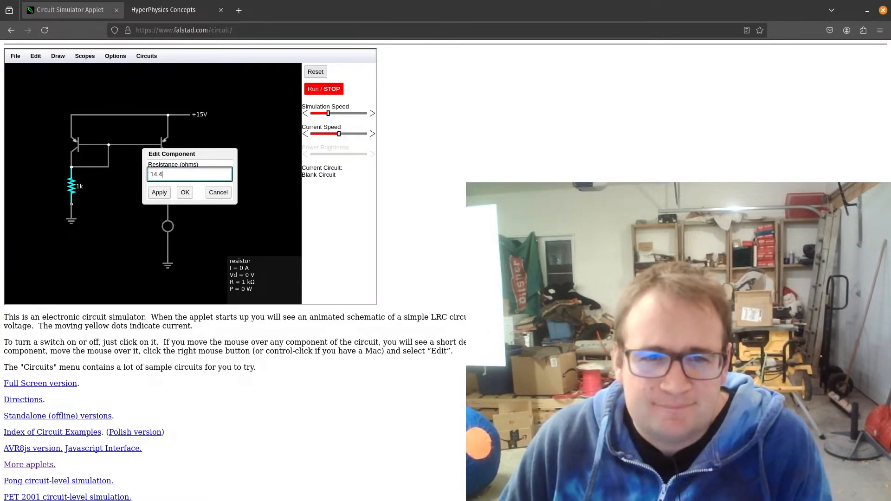
text(k)
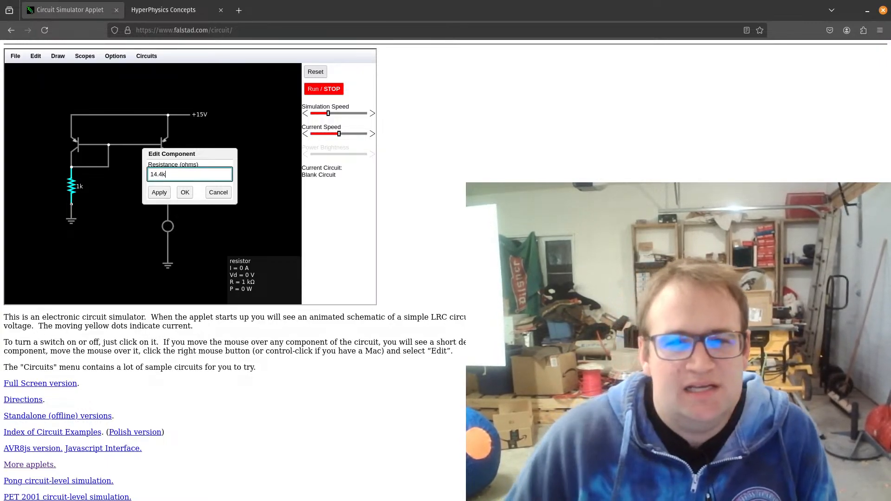
click(184, 193)
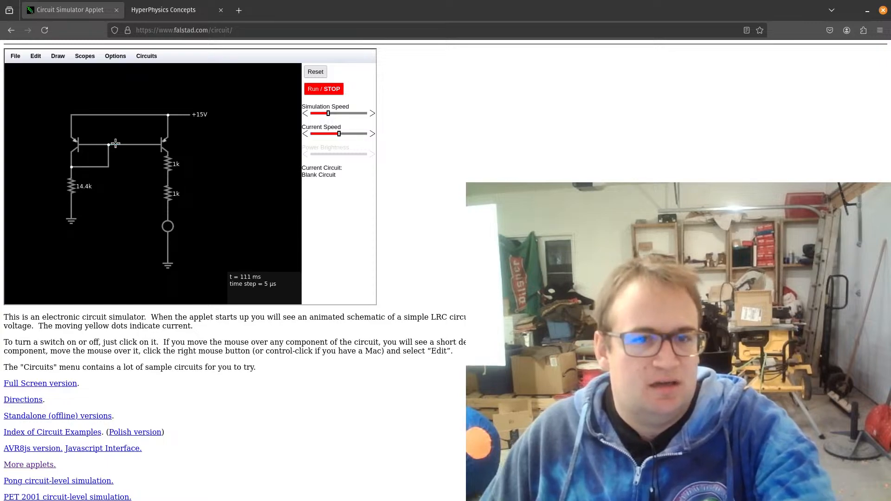
- Delete the short vertical wire linking the base line to the left transistor's collector wire
drag(124, 145, 131, 161)
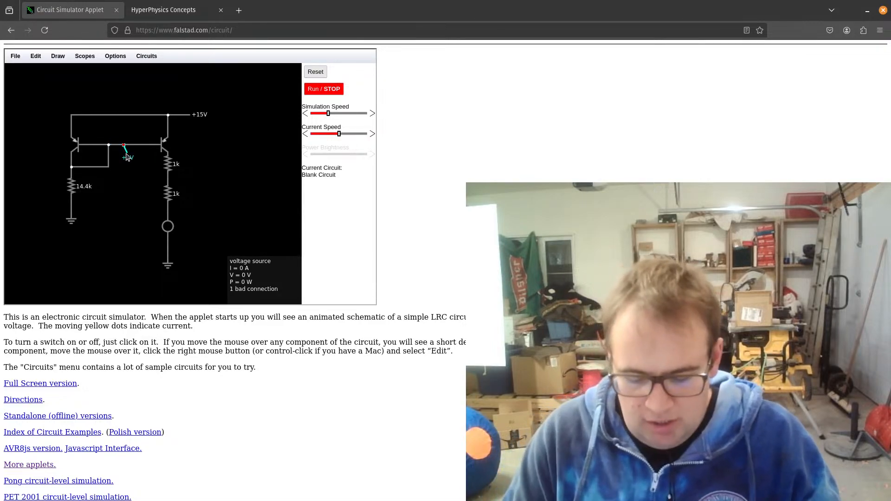
key(Delete)
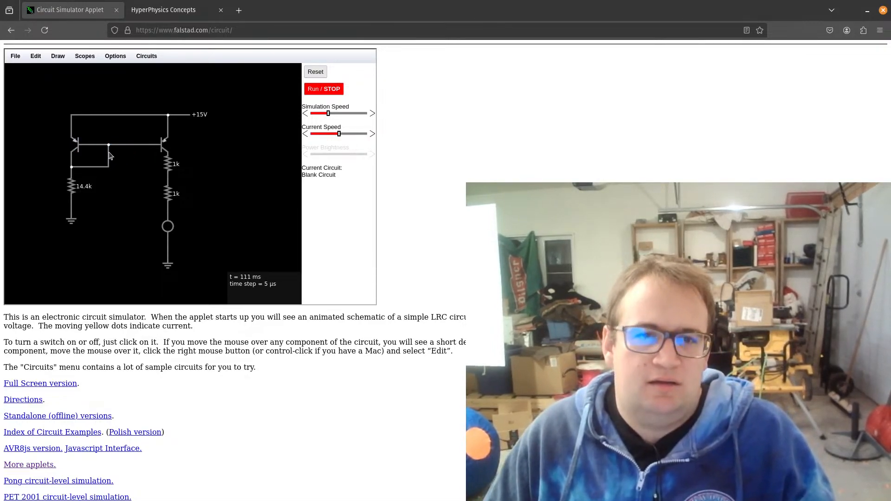
key(Delete)
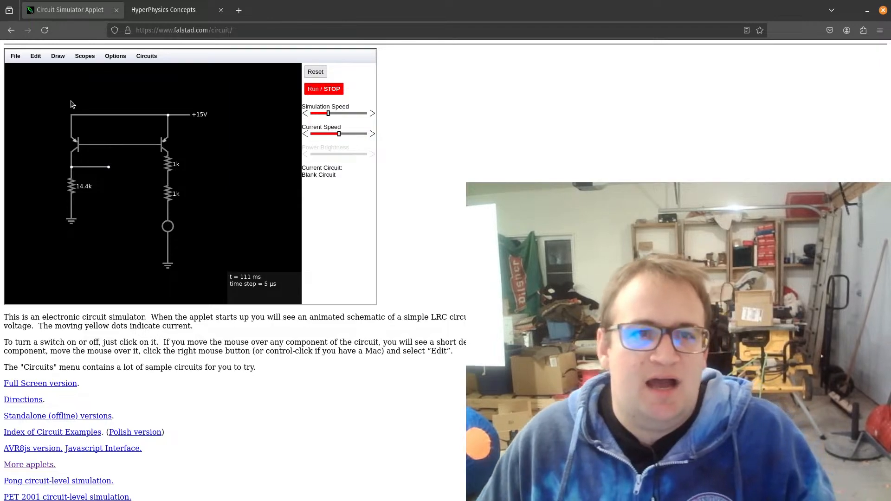
- Add an ammeter upward from the collector wire's open end to the base line, filling the gap
click(58, 56)
mouse_move(100, 96)
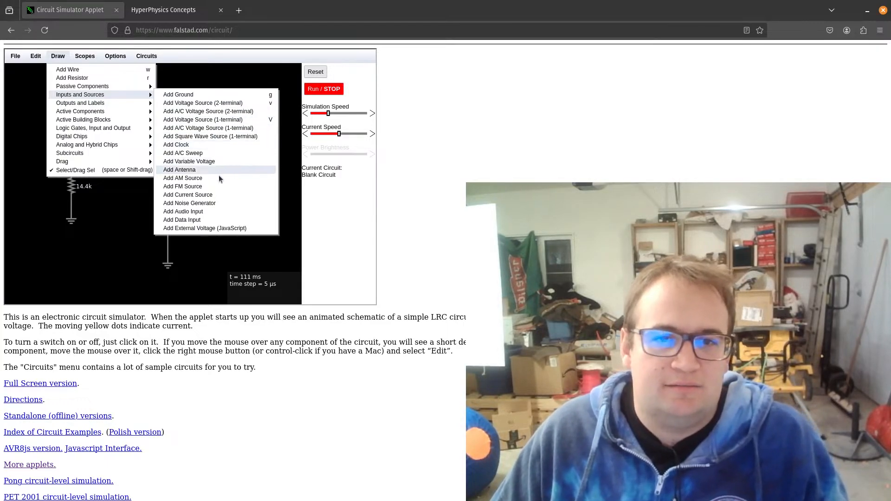
mouse_move(100, 113)
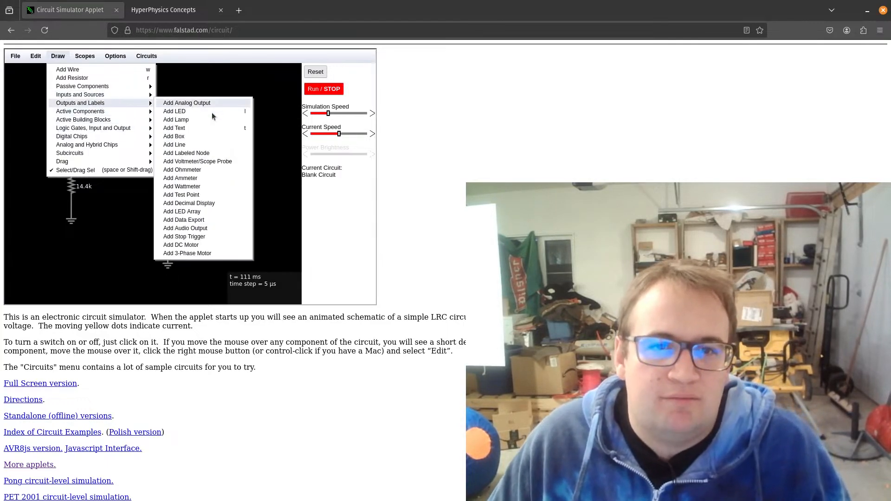
click(214, 180)
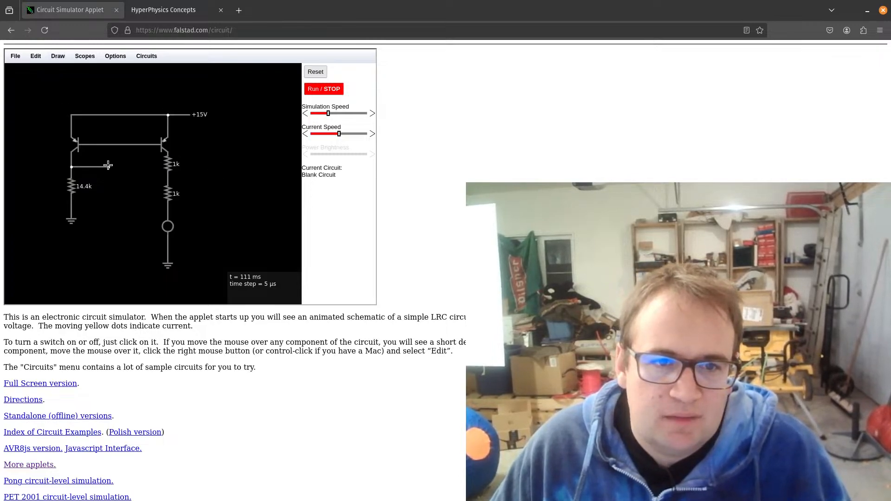
drag(108, 167, 109, 145)
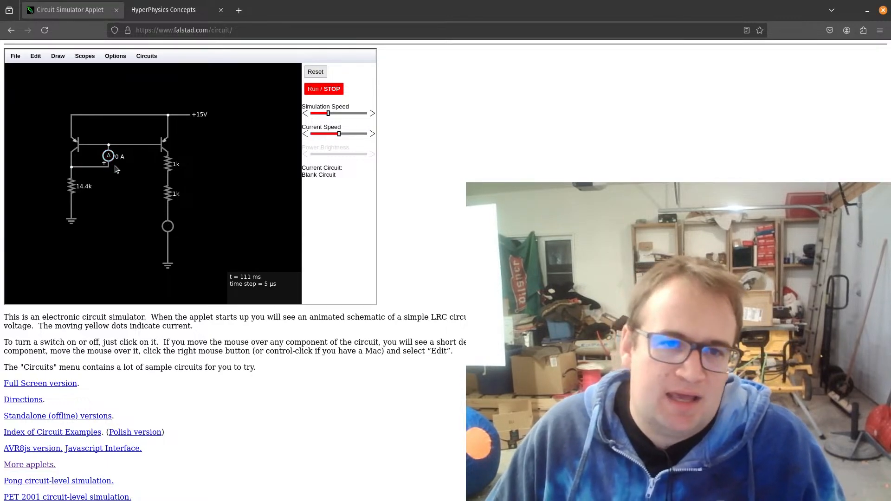
- Start the simulation and inspect the currents at the ammeter, the reference resistor and the left transistor
mouse_move(162, 152)
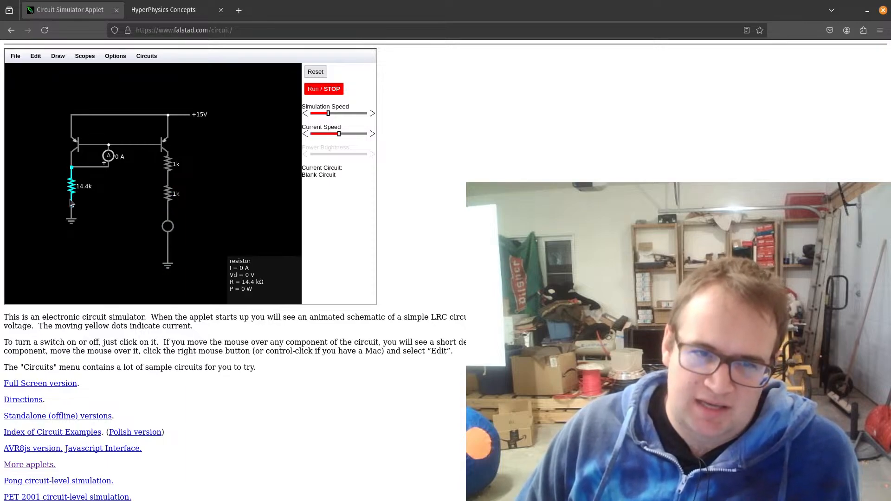
click(320, 88)
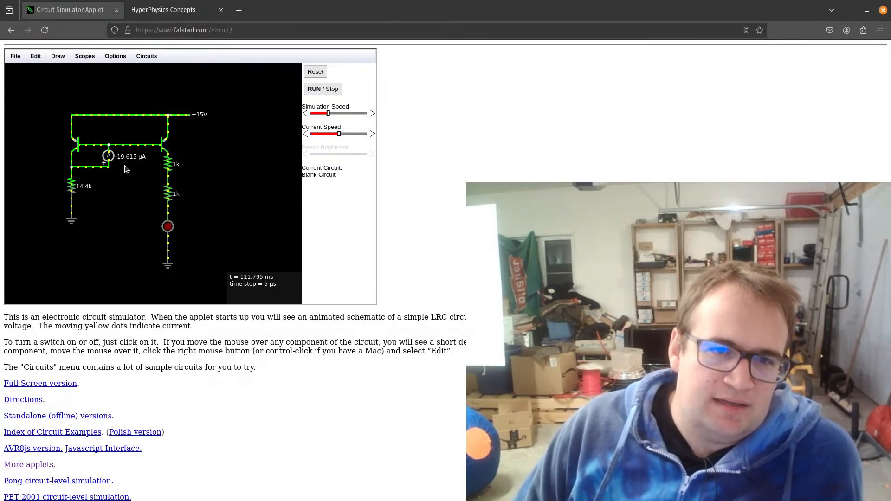
mouse_move(111, 166)
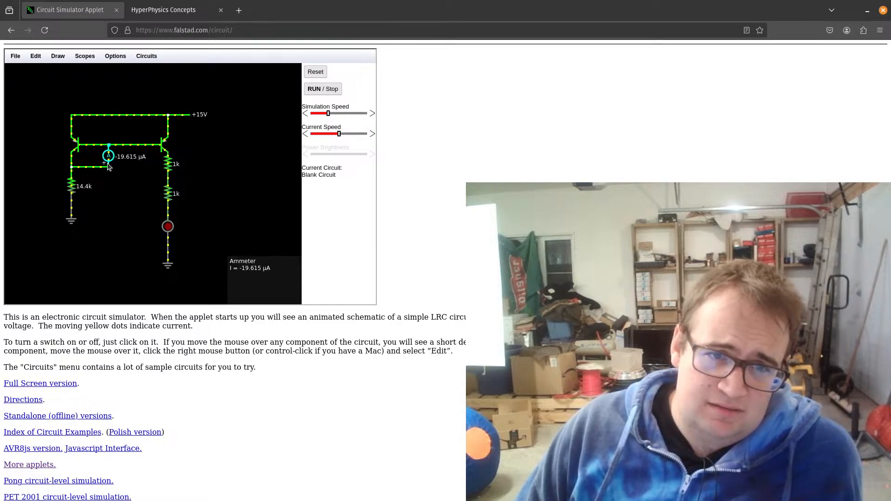
mouse_move(72, 177)
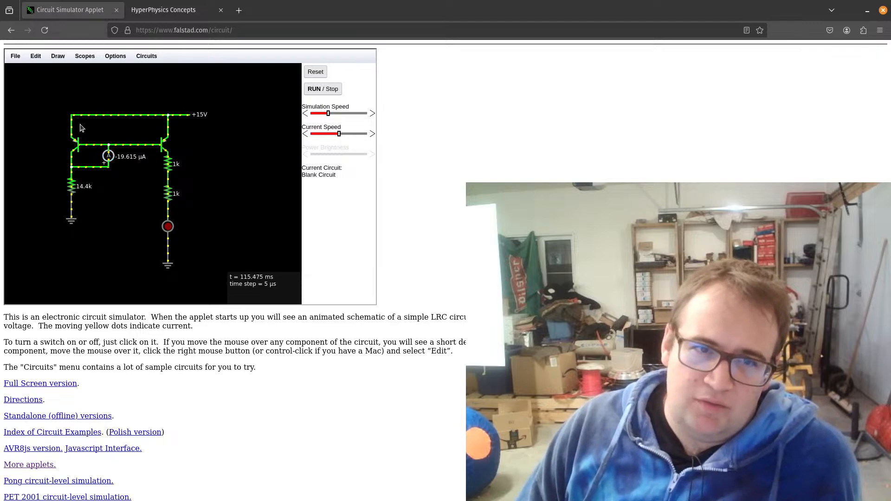
mouse_move(71, 140)
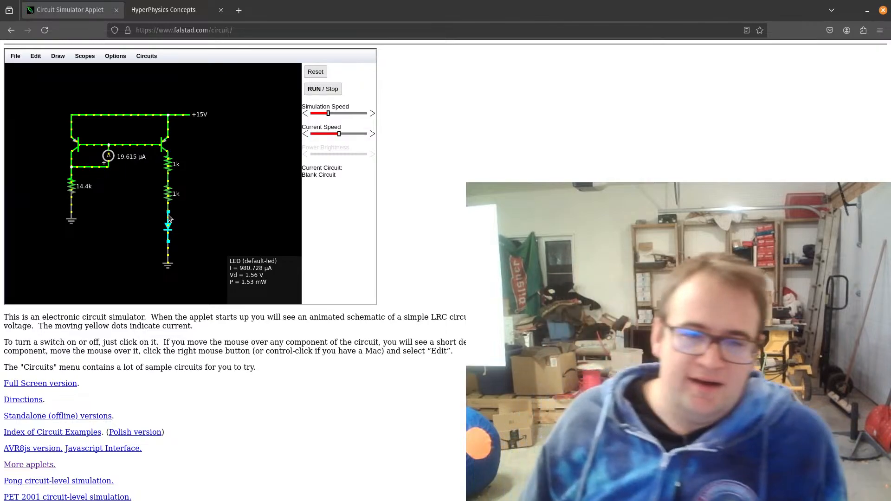
- Set the reference resistor below the left transistor to 5k ohms
right_click(73, 189)
click(84, 196)
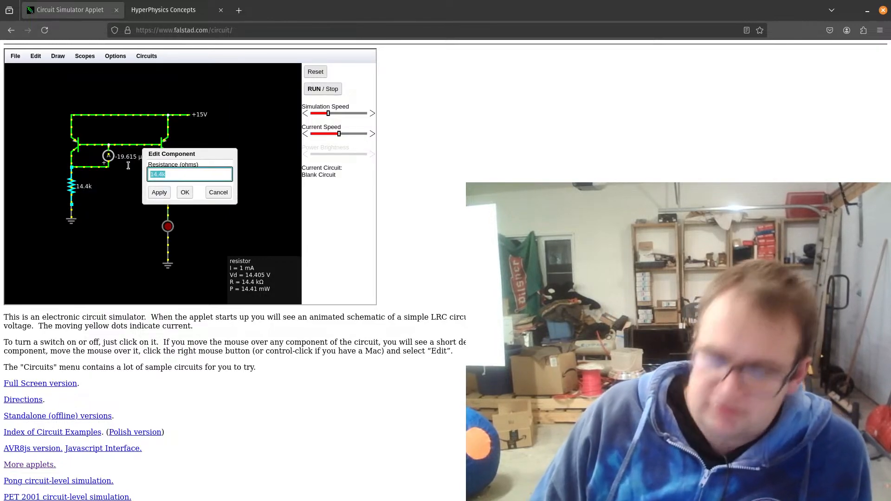
text(1)
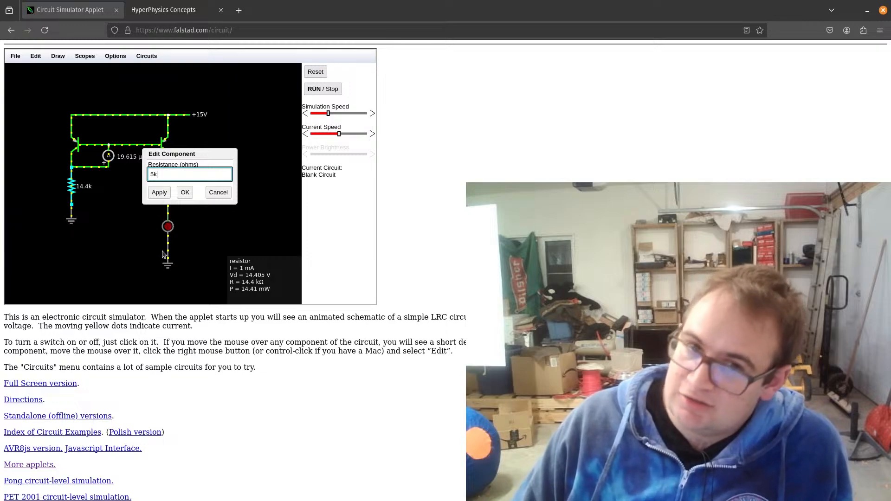
click(168, 195)
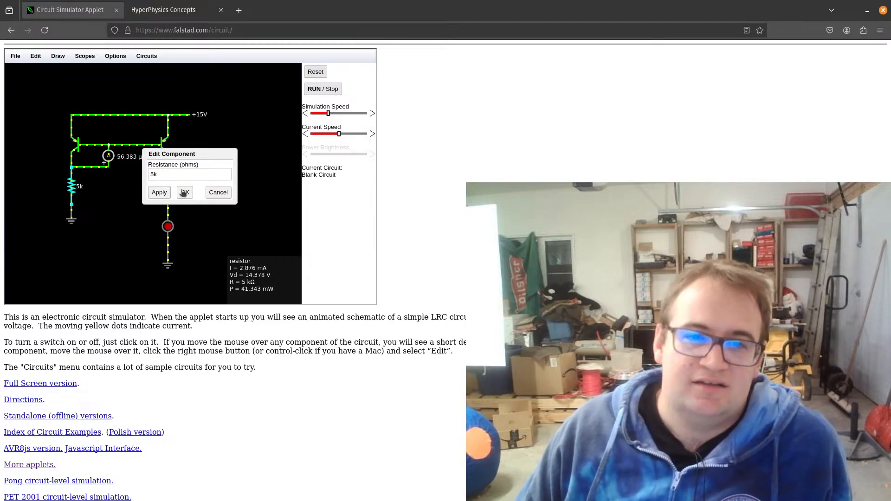
click(184, 192)
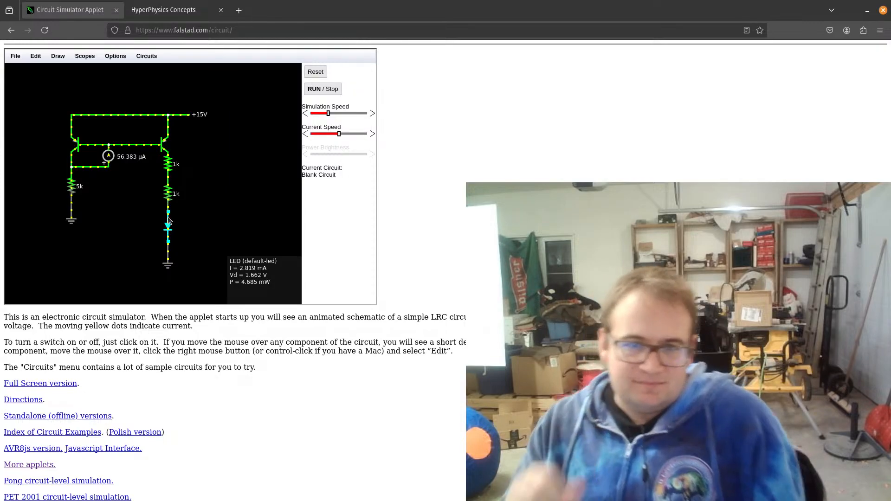
- Start a new blank circuit and place two ideal op amps with + on top, the second lower and to the right of the first
click(17, 56)
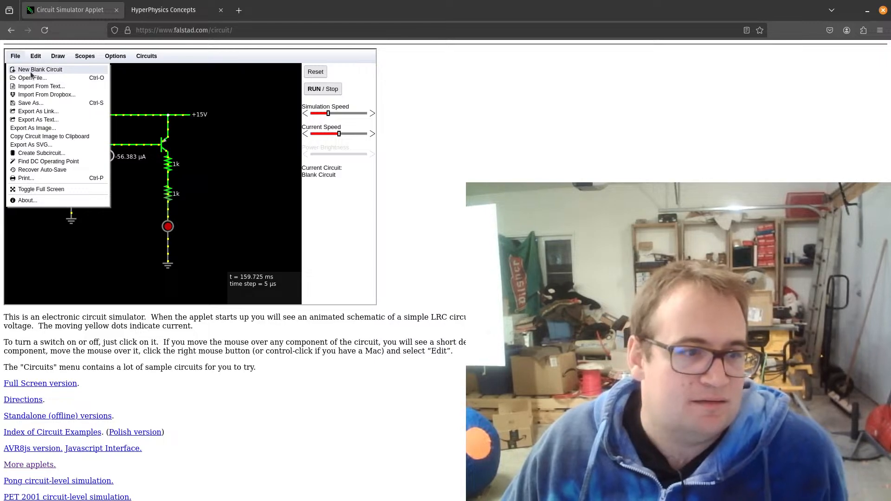
click(32, 71)
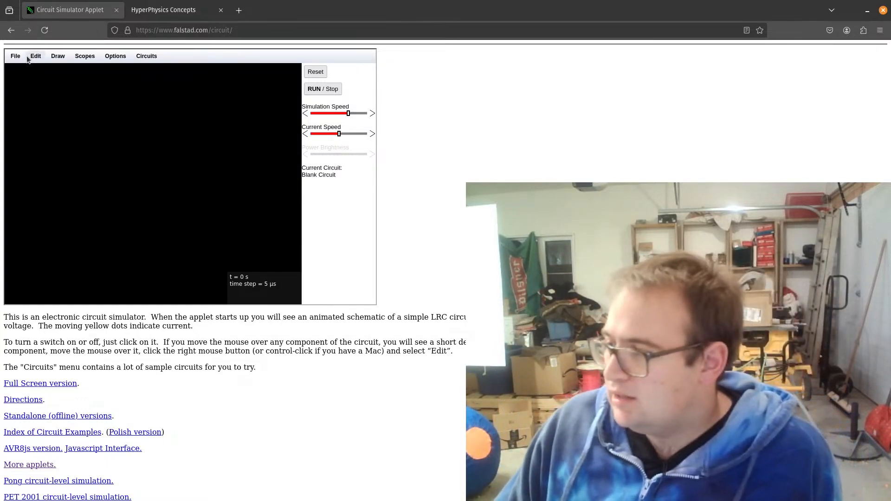
click(58, 56)
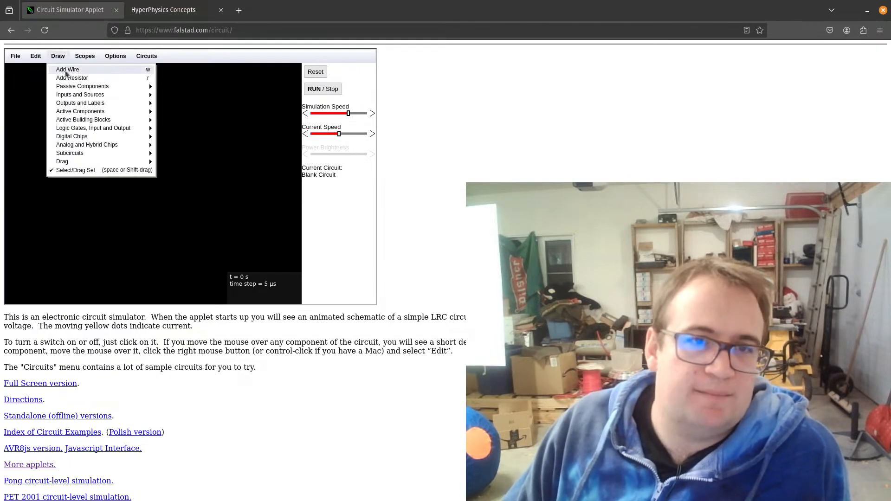
mouse_move(80, 121)
mouse_move(80, 104)
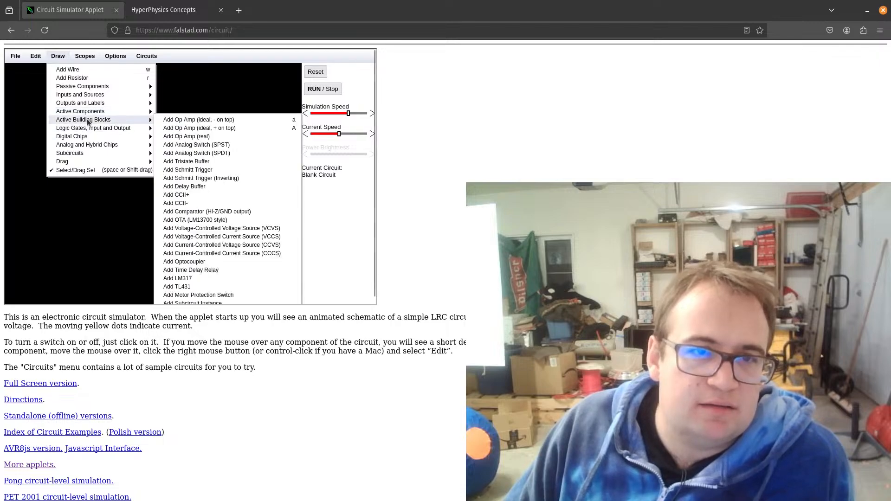
mouse_move(138, 121)
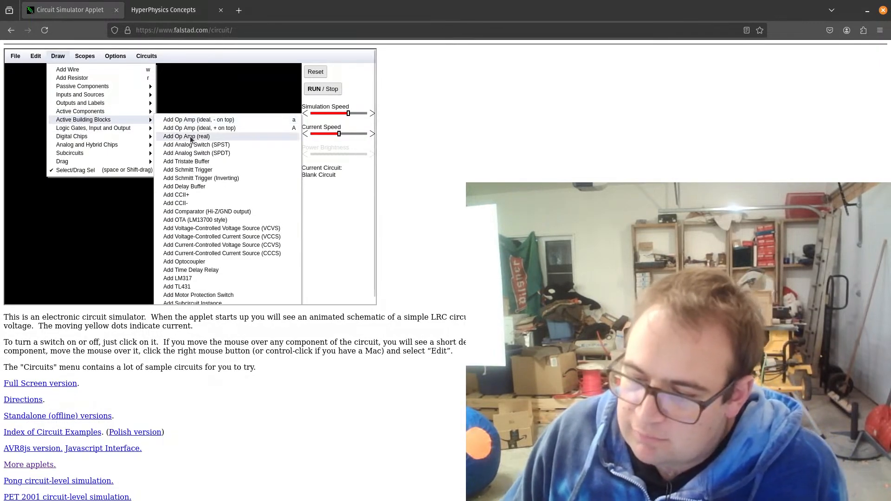
click(190, 129)
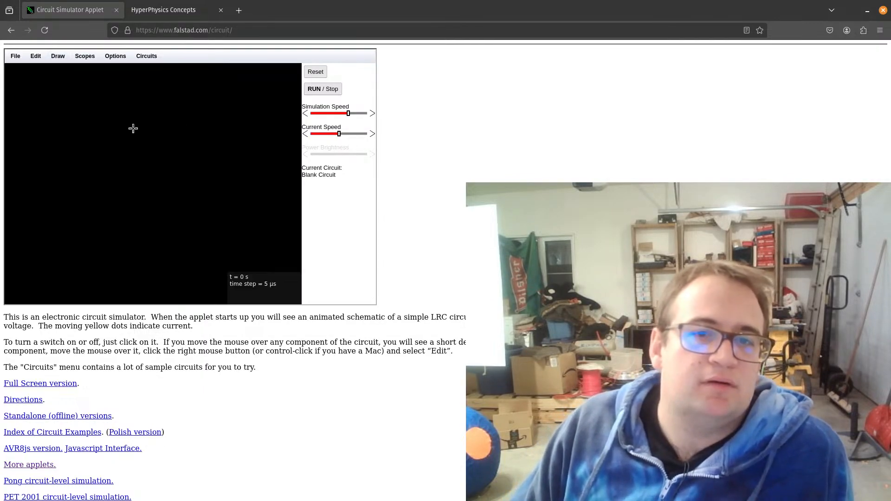
drag(52, 130, 100, 131)
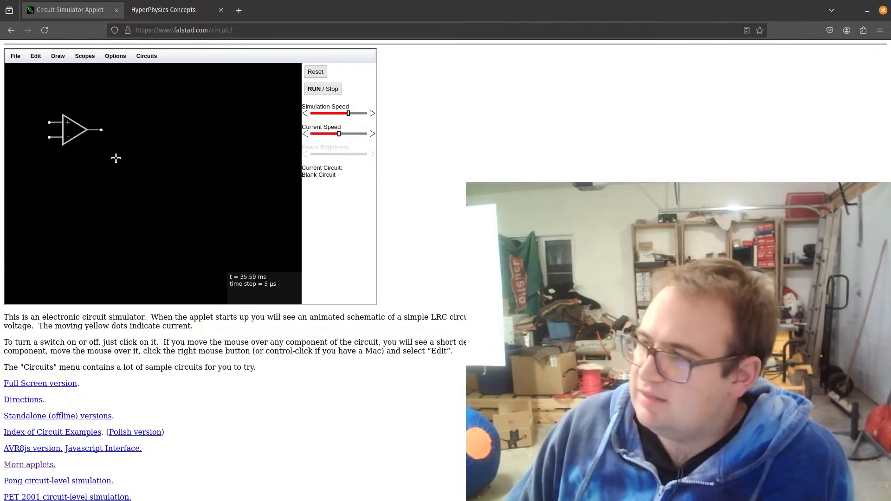
drag(116, 160, 185, 153)
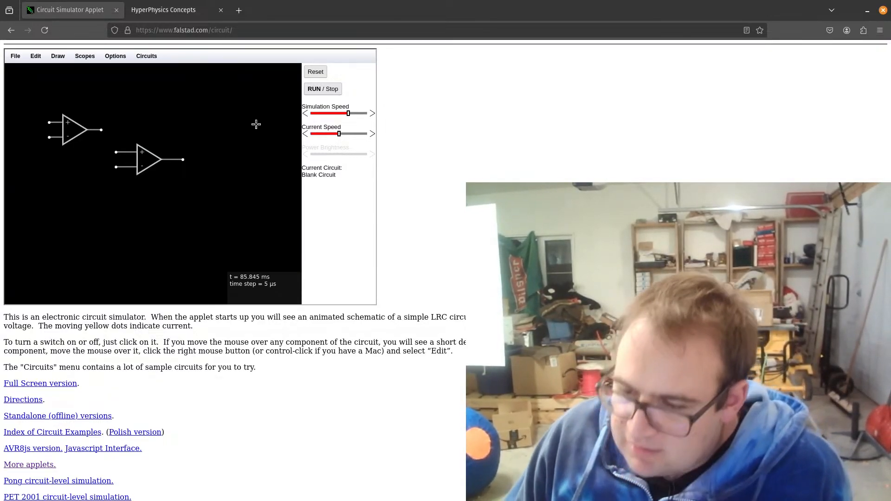
click(59, 57)
click(60, 59)
click(60, 59)
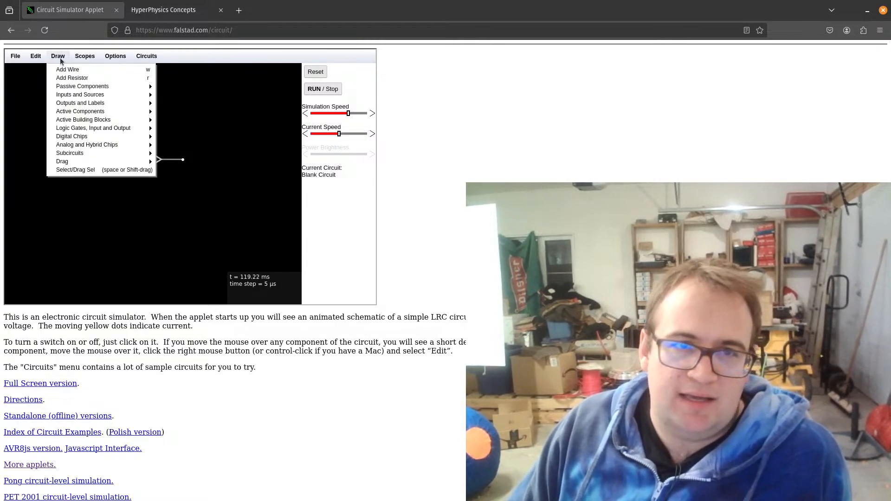
click(70, 70)
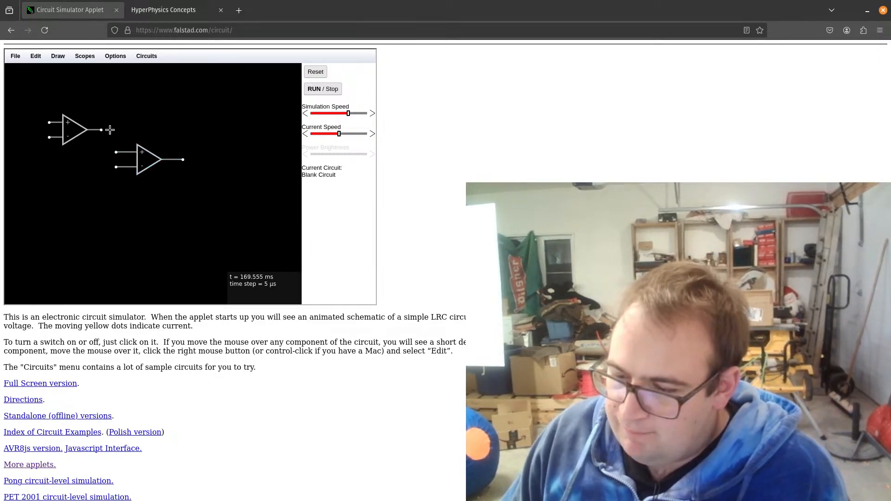
- Add a diode pointing downward from the first op amp's output and wire its lower end to the second op amp's + input
click(60, 59)
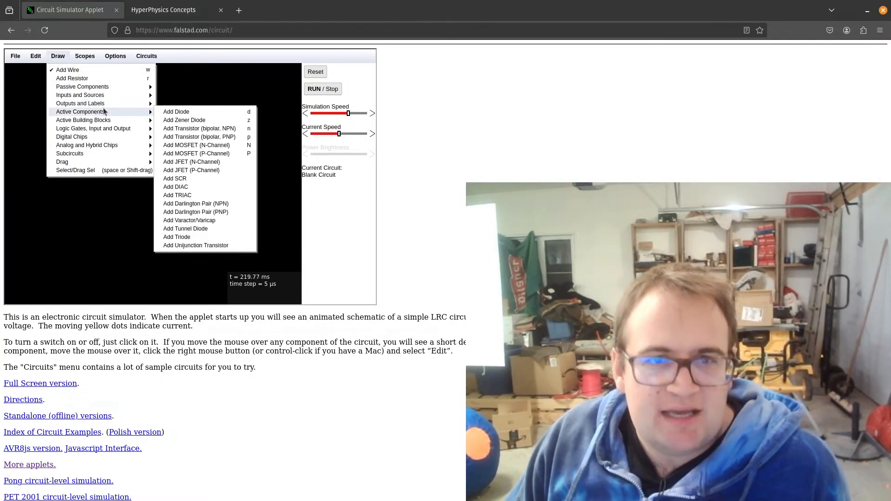
click(229, 113)
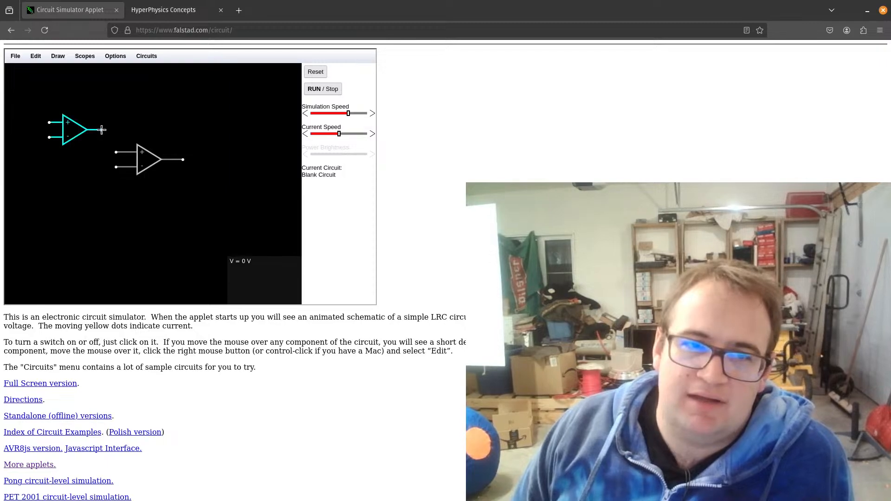
drag(102, 129, 103, 153)
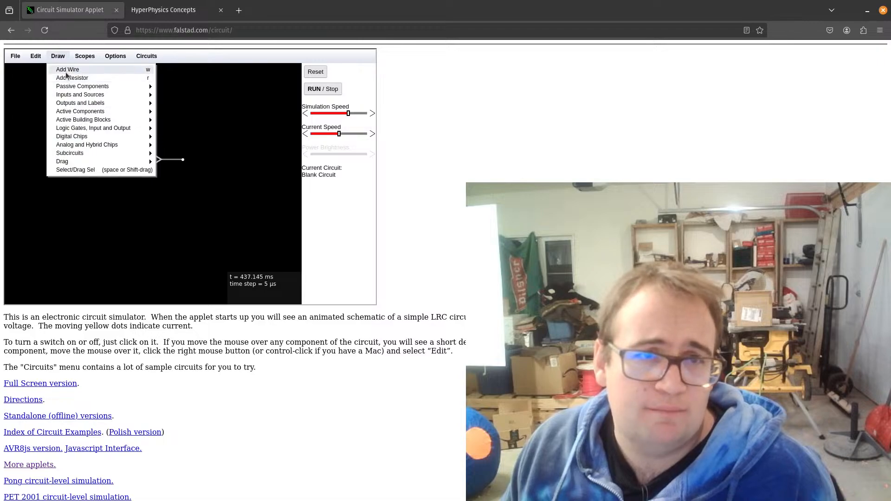
click(67, 70)
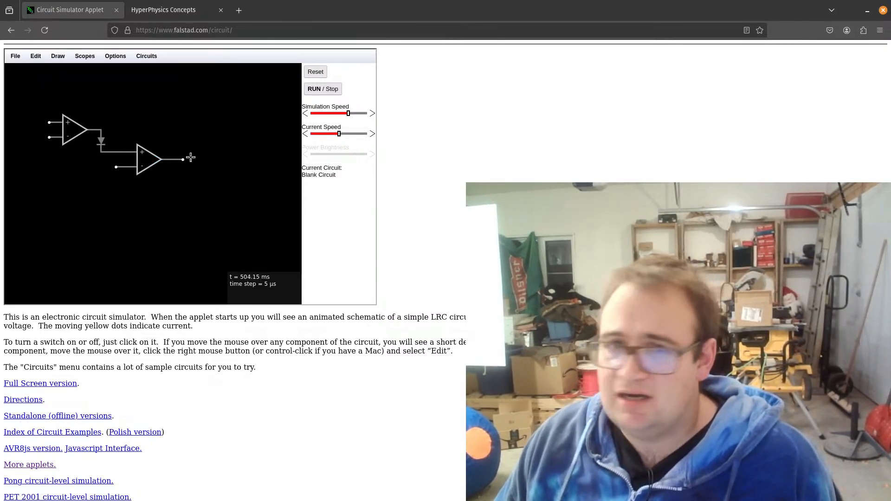
- Wire the diode's lower end back to the first op amp's − input to close its feedback loop
click(58, 56)
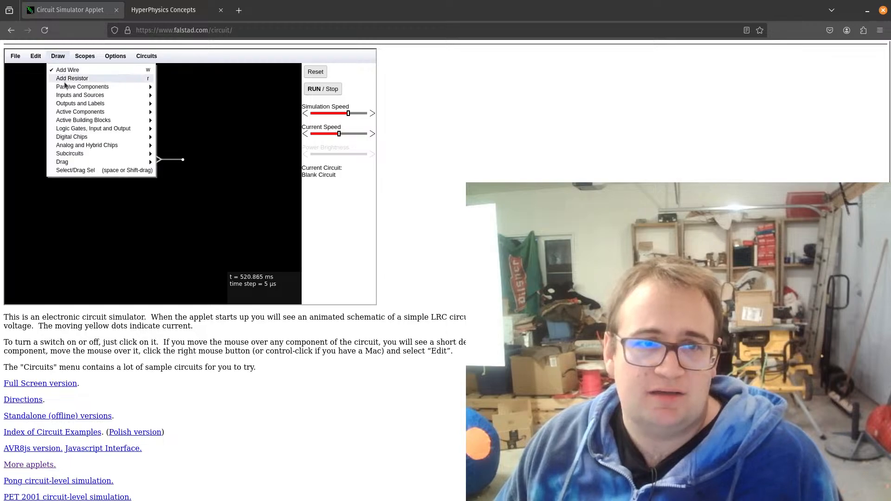
click(231, 94)
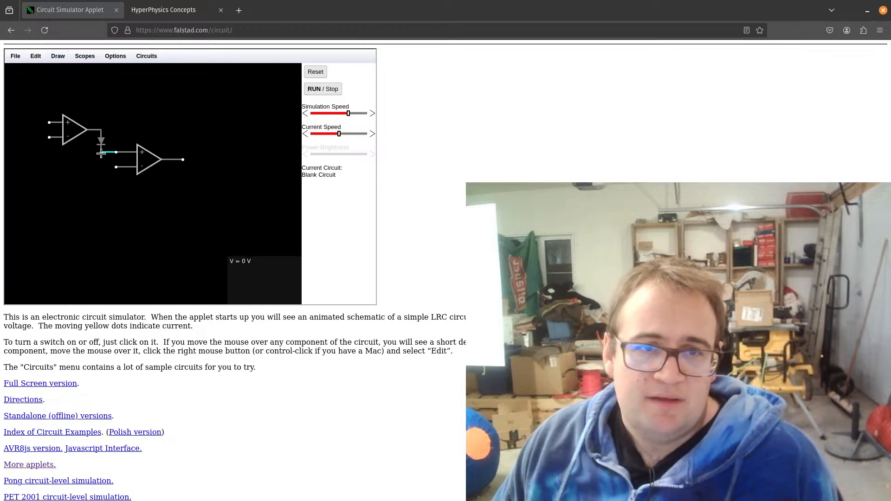
mouse_move(99, 154)
mouse_down()
mouse_move(39, 155)
mouse_move(49, 152)
mouse_up()
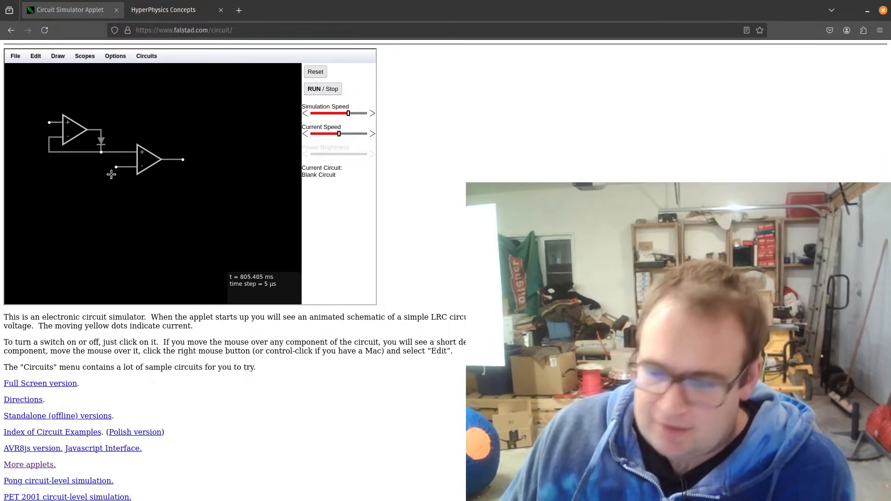
- Add a 10 µF capacitor running downward from the node at the diode's lower end
click(59, 58)
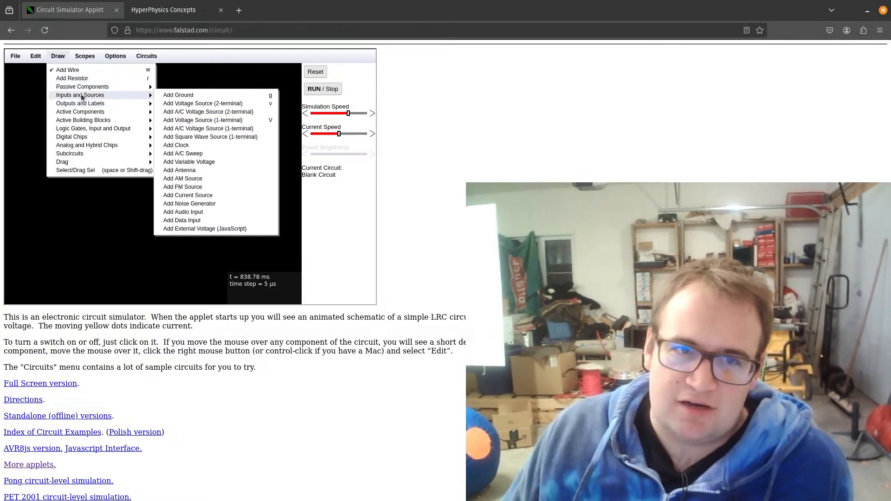
mouse_move(85, 106)
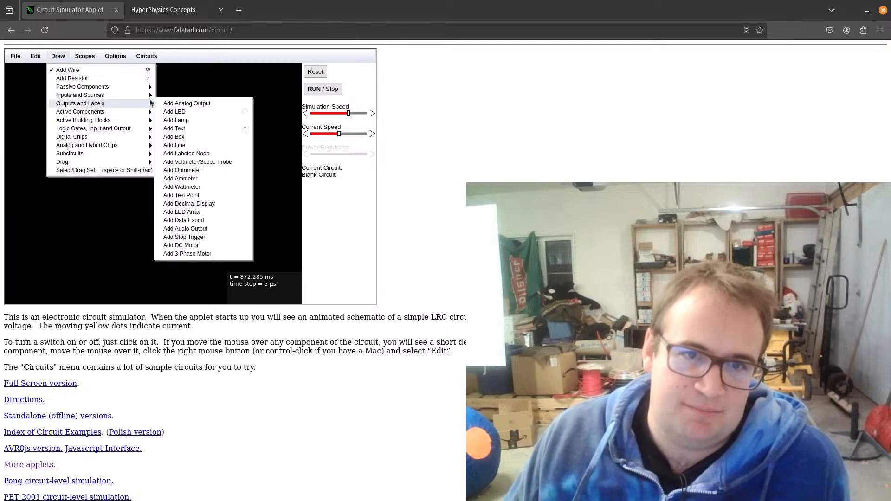
mouse_move(123, 128)
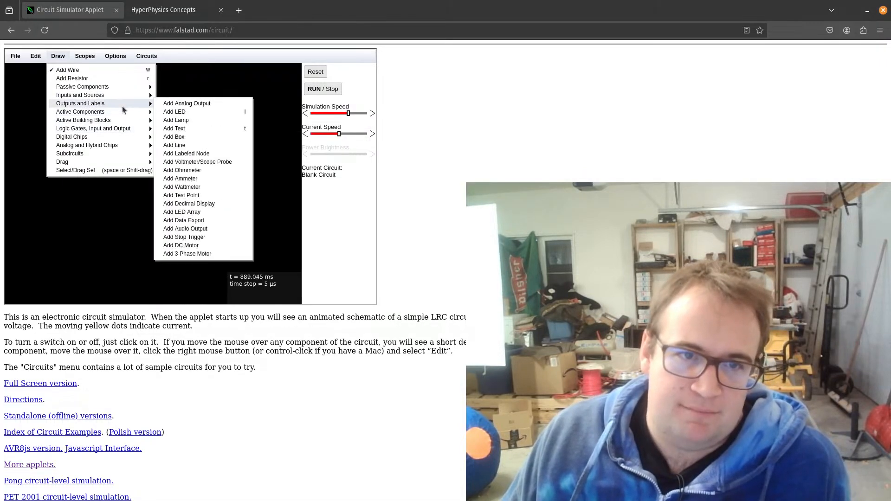
mouse_move(119, 87)
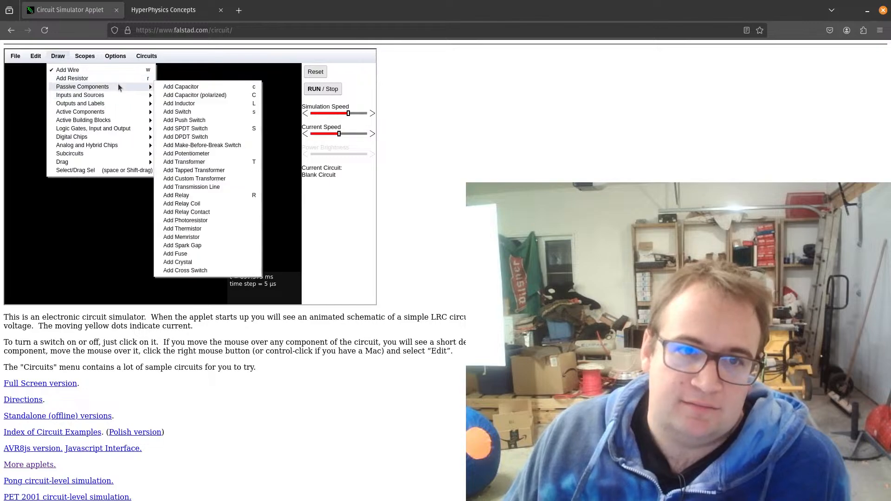
click(170, 86)
drag(100, 151, 102, 219)
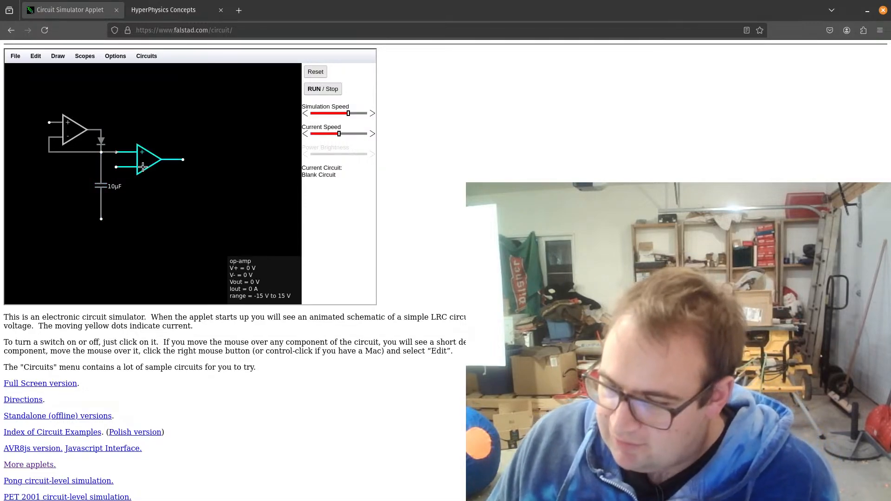
- Wire the second op amp's output back to its − input with a loop routed below the op amp
click(56, 56)
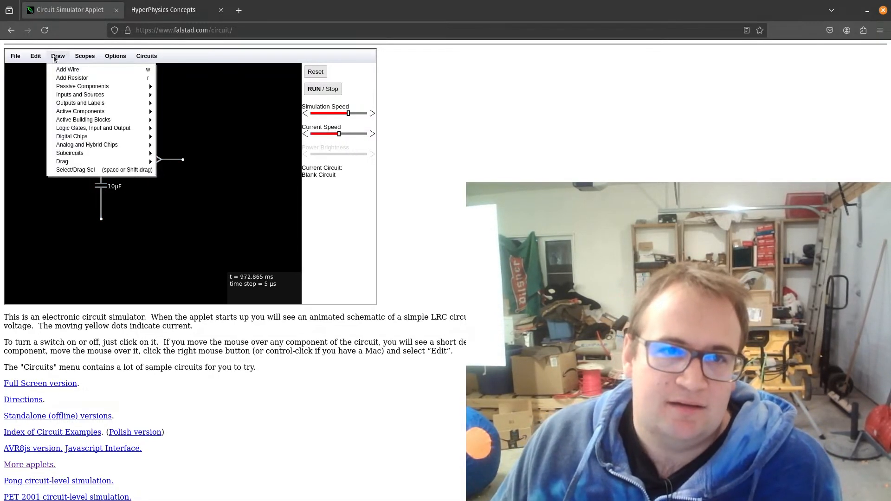
click(71, 68)
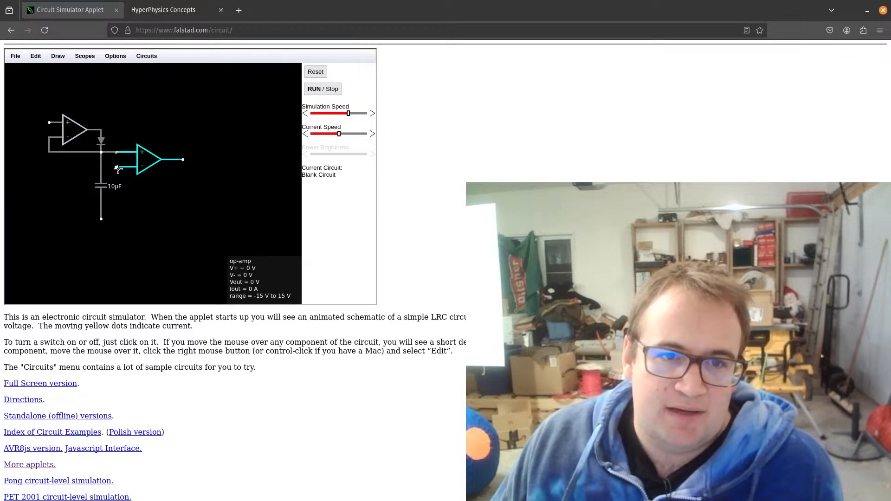
mouse_move(119, 191)
mouse_down()
mouse_move(115, 204)
mouse_move(116, 197)
mouse_move(185, 195)
mouse_move(184, 161)
mouse_up()
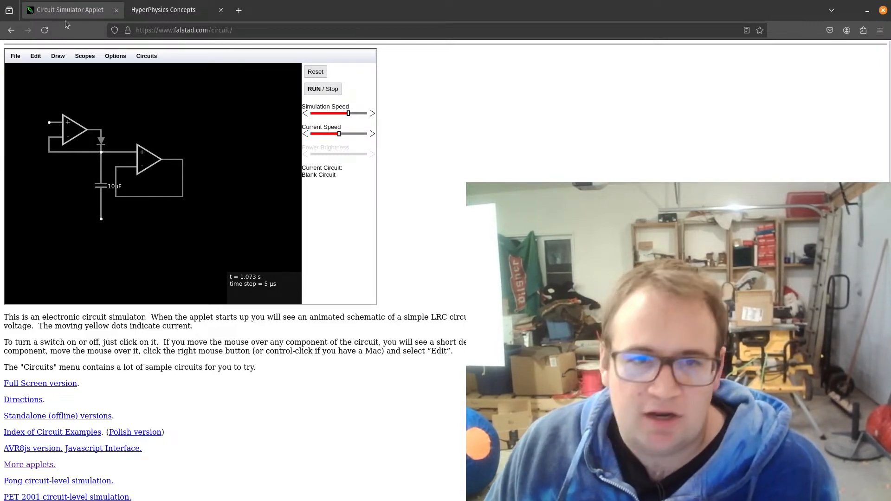
- Add a test point extending horizontally outward from the second op amp's output
click(57, 56)
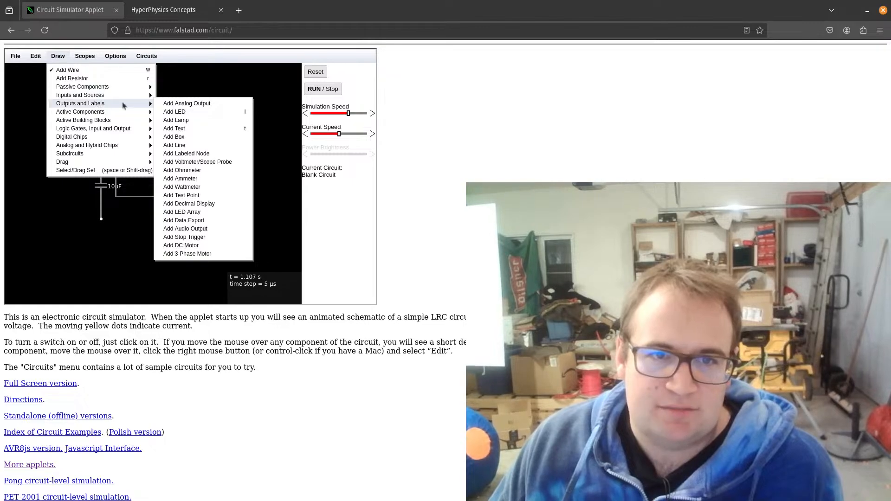
mouse_move(120, 104)
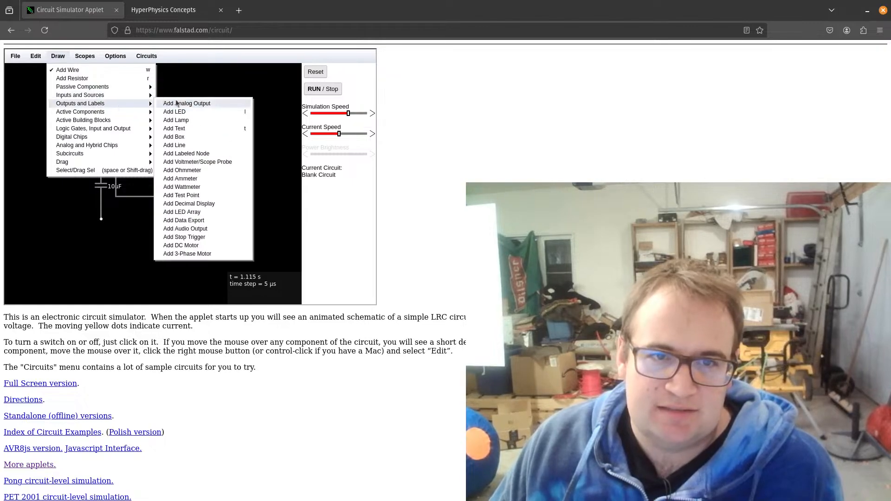
click(213, 196)
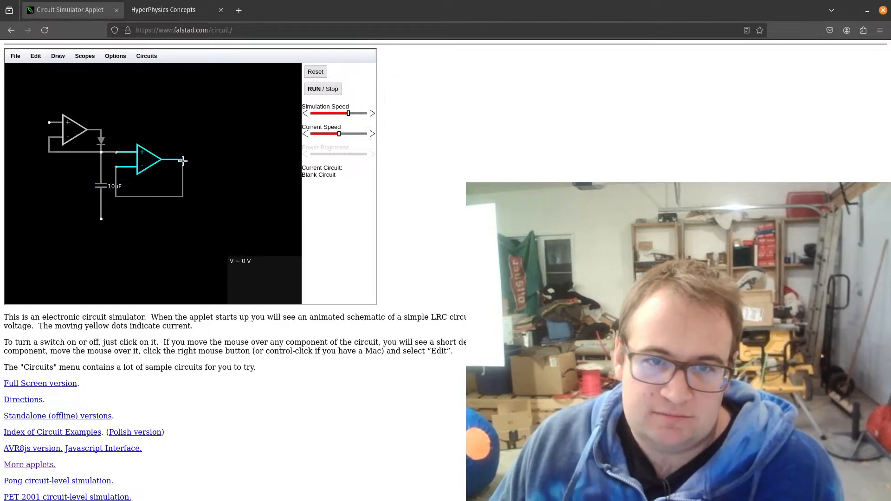
drag(182, 160, 213, 160)
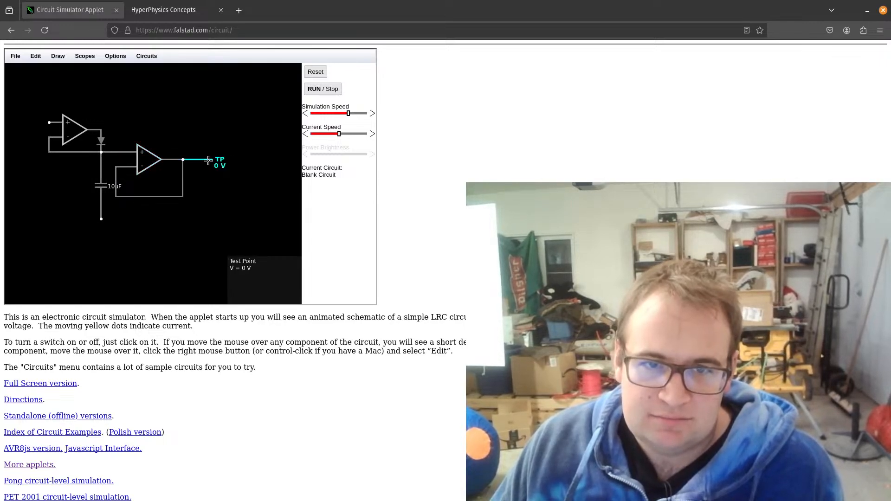
- Stop the simulation and view the test point in a new docked scope
click(319, 89)
right_click(204, 161)
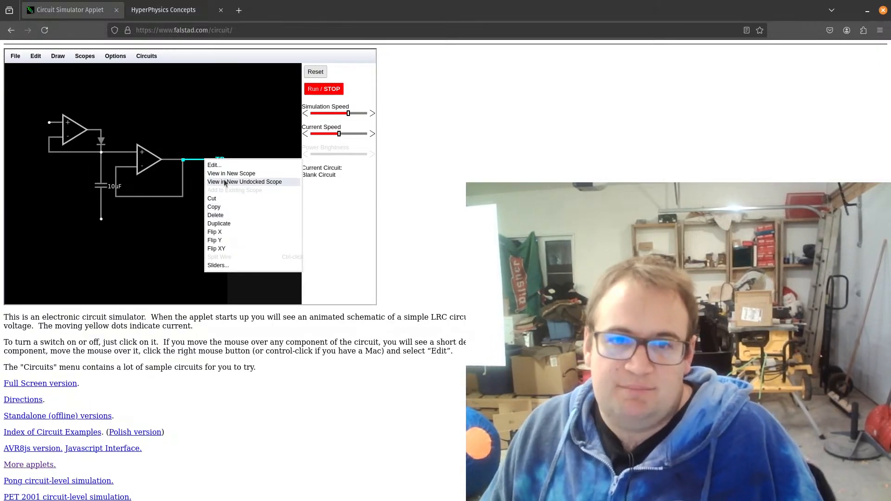
click(219, 176)
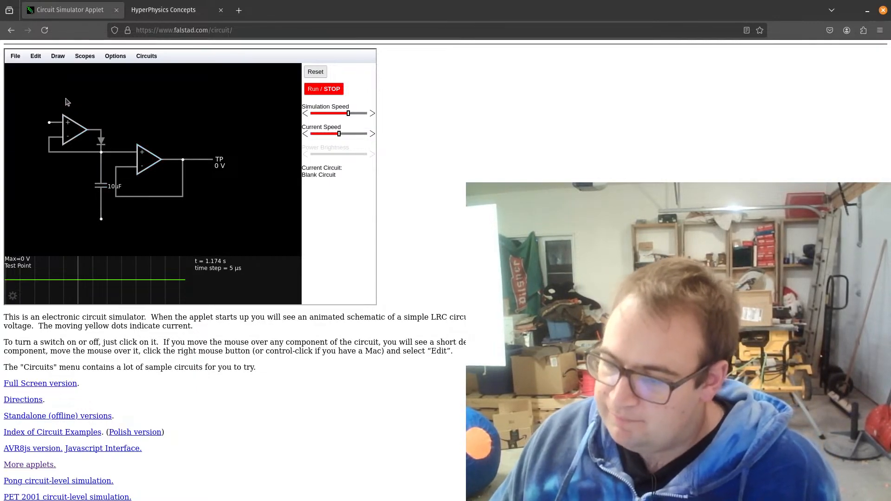
- Add a ground to the lower end of the 10 µF capacitor
click(58, 57)
mouse_move(95, 95)
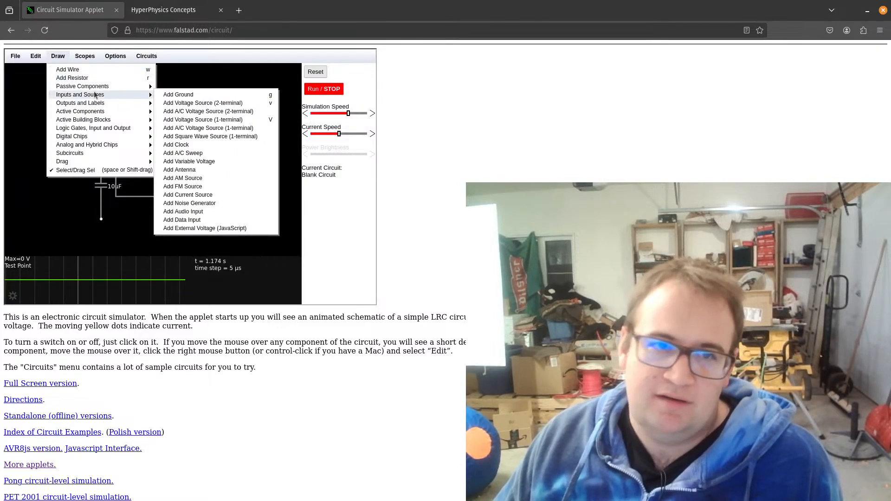
click(178, 94)
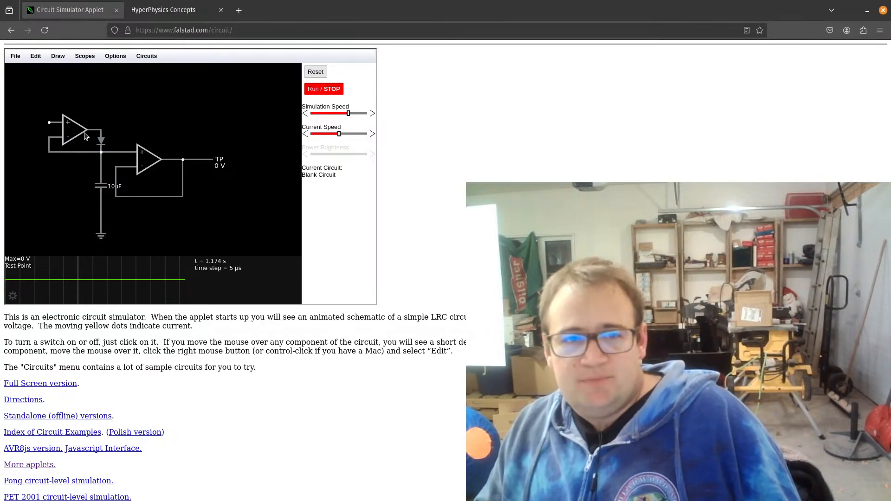
- Add a one-terminal voltage source to the first op amp's + input
click(57, 55)
mouse_move(83, 95)
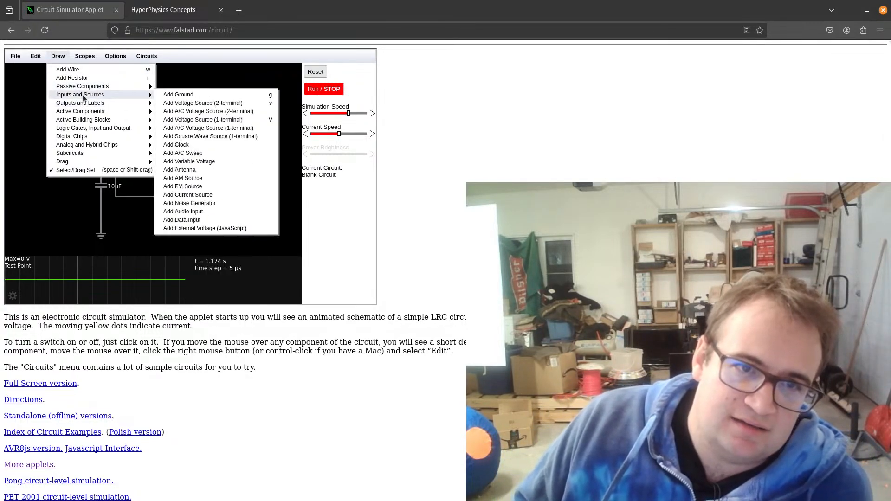
click(209, 120)
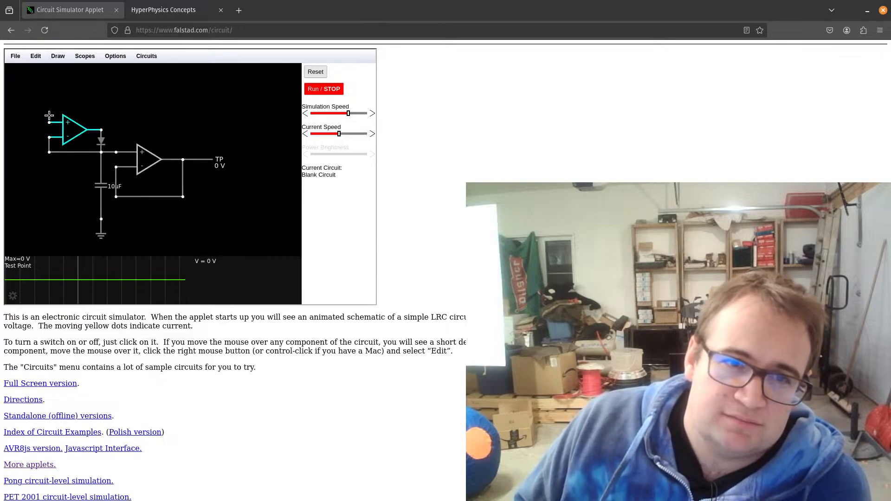
drag(49, 116, 38, 106)
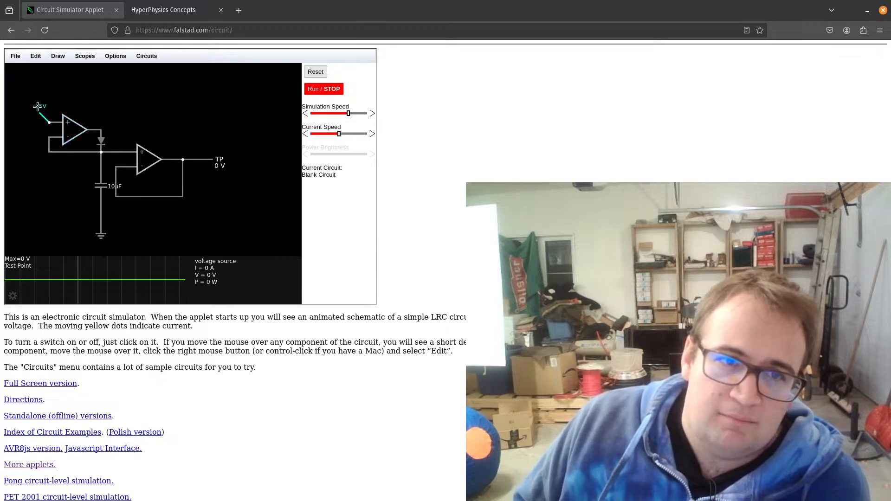
- Set the voltage of the source at the first op amp's + input to 2 V
right_click(42, 114)
click(50, 119)
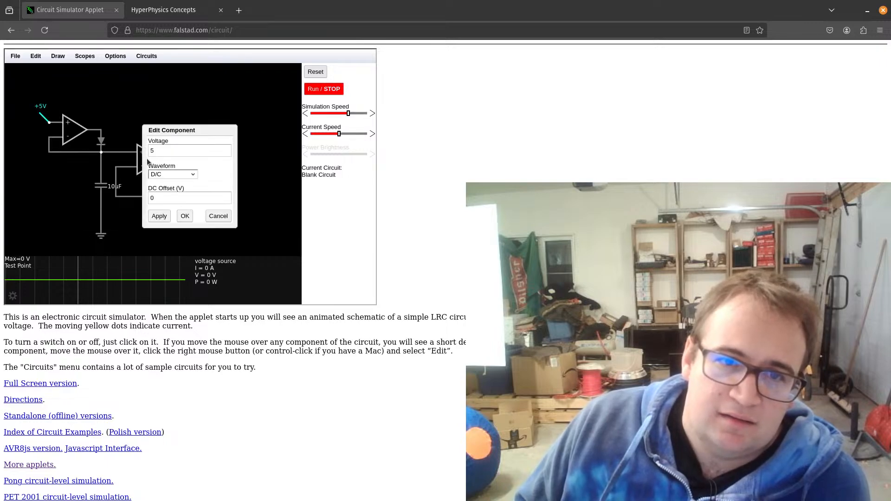
double_click(154, 148)
text(2)
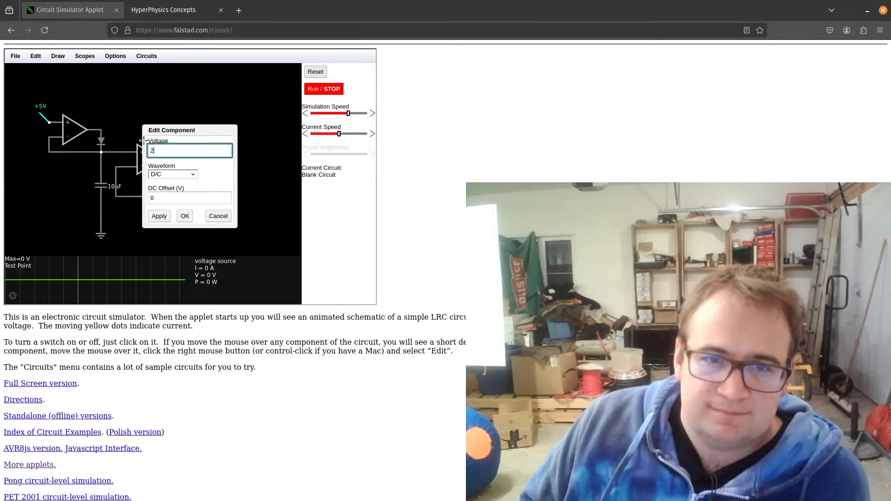
click(192, 221)
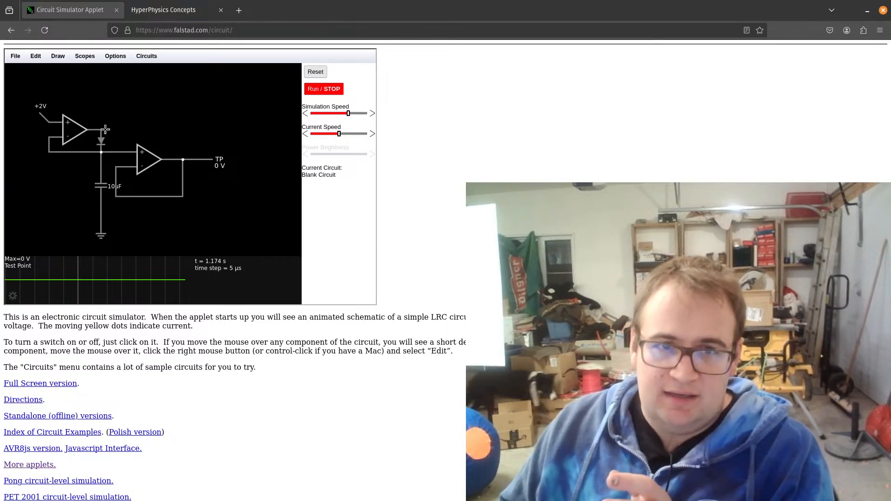
- Run the simulation of the two-op-amp circuit with the 2 V input applied
mouse_move(97, 125)
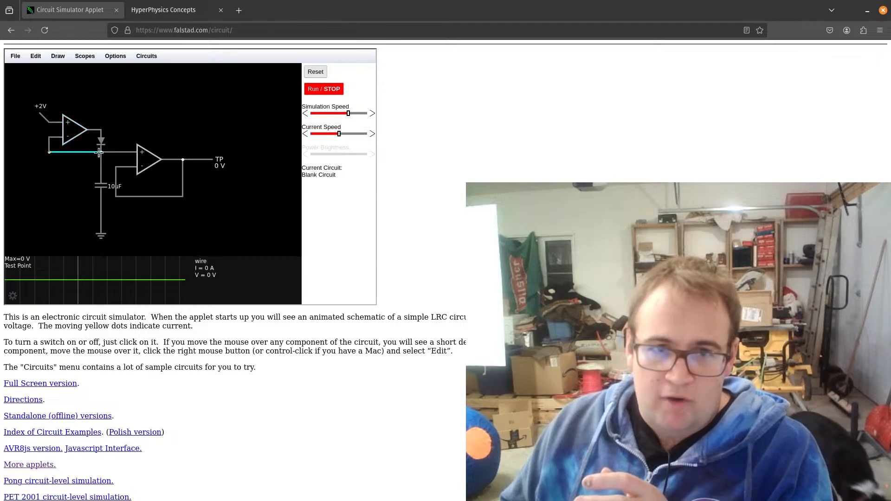
mouse_move(56, 135)
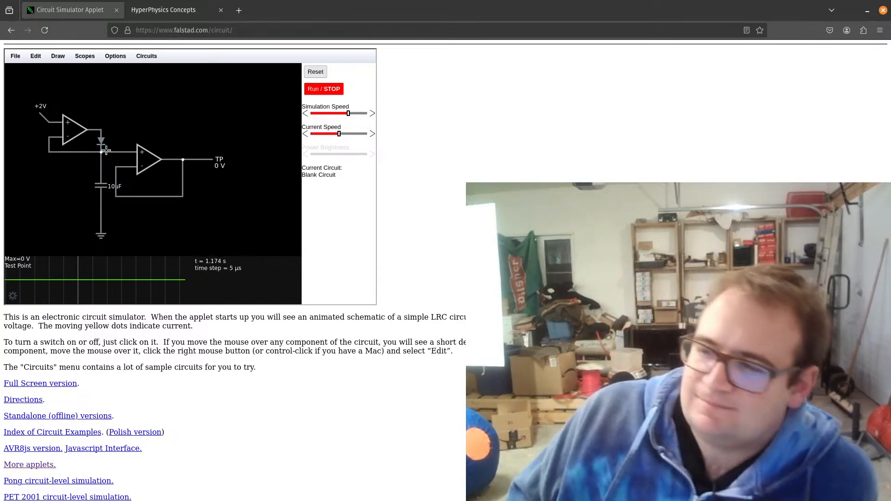
click(316, 90)
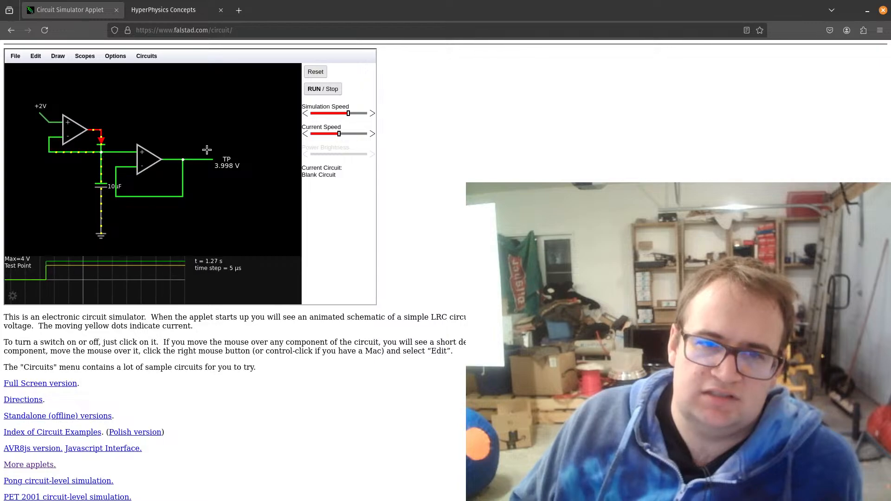
- Set the input source voltage to 5 V while the simulation runs
right_click(42, 116)
click(53, 120)
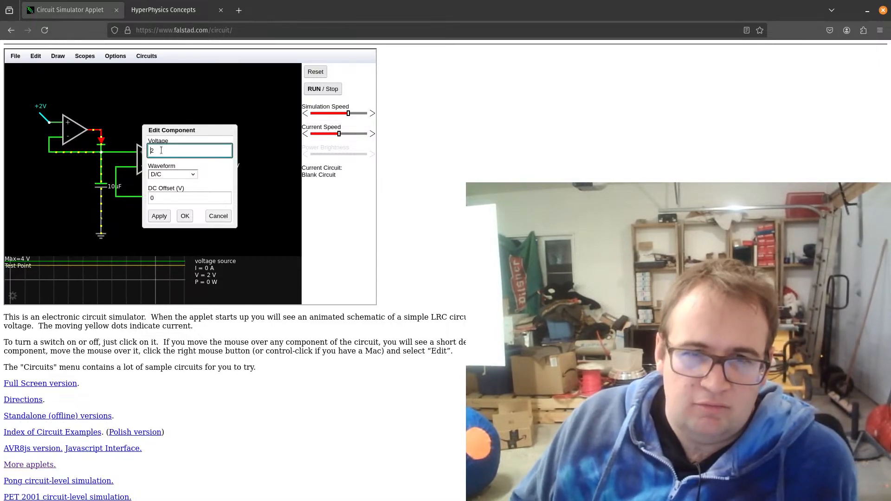
text(5)
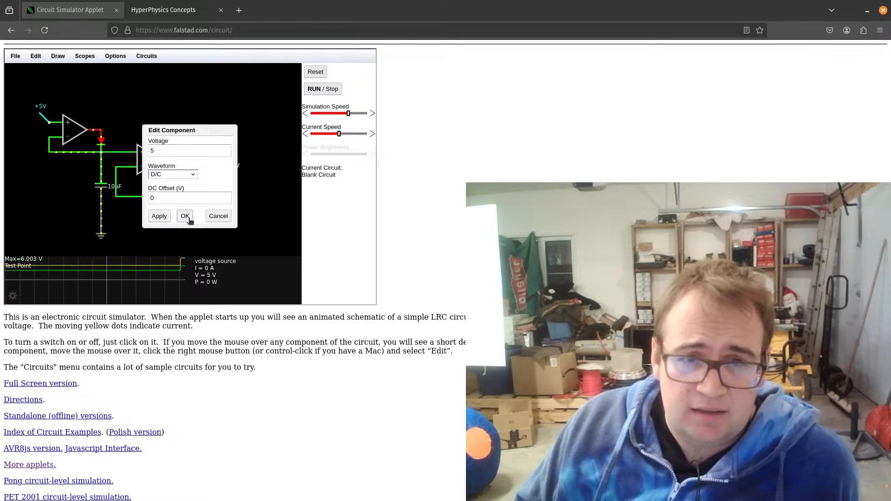
click(184, 215)
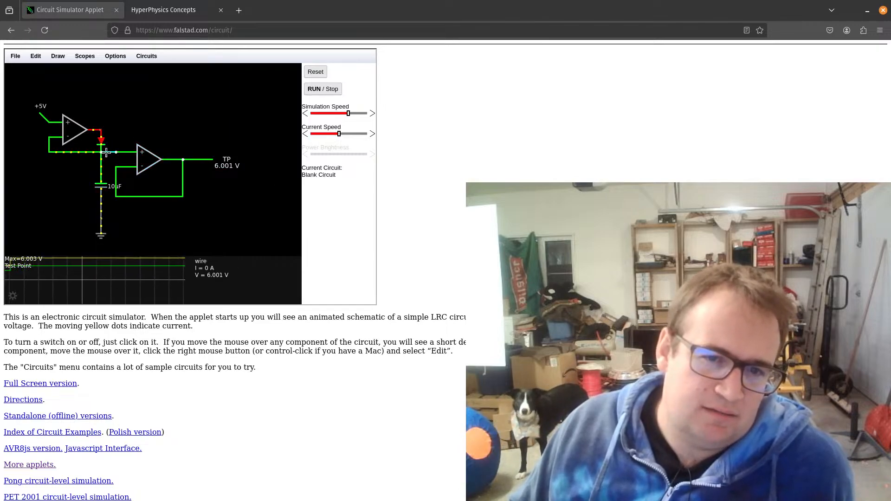
- Set the input source voltage to 3 V while the simulation keeps running
right_click(42, 115)
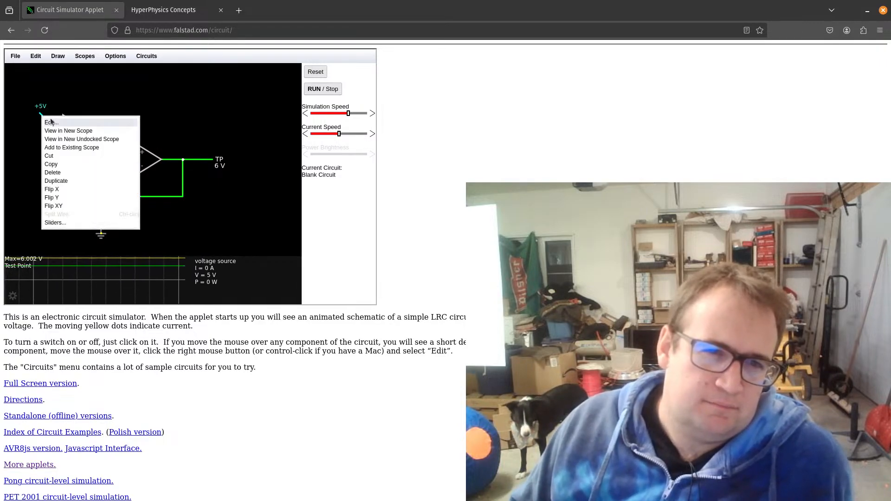
click(52, 122)
double_click(188, 153)
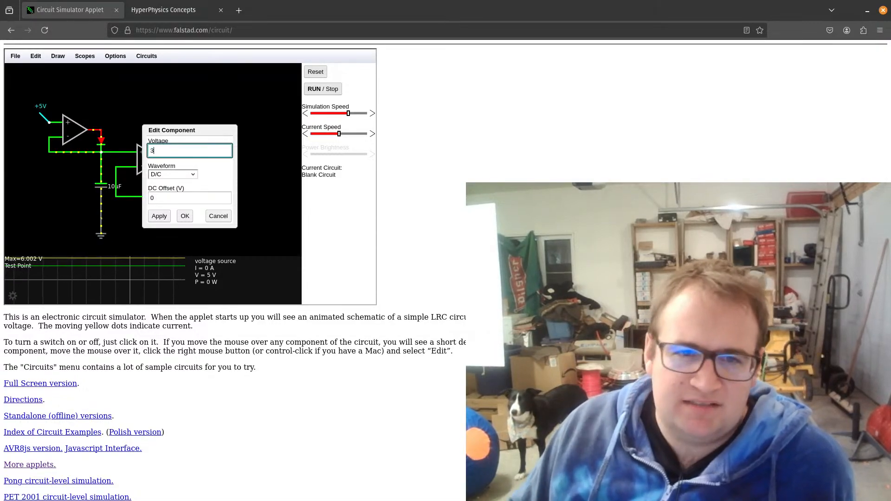
text(3)
click(160, 218)
click(185, 216)
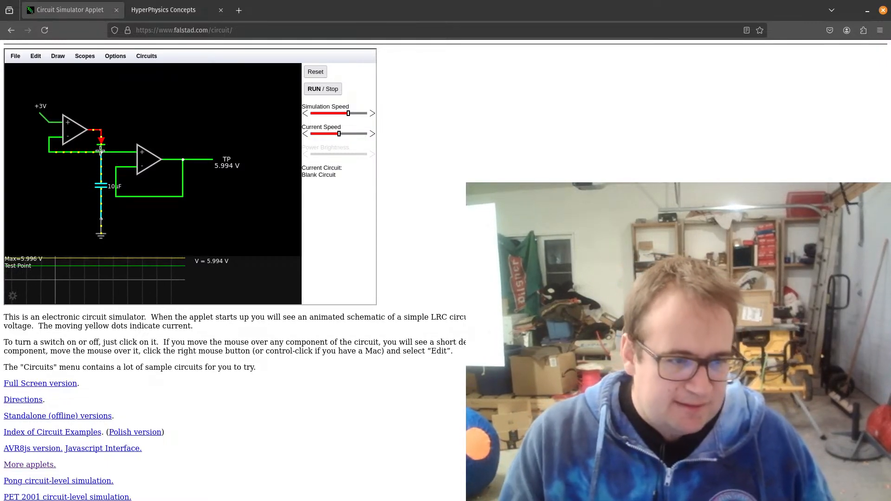
mouse_move(60, 117)
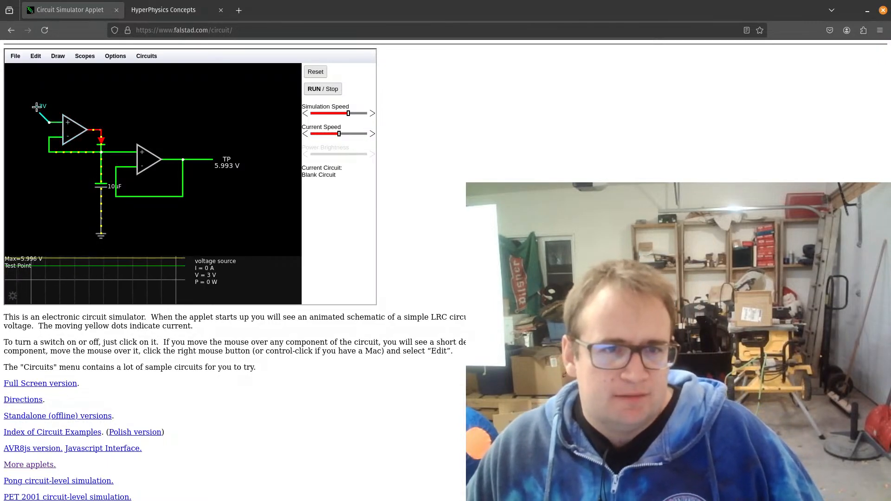
- Set the voltage of the source at the first op amp's + input to 8 V while the simulation runs
right_click(42, 107)
click(53, 117)
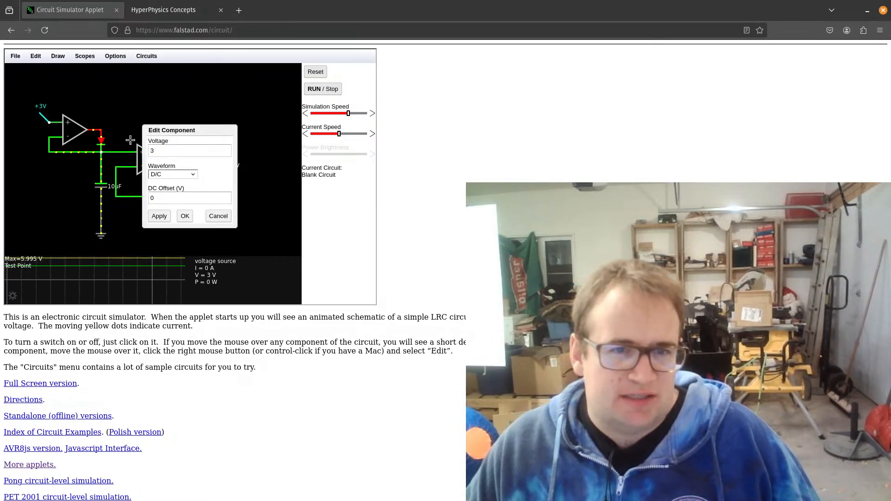
drag(170, 150, 94, 135)
text(8)
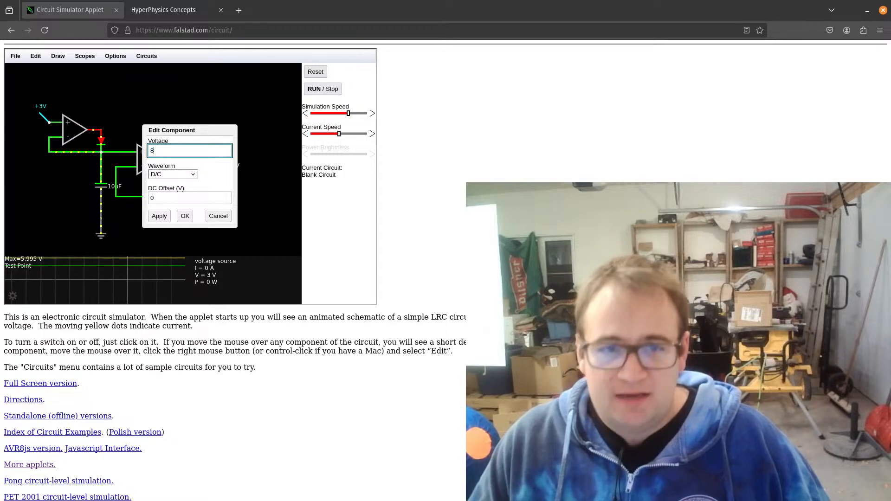
click(184, 216)
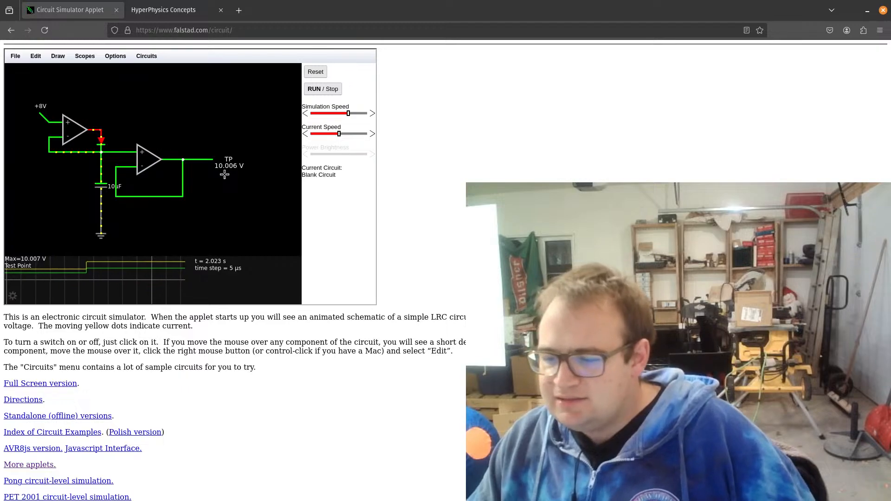
mouse_move(104, 165)
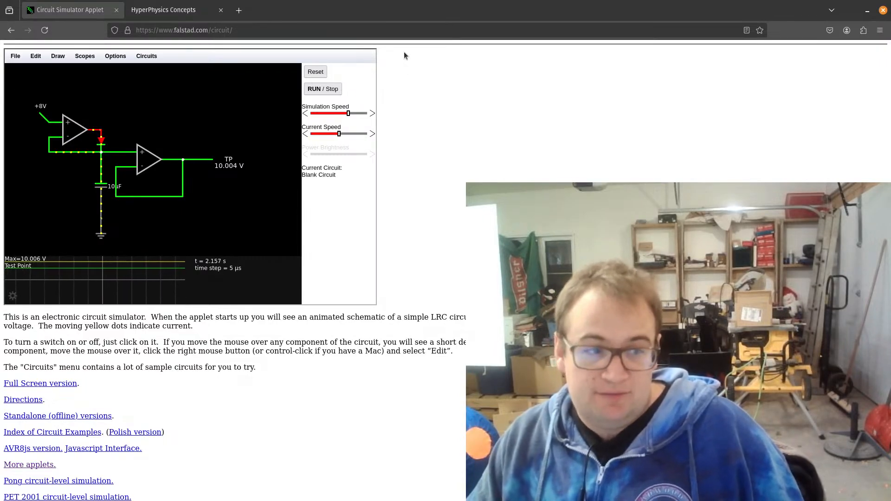
mouse_move(52, 125)
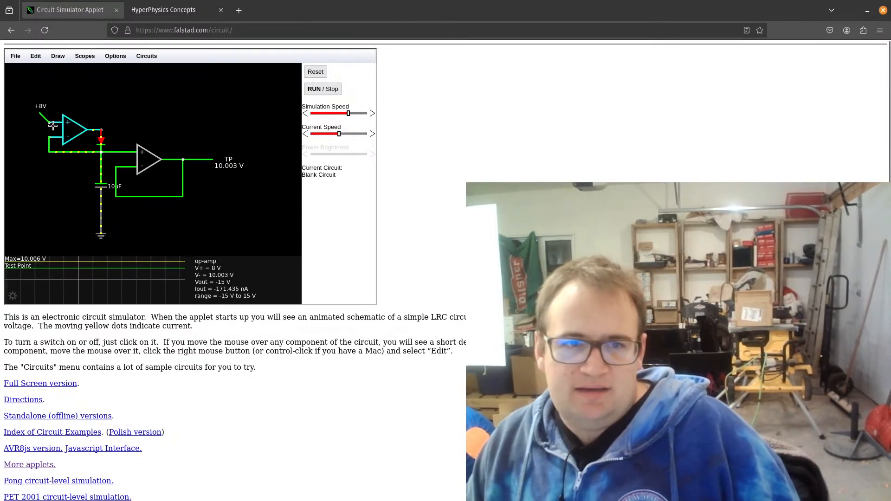
mouse_move(47, 110)
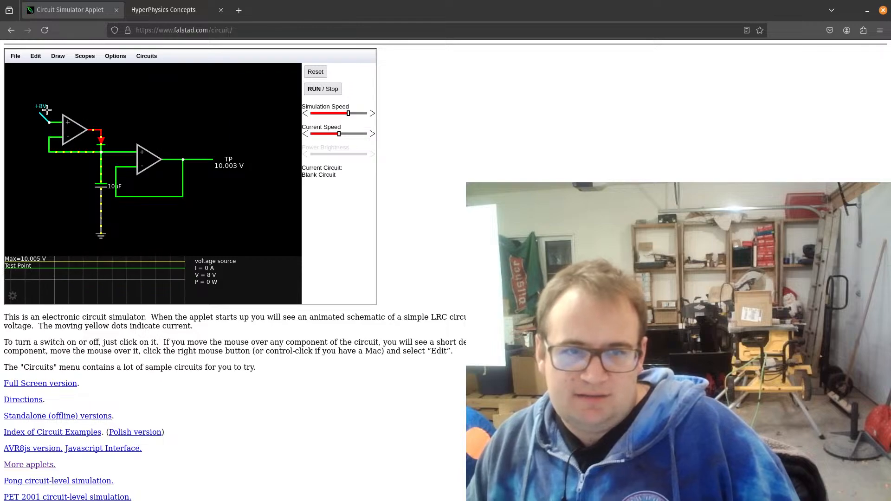